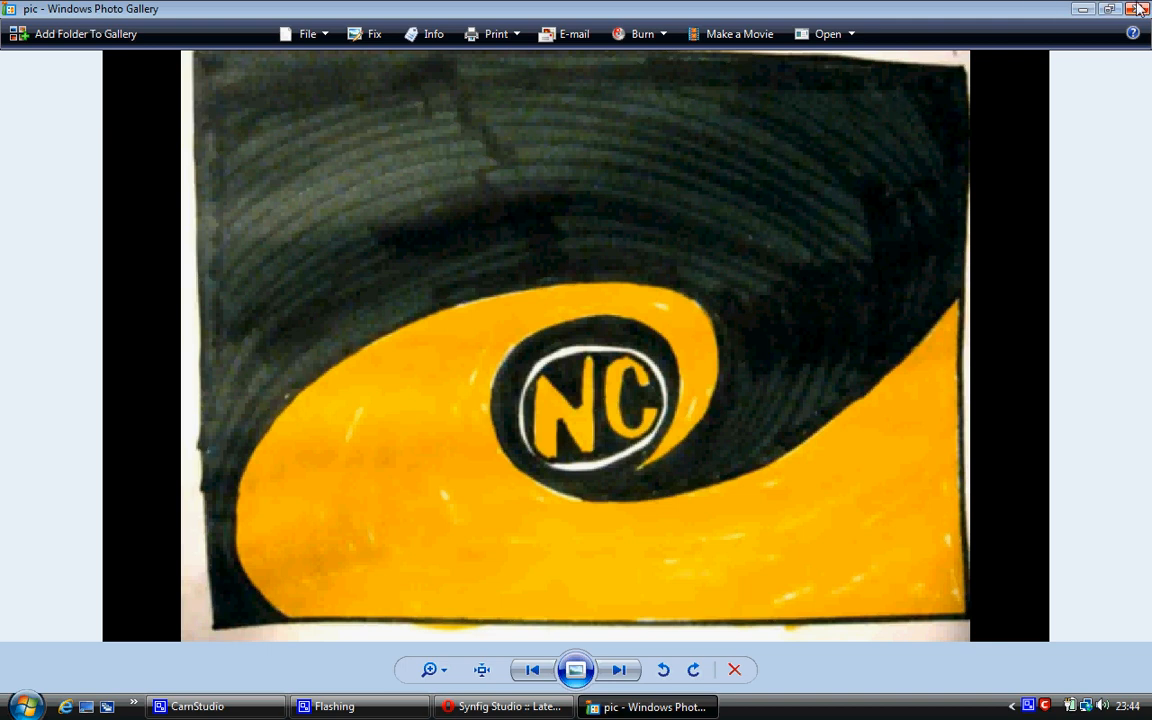
Minimize the picture, look over the Synfig Studio latest-release download page in the browser, and close the browser.
{"action": "left_click", "coordinate": [1083, 9]}
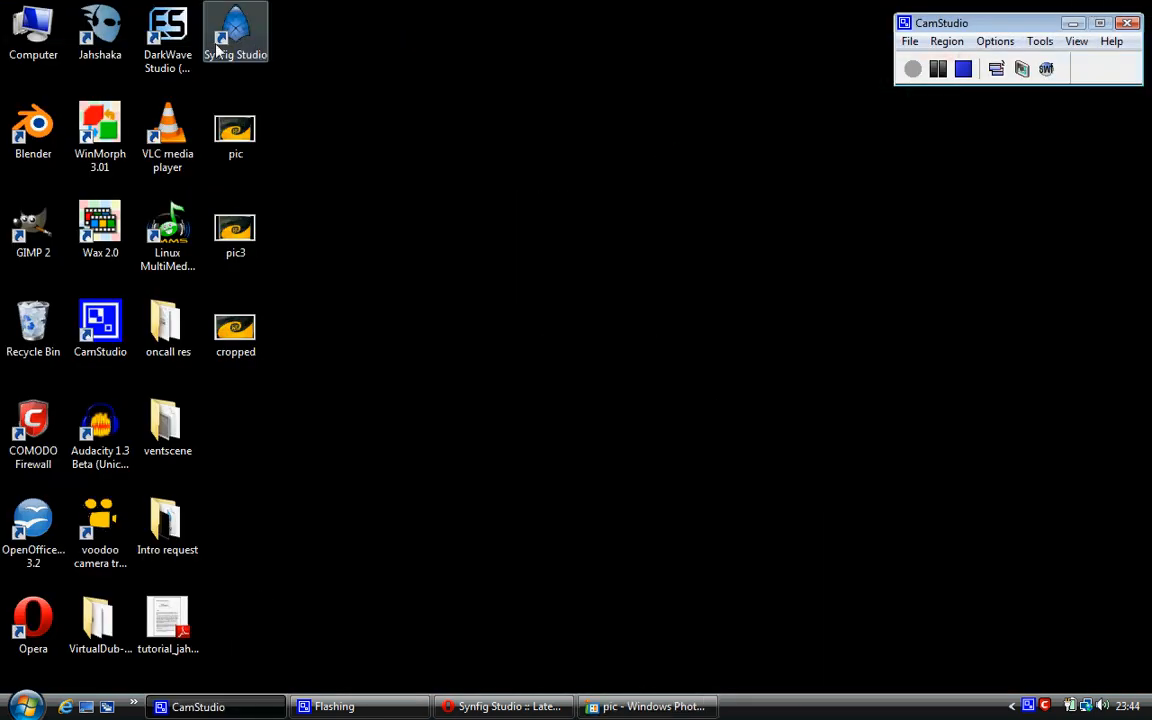
{"action": "left_click", "coordinate": [533, 707]}
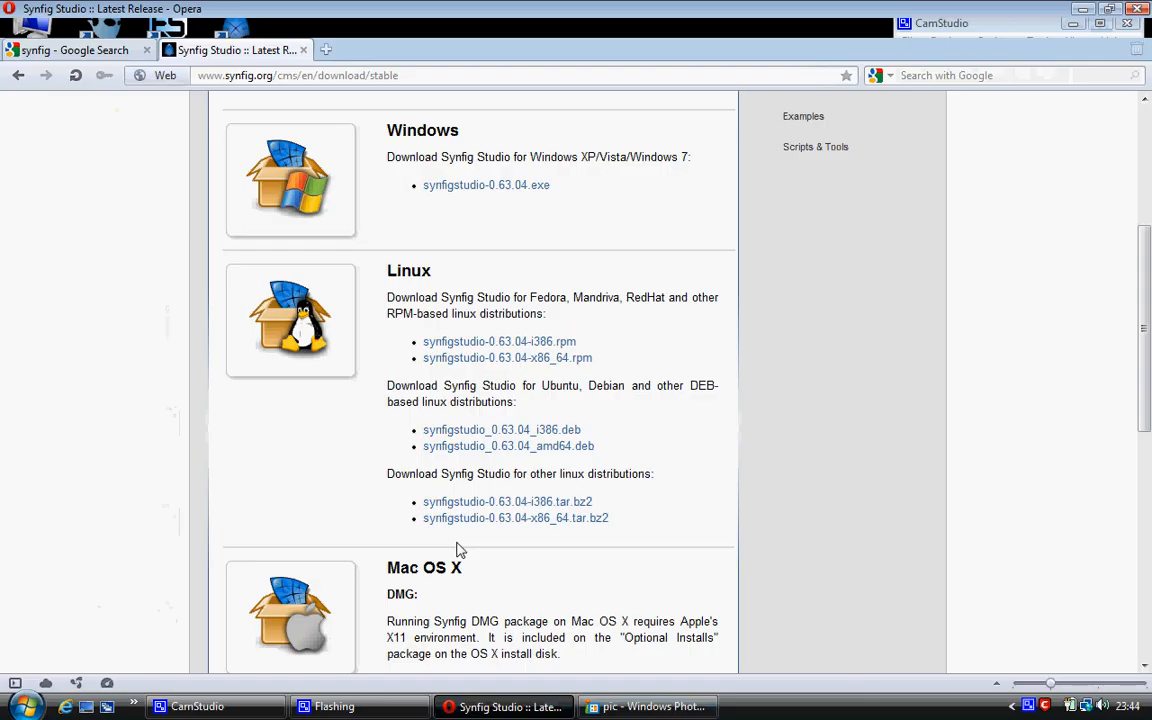
{"action": "left_click", "coordinate": [103, 50]}
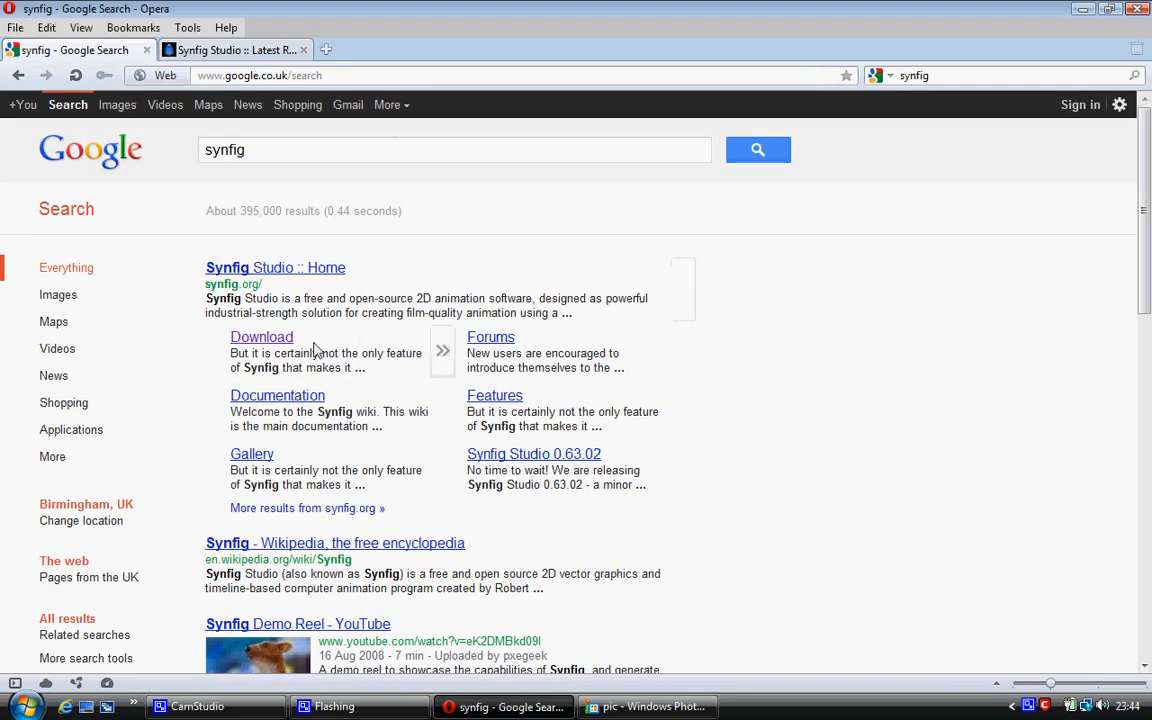
{"action": "left_click", "coordinate": [146, 50]}
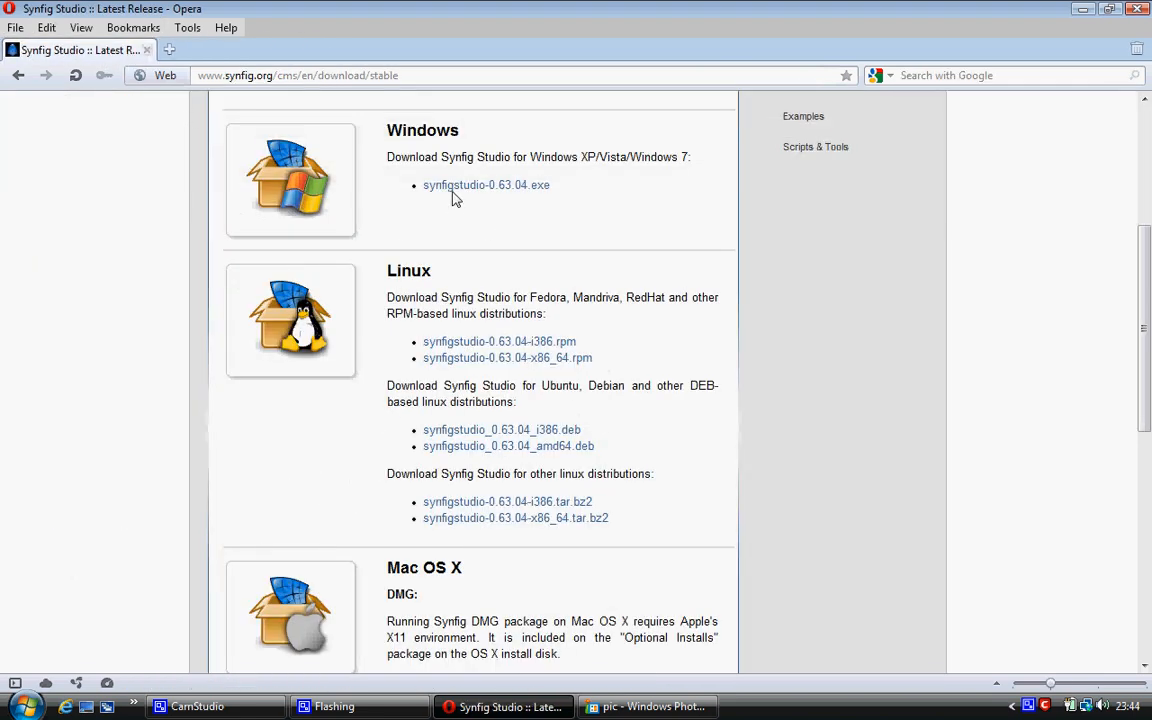
{"action": "left_click_drag", "start_coordinate": [1146, 332], "coordinate": [1148, 212]}
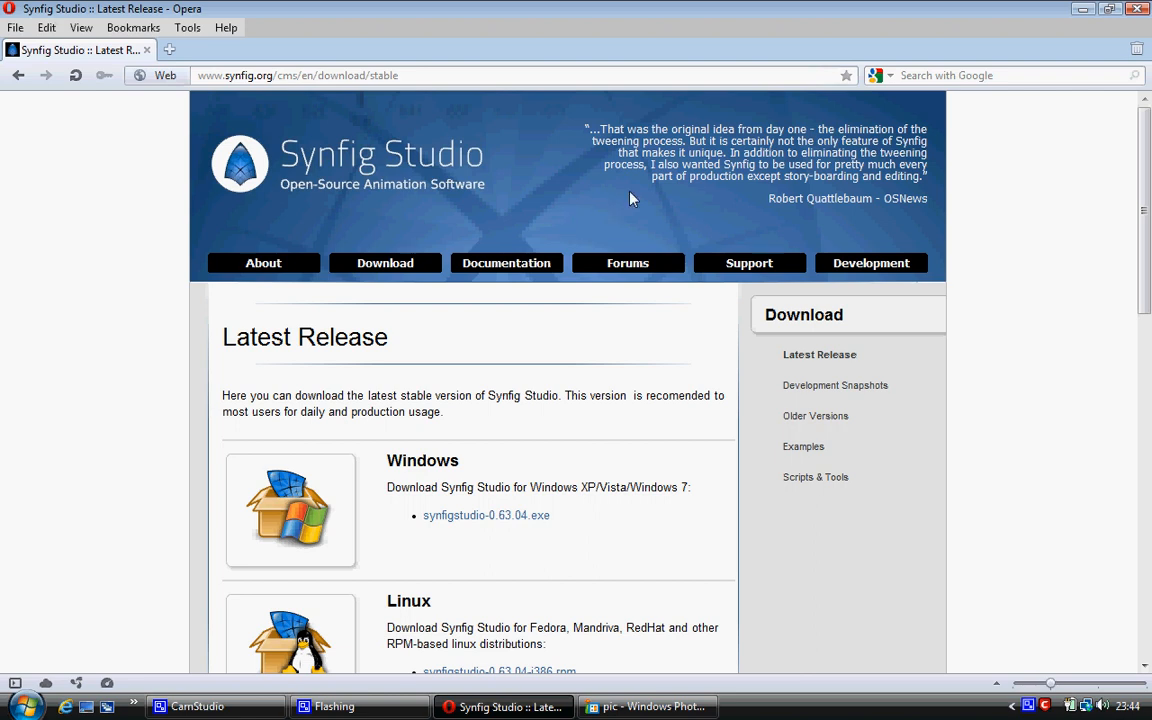
{"action": "left_click", "coordinate": [1137, 12]}
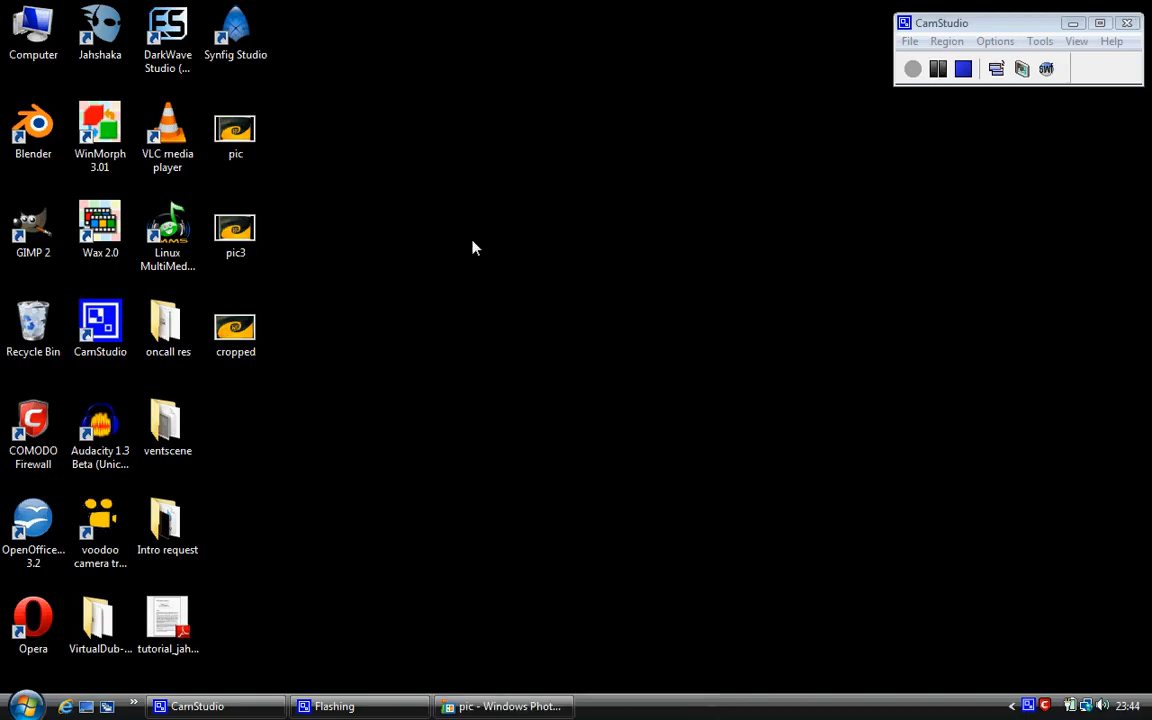
Launch Synfig Studio from the desktop and ignore the recovery of unsaved changes.
{"action": "left_click", "coordinate": [219, 34]}
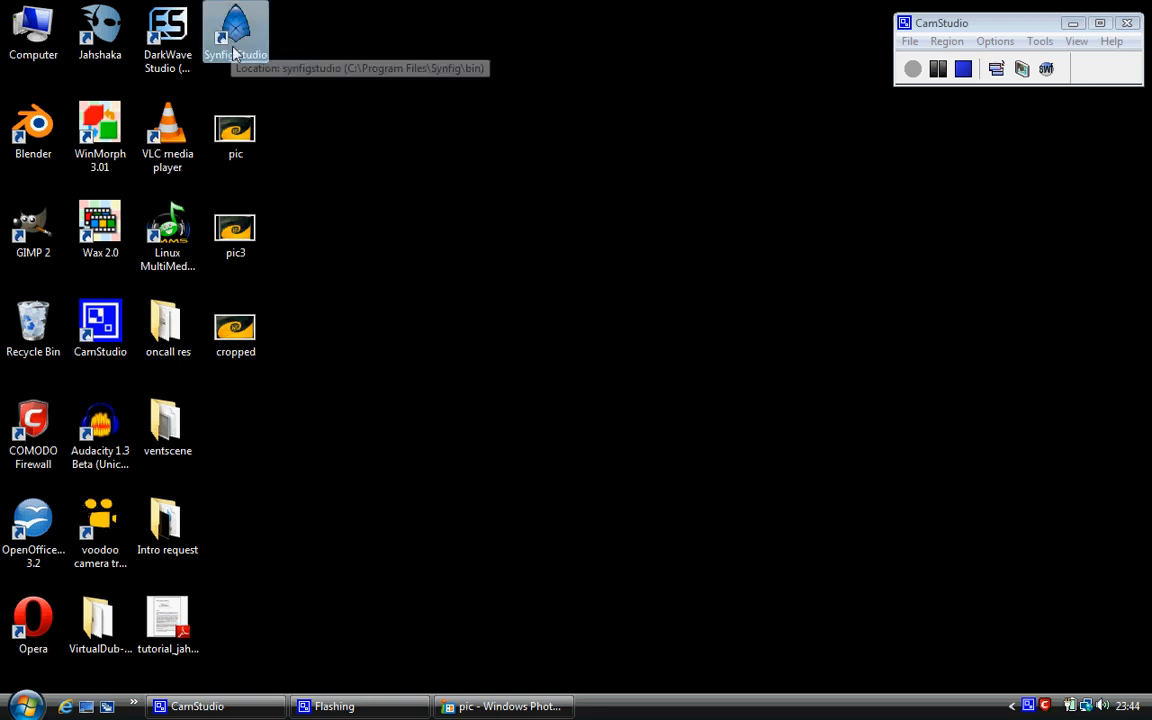
{"action": "double_click", "coordinate": [235, 40]}
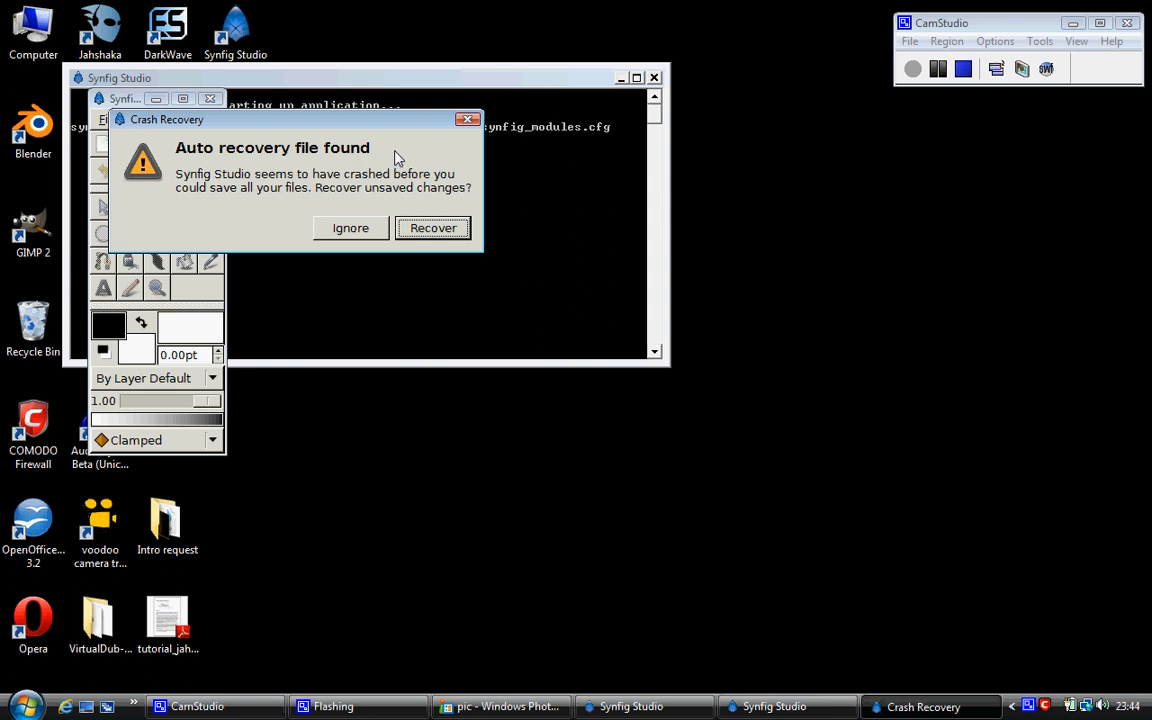
{"action": "left_click", "coordinate": [352, 228]}
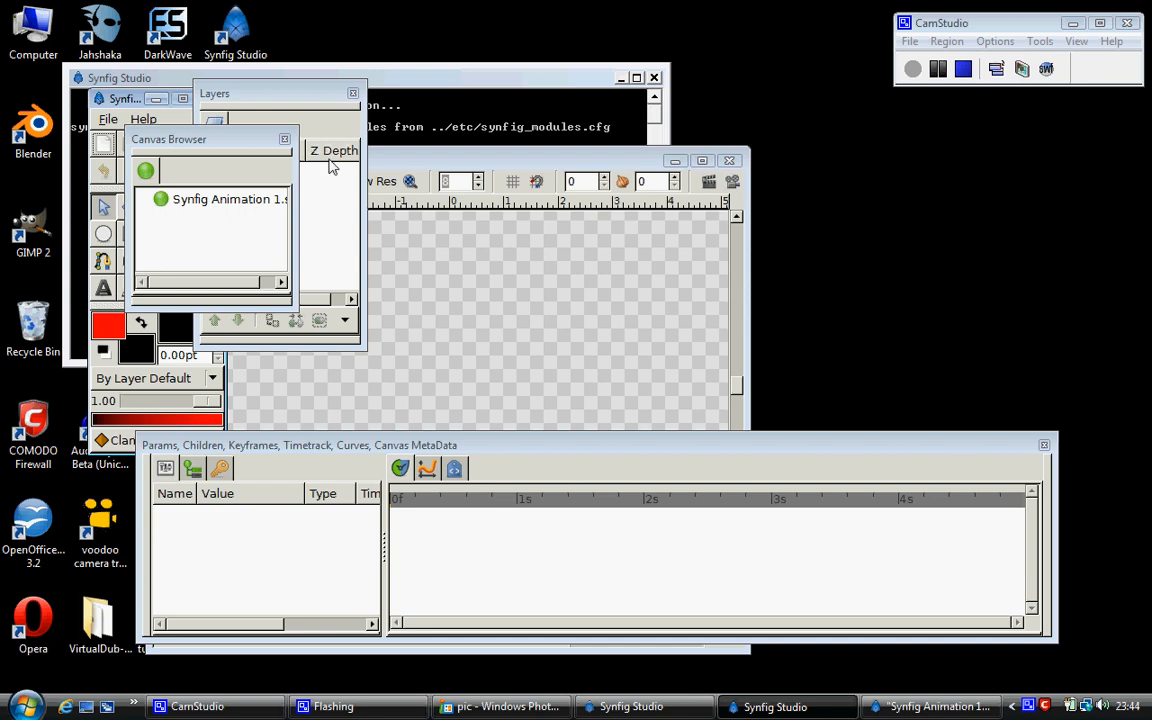
Close the Canvas Browser and Layers panels and maximize the canvas window.
{"action": "left_click", "coordinate": [284, 139]}
{"action": "left_click", "coordinate": [352, 93]}
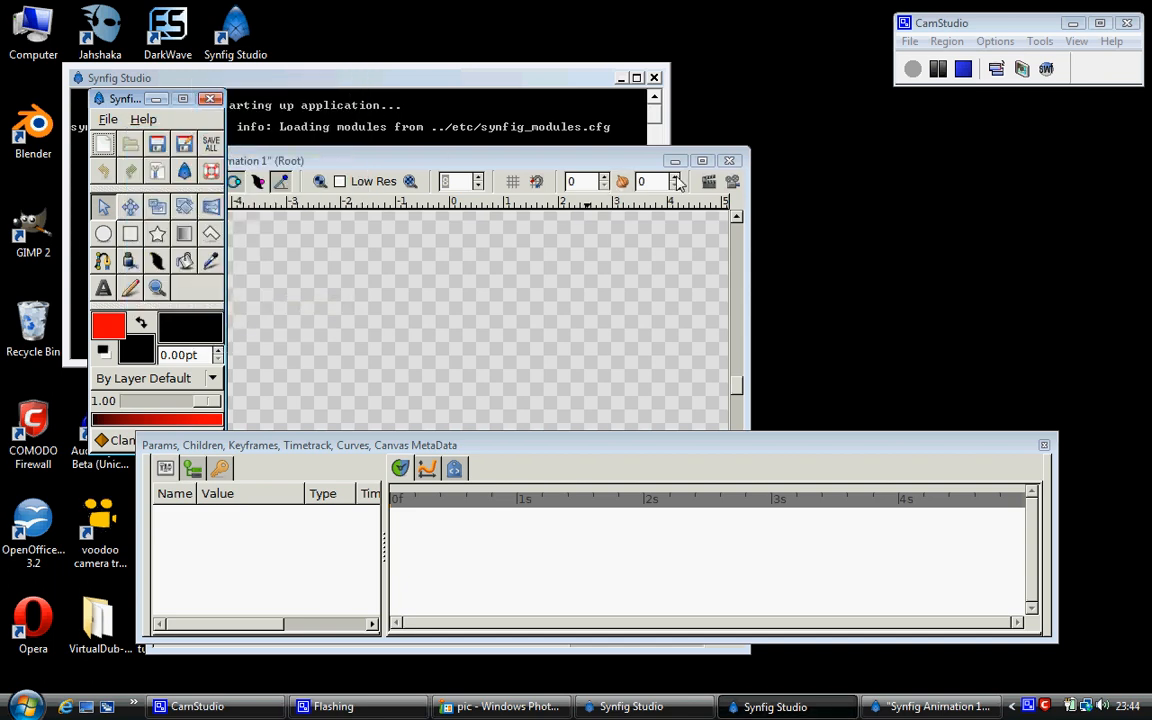
{"action": "left_click_drag", "start_coordinate": [615, 165], "coordinate": [733, 57]}
{"action": "left_click", "coordinate": [823, 53]}
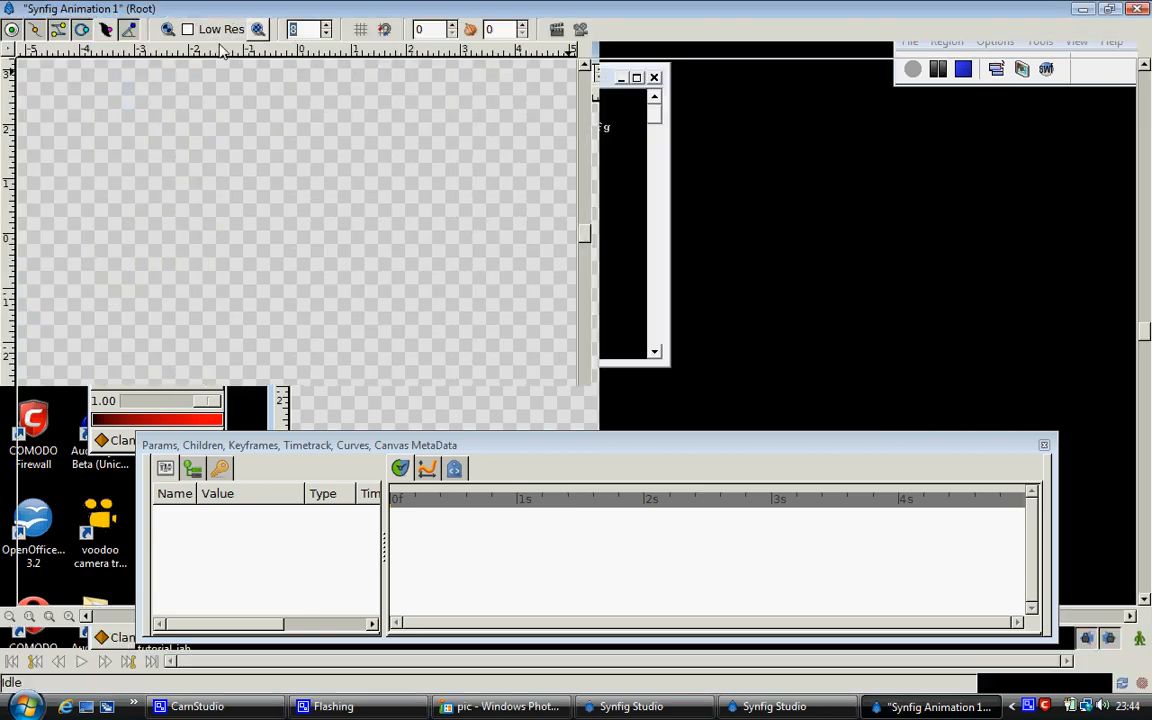
Bring the toolbox in front of the canvas window, place it beside the canvas, and shift the Params and Timetrack panel.
{"action": "left_click", "coordinate": [774, 706]}
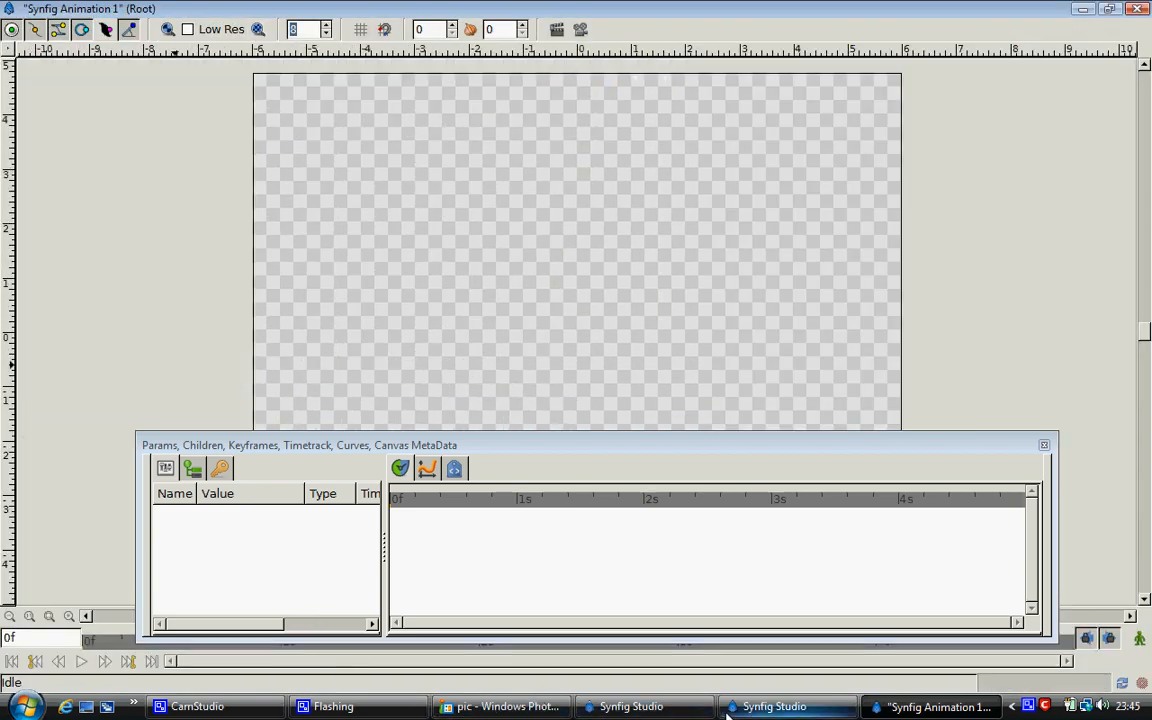
{"action": "left_click_drag", "start_coordinate": [110, 99], "coordinate": [95, 51]}
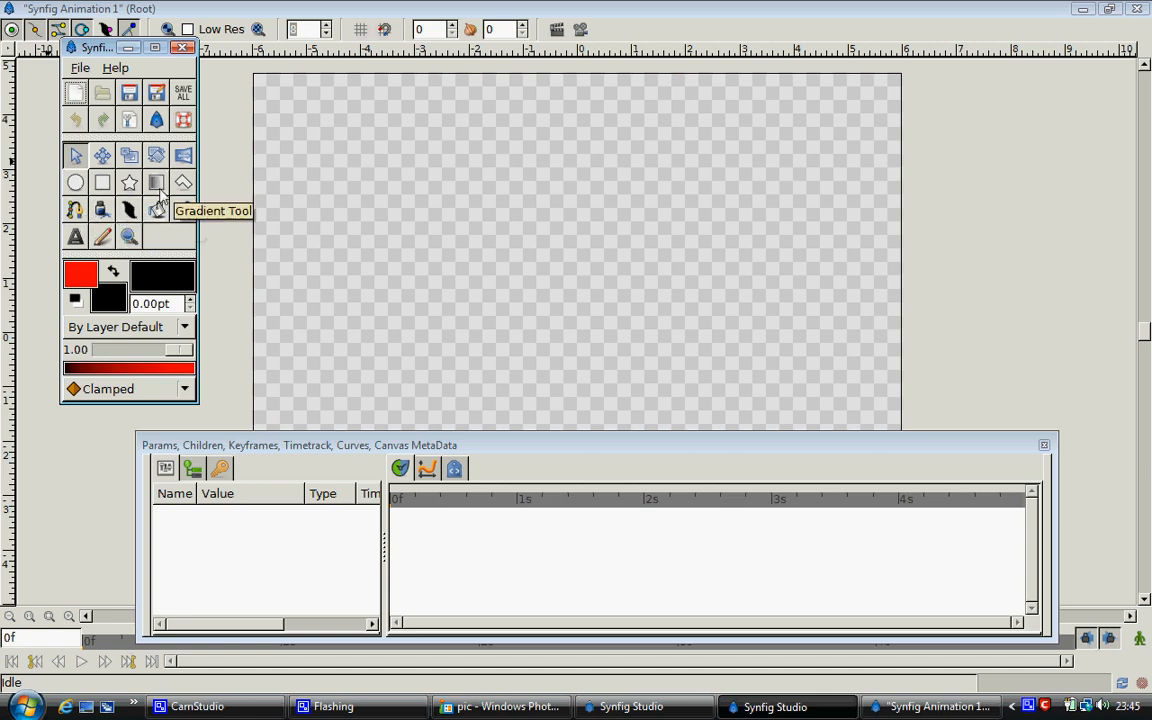
{"action": "left_click_drag", "start_coordinate": [88, 53], "coordinate": [47, 88]}
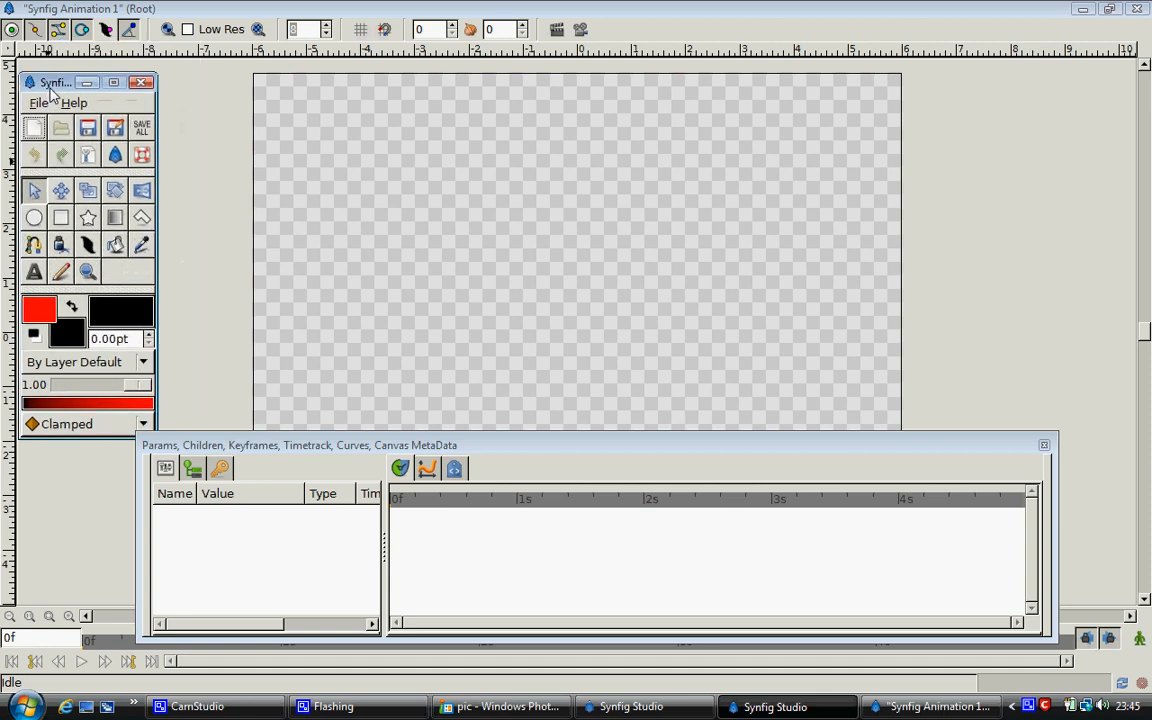
{"action": "left_click_drag", "start_coordinate": [358, 444], "coordinate": [296, 414]}
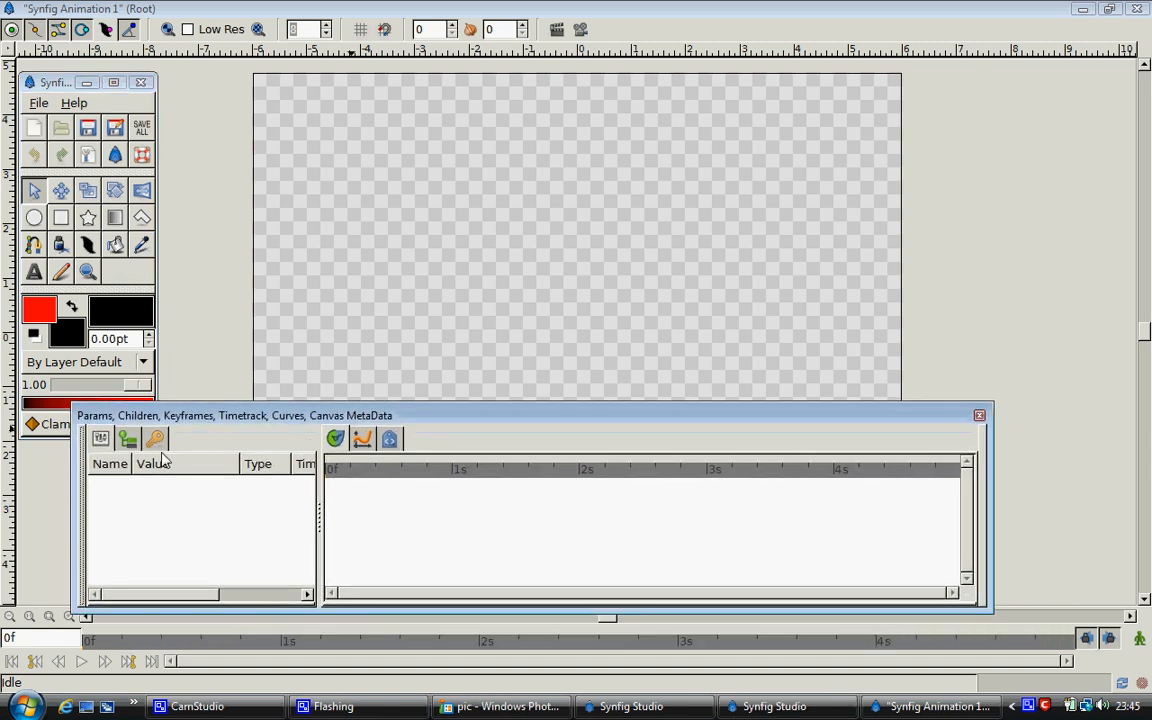
Display the keyframes list, set the current time to 1s 12f, and reposition the Params and Timetrack panel over the canvas.
{"action": "left_click", "coordinate": [155, 440]}
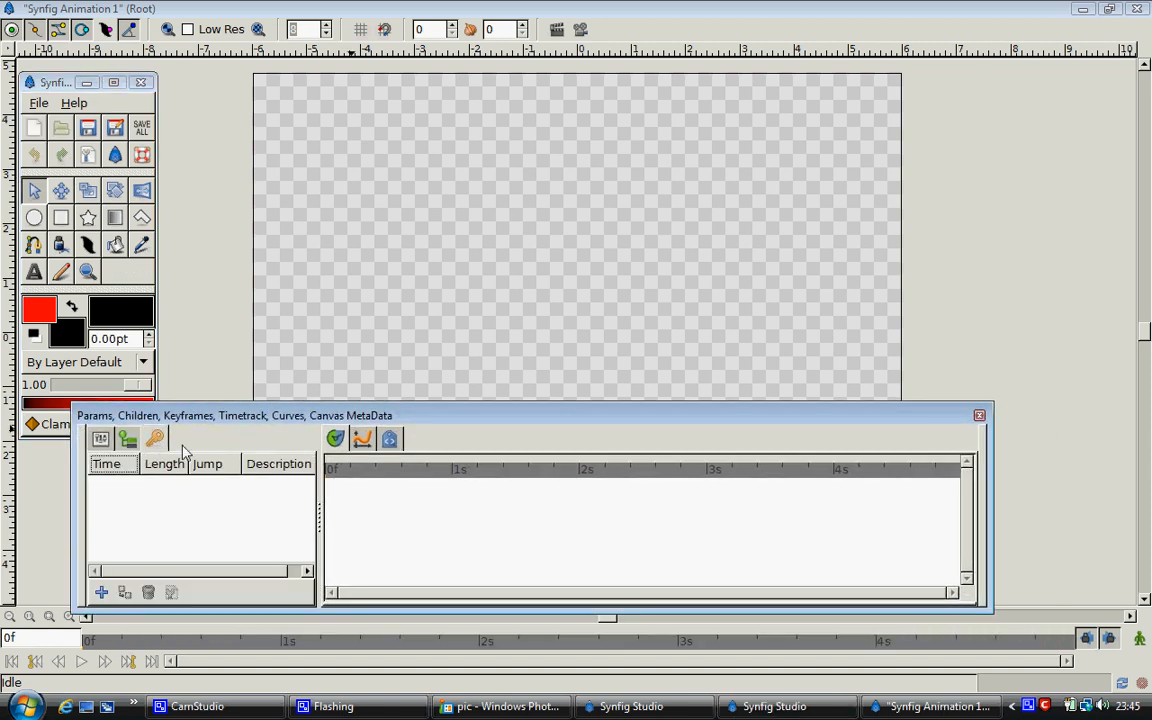
{"action": "left_click_drag", "start_coordinate": [357, 472], "coordinate": [514, 438]}
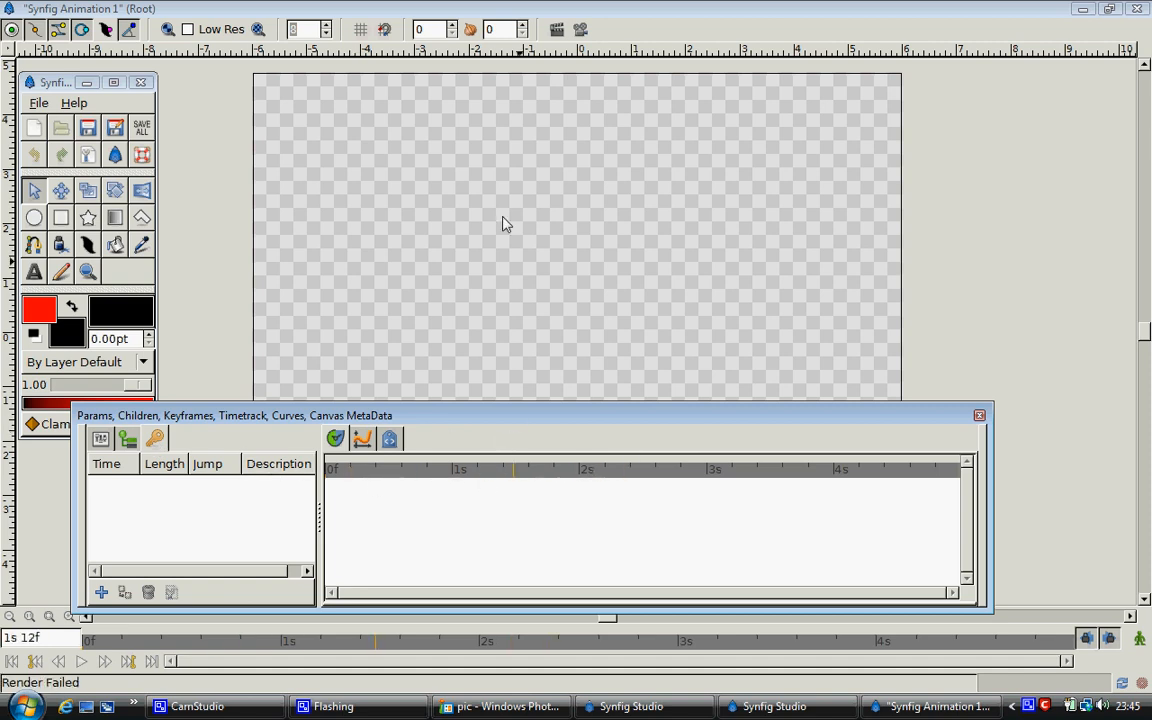
{"action": "left_click", "coordinate": [516, 131]}
{"action": "left_click_drag", "start_coordinate": [591, 417], "coordinate": [606, 509]}
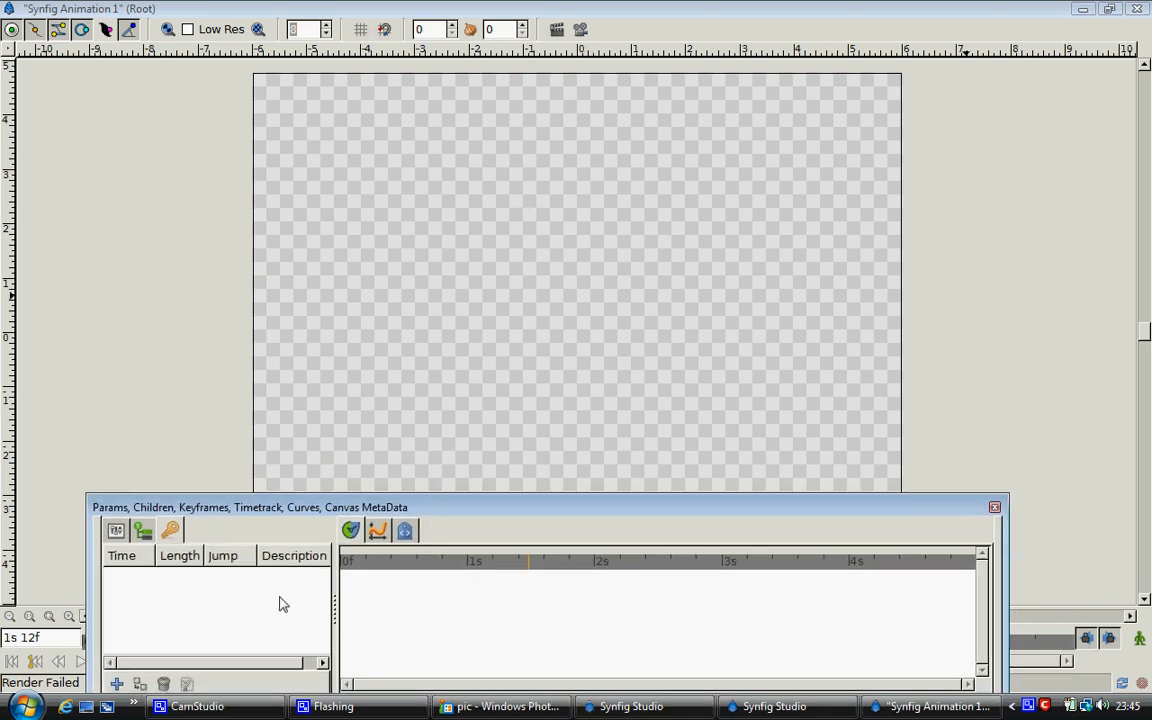
{"action": "left_click_drag", "start_coordinate": [371, 504], "coordinate": [408, 358]}
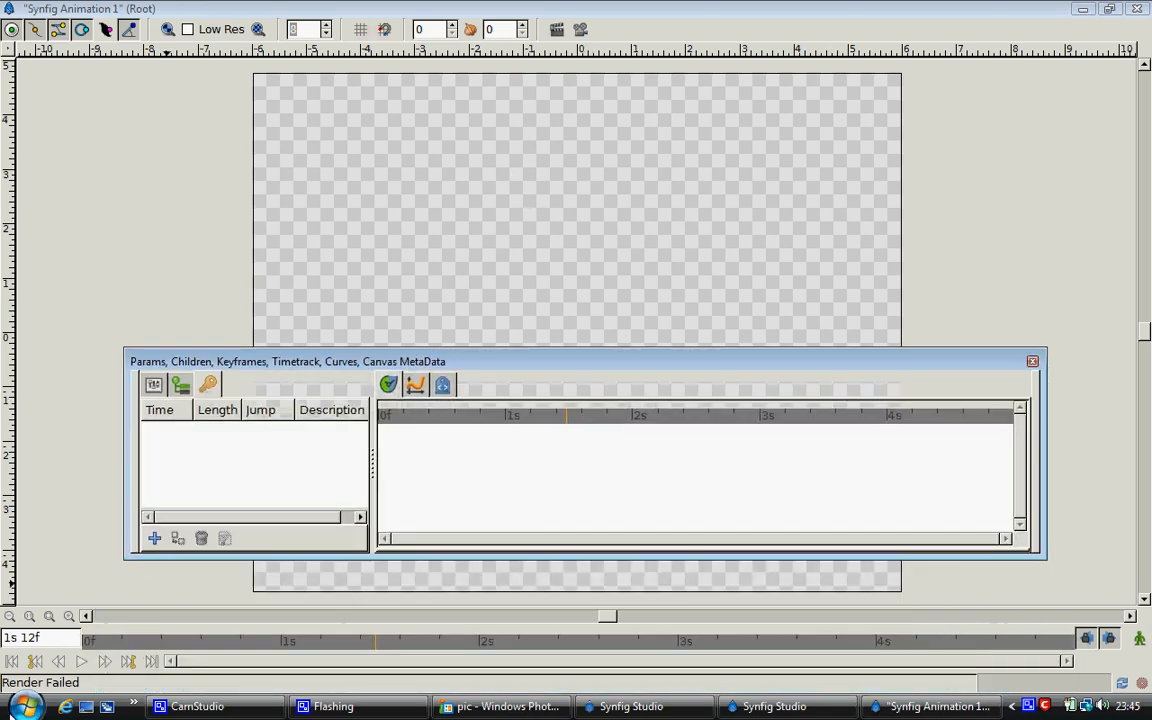
{"action": "left_click", "coordinate": [11, 621]}
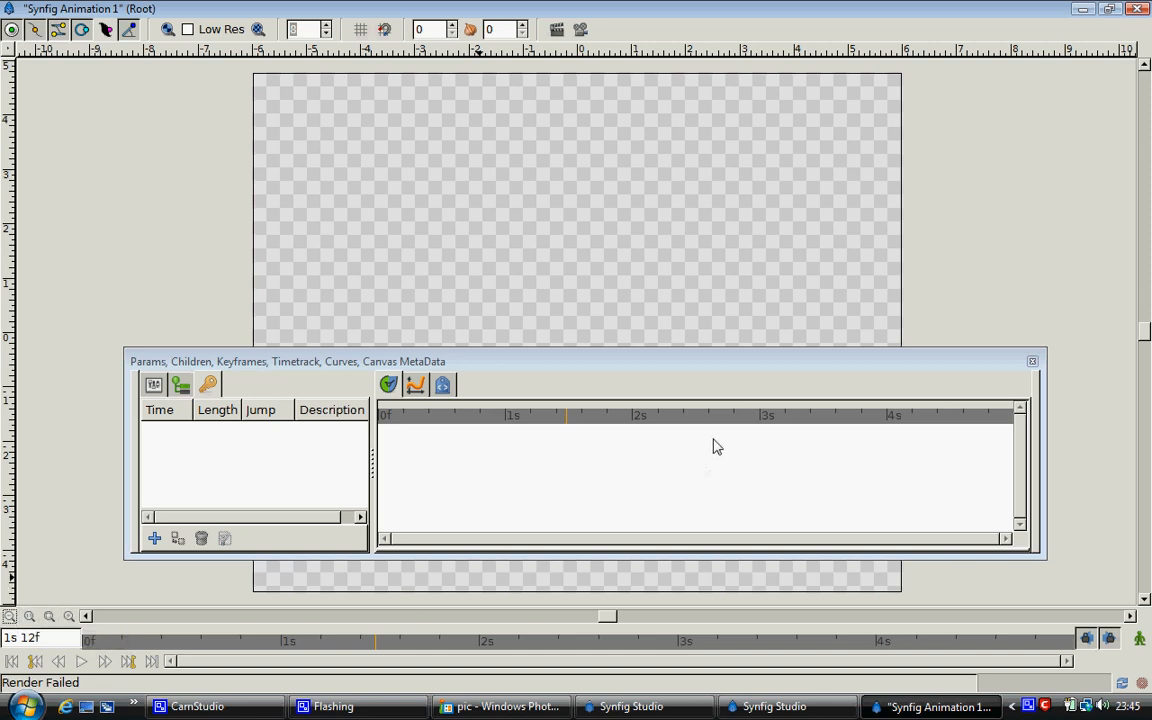
{"action": "scroll", "coordinate": [1146, 332], "scroll_direction": "up", "scroll_amount": 2}
{"action": "scroll", "coordinate": [1146, 335], "scroll_direction": "down", "scroll_amount": 4}
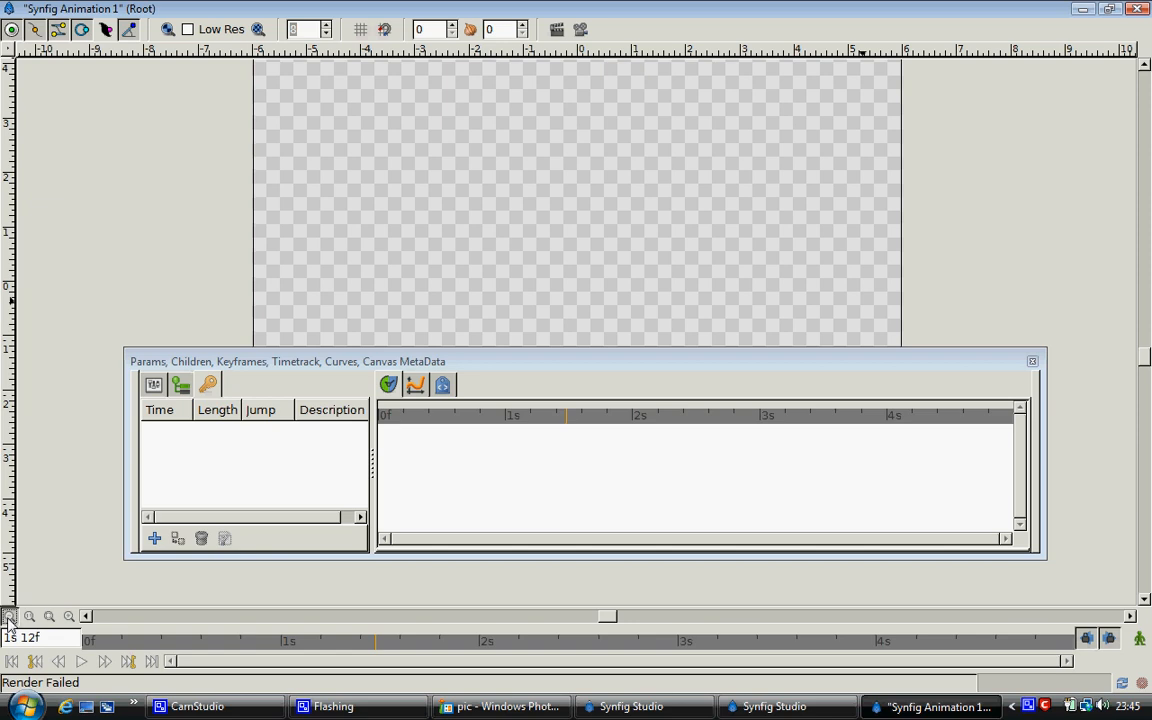
Bring the toolbox back to the front and reset the windows to the original layout.
{"action": "left_click", "coordinate": [788, 709]}
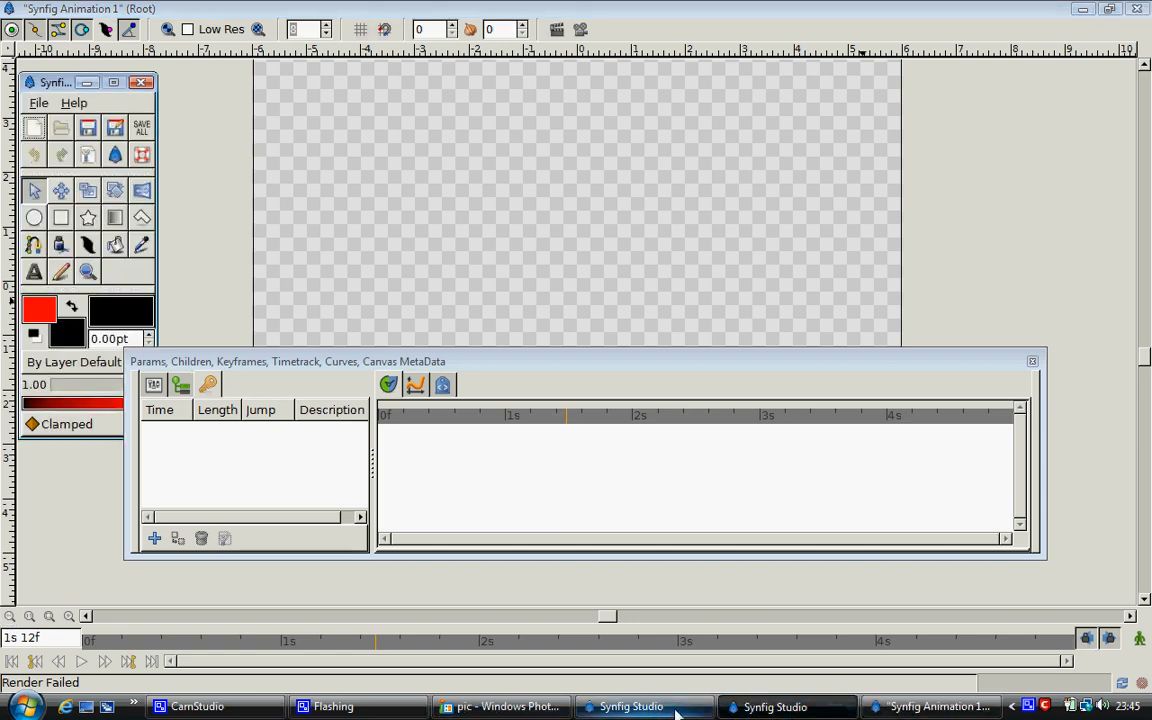
{"action": "left_click", "coordinate": [674, 709]}
{"action": "left_click", "coordinate": [728, 709]}
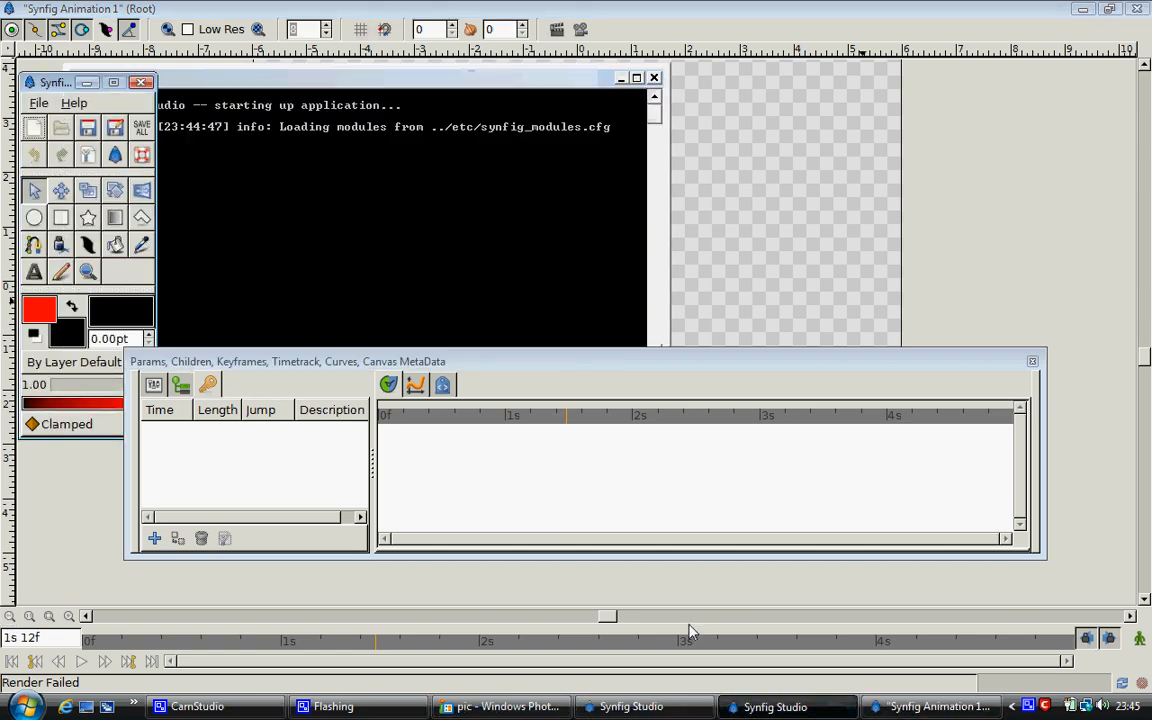
{"action": "left_click", "coordinate": [40, 103]}
{"action": "mouse_move", "coordinate": [100, 232]}
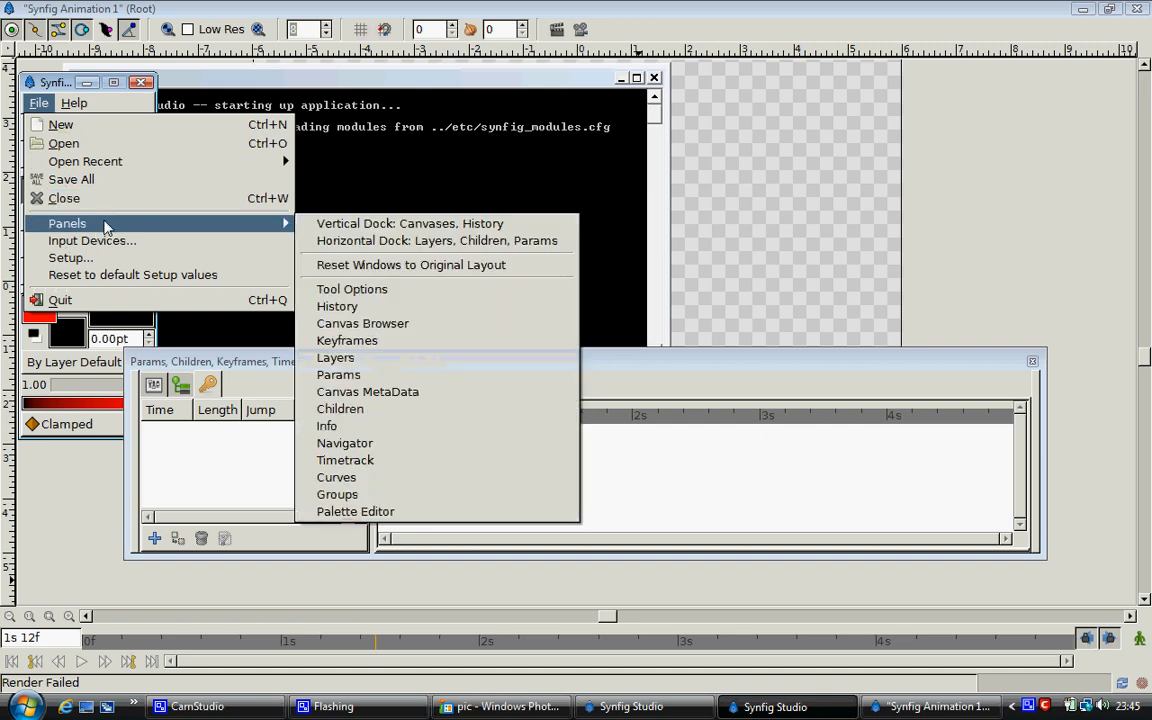
{"action": "left_click", "coordinate": [370, 262]}
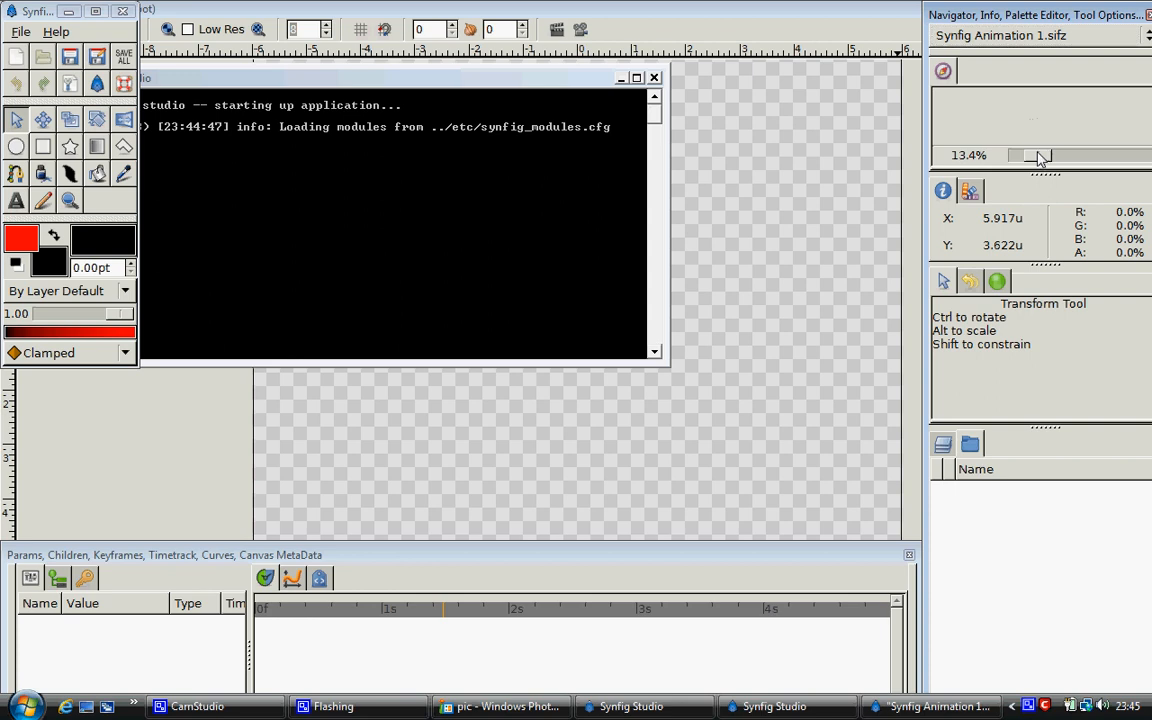
Look through the docked Navigator, Layers, Palette Editor, Info, Canvas Browser and History panels.
{"action": "left_click_drag", "start_coordinate": [1038, 154], "coordinate": [1041, 154]}
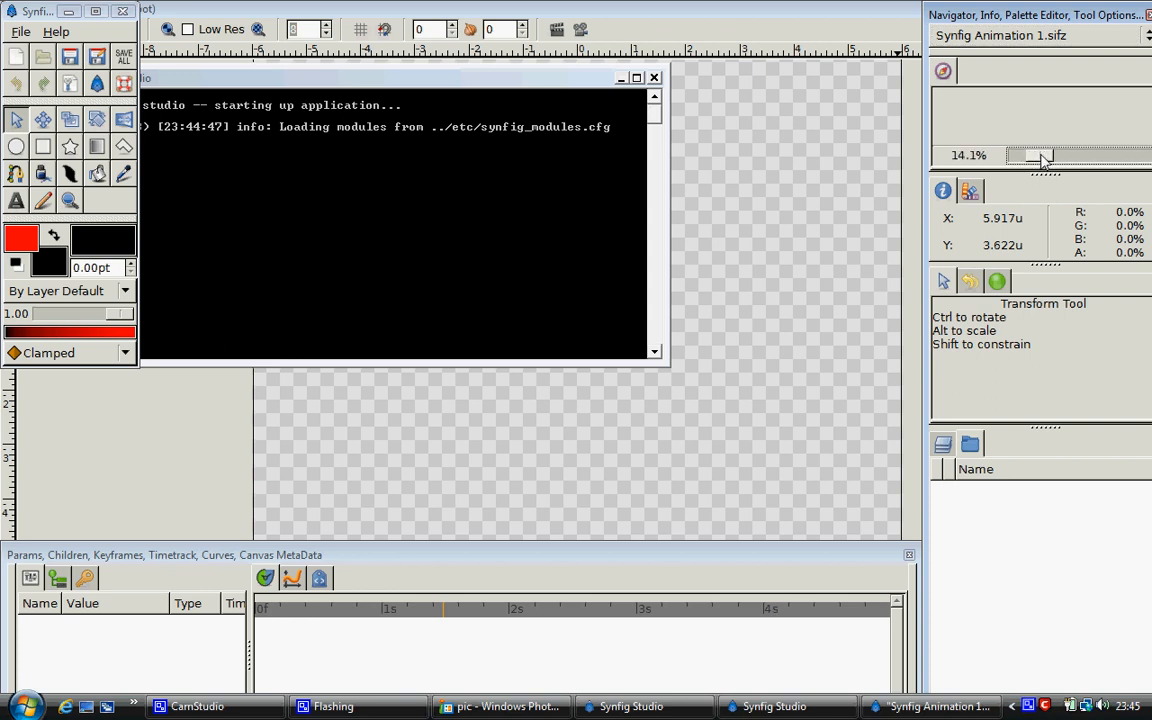
{"action": "left_click", "coordinate": [941, 441]}
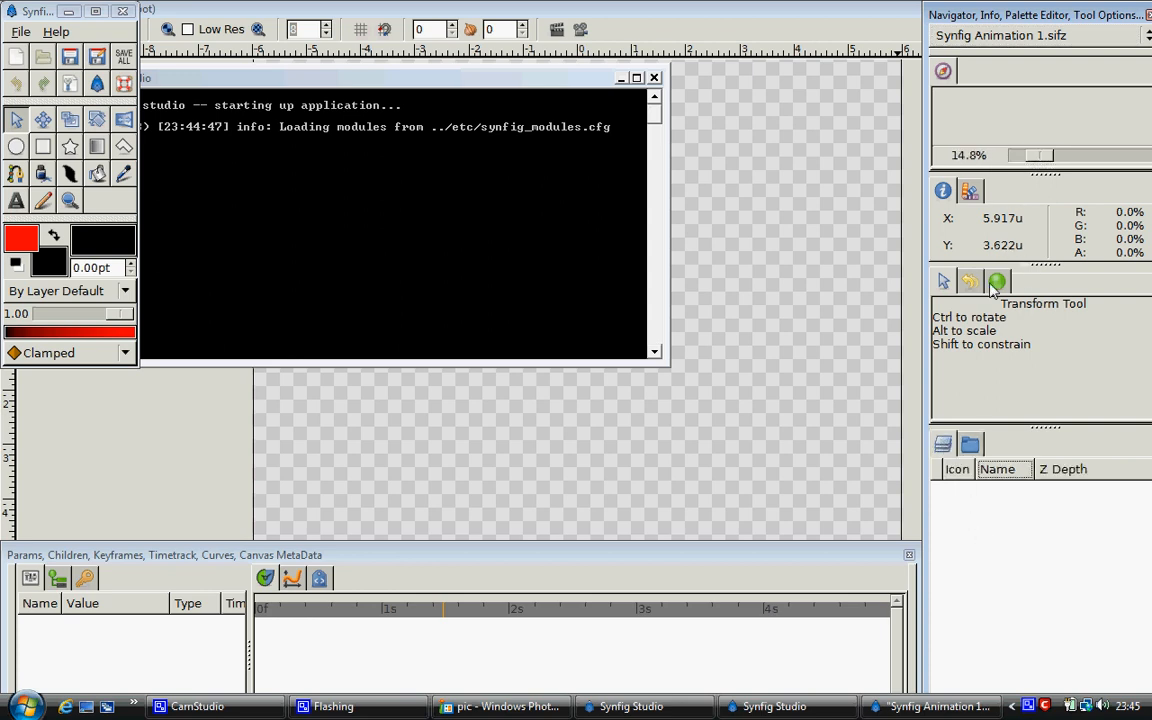
{"action": "left_click", "coordinate": [968, 192]}
{"action": "left_click", "coordinate": [945, 191]}
{"action": "left_click", "coordinate": [996, 281]}
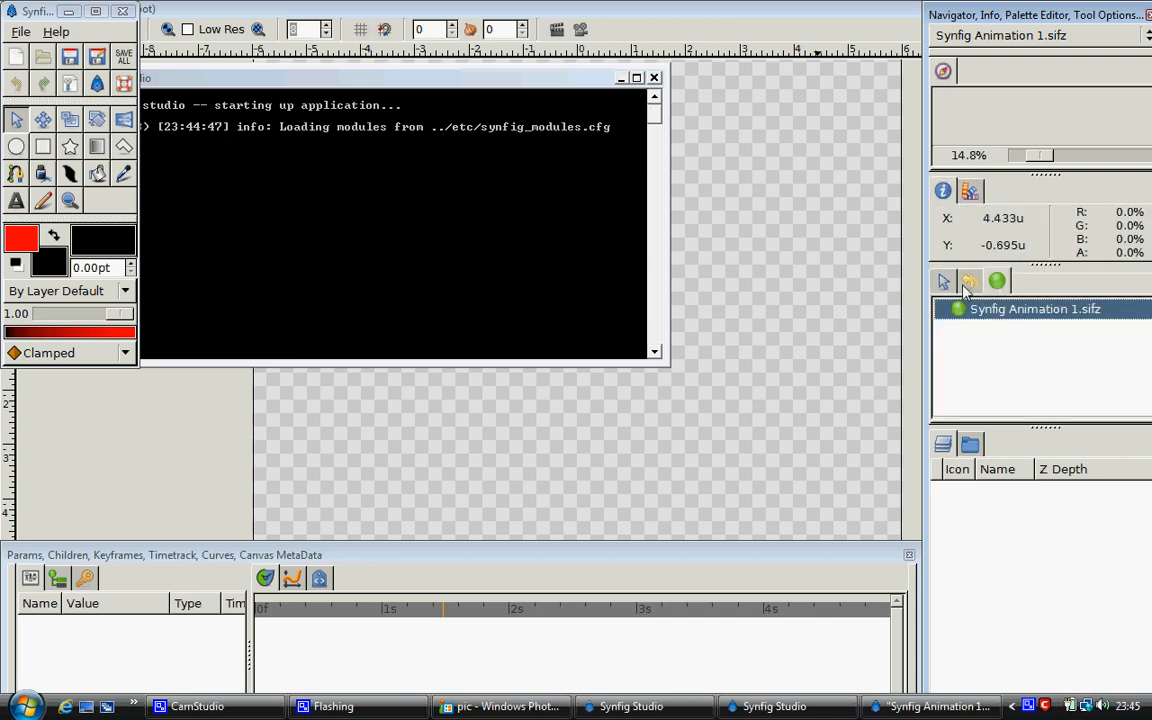
{"action": "left_click", "coordinate": [969, 283]}
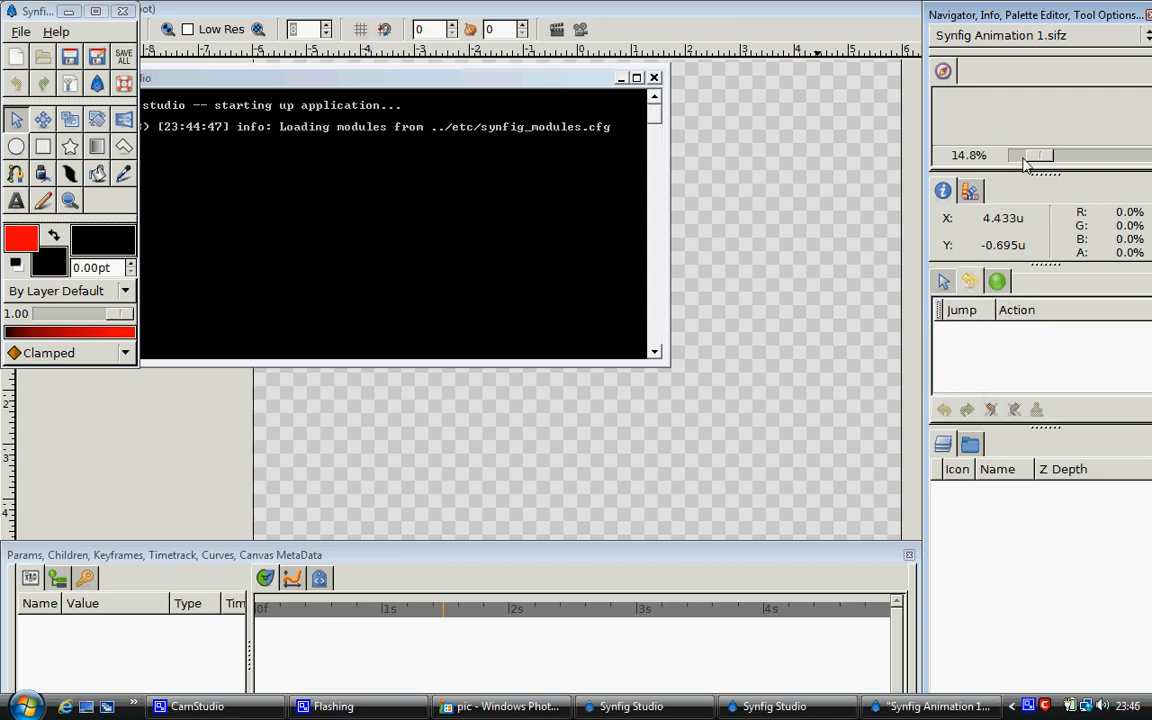
{"action": "mouse_move", "coordinate": [1043, 156]}
{"action": "left_mouse_down"}
{"action": "mouse_move", "coordinate": [1064, 156]}
{"action": "mouse_move", "coordinate": [1042, 156]}
{"action": "left_mouse_up"}
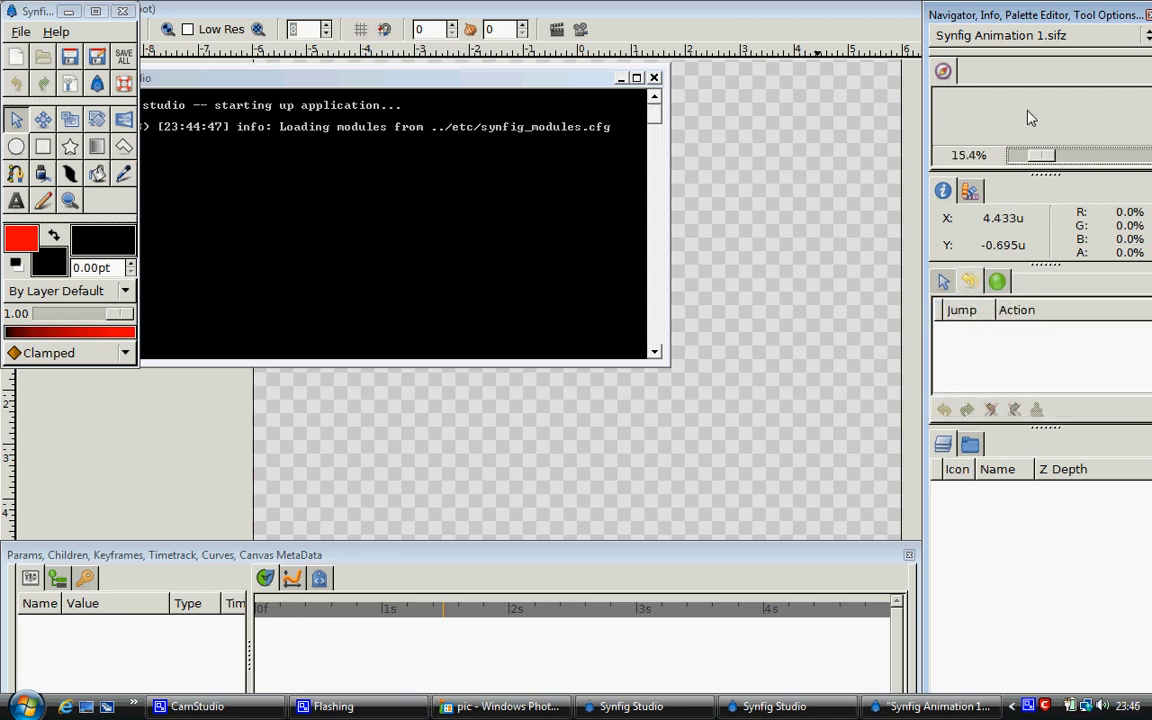
Bring the canvas window to the front and close the picture in Windows Photo Gallery.
{"action": "left_click", "coordinate": [667, 8]}
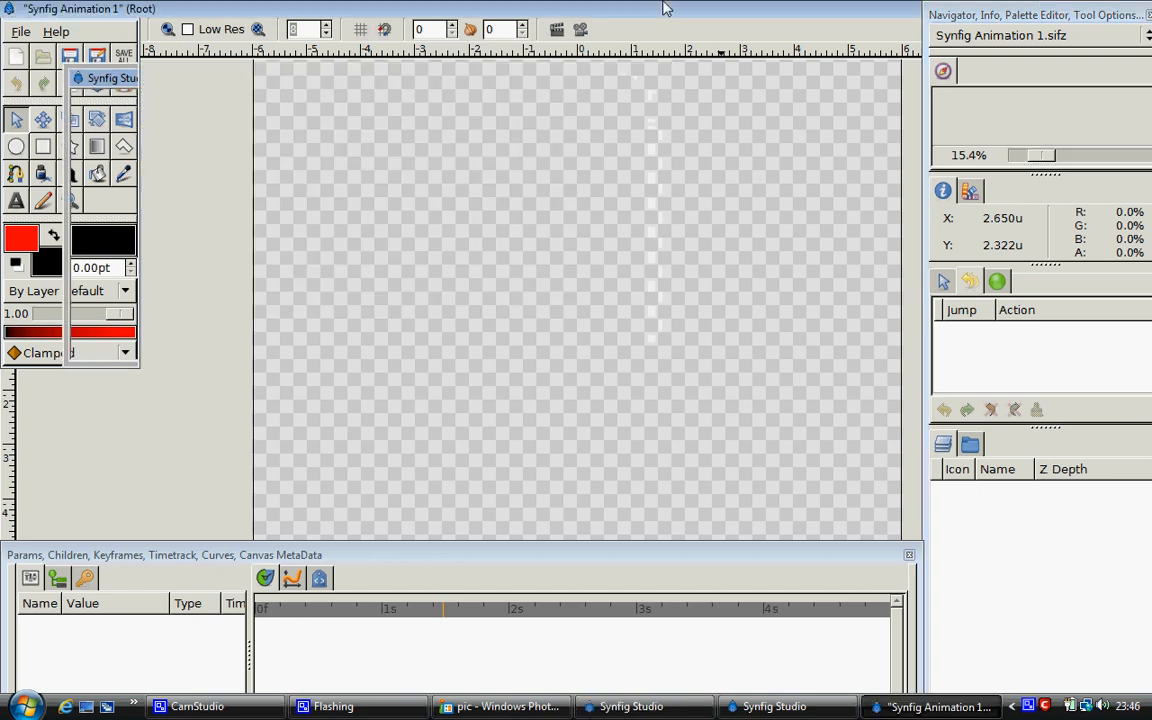
{"action": "right_click", "coordinate": [490, 712]}
{"action": "left_click", "coordinate": [520, 699]}
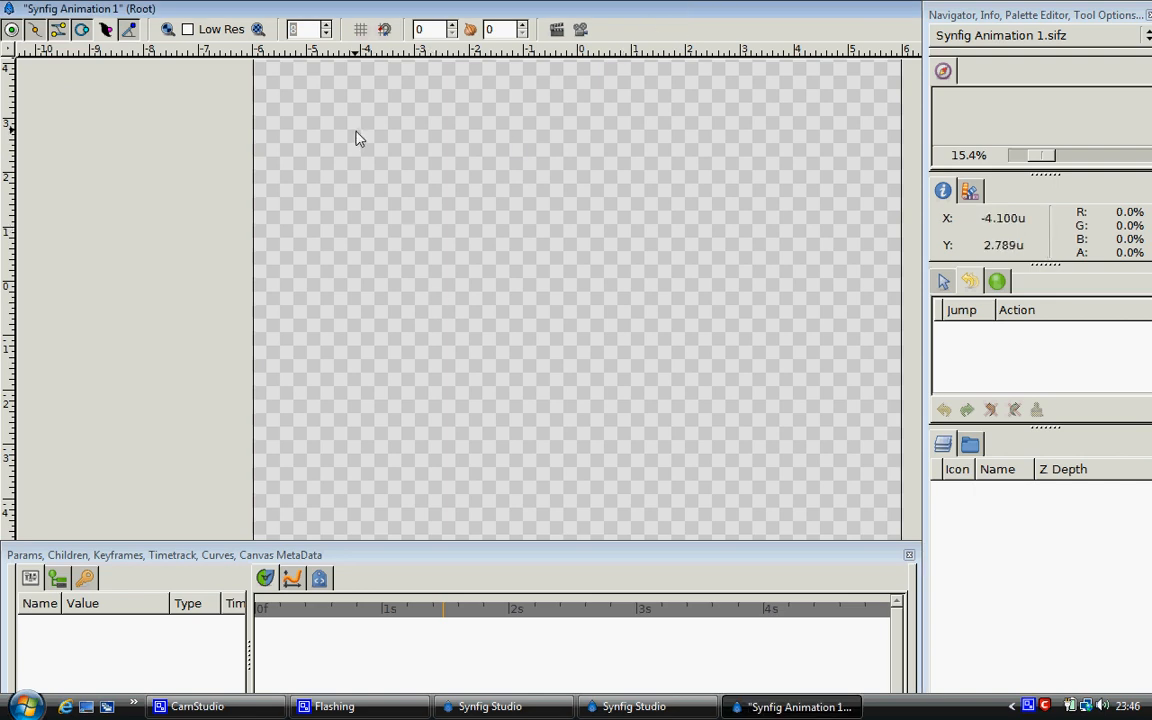
Open the properties of the Synfig Animation 1 canvas.
{"action": "right_click", "coordinate": [318, 119]}
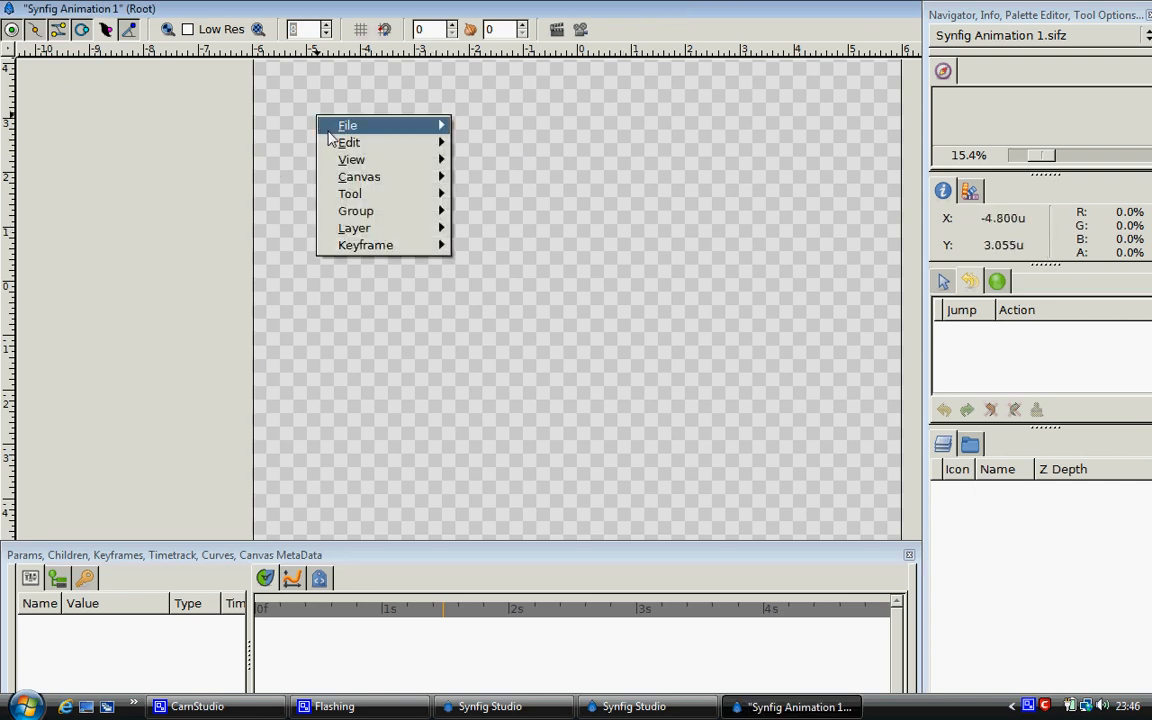
{"action": "mouse_move", "coordinate": [333, 134]}
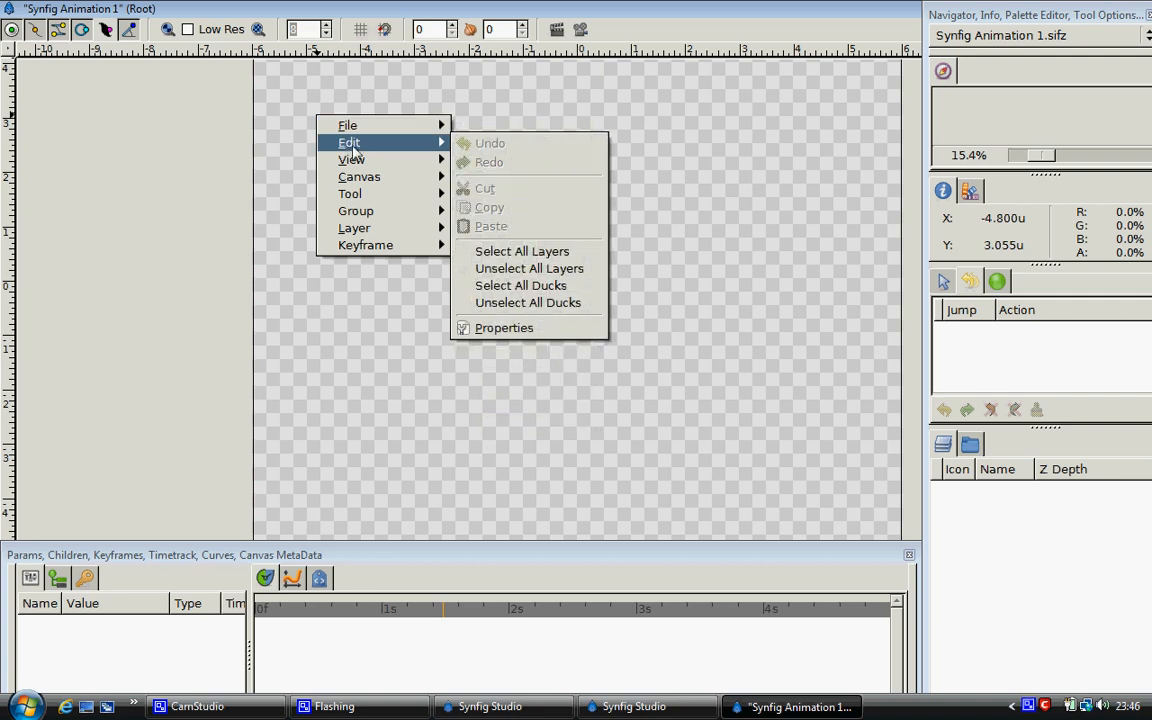
{"action": "left_click", "coordinate": [508, 329]}
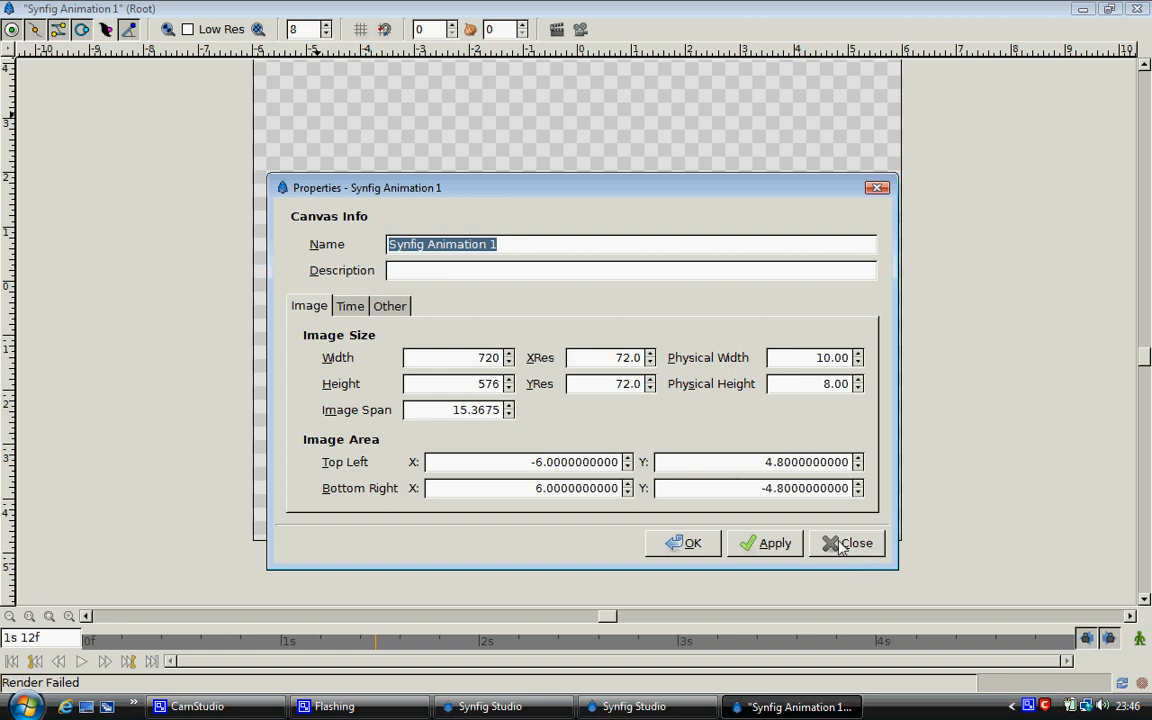
Review the canvas's frame rate, start time and end time settings, then apply and close the properties.
{"action": "left_click", "coordinate": [351, 304]}
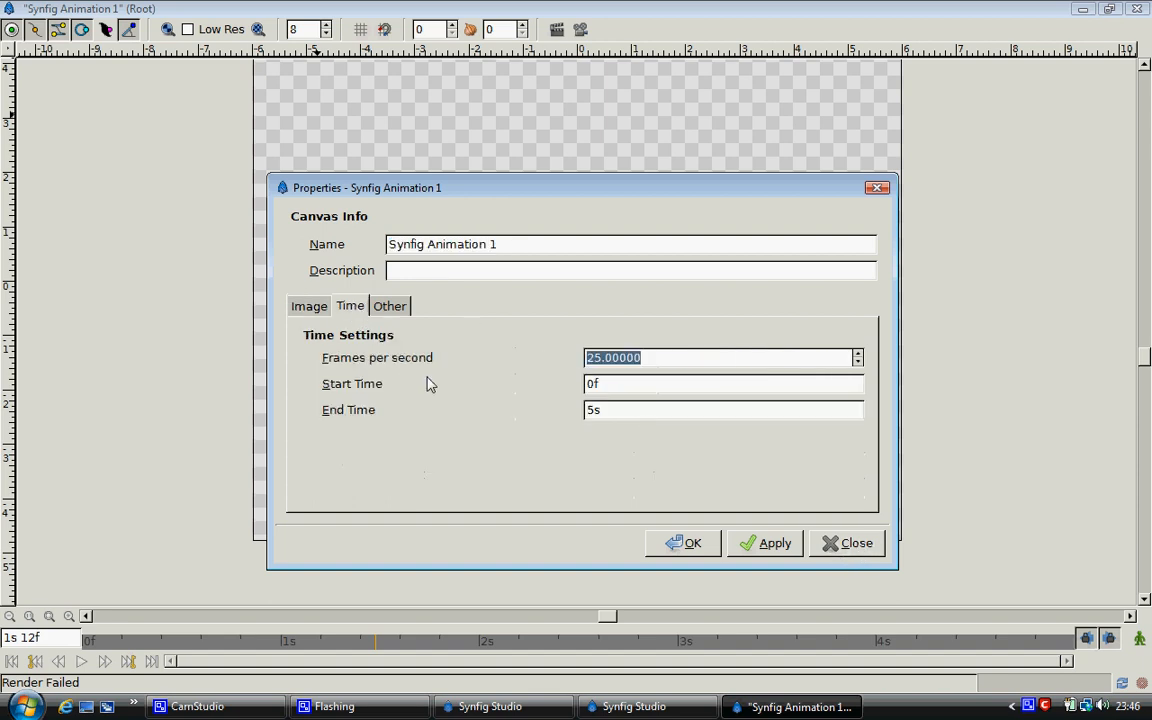
{"action": "left_click", "coordinate": [615, 413]}
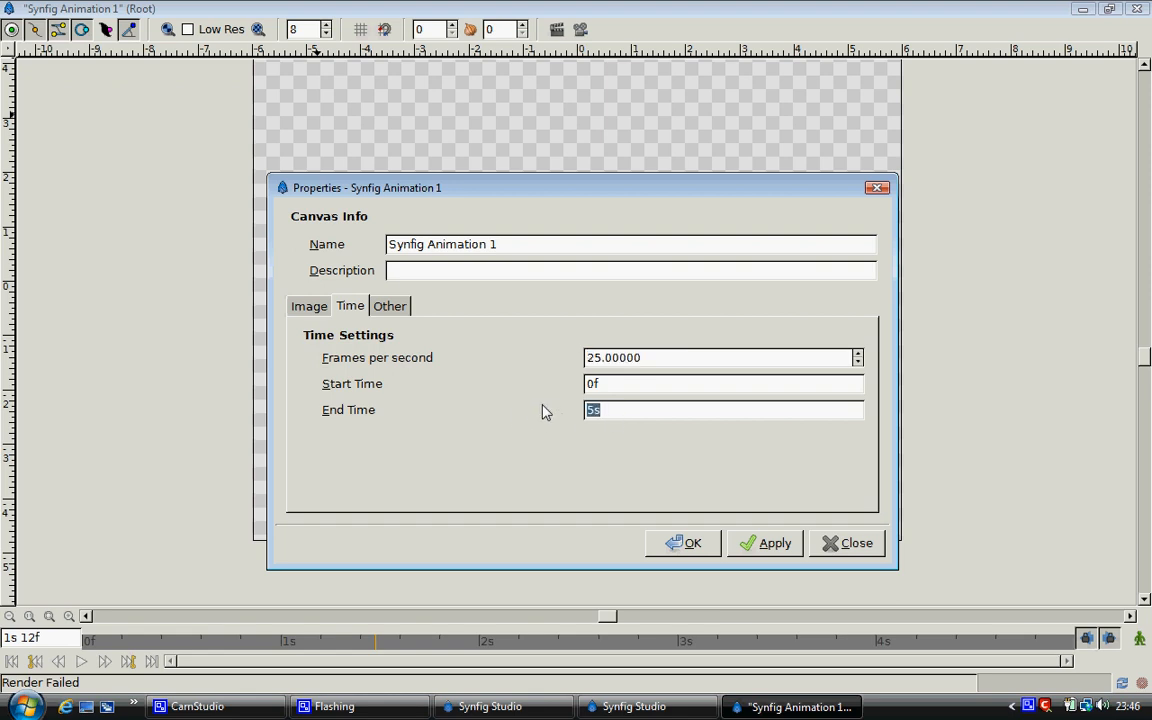
{"action": "left_click", "coordinate": [768, 543]}
{"action": "left_click", "coordinate": [848, 543]}
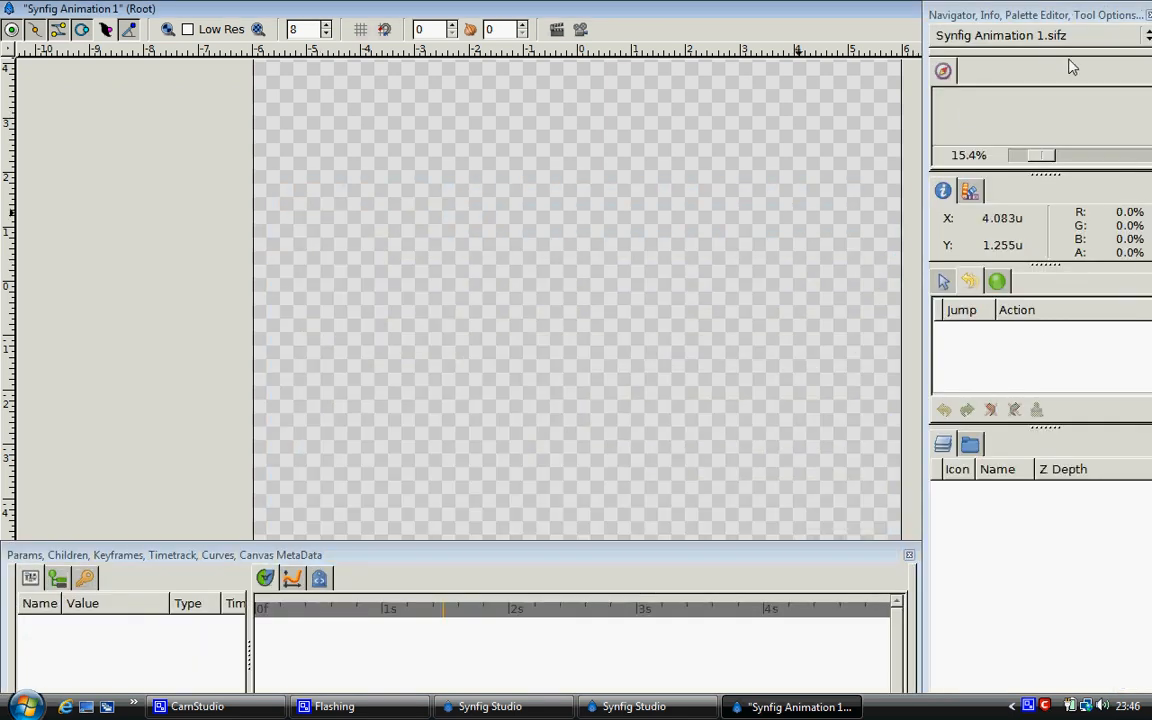
Move the Navigator and Layers dock and the Params and Timetrack dock so both lie fully within the screen.
{"action": "left_click_drag", "start_coordinate": [1058, 11], "coordinate": [977, 7]}
{"action": "left_click", "coordinate": [1069, 13]}
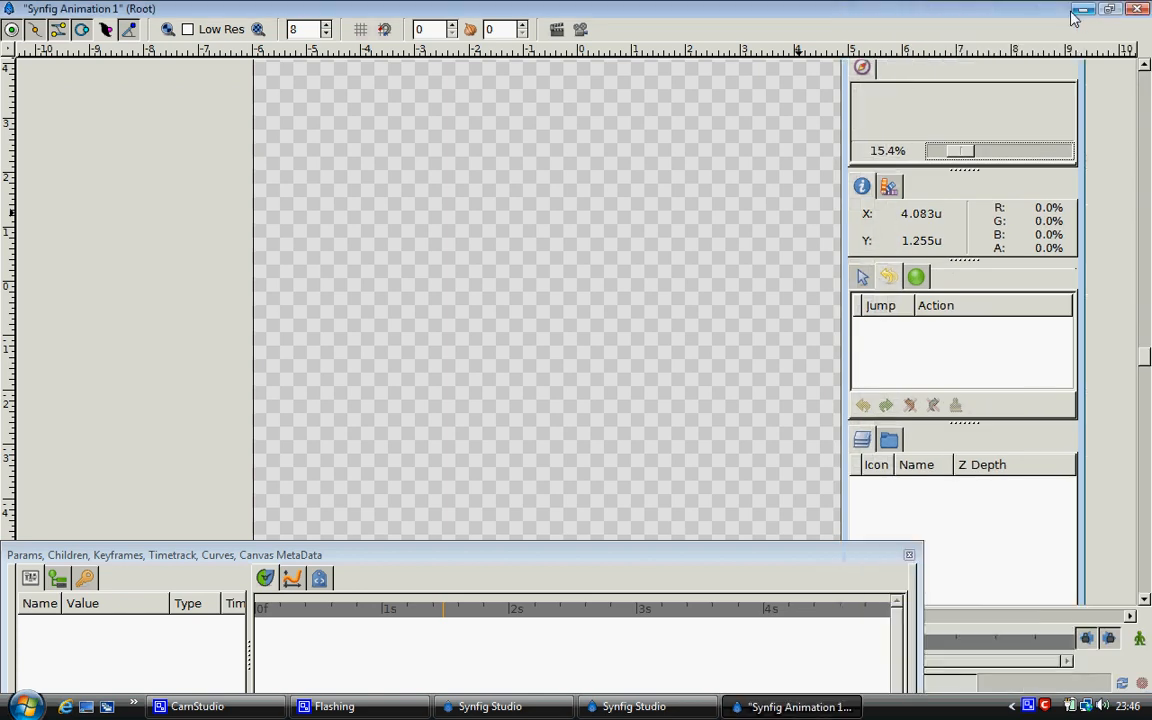
{"action": "left_click_drag", "start_coordinate": [828, 558], "coordinate": [812, 500]}
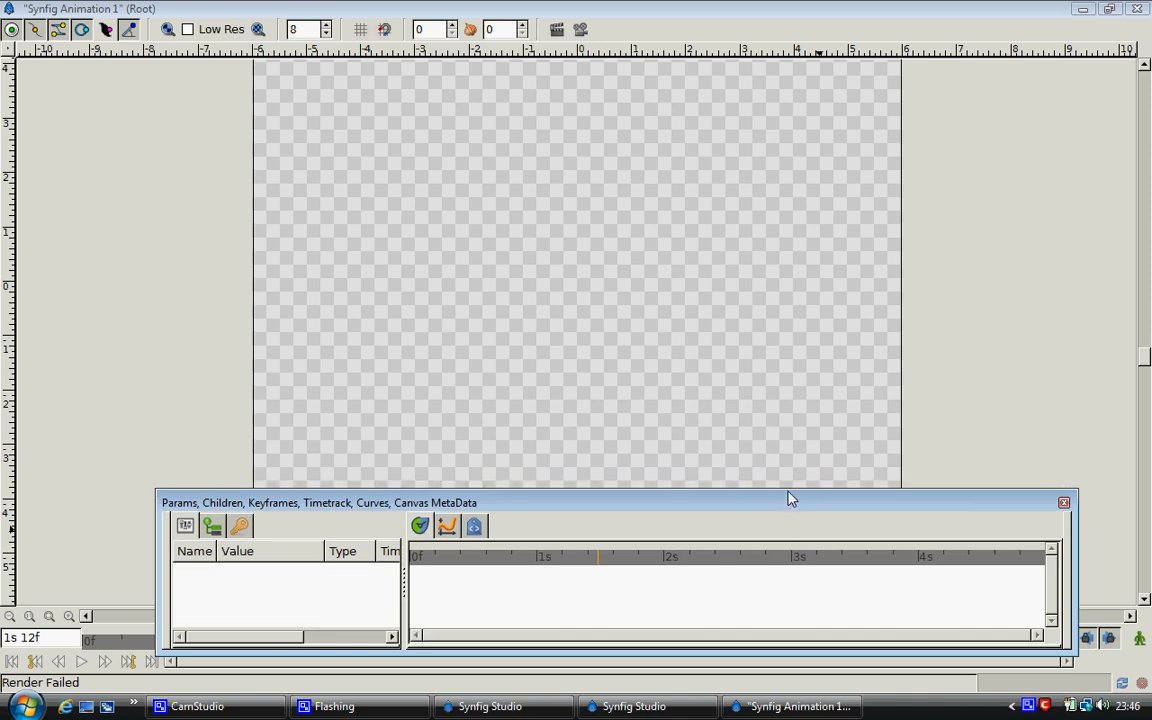
{"action": "left_click_drag", "start_coordinate": [790, 497], "coordinate": [796, 522]}
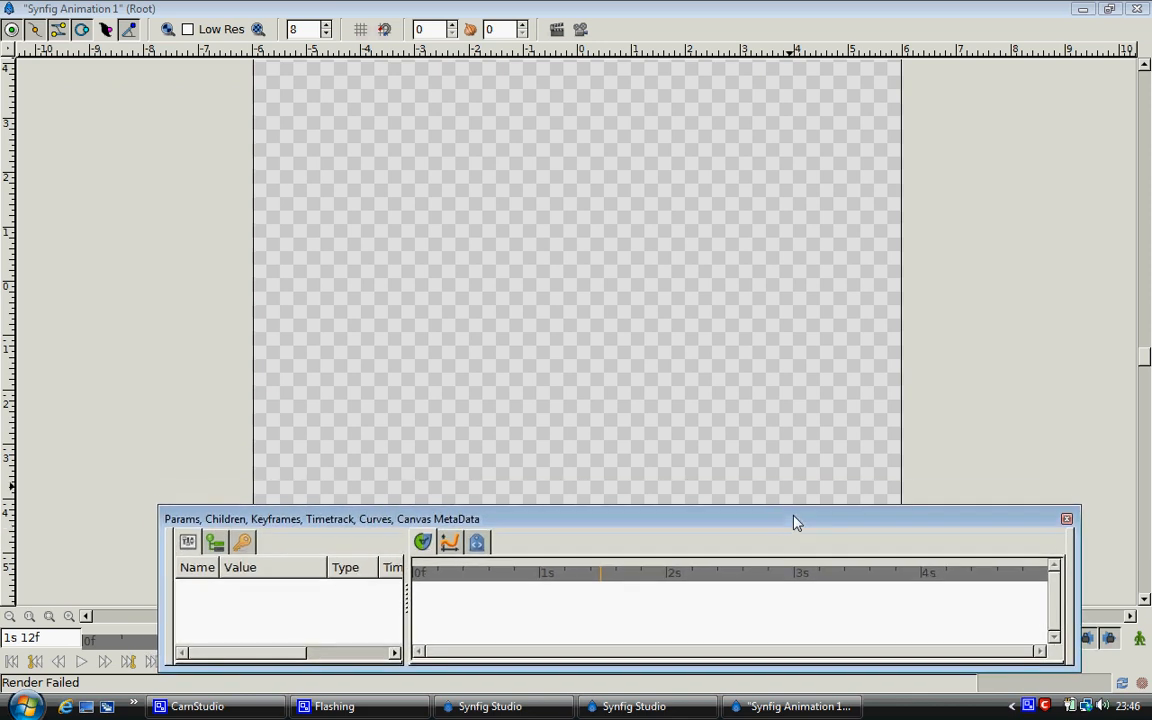
Import the picture cropped.jpg from the Desktop into the canvas.
{"action": "left_click", "coordinate": [634, 706]}
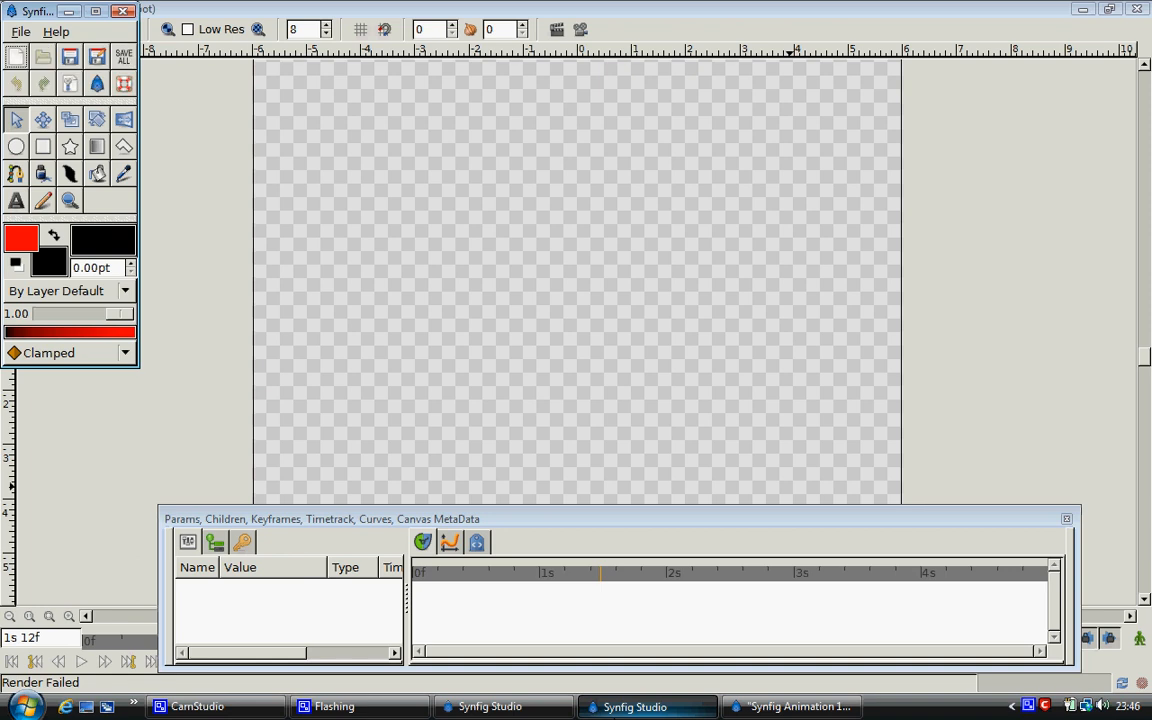
{"action": "left_click", "coordinate": [446, 177]}
{"action": "right_click", "coordinate": [437, 151]}
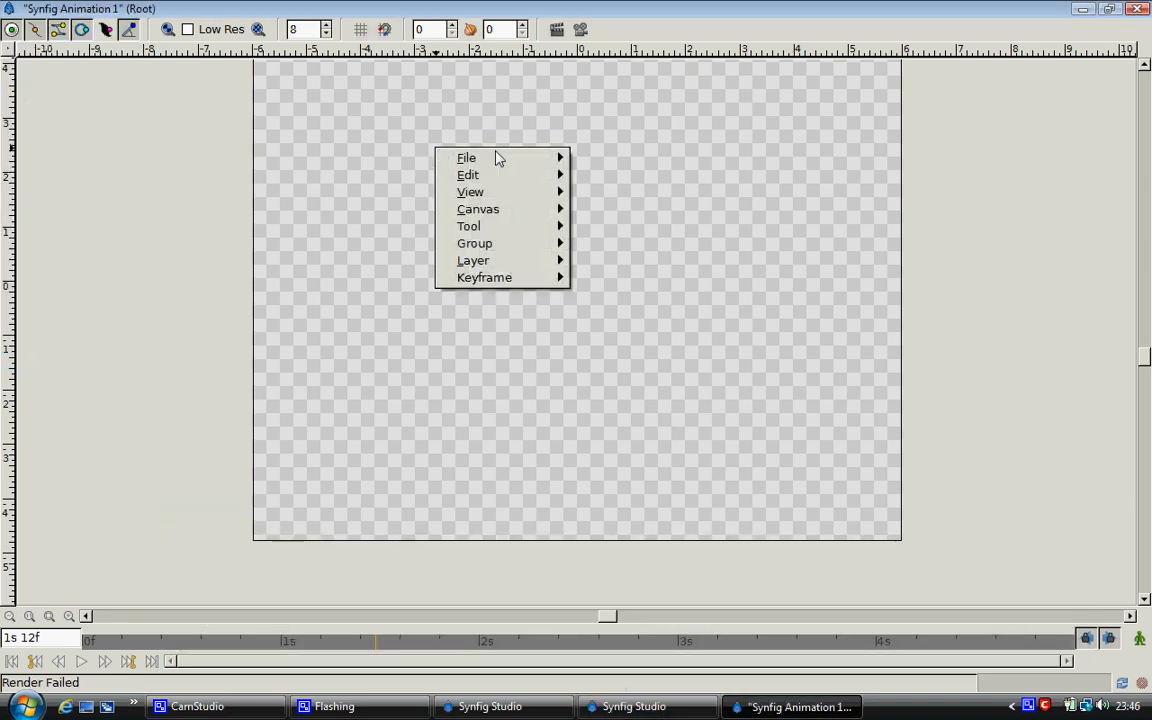
{"action": "mouse_move", "coordinate": [502, 159]}
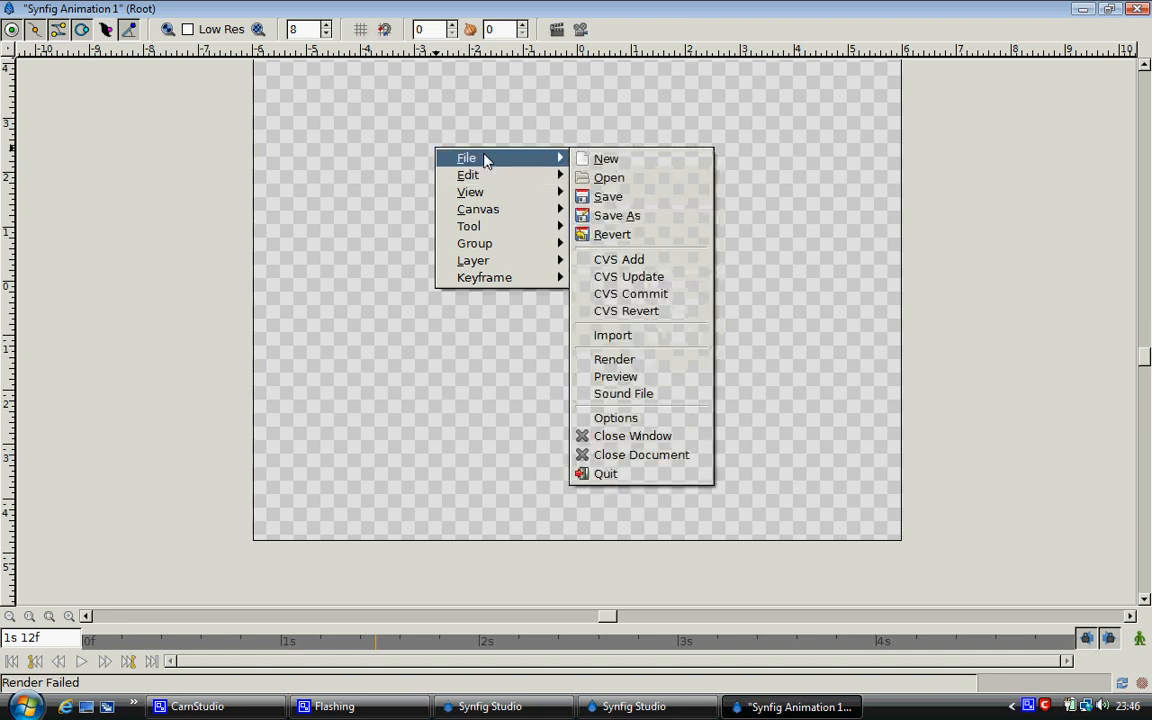
{"action": "left_click", "coordinate": [601, 340]}
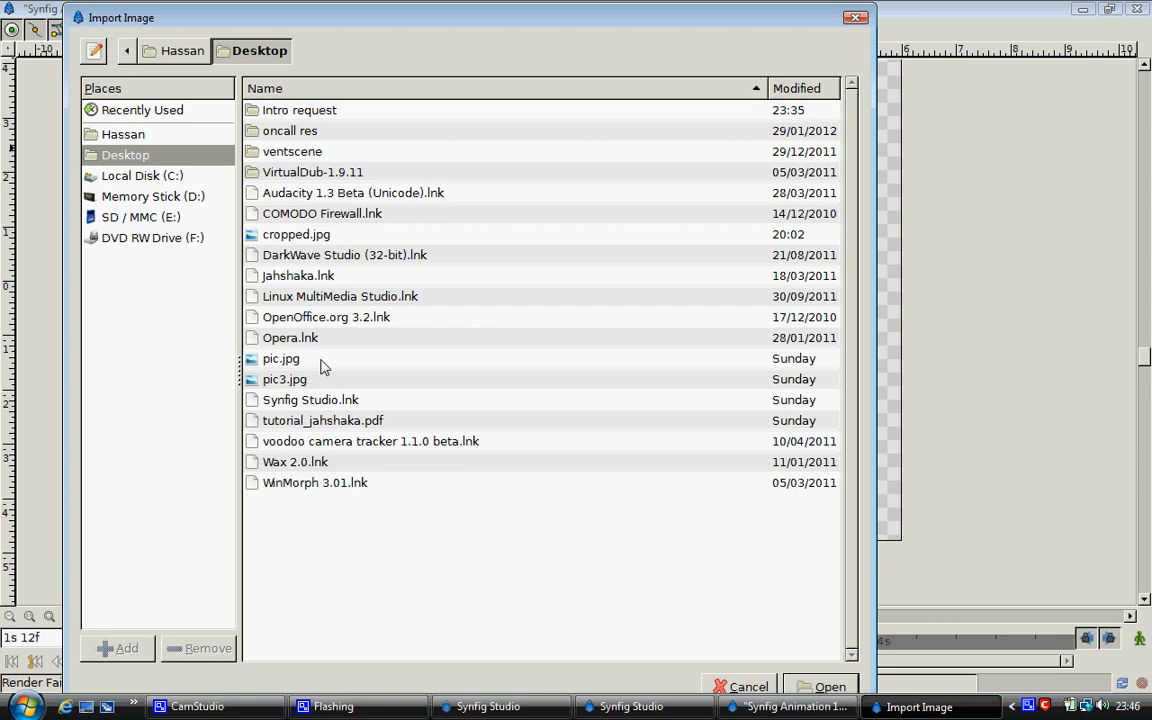
{"action": "left_click", "coordinate": [337, 240]}
{"action": "left_click", "coordinate": [828, 687]}
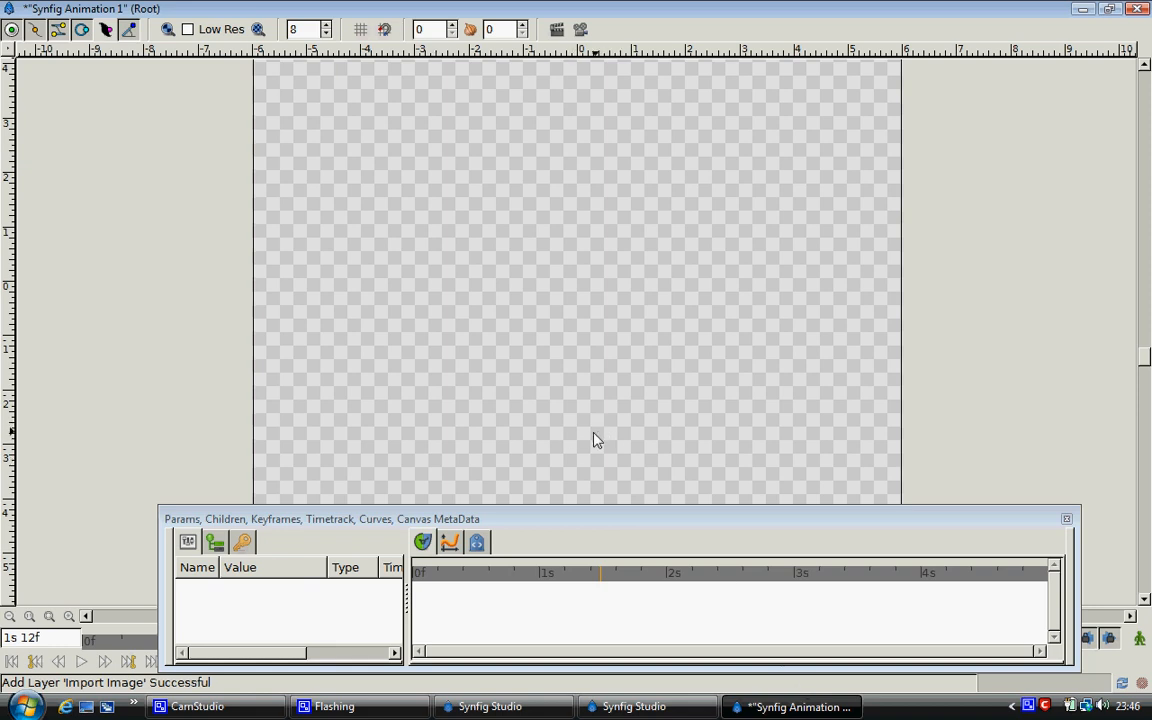
{"action": "left_click", "coordinate": [215, 707]}
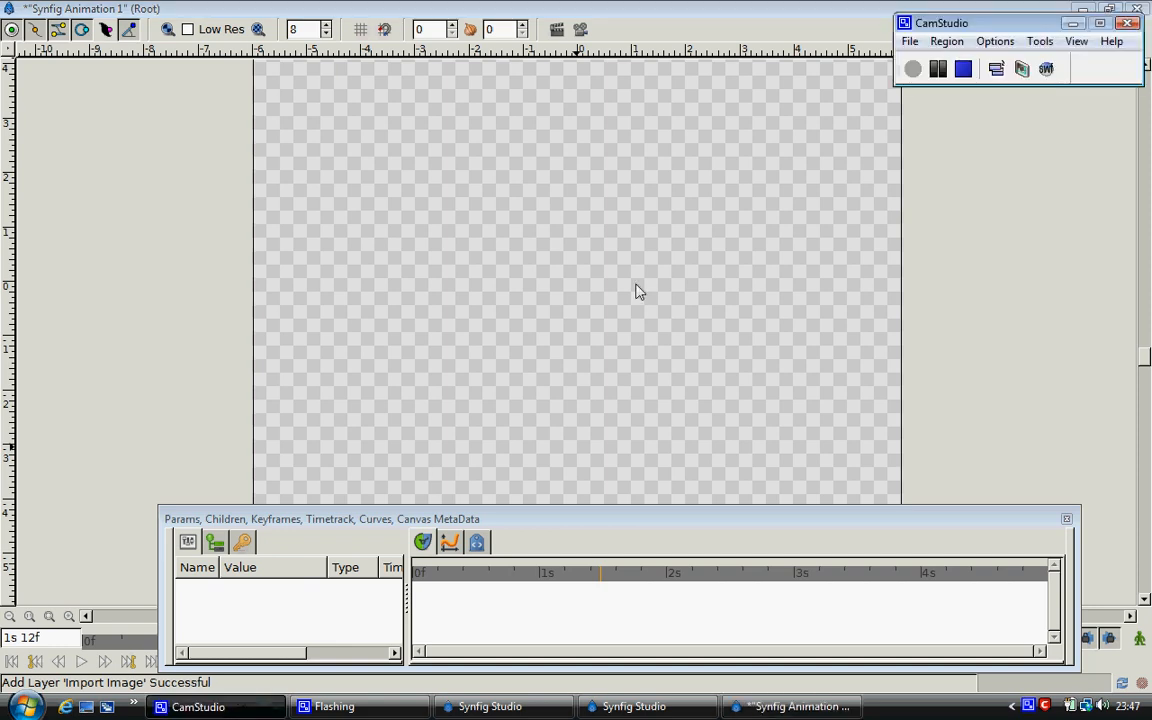
{"action": "left_click", "coordinate": [1071, 24]}
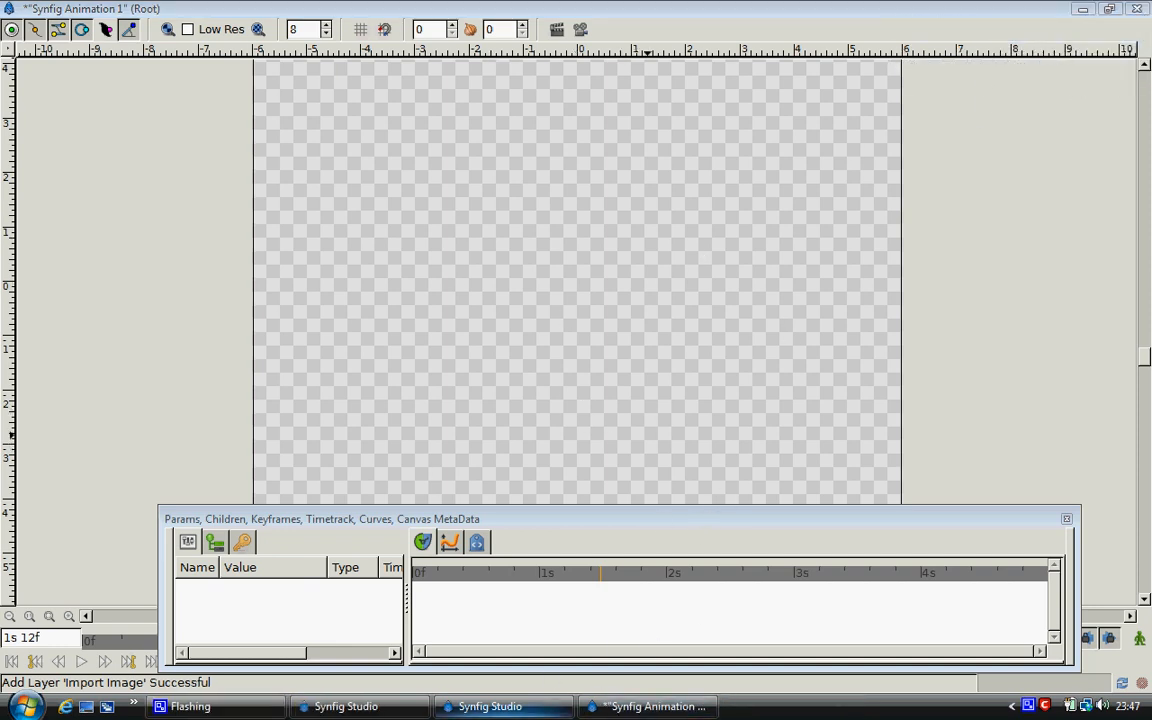
{"action": "left_click", "coordinate": [650, 706]}
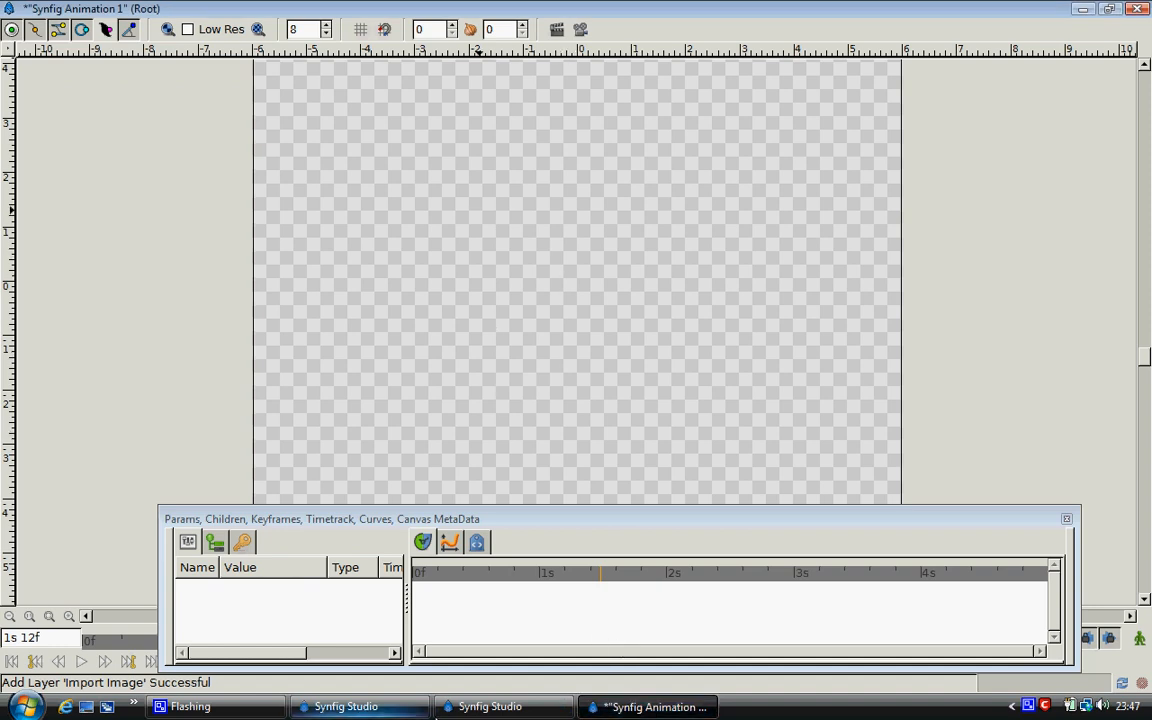
Show the toolbox, open the separate Layers panel and select the cropped.jpg layer.
{"action": "left_click", "coordinate": [485, 706]}
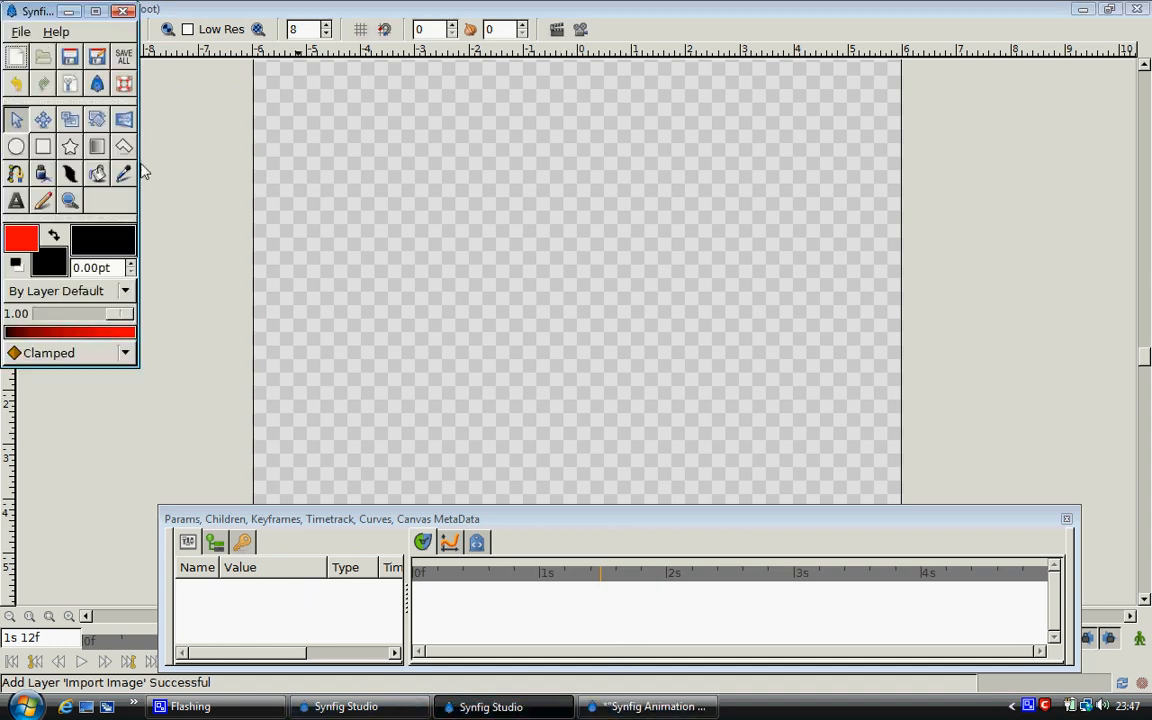
{"action": "left_click", "coordinate": [20, 31]}
{"action": "mouse_move", "coordinate": [74, 156]}
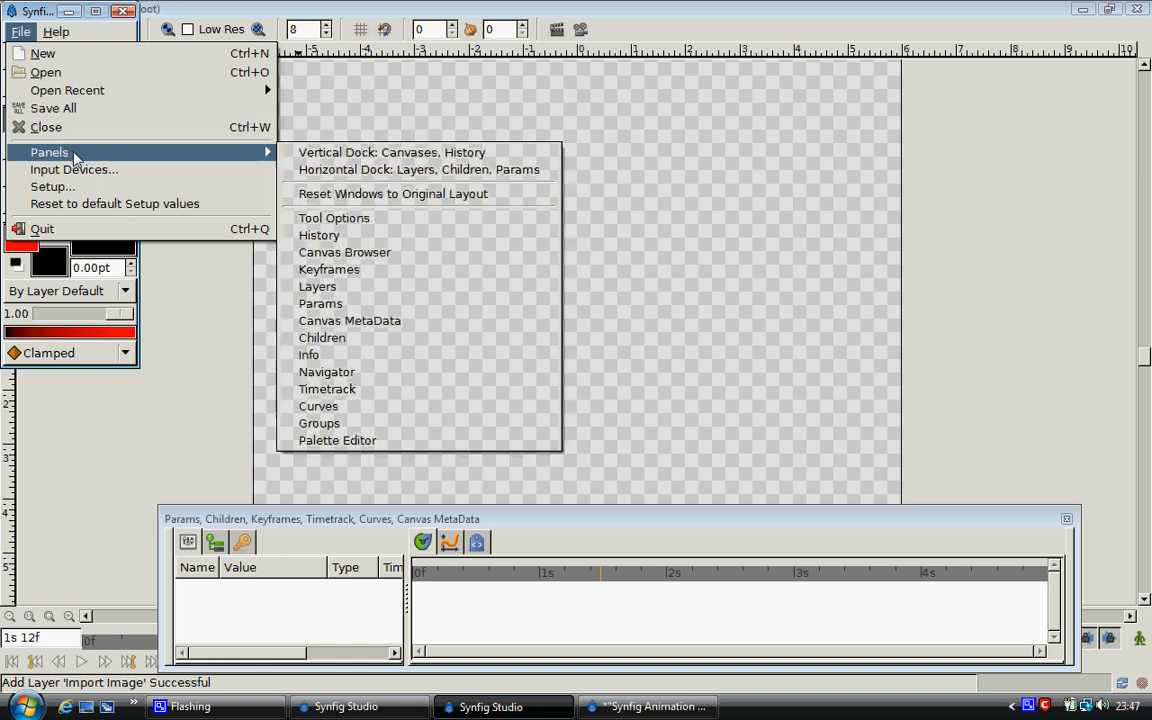
{"action": "left_click", "coordinate": [384, 289]}
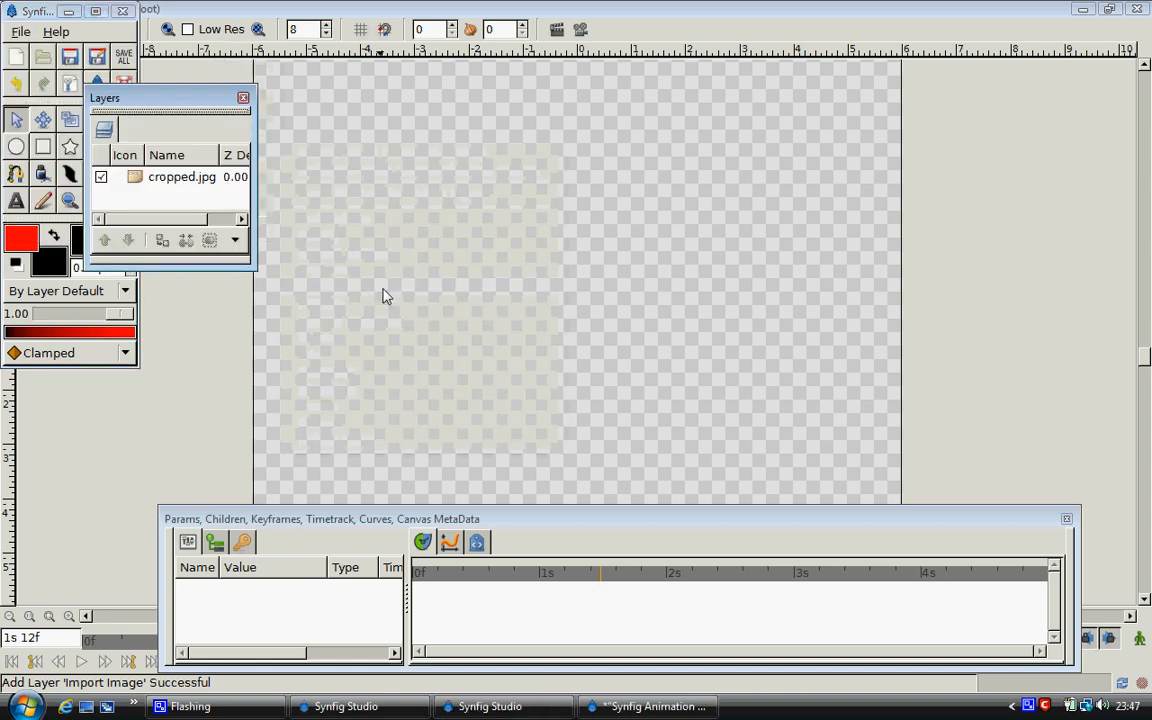
{"action": "left_click", "coordinate": [176, 180]}
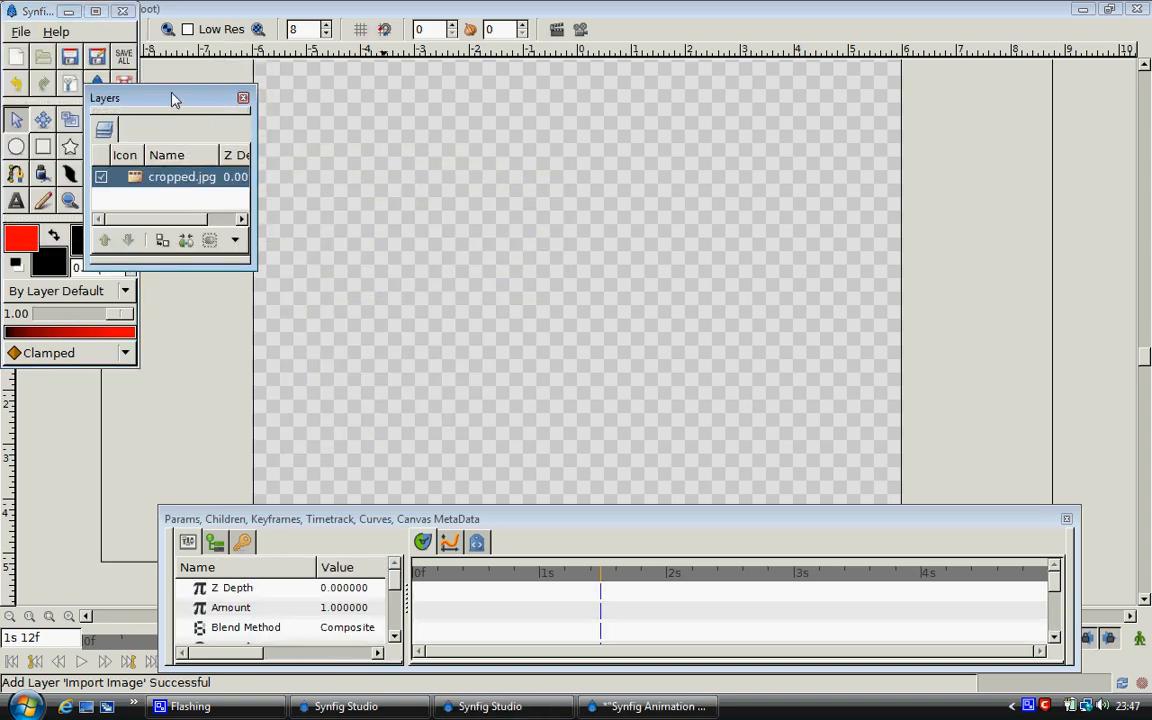
{"action": "left_click_drag", "start_coordinate": [172, 96], "coordinate": [144, 93]}
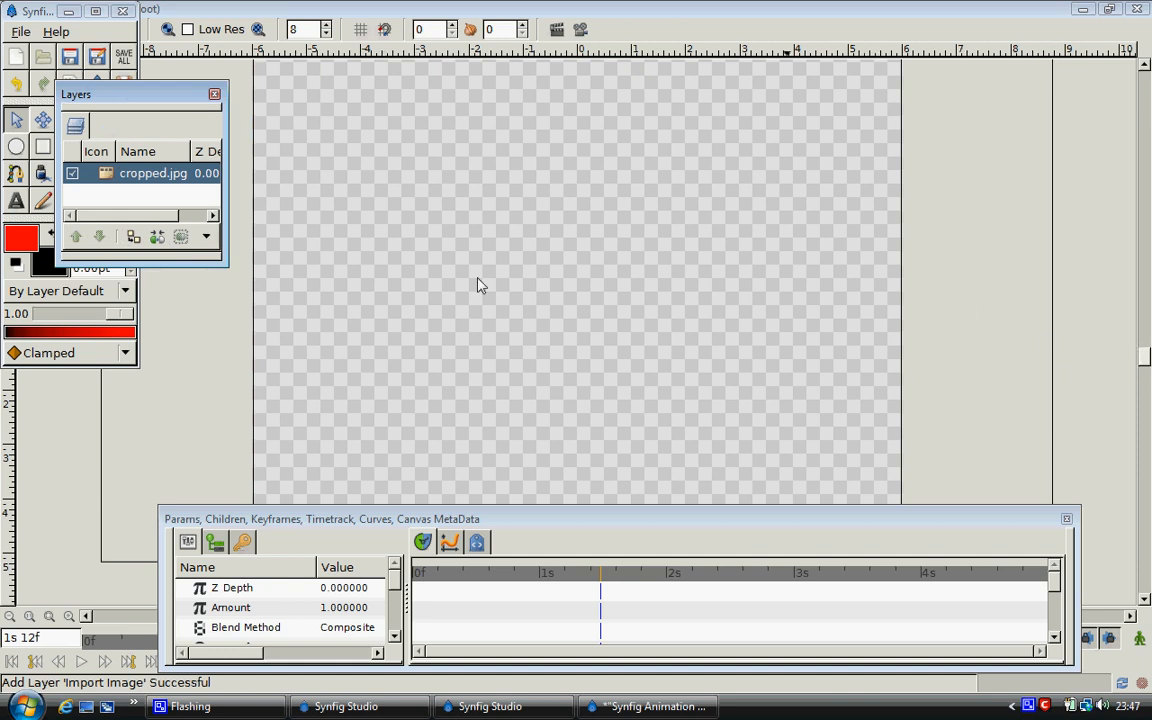
Fit the imported picture to the canvas frame by moving its lower-right and upper-left corner handles onto the frame's corners.
{"action": "left_click", "coordinate": [10, 620]}
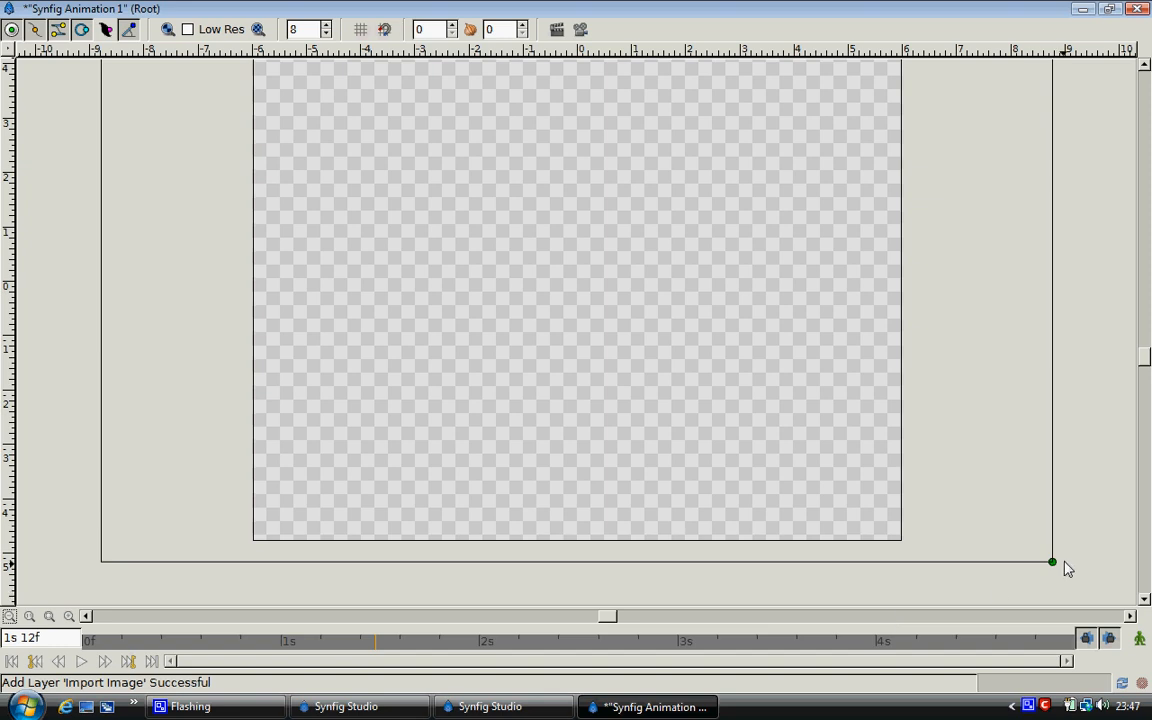
{"action": "left_click_drag", "start_coordinate": [976, 538], "coordinate": [898, 538]}
{"action": "scroll", "coordinate": [900, 538], "scroll_direction": "down", "scroll_amount": 4}
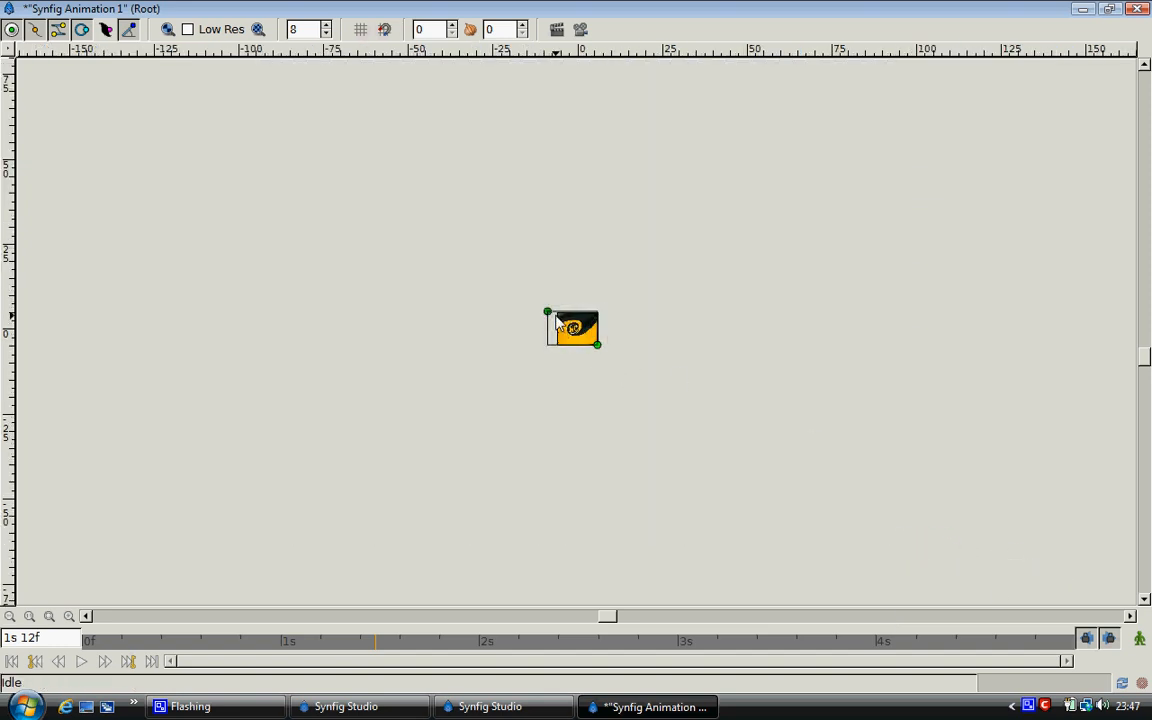
{"action": "left_click", "coordinate": [69, 617]}
{"action": "left_click", "coordinate": [69, 617]}
{"action": "left_click", "coordinate": [69, 617]}
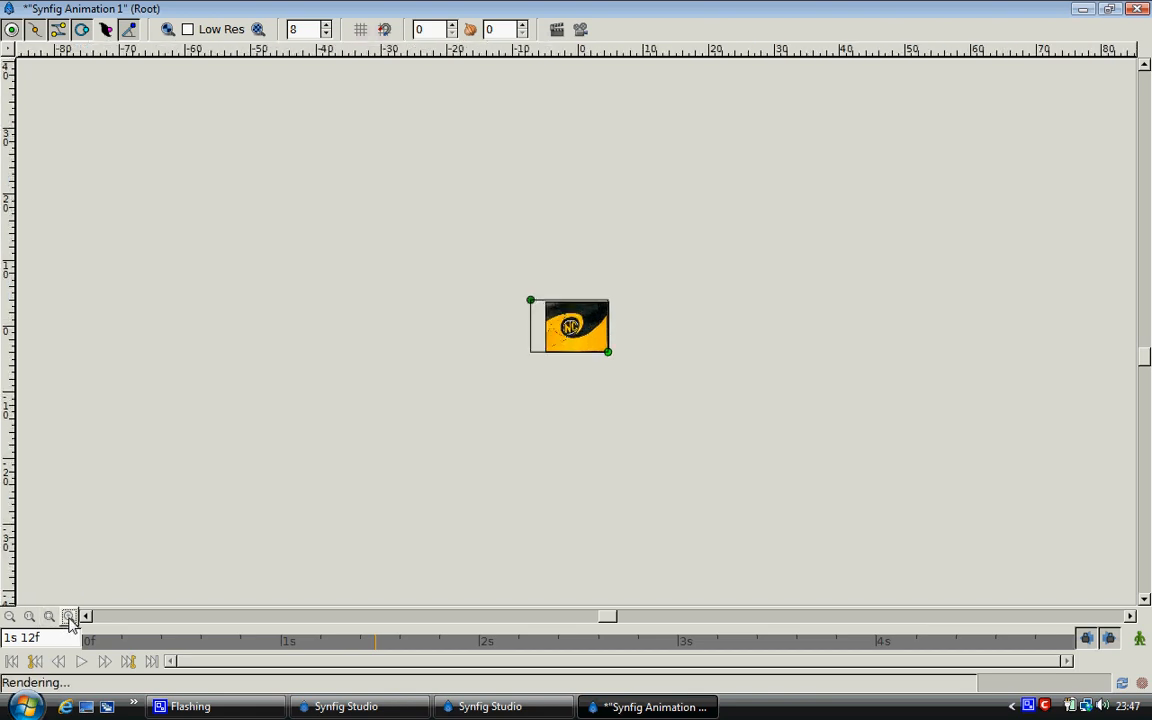
{"action": "left_click", "coordinate": [69, 617]}
{"action": "left_click", "coordinate": [69, 617]}
{"action": "left_click", "coordinate": [69, 617]}
{"action": "left_click", "coordinate": [69, 617]}
{"action": "left_click", "coordinate": [69, 617]}
{"action": "left_click", "coordinate": [69, 617]}
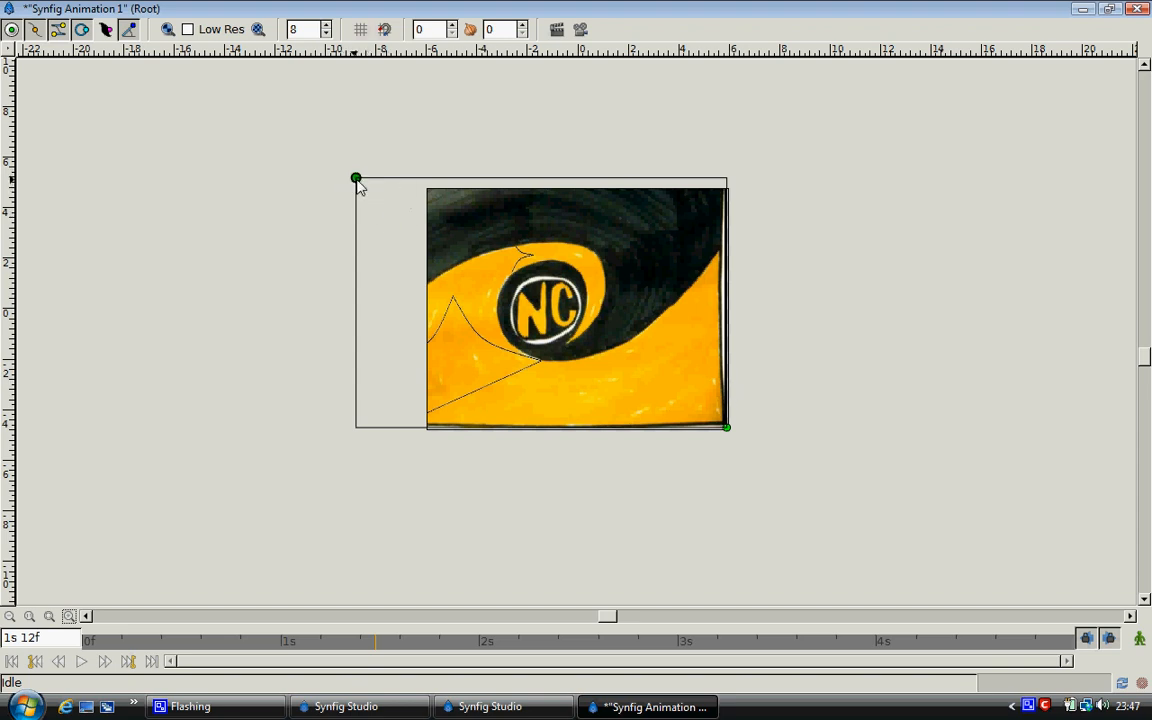
{"action": "left_click_drag", "start_coordinate": [357, 179], "coordinate": [427, 189]}
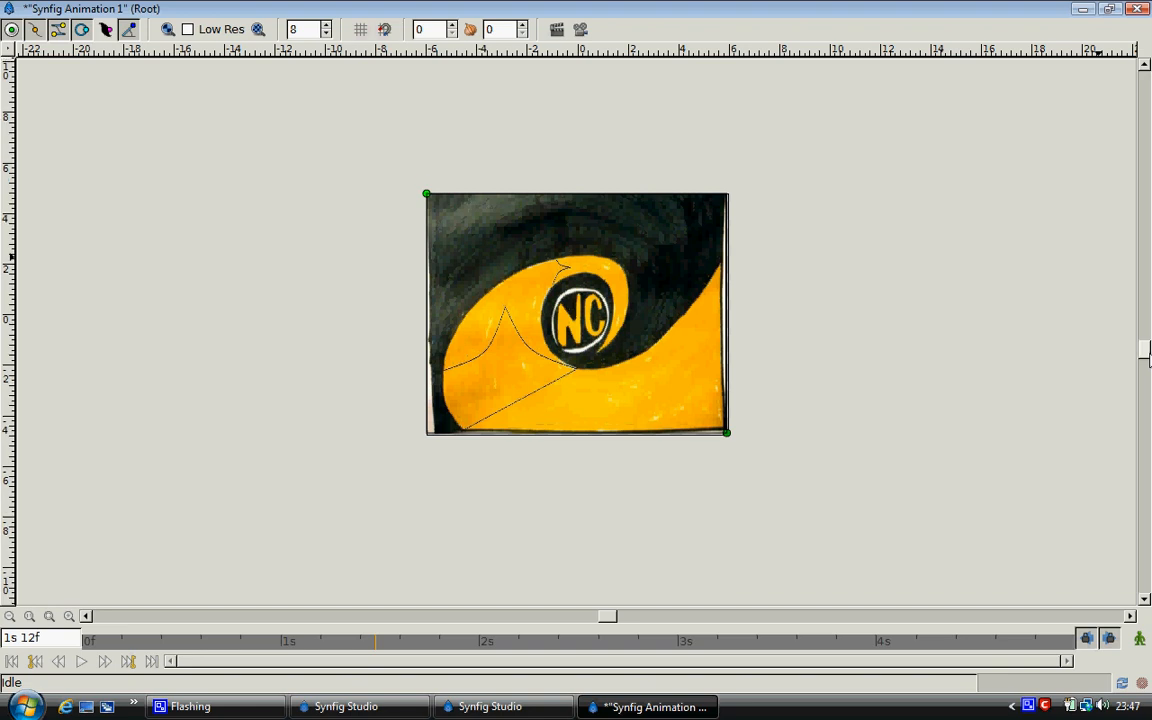
Bring the panels back to the front and place the Params and Timetrack dock just below the enlarged picture.
{"action": "scroll", "coordinate": [1146, 360], "scroll_direction": "down", "scroll_amount": 1}
{"action": "left_click", "coordinate": [69, 618]}
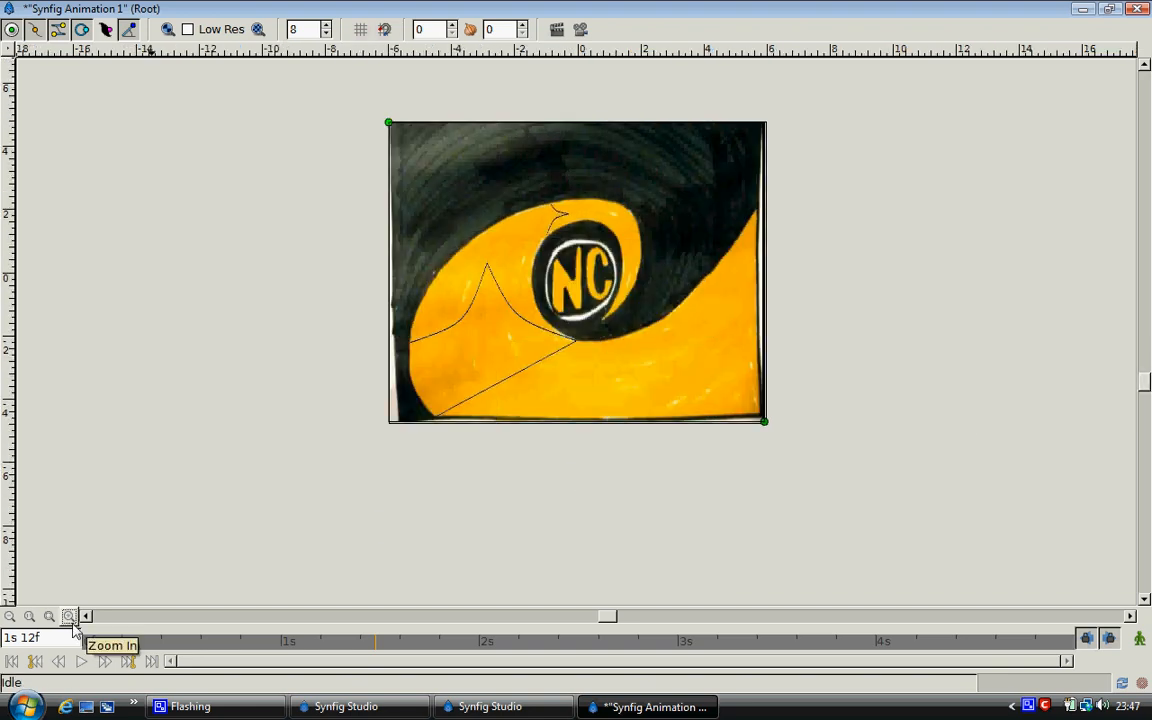
{"action": "left_click", "coordinate": [30, 617]}
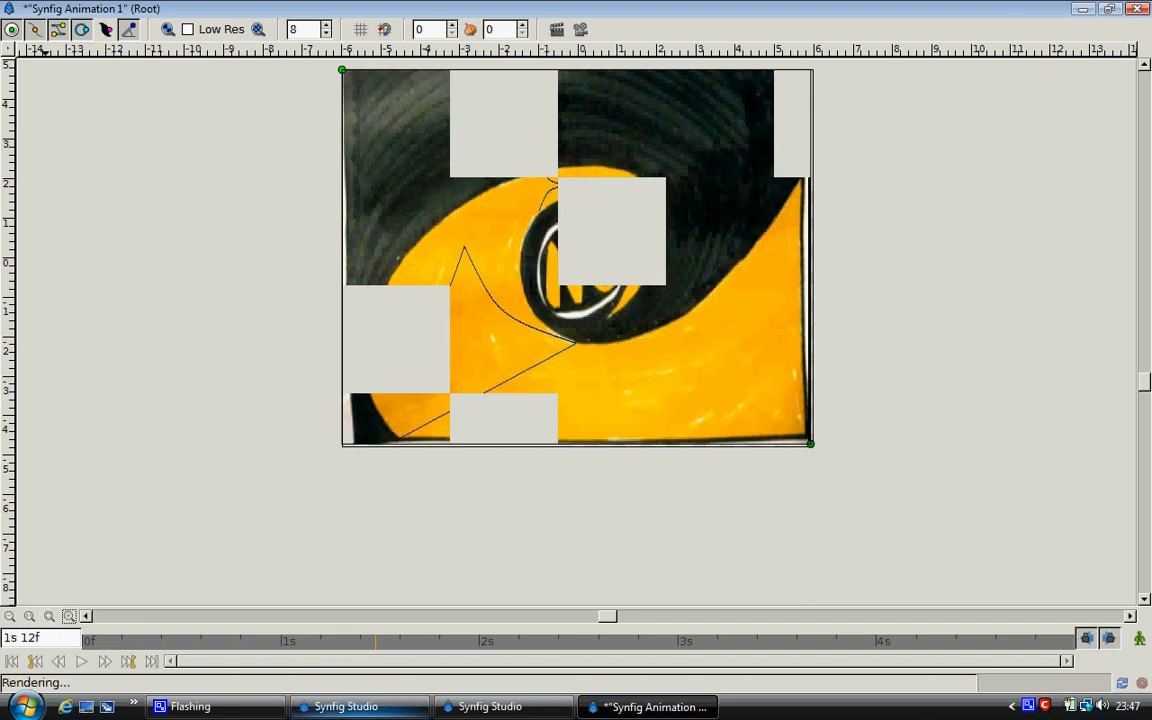
{"action": "left_click", "coordinate": [490, 706]}
{"action": "left_click_drag", "start_coordinate": [512, 532], "coordinate": [360, 475]}
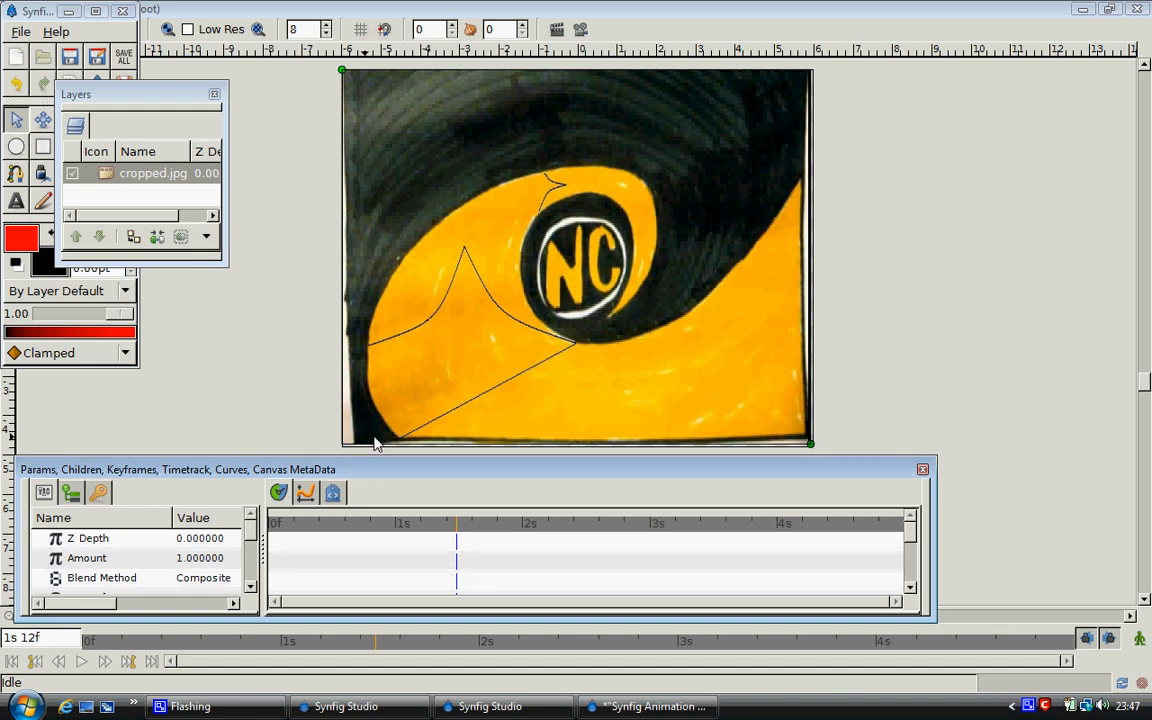
Set the current time to 2s in the timetrack and show the Keyframes panel.
{"action": "left_click_drag", "start_coordinate": [459, 532], "coordinate": [525, 541]}
{"action": "left_click", "coordinate": [110, 497]}
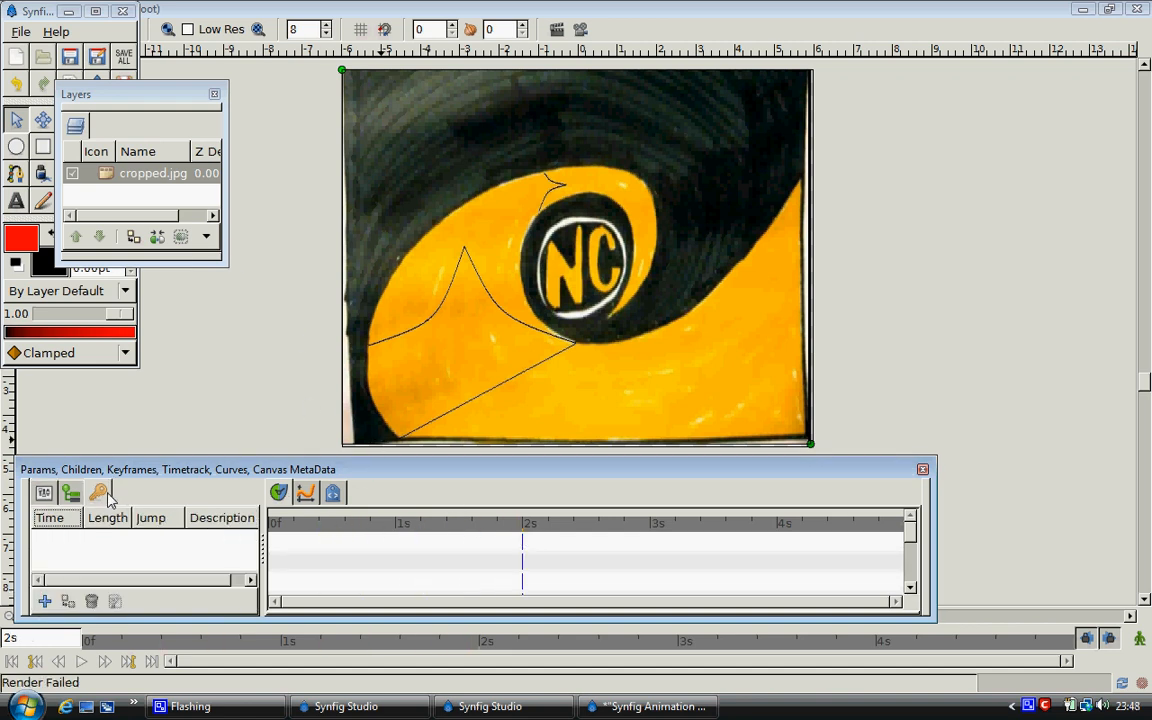
Move the Layers panel to the empty area to the right of the picture and make it taller.
{"action": "left_click_drag", "start_coordinate": [123, 100], "coordinate": [1016, 122]}
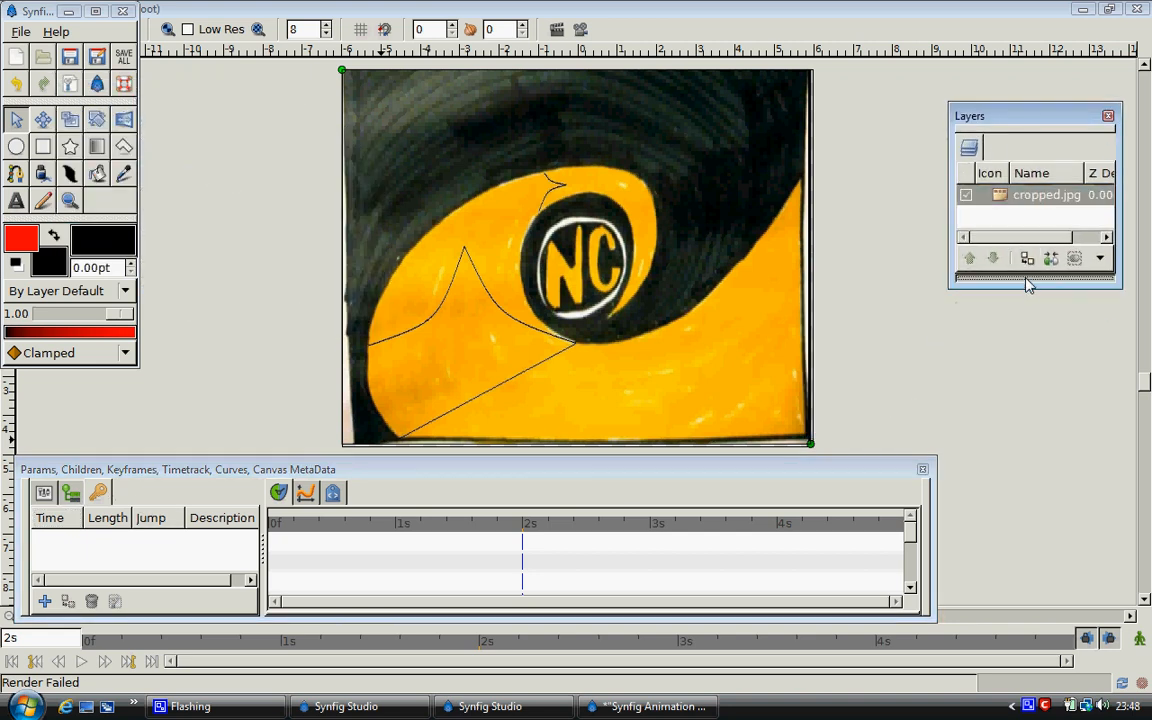
{"action": "left_click_drag", "start_coordinate": [1027, 288], "coordinate": [1024, 380]}
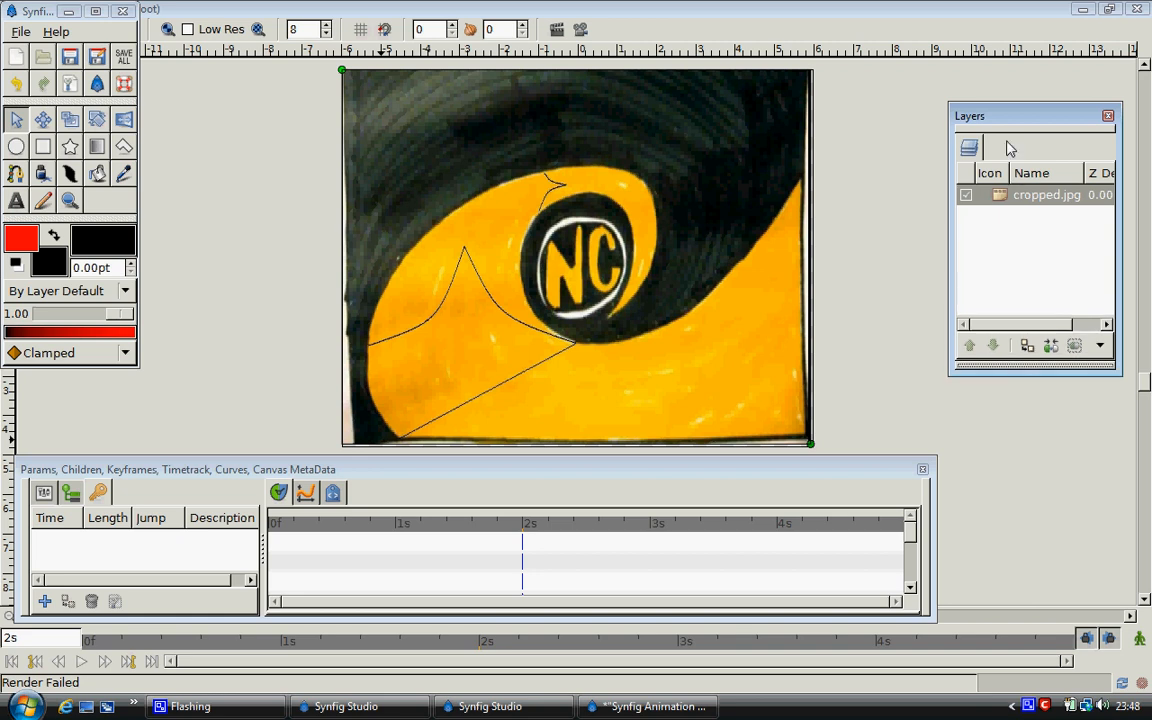
{"action": "left_click_drag", "start_coordinate": [1020, 116], "coordinate": [1021, 94]}
Move the toolbox into the empty area to the left of the picture, clear of the canvas toolbar.
{"action": "left_click", "coordinate": [8, 11]}
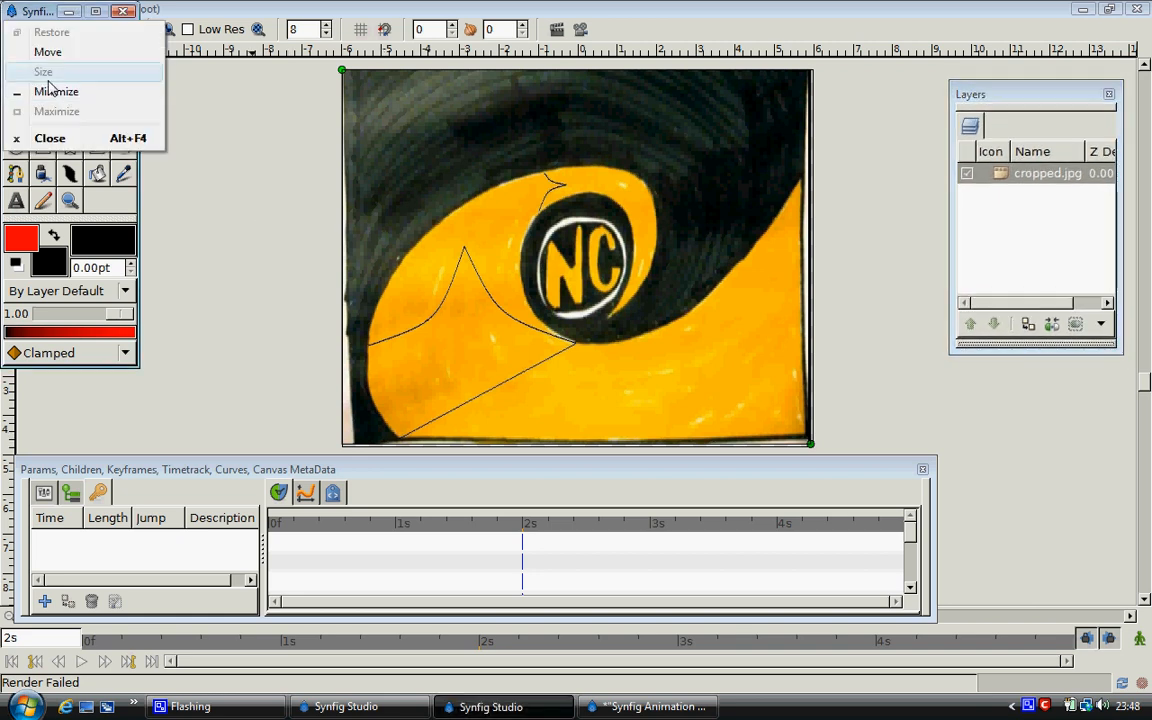
{"action": "key", "text": "Escape"}
{"action": "left_click_drag", "start_coordinate": [46, 12], "coordinate": [85, 72]}
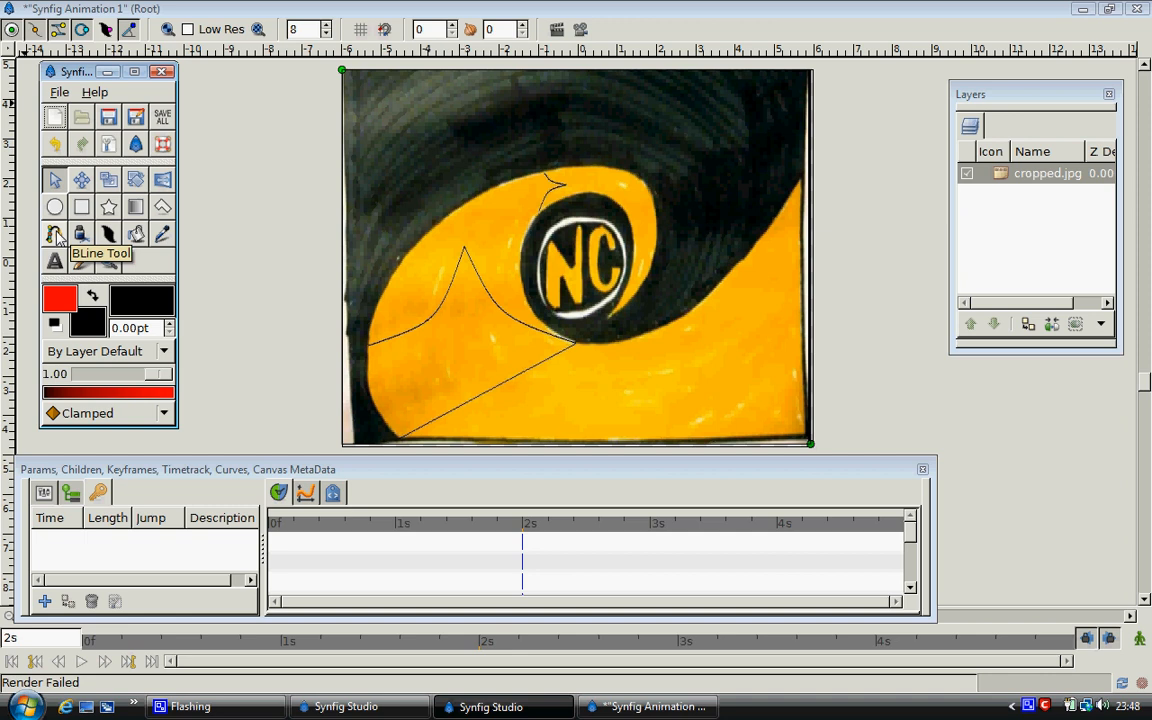
Activate the BLine Tool, make its Tool Options panel taller and place it between the toolbox and the picture.
{"action": "left_click", "coordinate": [54, 233]}
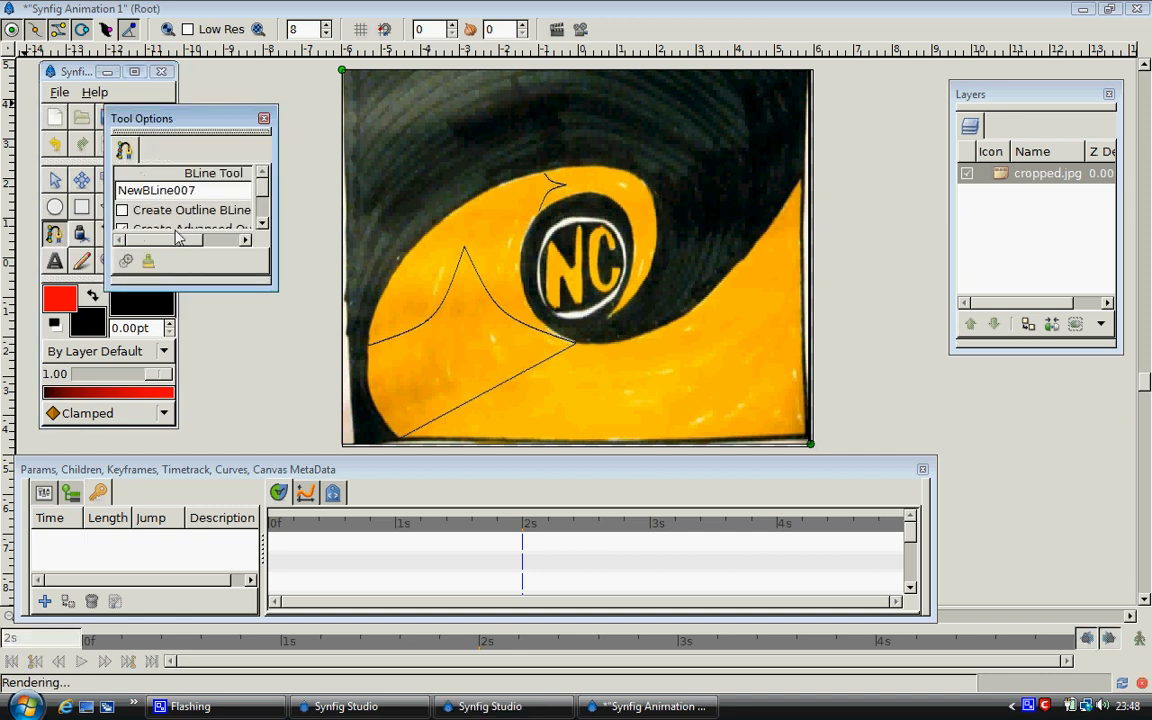
{"action": "left_click_drag", "start_coordinate": [212, 291], "coordinate": [184, 372]}
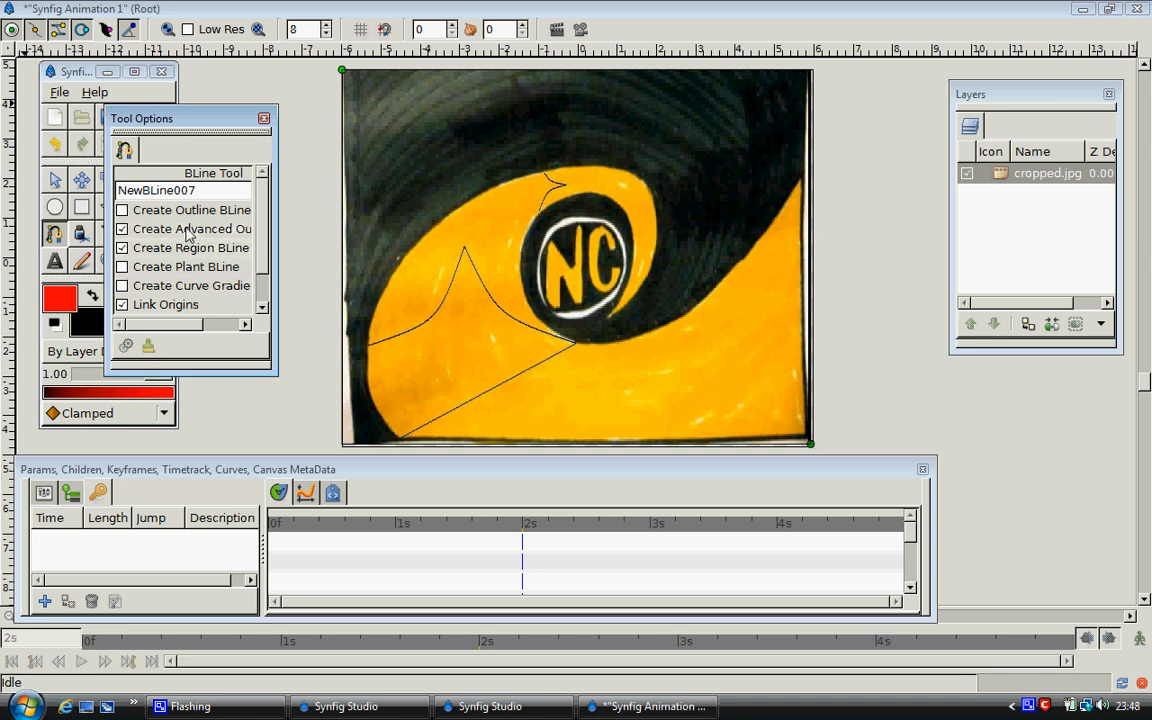
{"action": "left_click_drag", "start_coordinate": [192, 129], "coordinate": [266, 88]}
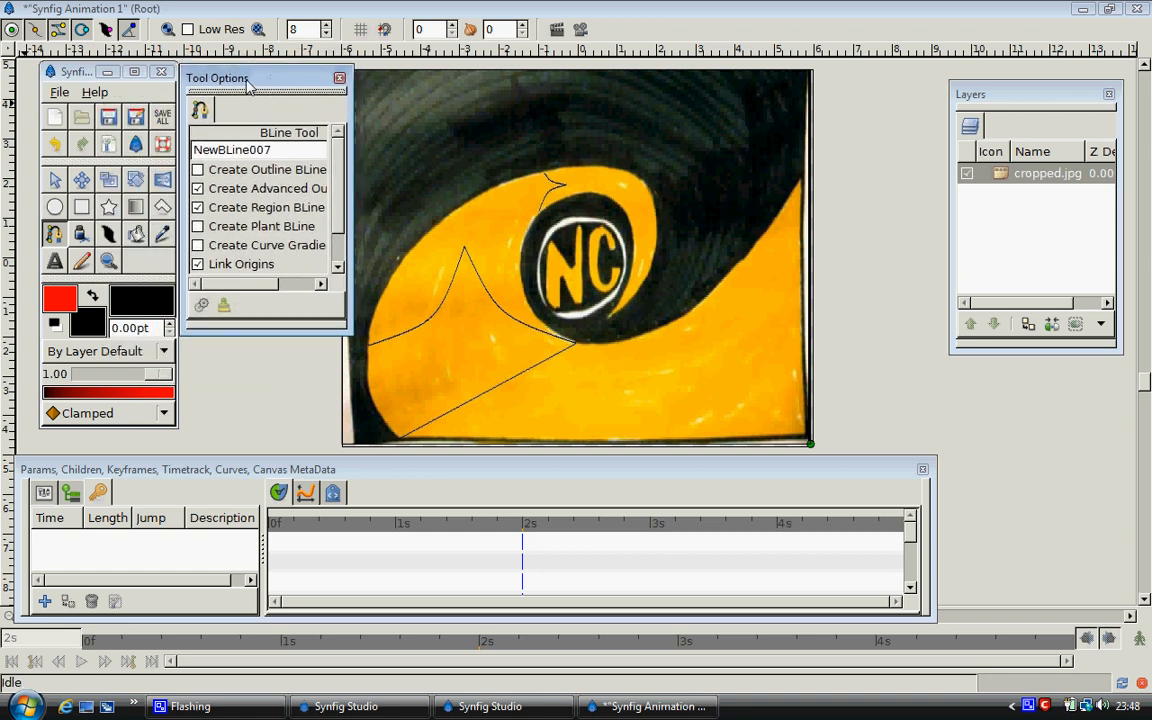
Shift the toolbox and the Tool Options panel further away from the picture so that both clear its edge.
{"action": "left_click_drag", "start_coordinate": [69, 72], "coordinate": [45, 76]}
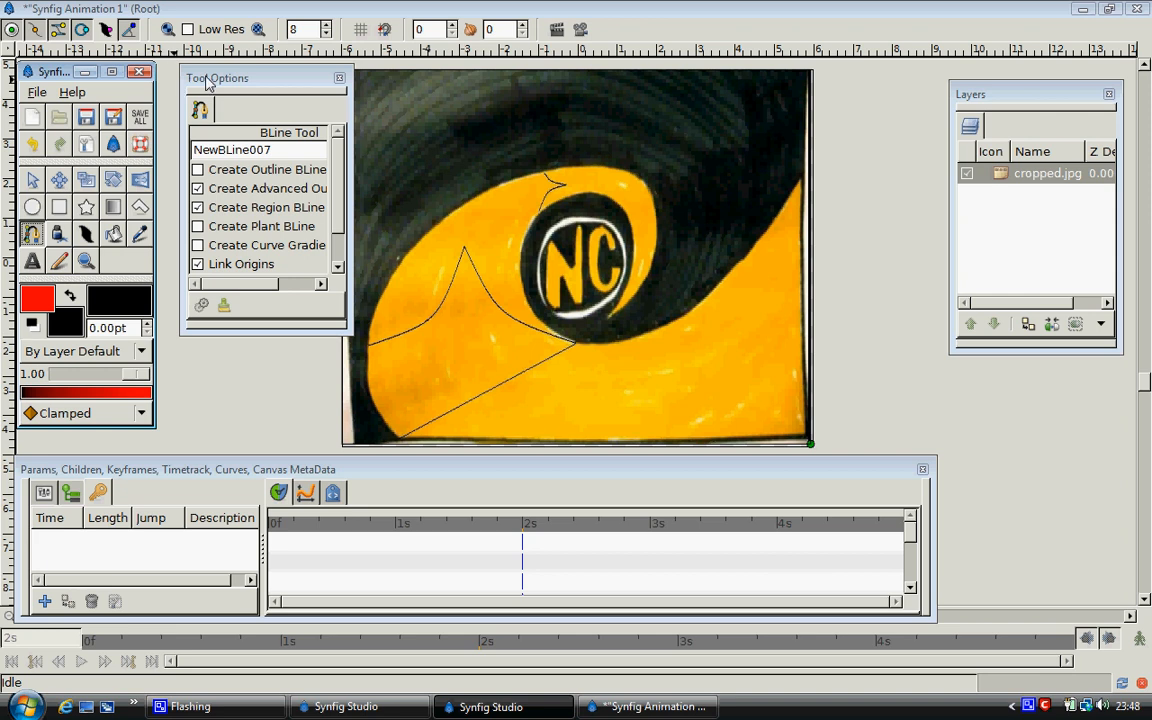
{"action": "left_click_drag", "start_coordinate": [207, 79], "coordinate": [184, 80]}
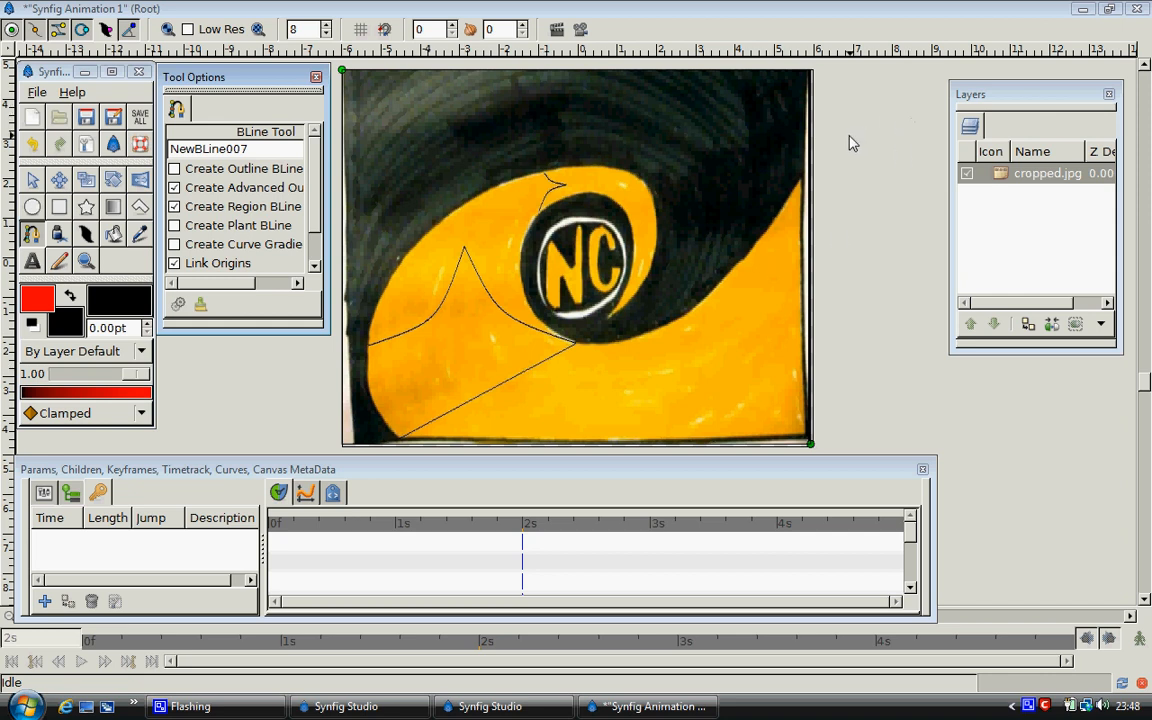
Trace a BLine from outside the picture's right edge along the black arm's lower edge and around the black NC circle to the yellow tip.
{"action": "left_click_drag", "start_coordinate": [848, 122], "coordinate": [645, 334]}
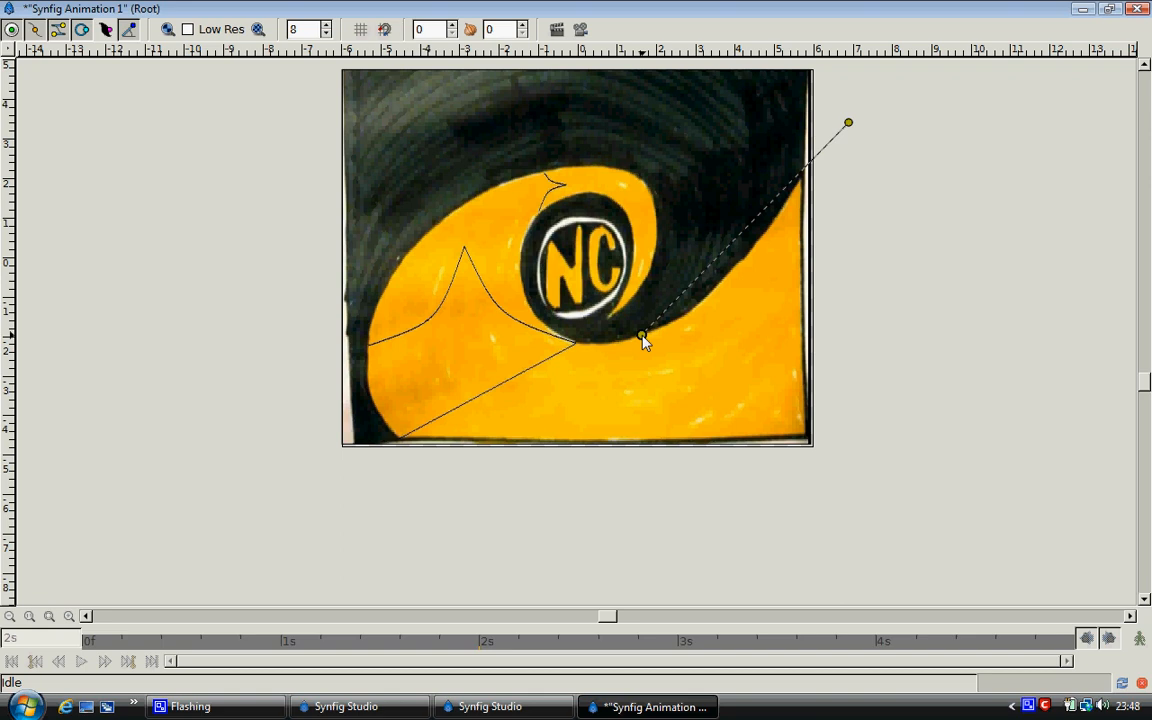
{"action": "left_click_drag", "start_coordinate": [642, 335], "coordinate": [582, 347]}
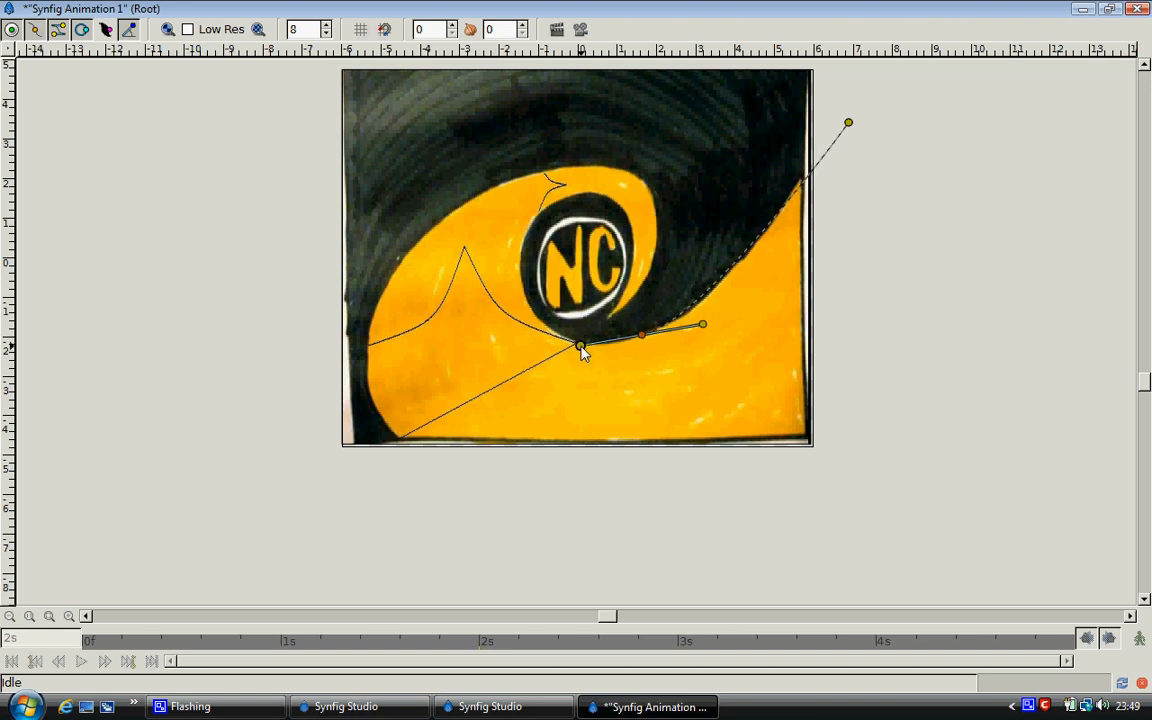
{"action": "left_click_drag", "start_coordinate": [508, 257], "coordinate": [518, 192]}
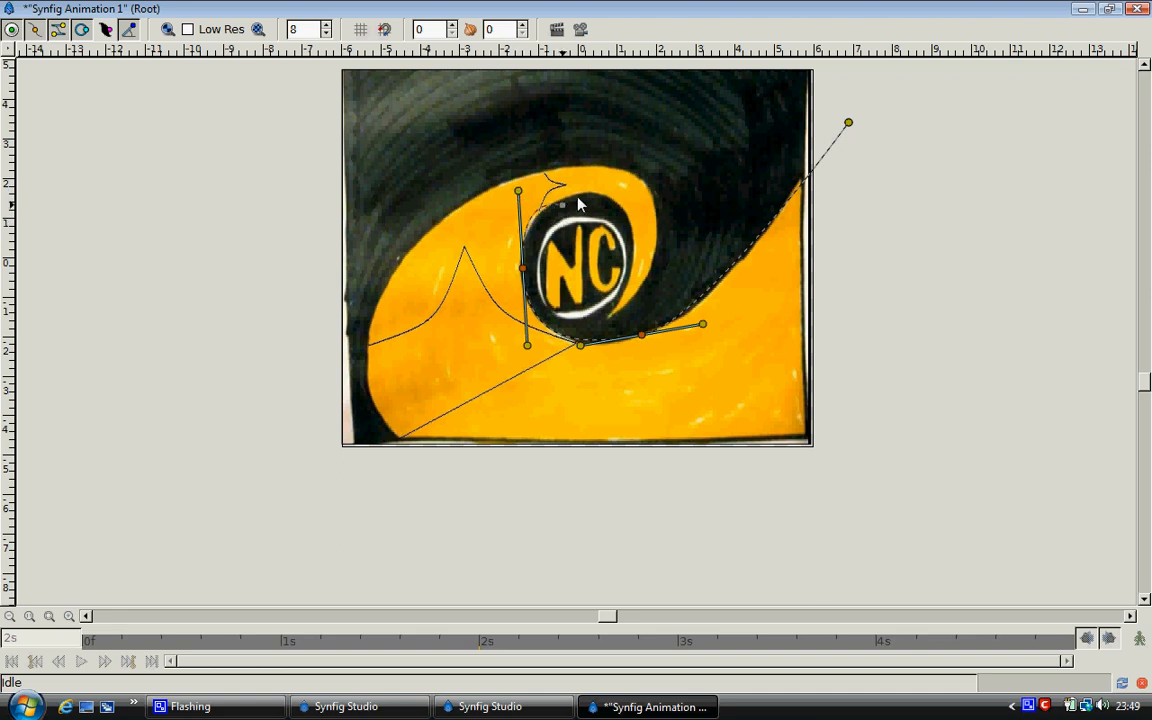
{"action": "left_click_drag", "start_coordinate": [589, 192], "coordinate": [651, 263]}
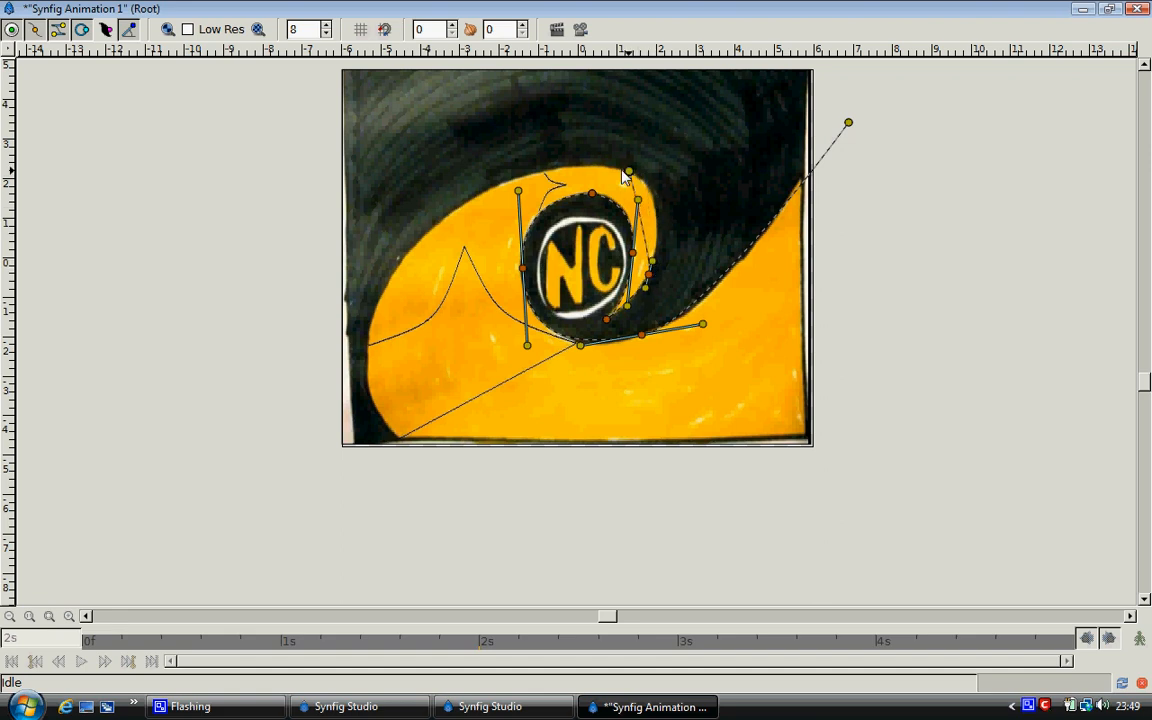
Continue the BLine over the yellow swirl's top and down its outer curve, adjusting the top vertex's tangent to follow the edge.
{"action": "left_click_drag", "start_coordinate": [624, 176], "coordinate": [590, 155]}
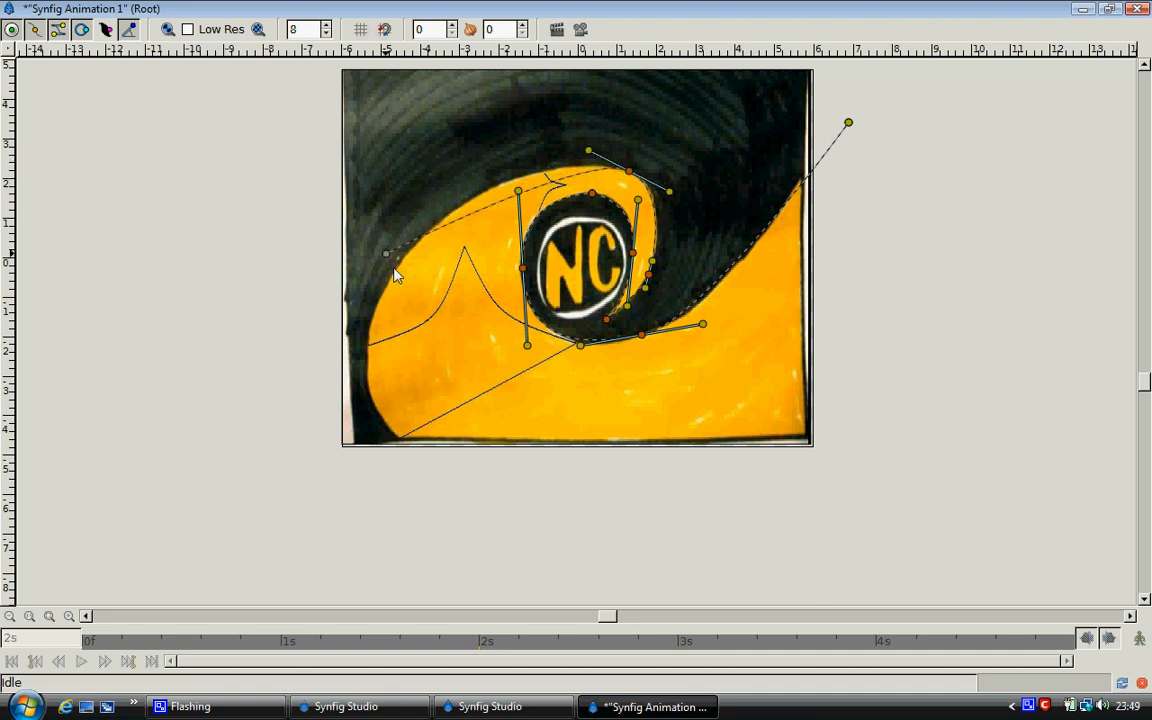
{"action": "left_click_drag", "start_coordinate": [400, 265], "coordinate": [325, 357]}
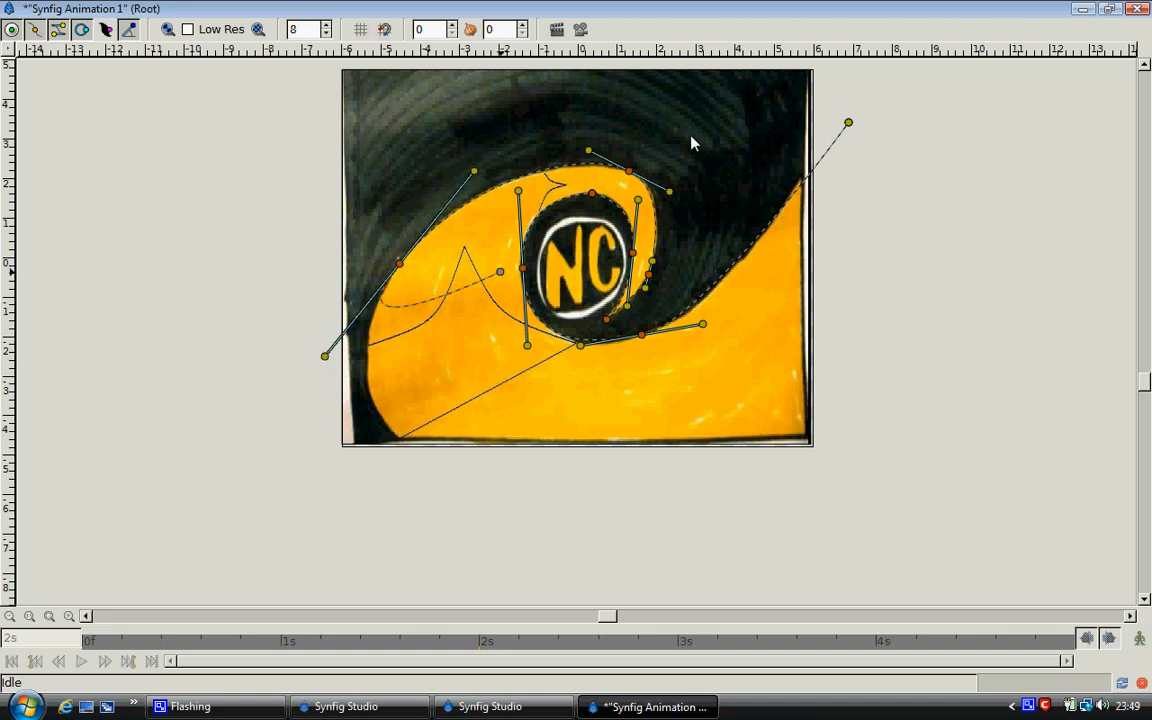
{"action": "right_click", "coordinate": [628, 176]}
{"action": "left_click", "coordinate": [641, 227]}
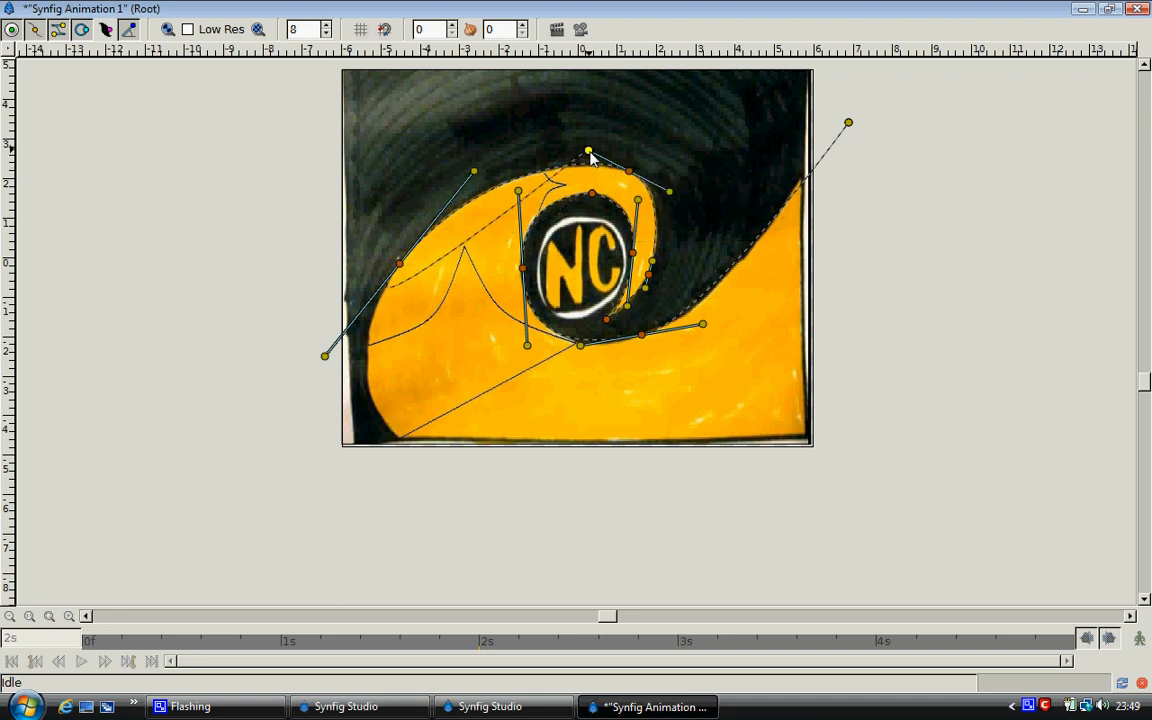
{"action": "left_click_drag", "start_coordinate": [590, 152], "coordinate": [589, 153]}
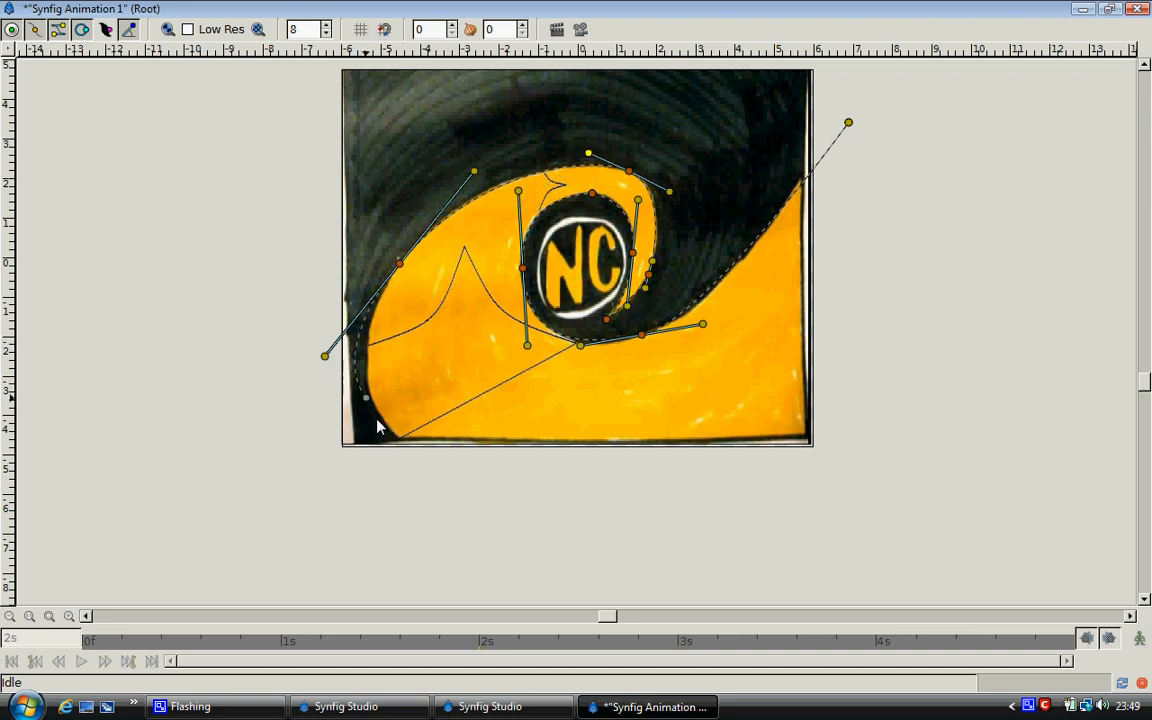
Extend the BLine to the yellow area's lower-left corner, below the canvas and out past the picture's lower-right corner.
{"action": "left_click_drag", "start_coordinate": [387, 443], "coordinate": [405, 444]}
{"action": "left_click", "coordinate": [583, 485]}
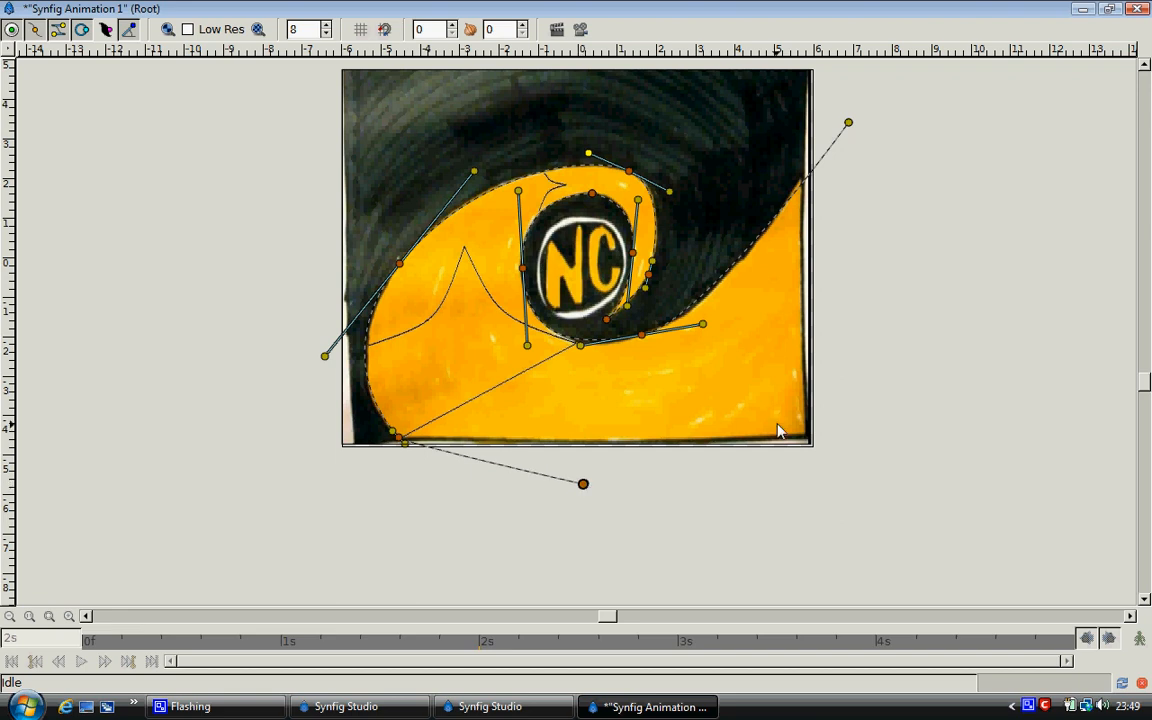
{"action": "left_click", "coordinate": [886, 452]}
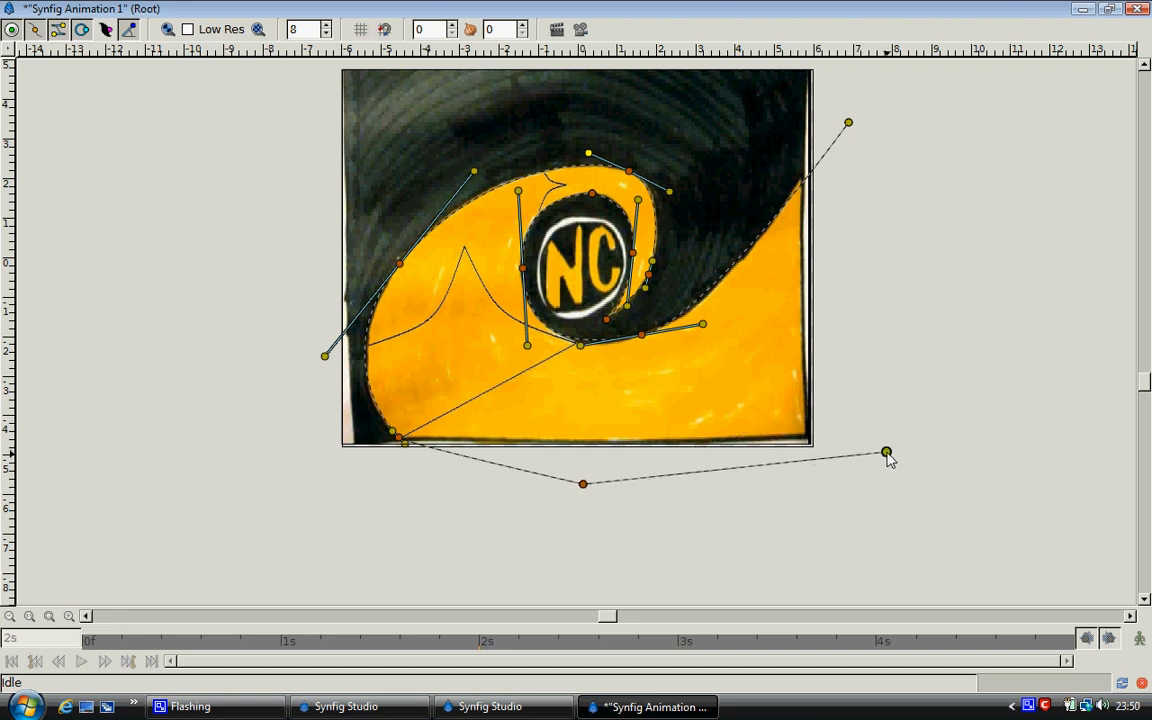
Loop the BLine at its first vertex and create its advanced outline and region layers.
{"action": "right_click", "coordinate": [849, 128]}
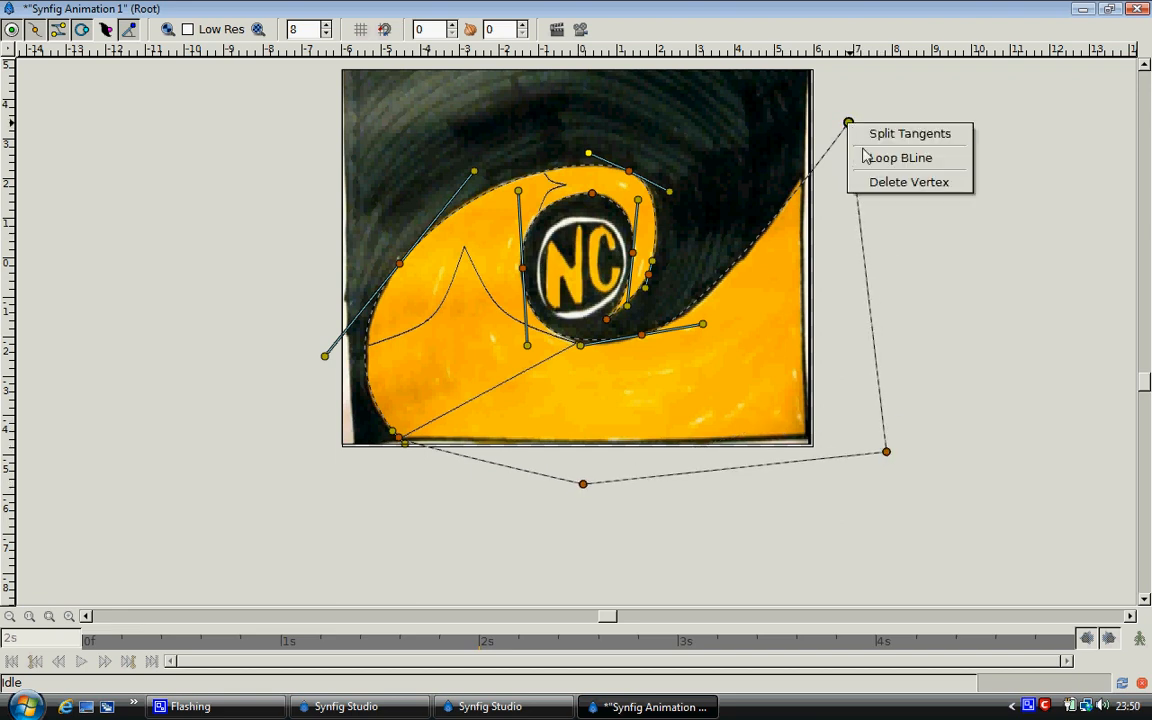
{"action": "left_click", "coordinate": [867, 158]}
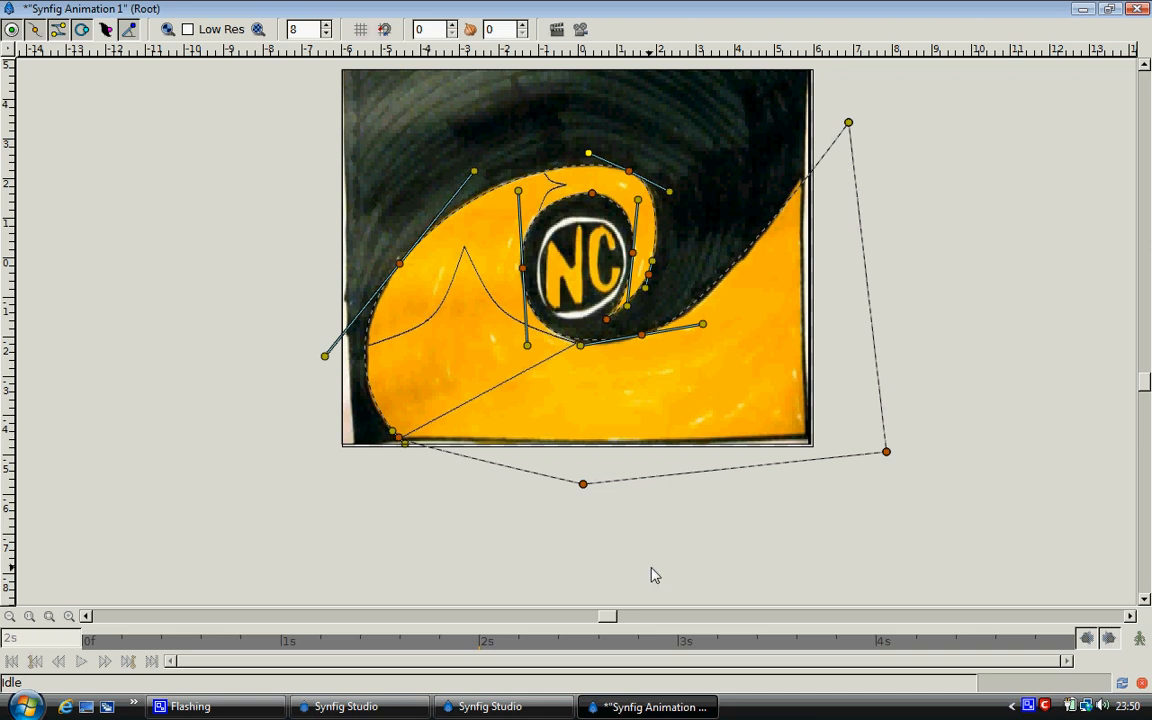
{"action": "left_click", "coordinate": [490, 706]}
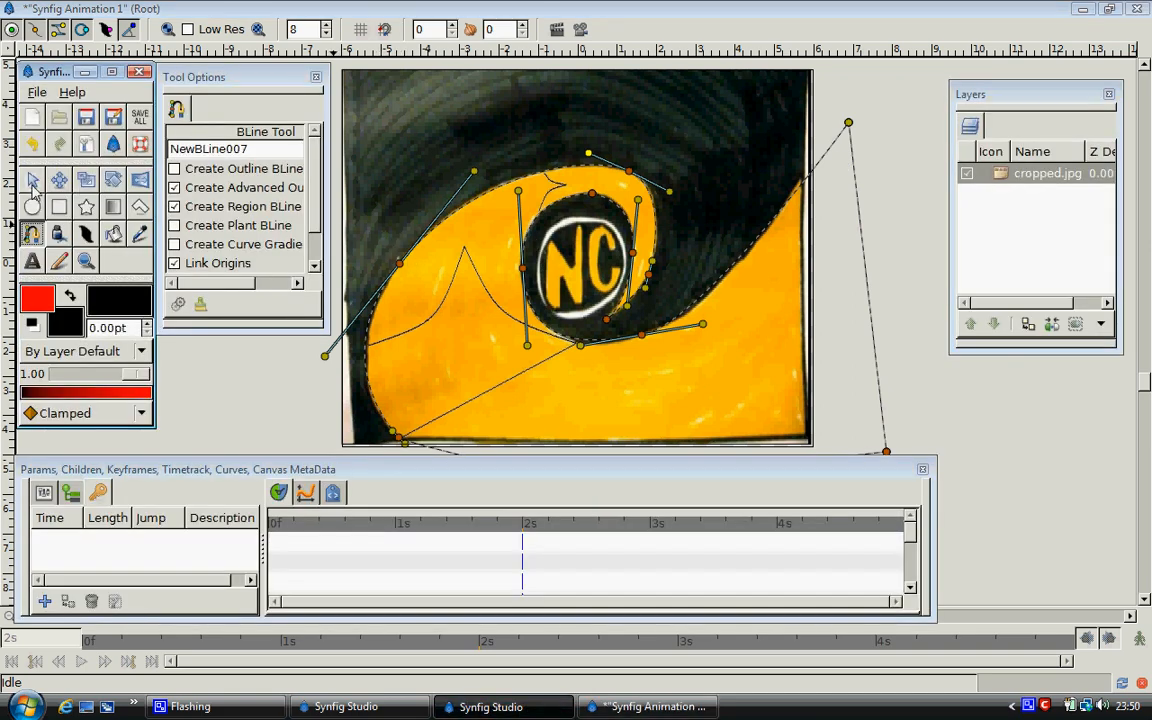
{"action": "left_click", "coordinate": [180, 304]}
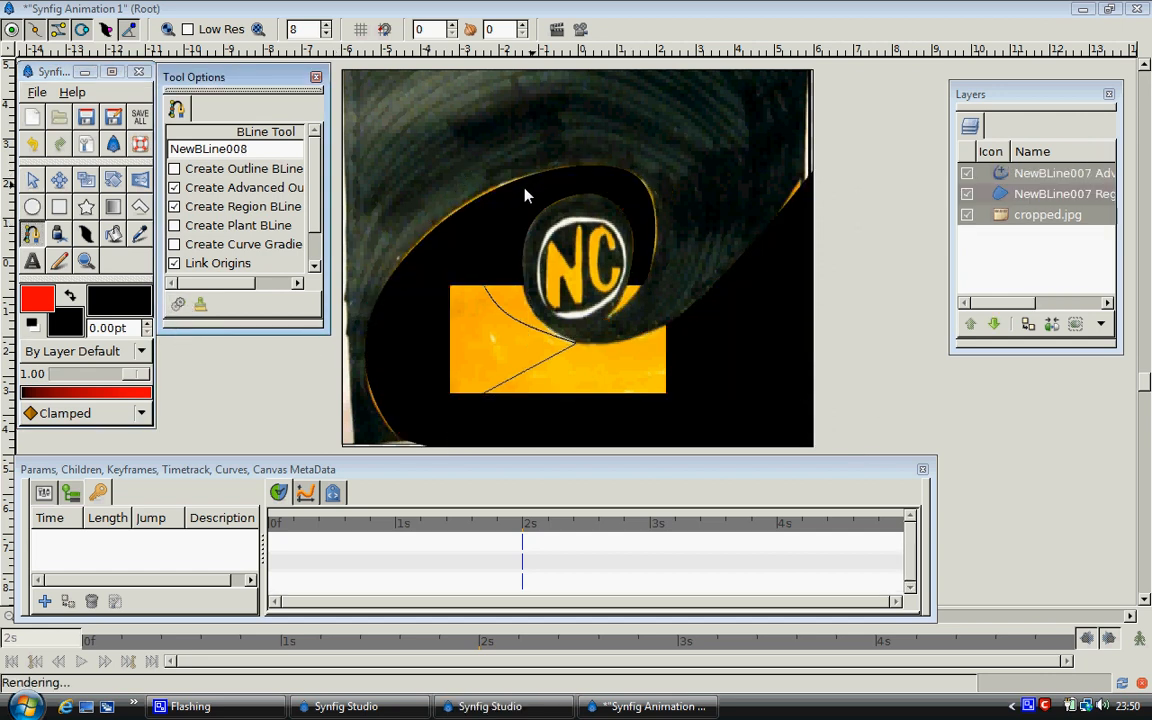
{"action": "left_click", "coordinate": [44, 601]}
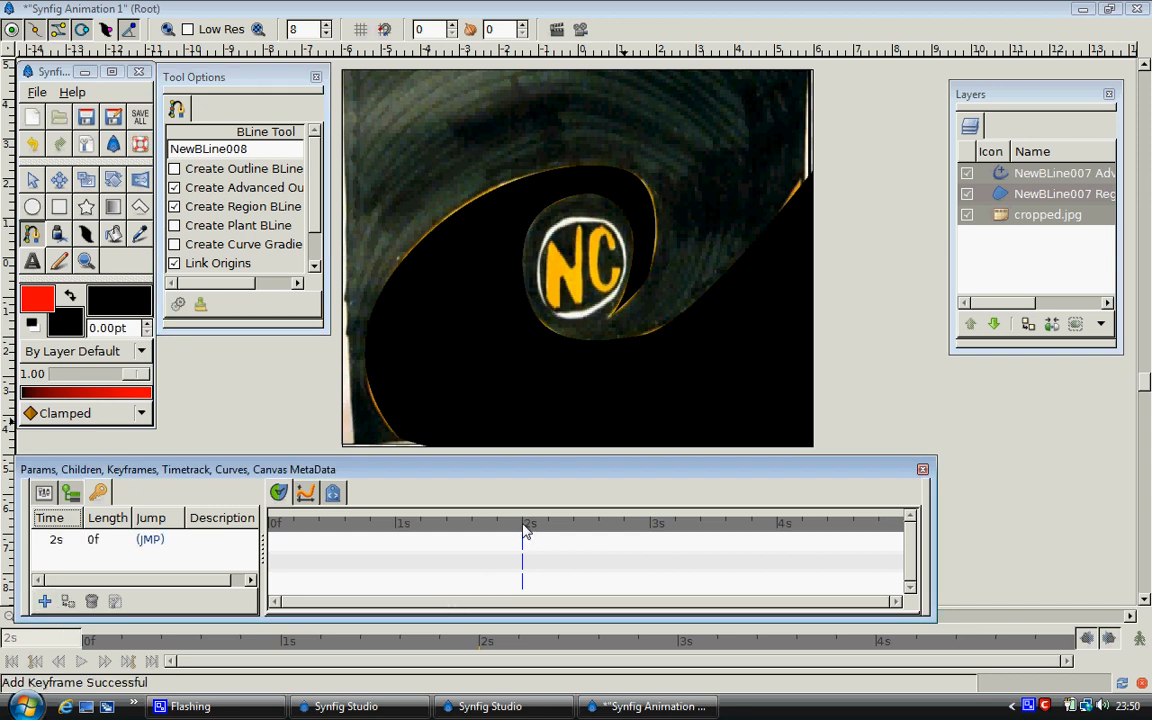
{"action": "left_click", "coordinate": [88, 540]}
{"action": "left_click", "coordinate": [91, 601]}
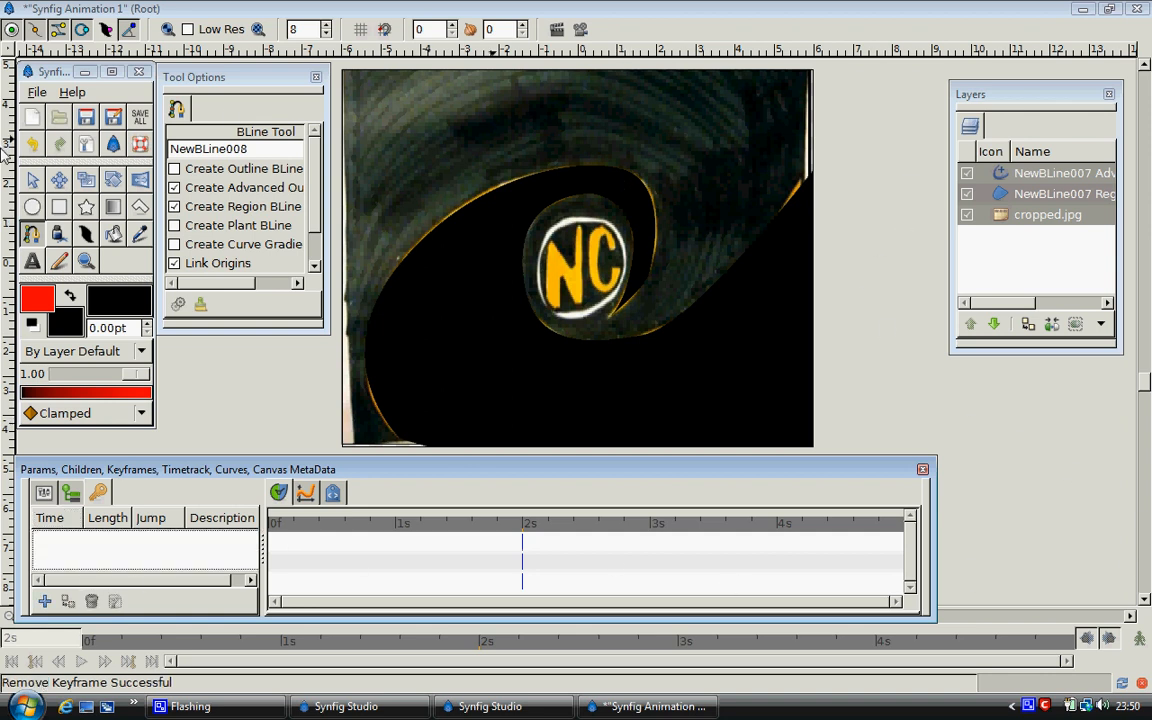
Activate the Transform Tool and turn on animate editing mode for the canvas.
{"action": "left_click", "coordinate": [32, 178]}
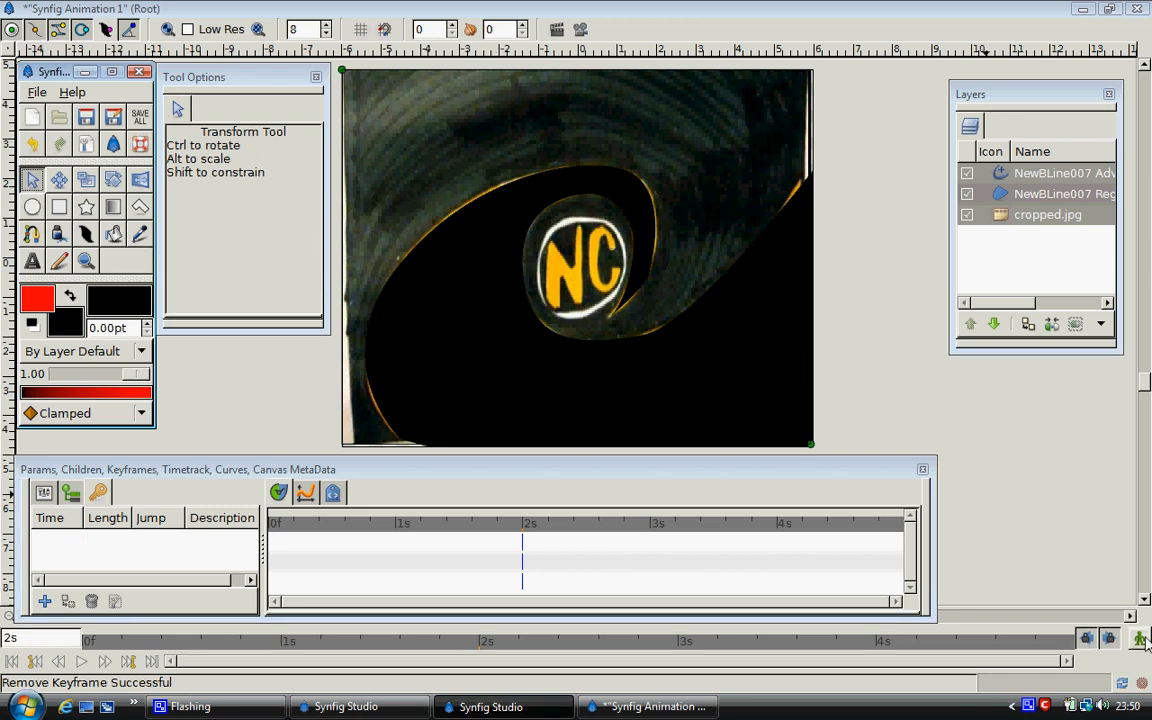
{"action": "left_click", "coordinate": [886, 21]}
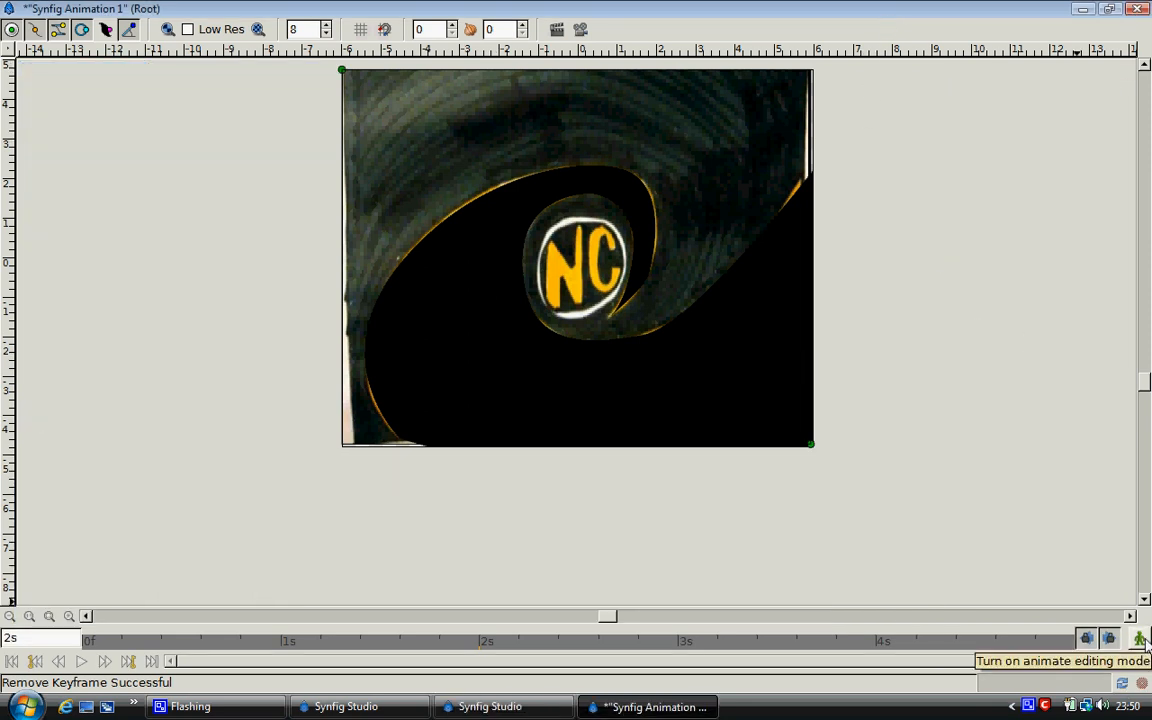
{"action": "left_click", "coordinate": [1140, 639]}
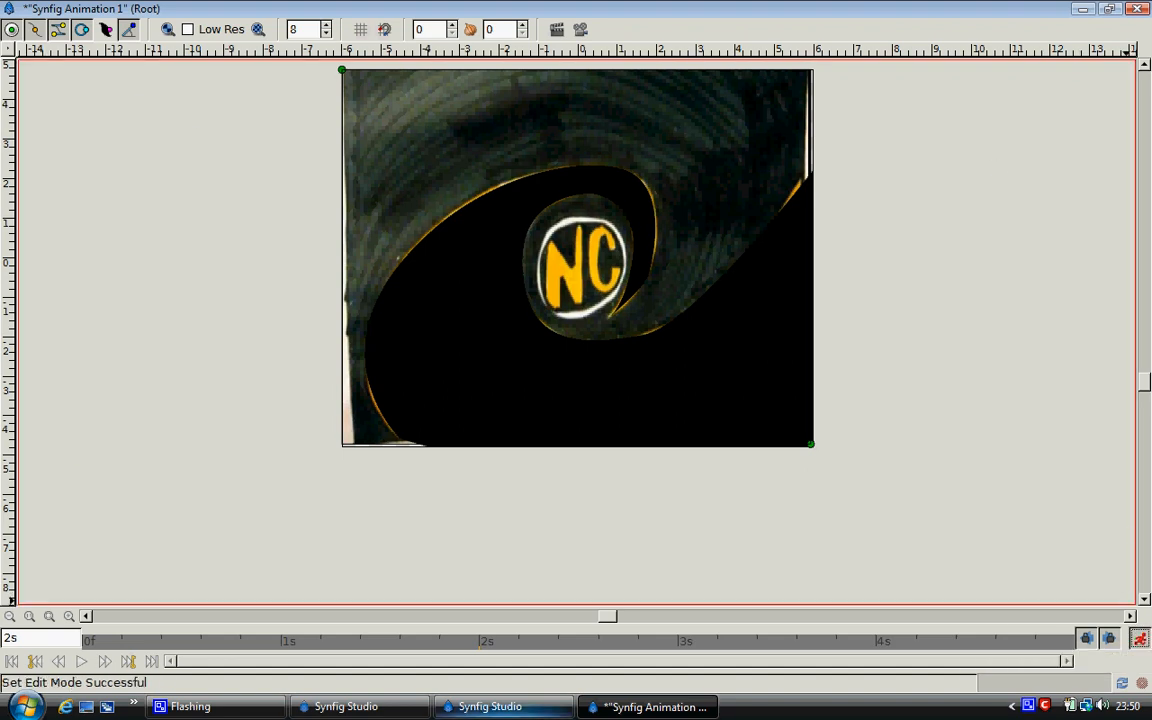
Add keyframes at 2s, 1s, 1s 8f and 1s 17f.
{"action": "left_click", "coordinate": [488, 706]}
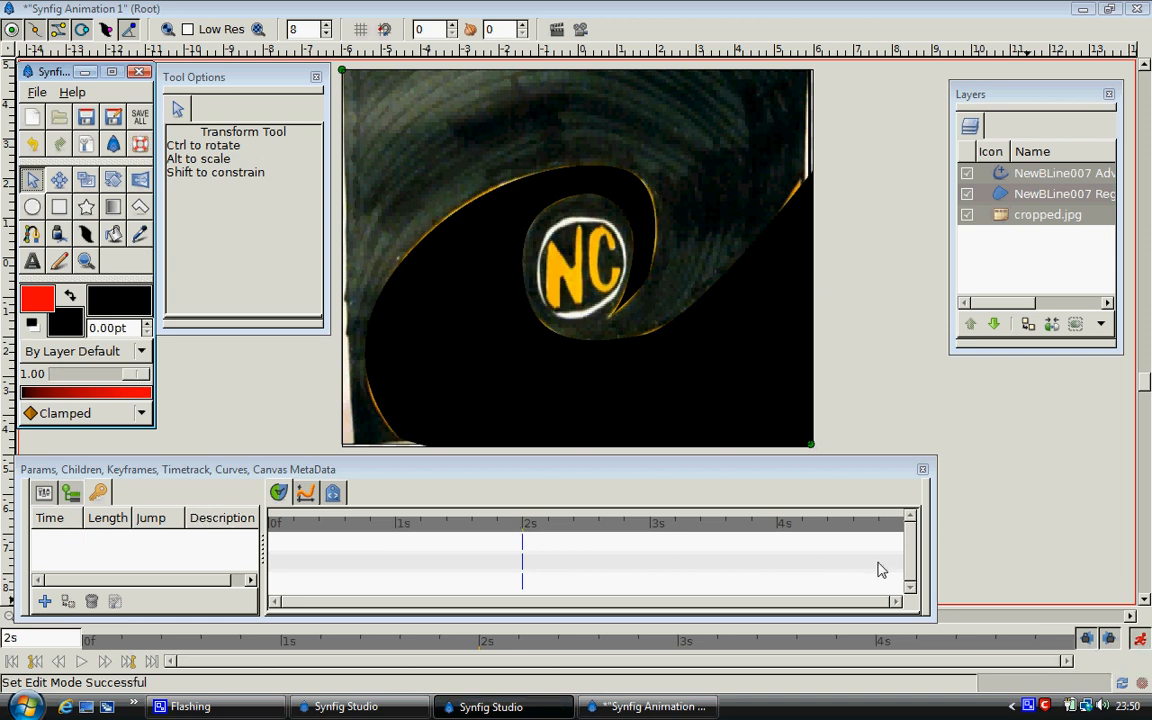
{"action": "left_click", "coordinate": [44, 601]}
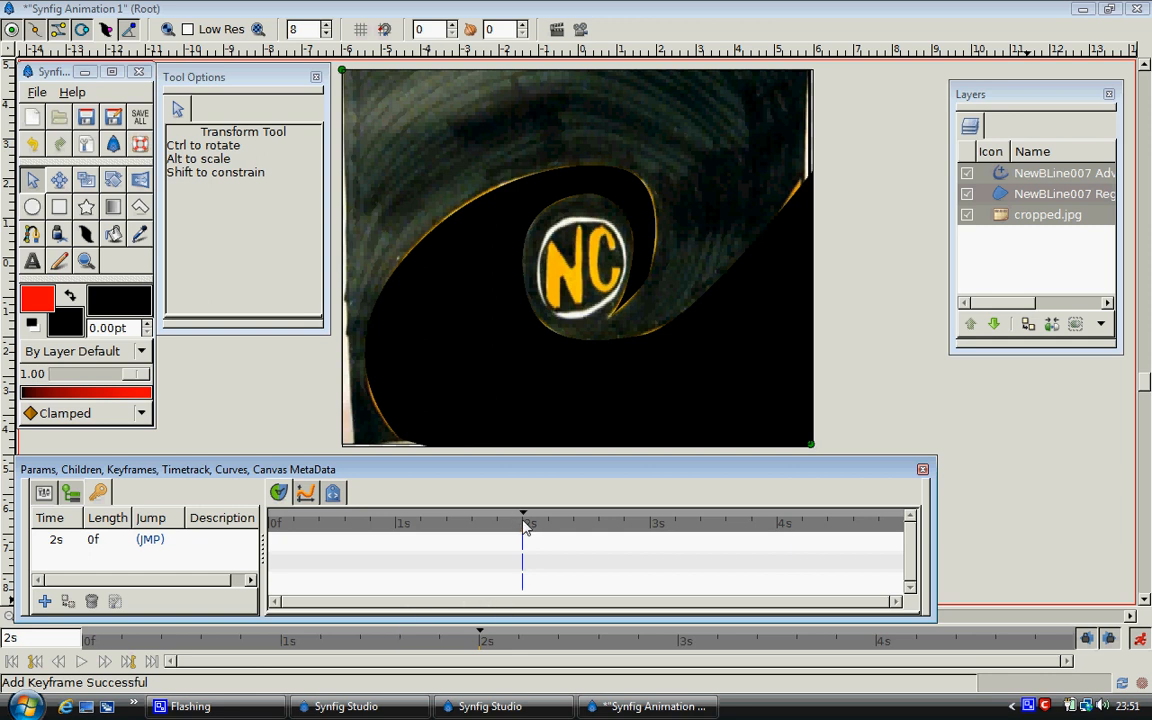
{"action": "left_click_drag", "start_coordinate": [525, 527], "coordinate": [400, 530]}
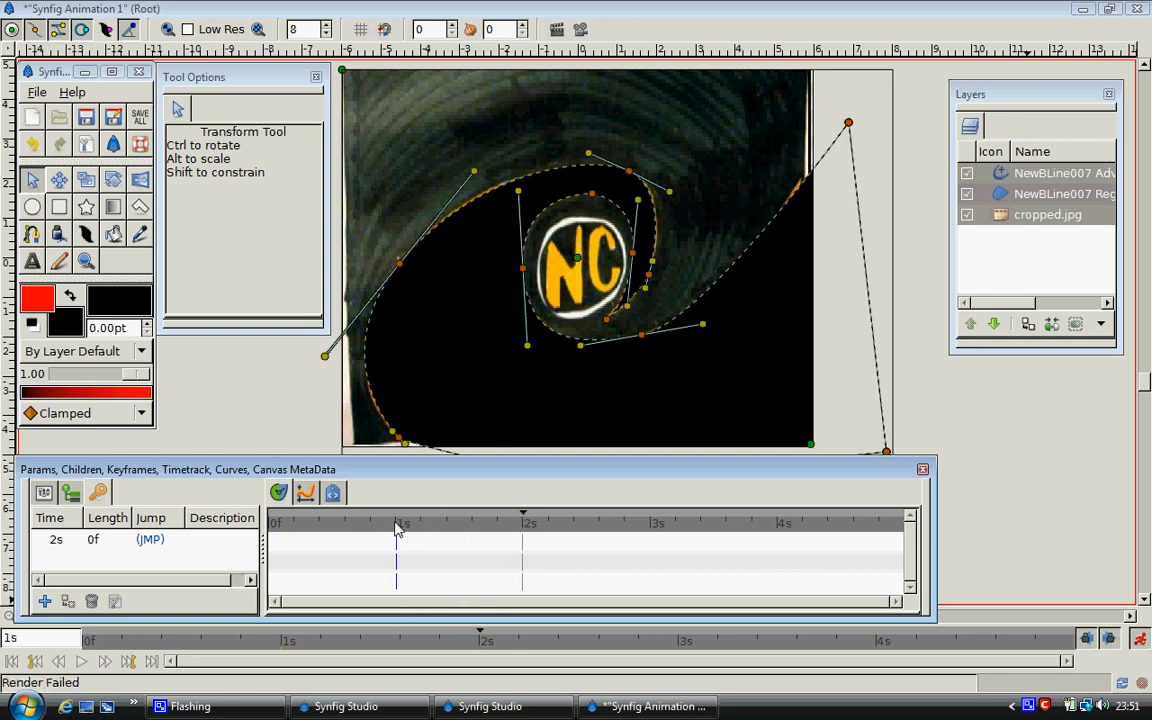
{"action": "left_click", "coordinate": [43, 601]}
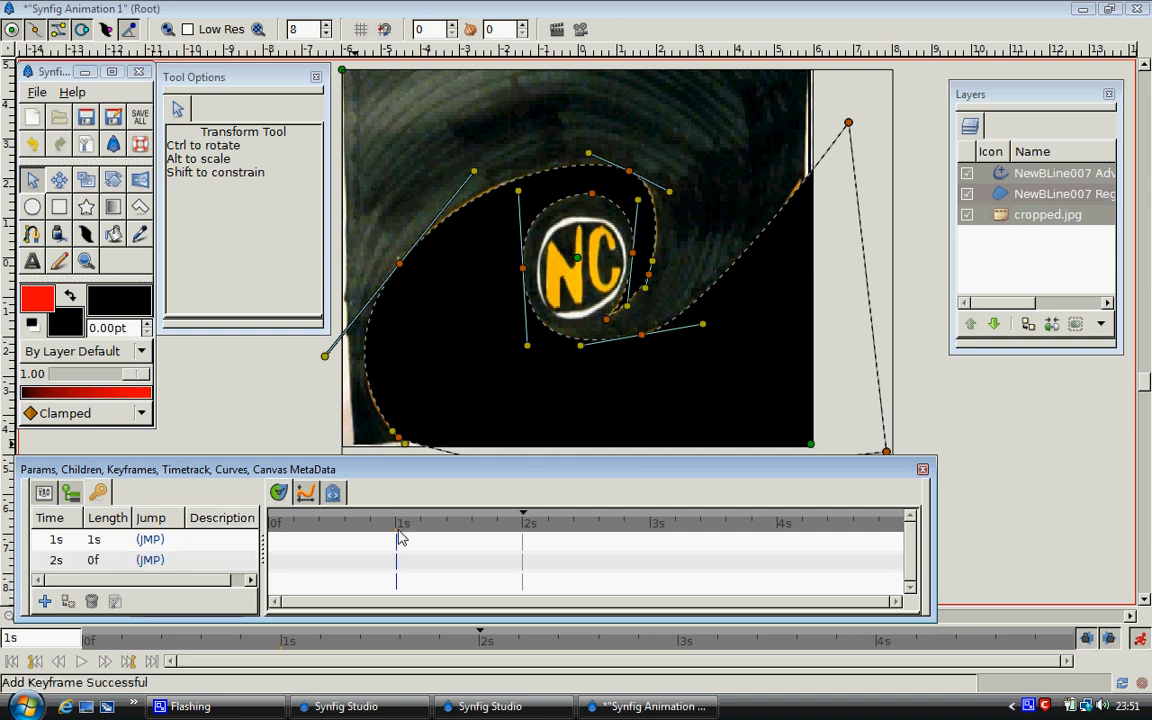
{"action": "left_click_drag", "start_coordinate": [416, 527], "coordinate": [440, 537]}
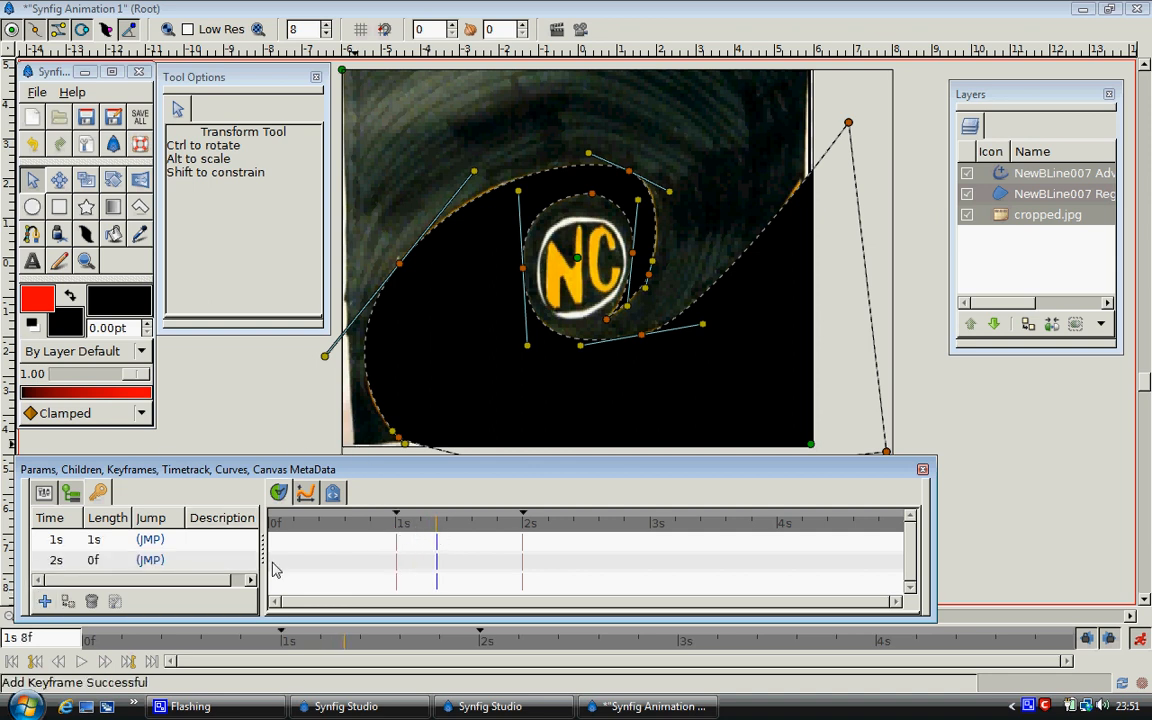
{"action": "left_click", "coordinate": [43, 601]}
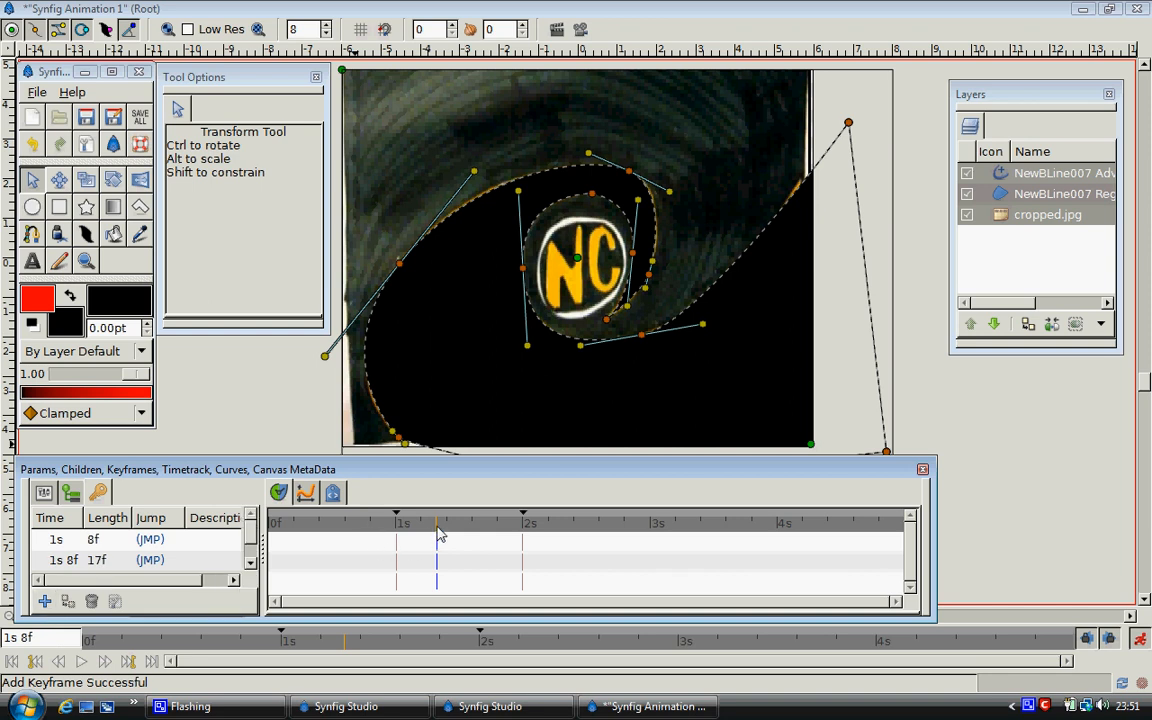
{"action": "left_click_drag", "start_coordinate": [437, 533], "coordinate": [484, 533]}
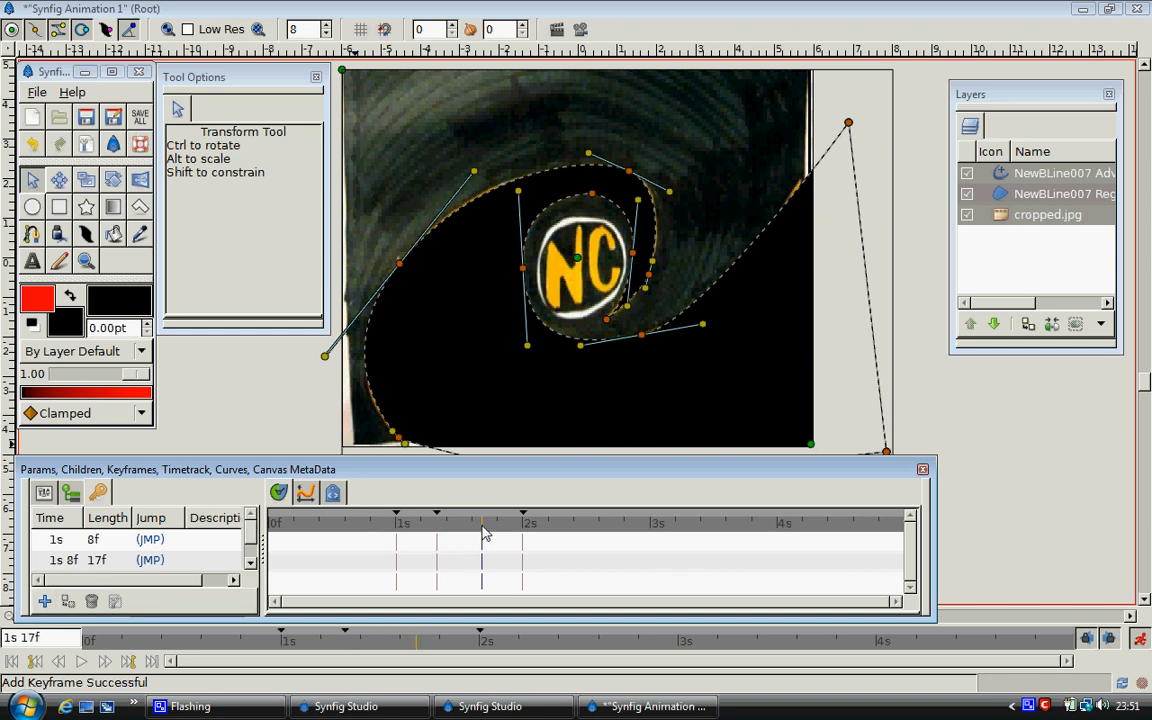
{"action": "left_click", "coordinate": [43, 601]}
Set the current time to 0f, hide the NewBLine007 Region layer and select the NewBLine007 advanced outline layer, with the Keyframes panel off the picture.
{"action": "left_click_drag", "start_coordinate": [337, 527], "coordinate": [270, 530]}
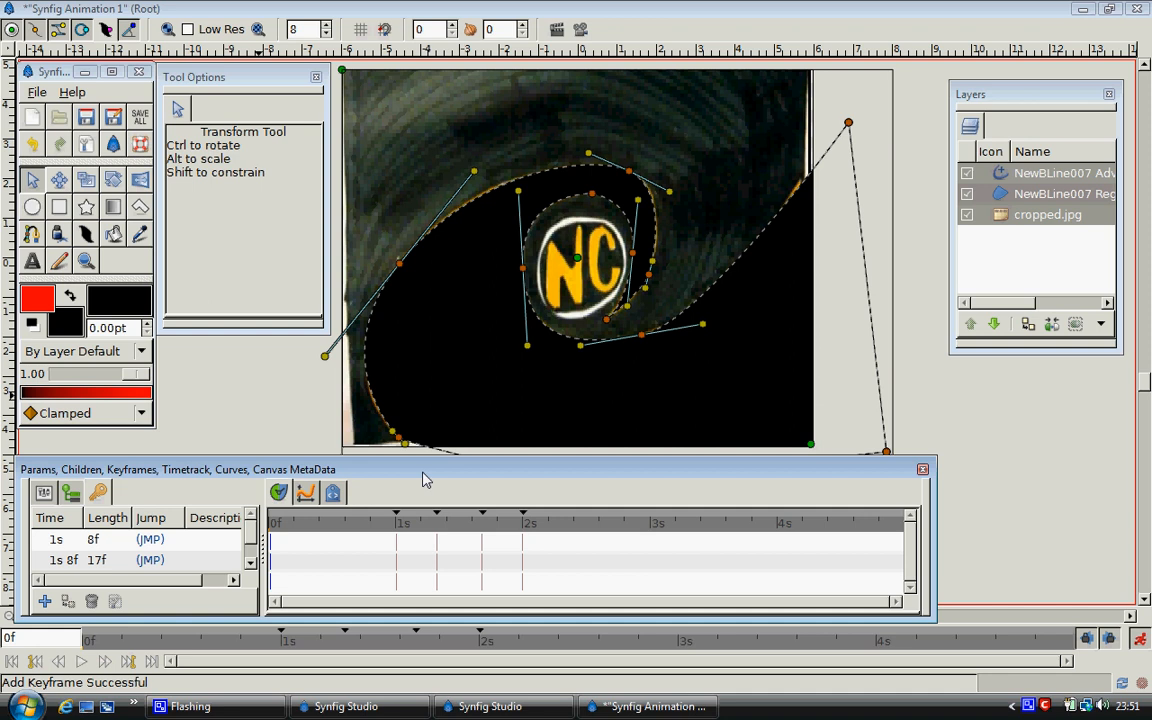
{"action": "left_click_drag", "start_coordinate": [423, 475], "coordinate": [473, 491]}
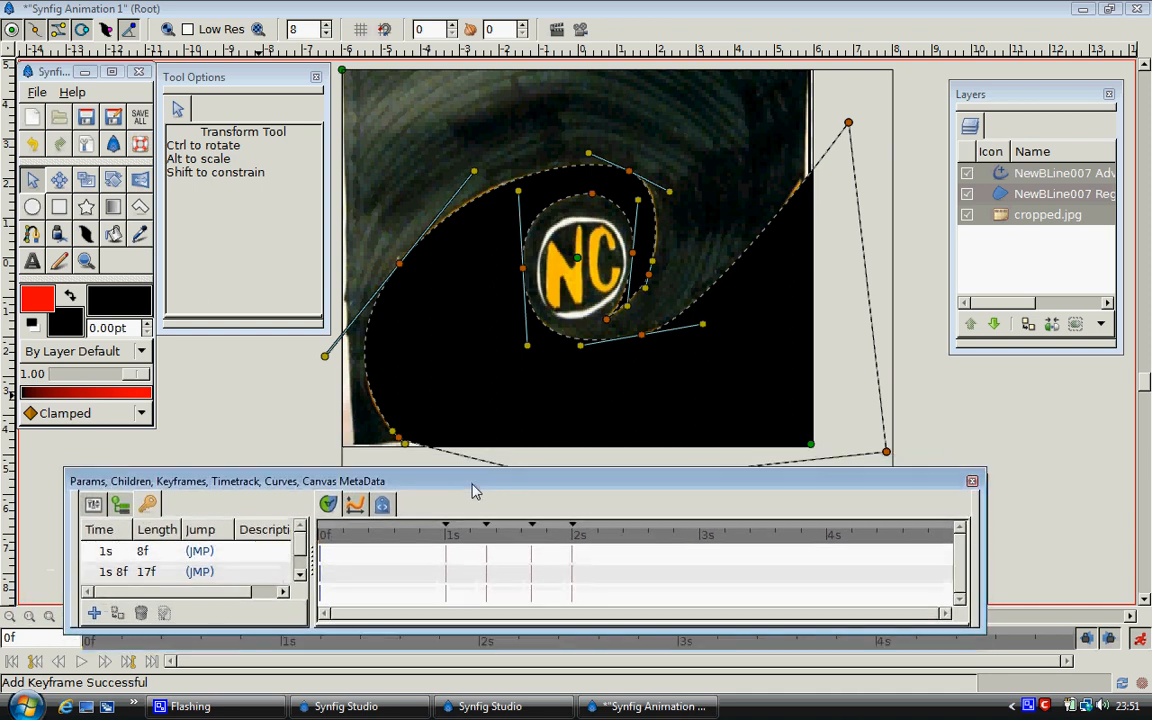
{"action": "left_click", "coordinate": [967, 195]}
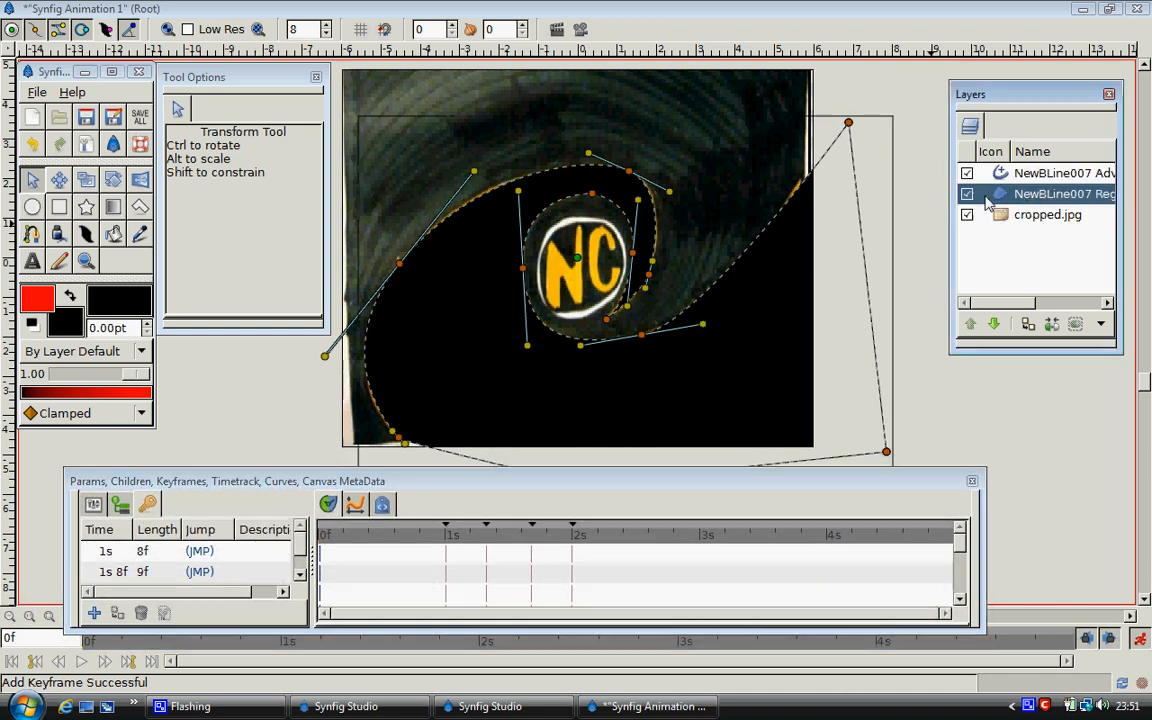
{"action": "left_click", "coordinate": [1054, 175]}
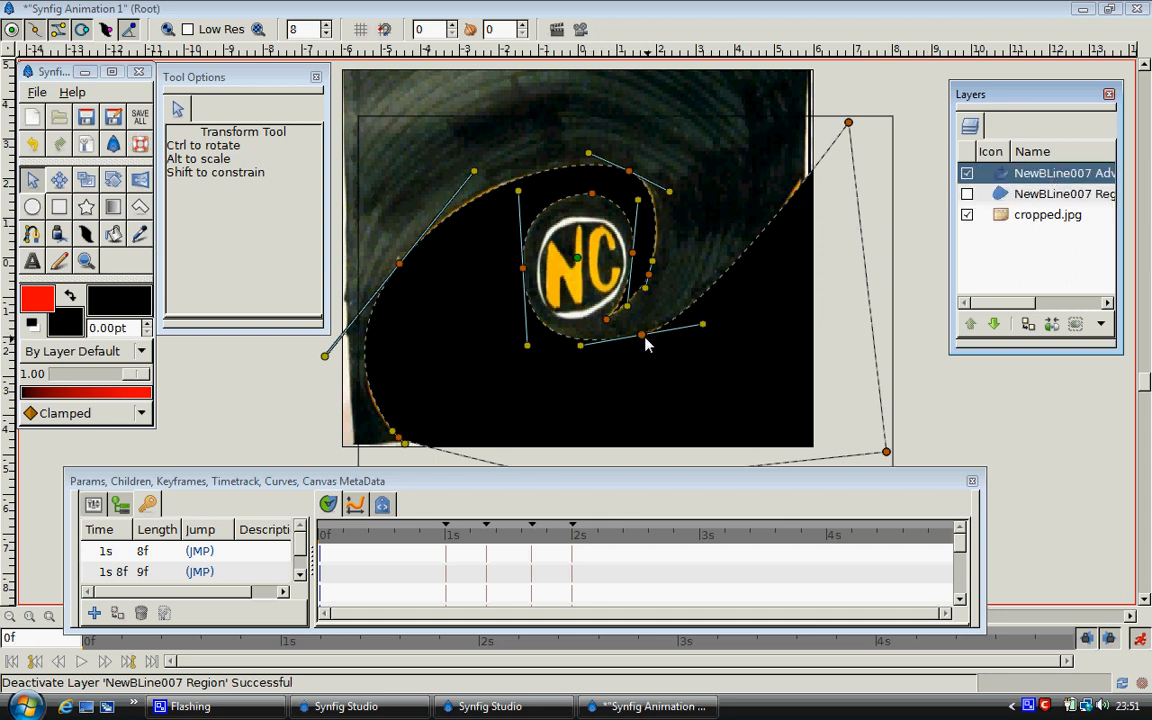
At 0f, move the swirl's lower, bottom, lower-left, outer-left and inner-left vertices beyond the right edge of the canvas.
{"action": "left_click_drag", "start_coordinate": [643, 338], "coordinate": [828, 233]}
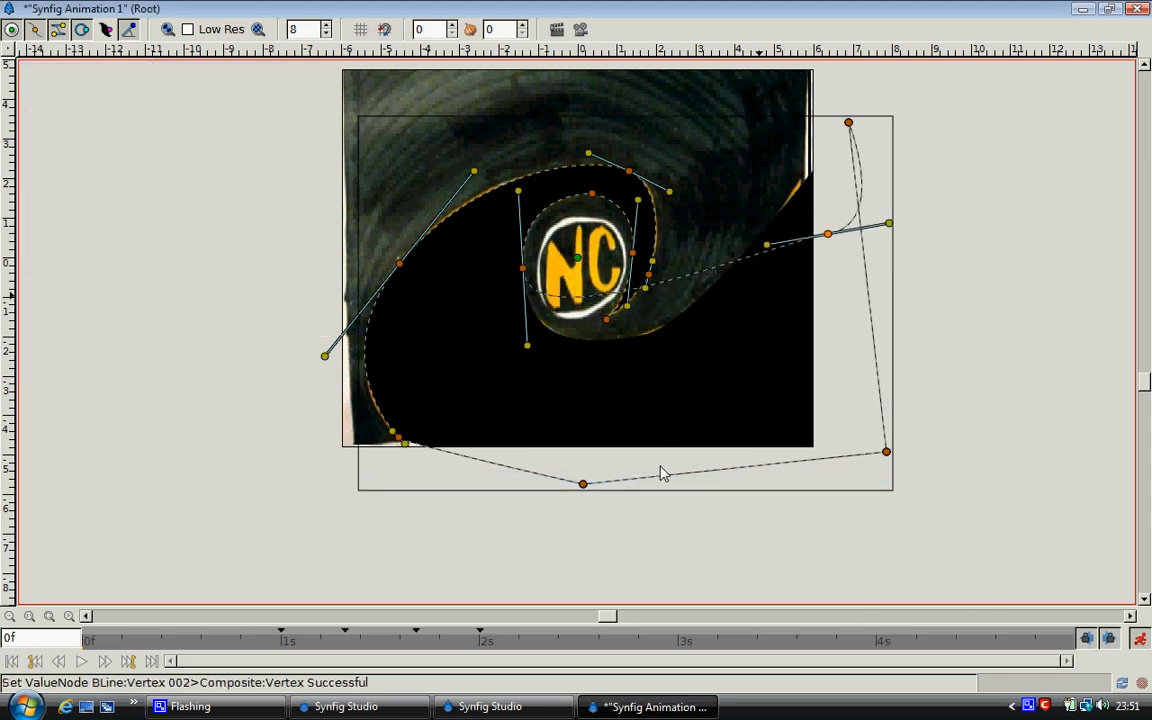
{"action": "left_click_drag", "start_coordinate": [590, 484], "coordinate": [870, 425]}
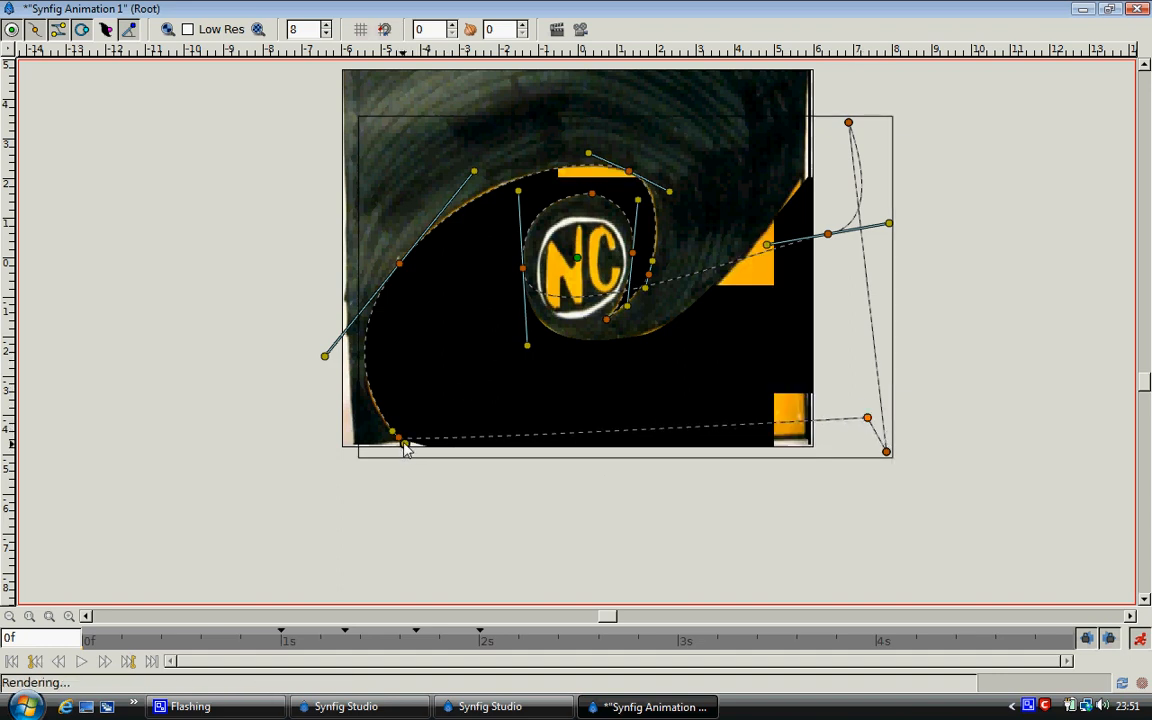
{"action": "left_click_drag", "start_coordinate": [404, 445], "coordinate": [850, 378]}
{"action": "left_click_drag", "start_coordinate": [418, 267], "coordinate": [886, 314]}
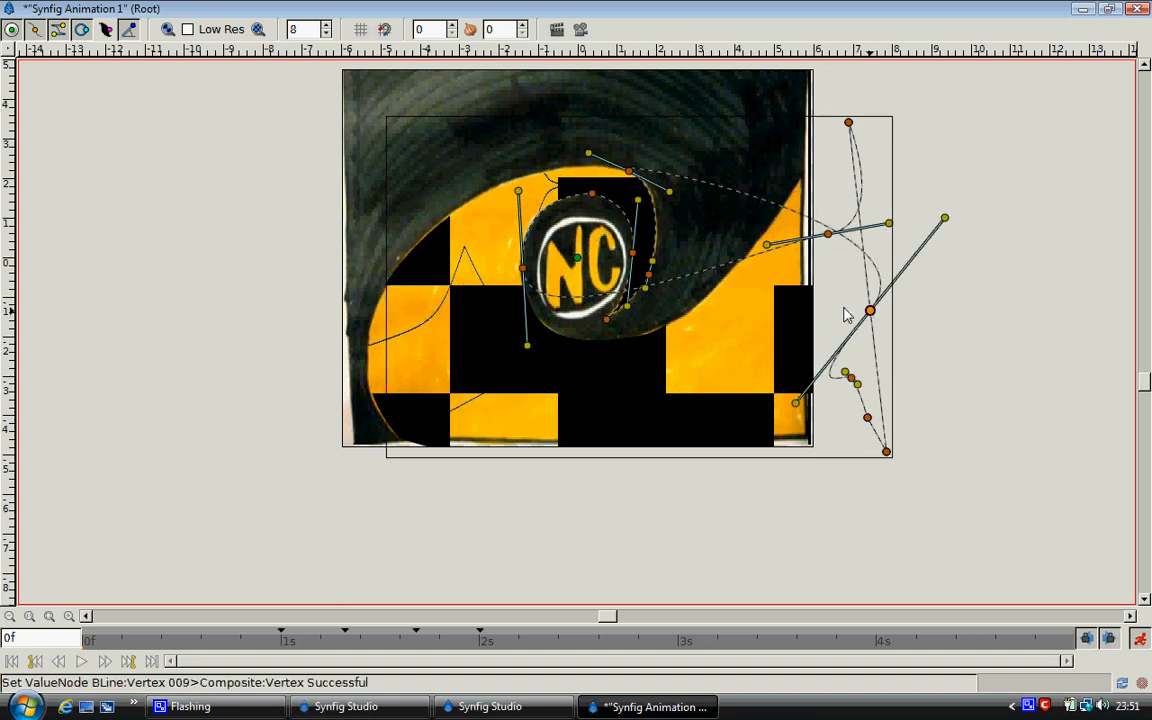
{"action": "left_click_drag", "start_coordinate": [523, 268], "coordinate": [848, 306]}
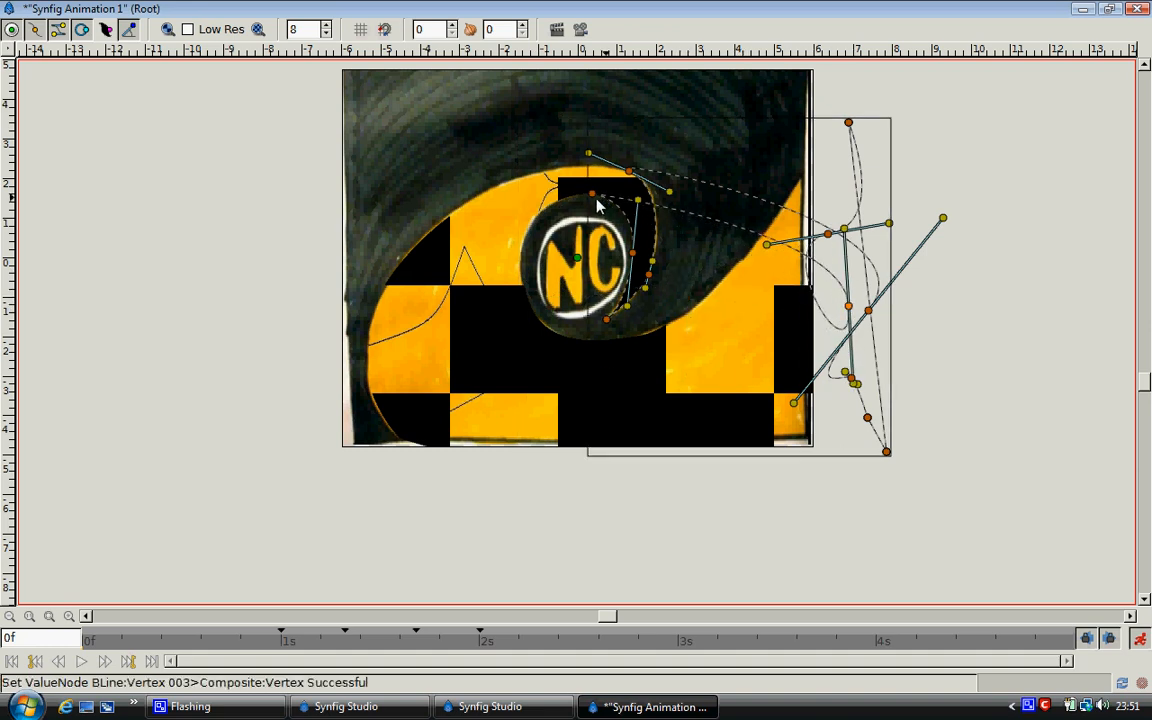
Move the inner-top, tip, inner-right, outer-right and outer-top vertices of the swirl off the canvas beside the other right-hand vertices at 0f.
{"action": "left_click_drag", "start_coordinate": [593, 196], "coordinate": [854, 247]}
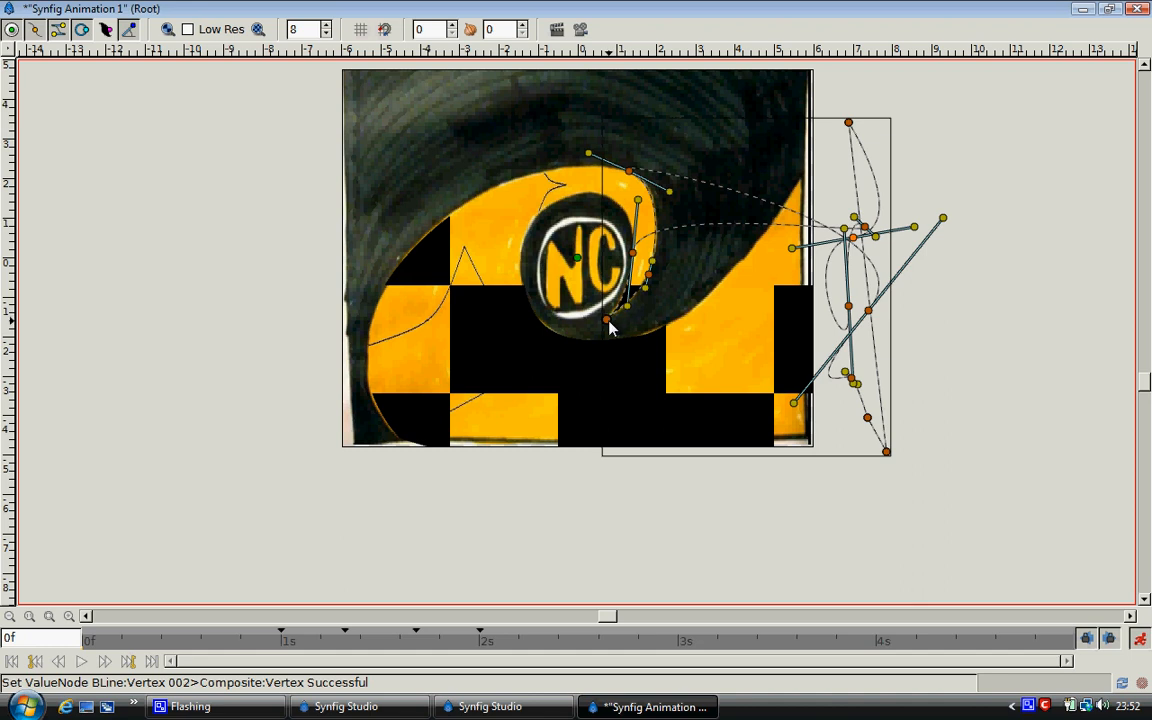
{"action": "left_click_drag", "start_coordinate": [609, 323], "coordinate": [864, 328]}
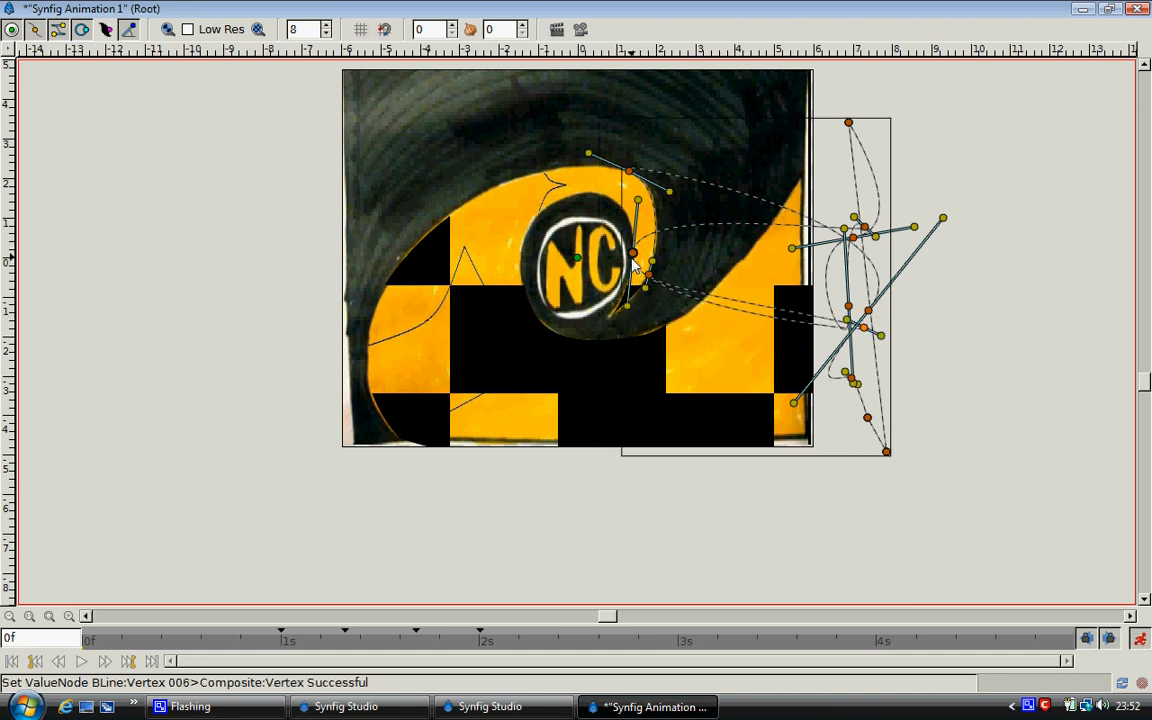
{"action": "left_click_drag", "start_coordinate": [635, 262], "coordinate": [883, 278]}
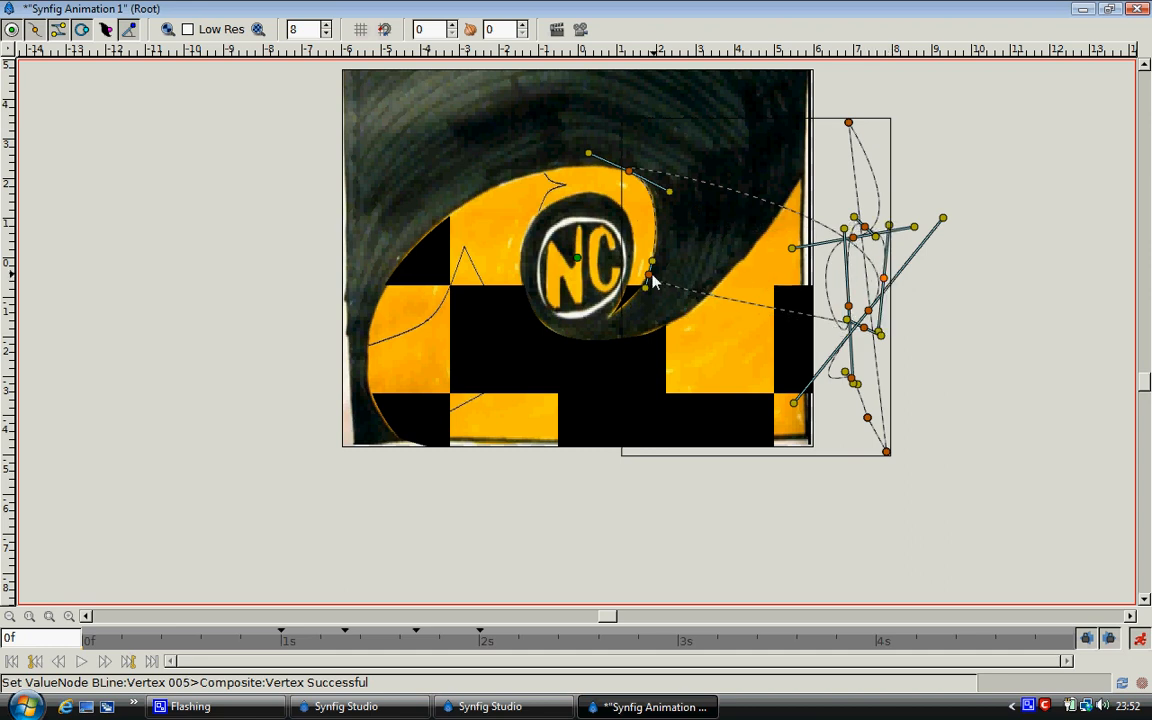
{"action": "left_click_drag", "start_coordinate": [648, 274], "coordinate": [869, 288]}
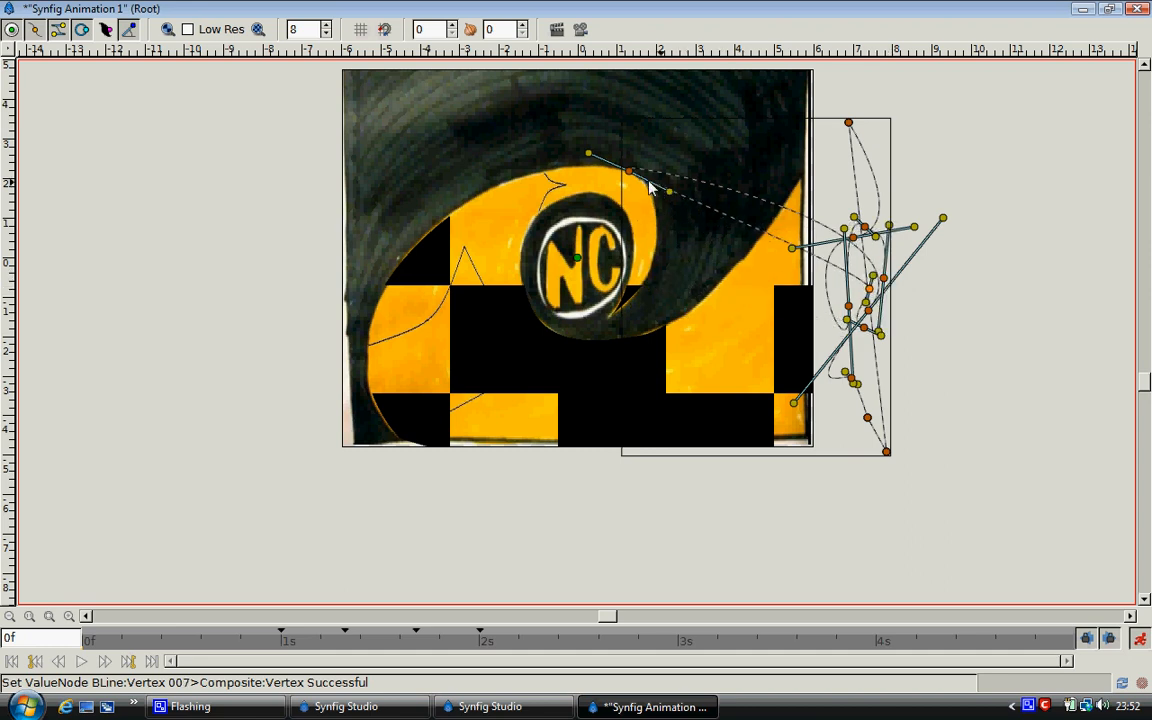
{"action": "left_click_drag", "start_coordinate": [630, 180], "coordinate": [812, 194]}
Add a keyframe at 0f in the Keyframes panel.
{"action": "left_click", "coordinate": [489, 706]}
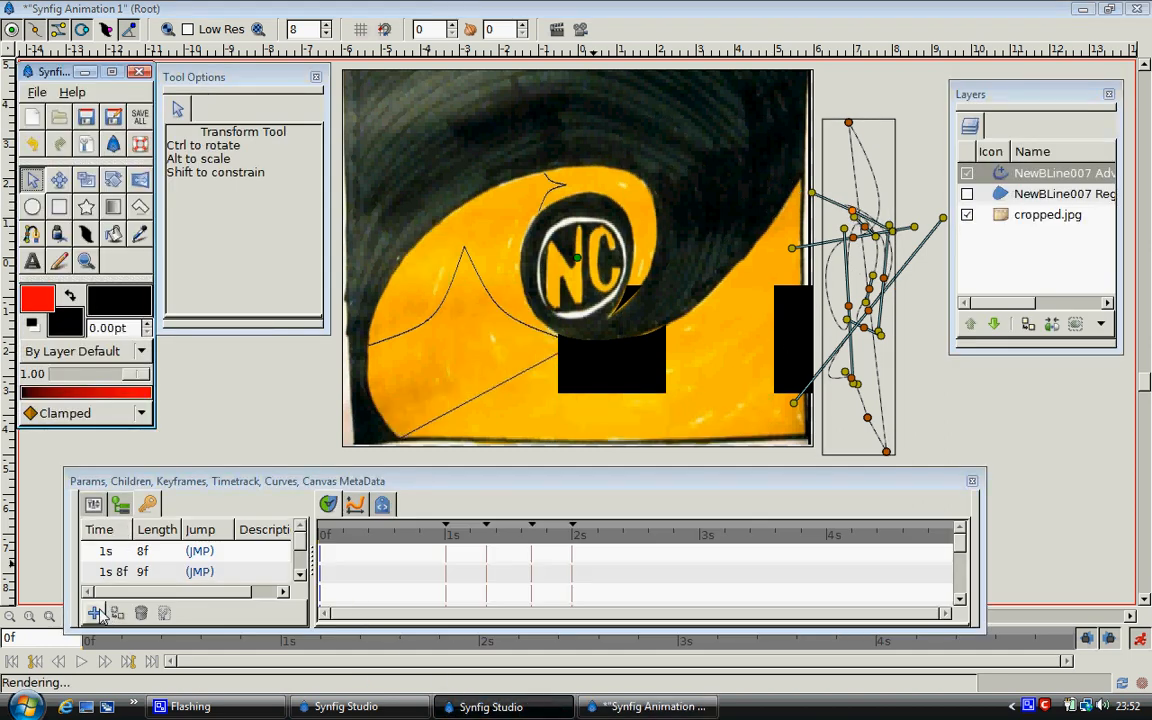
{"action": "left_click", "coordinate": [96, 613]}
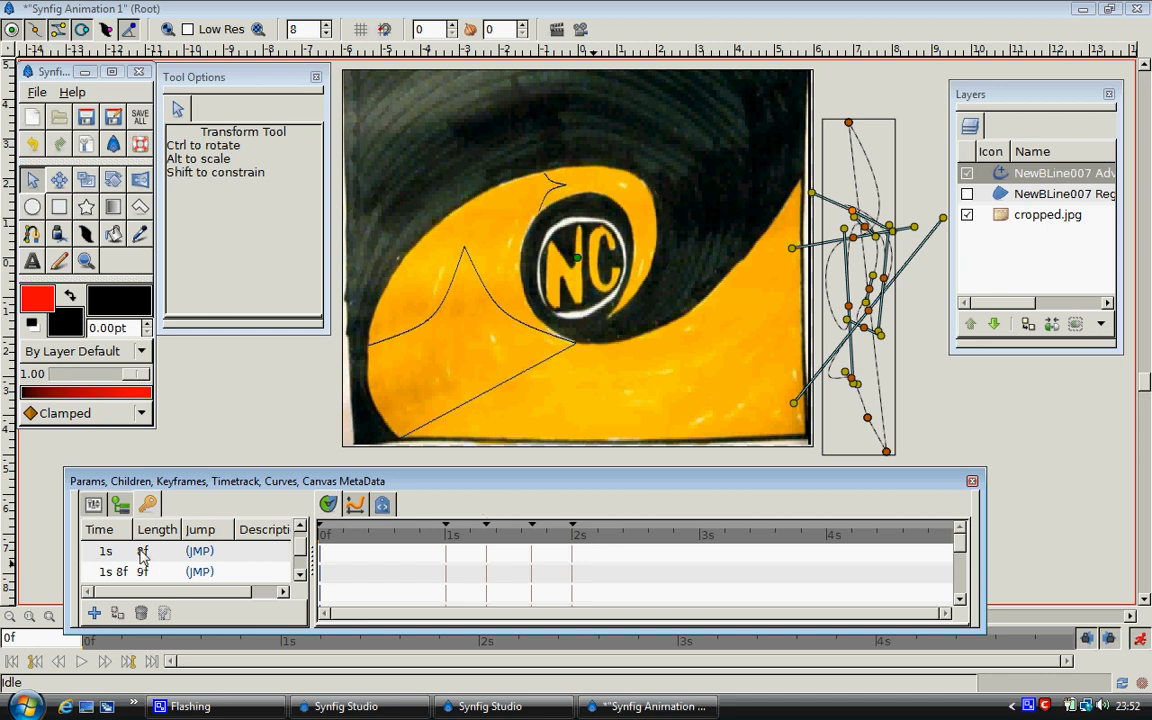
{"action": "scroll", "coordinate": [301, 566], "scroll_direction": "up", "scroll_amount": 1}
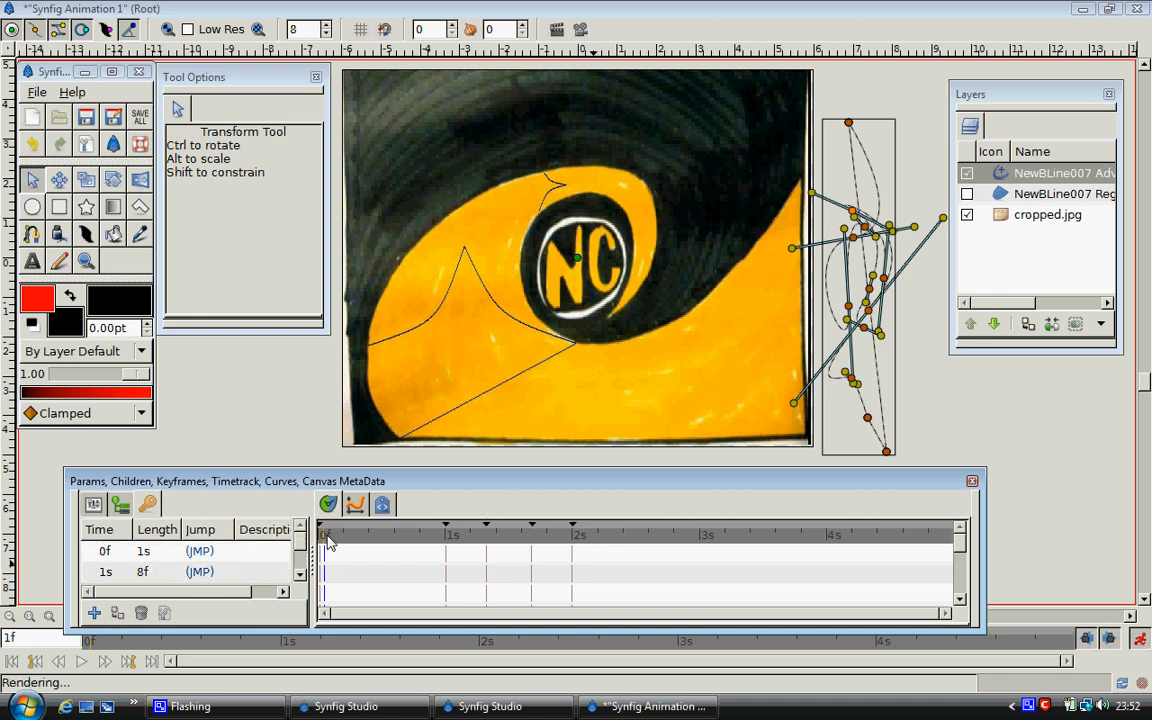
Set the current time to 1s and move the swirl's outer-left and top vertices onto the lower-left end of the diagonal guide line, the lower-left vertex below the canvas.
{"action": "left_click_drag", "start_coordinate": [322, 540], "coordinate": [425, 540]}
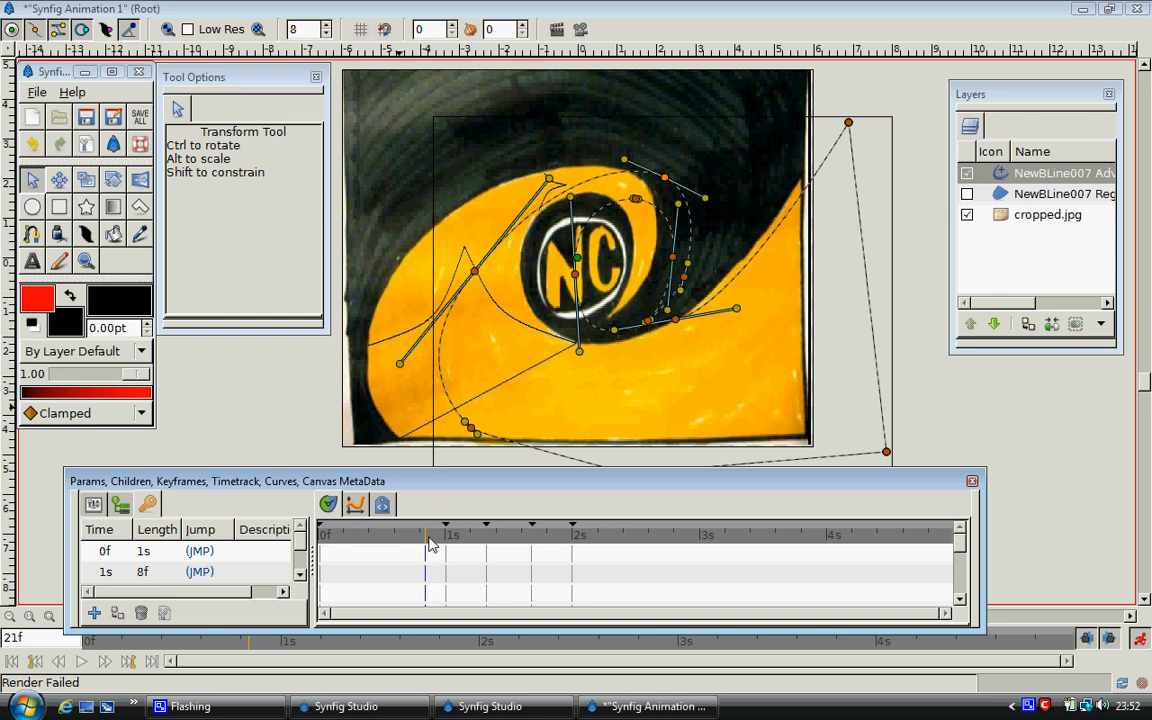
{"action": "left_click_drag", "start_coordinate": [429, 538], "coordinate": [444, 538]}
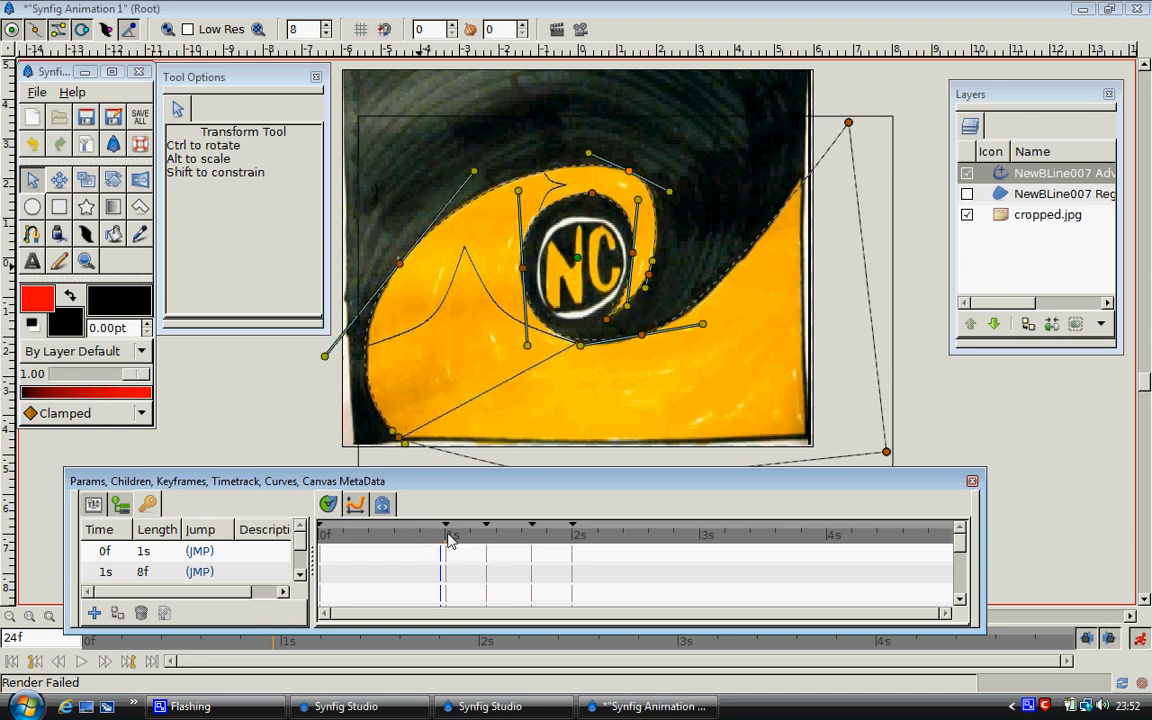
{"action": "left_click_drag", "start_coordinate": [402, 272], "coordinate": [452, 524]}
{"action": "left_click_drag", "start_coordinate": [367, 422], "coordinate": [398, 445]}
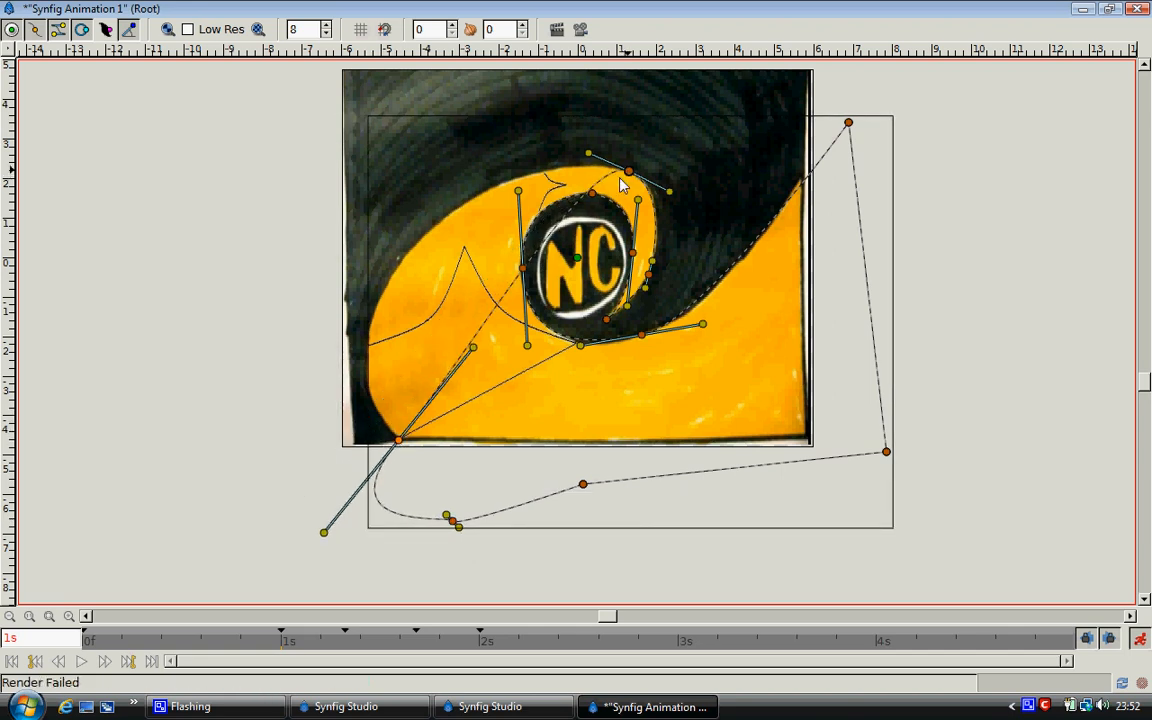
{"action": "left_click_drag", "start_coordinate": [628, 172], "coordinate": [406, 443]}
{"action": "left_click_drag", "start_coordinate": [473, 347], "coordinate": [450, 410]}
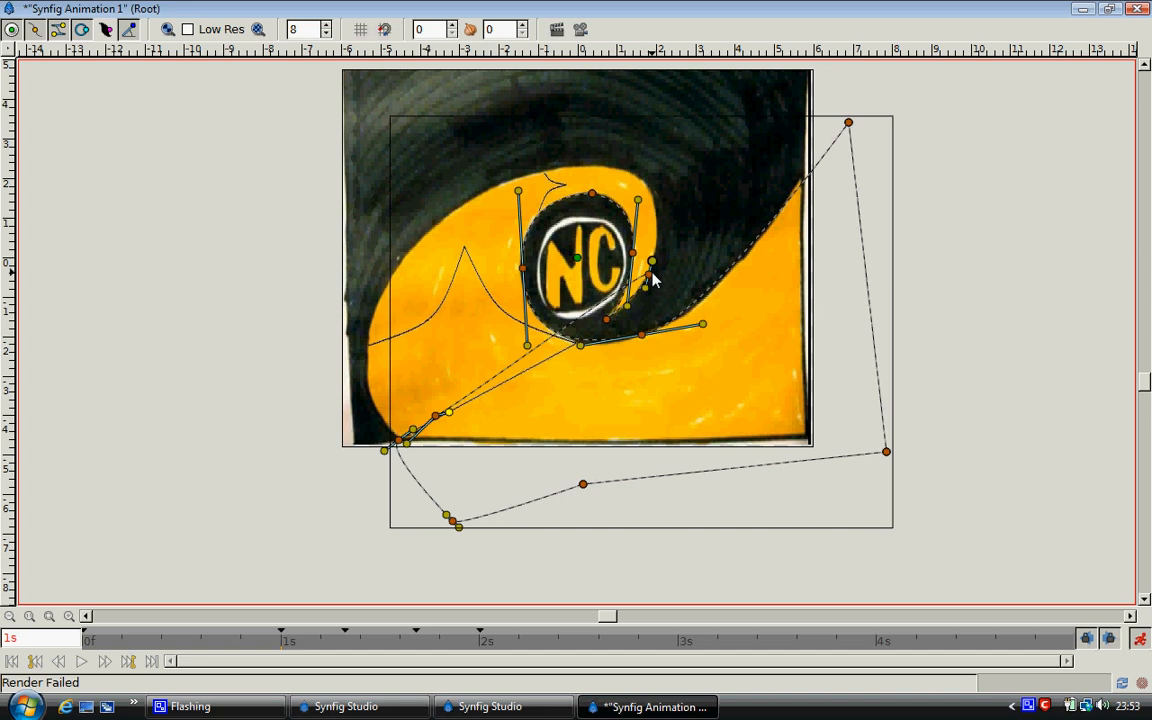
Align the inner swirl vertices and their tangents at 1s along the diagonal guide line and the yellow shape's edge beneath the logo.
{"action": "left_click_drag", "start_coordinate": [650, 281], "coordinate": [489, 392]}
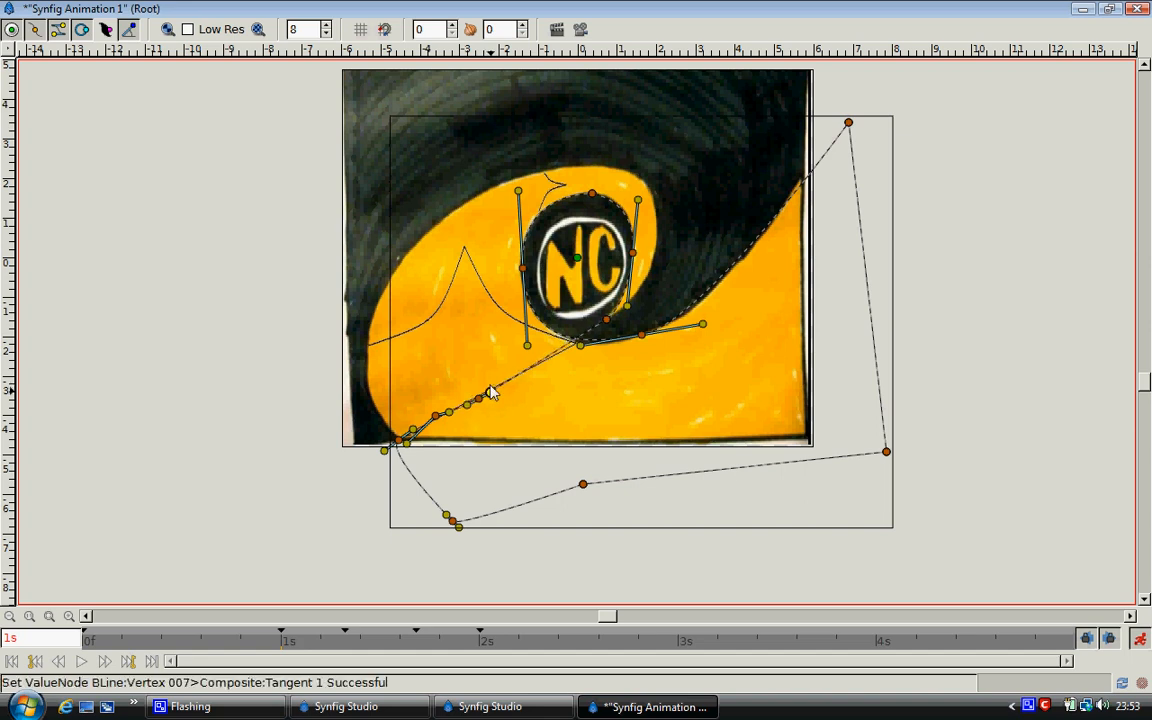
{"action": "left_click_drag", "start_coordinate": [605, 322], "coordinate": [506, 385]}
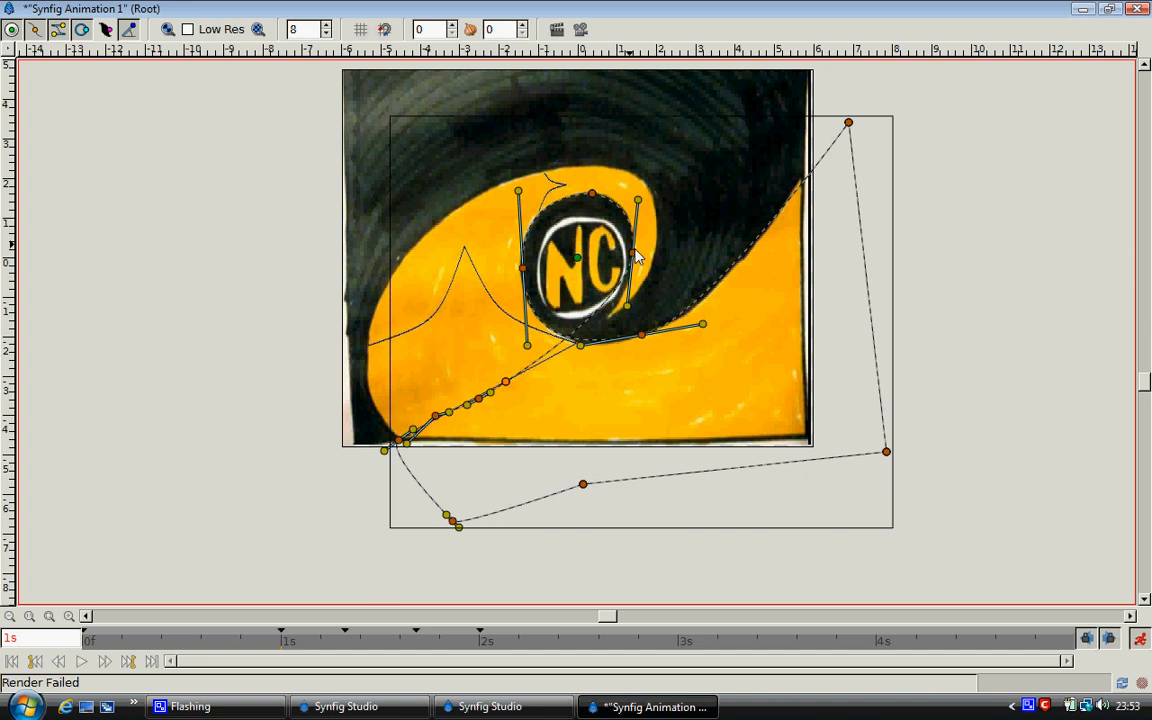
{"action": "left_click_drag", "start_coordinate": [634, 258], "coordinate": [530, 366]}
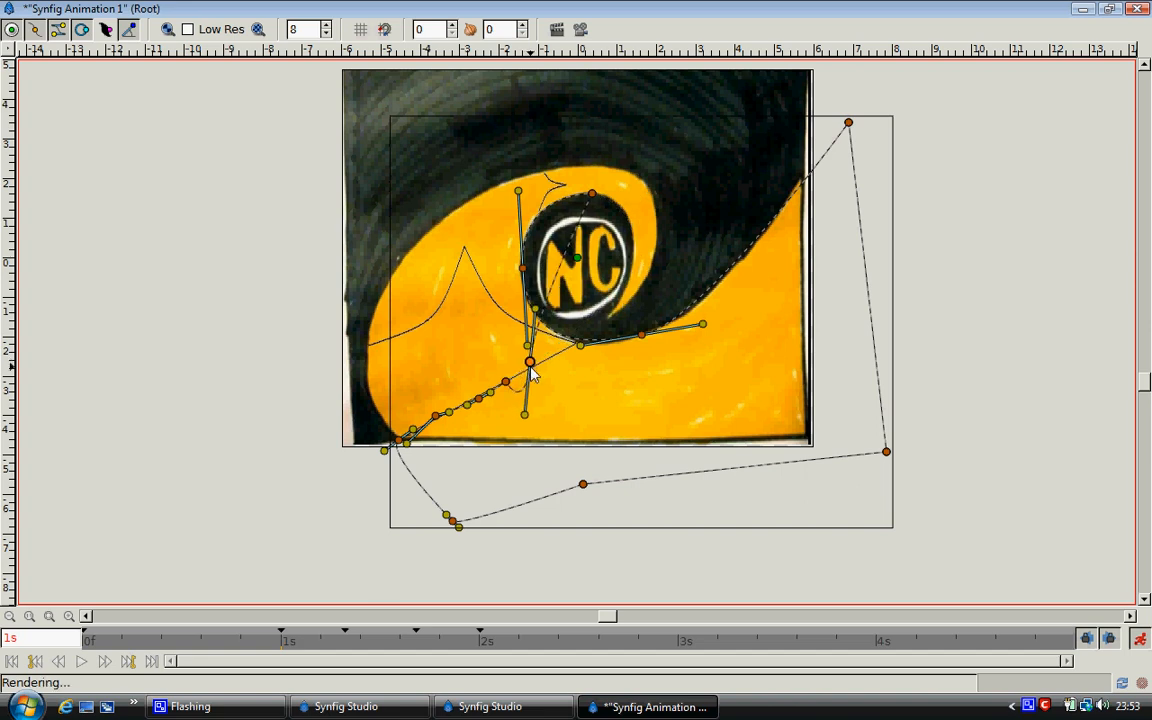
{"action": "left_click_drag", "start_coordinate": [535, 314], "coordinate": [519, 366]}
{"action": "left_click_drag", "start_coordinate": [592, 196], "coordinate": [746, 277]}
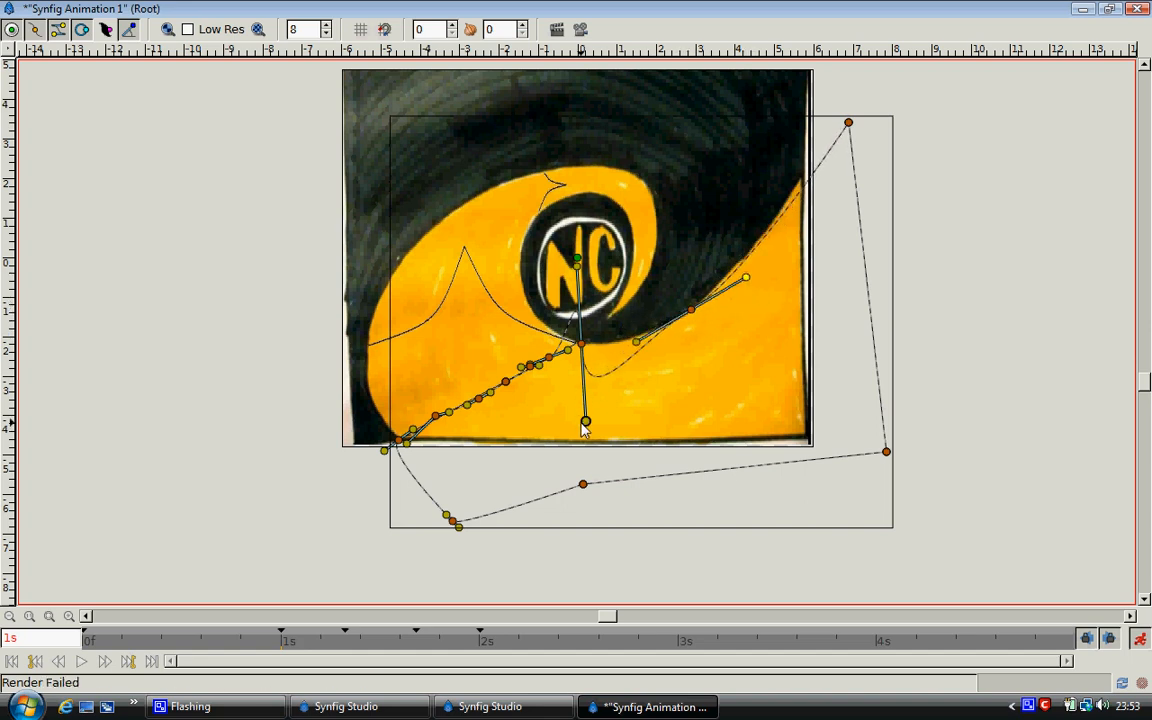
{"action": "left_click_drag", "start_coordinate": [585, 422], "coordinate": [618, 345]}
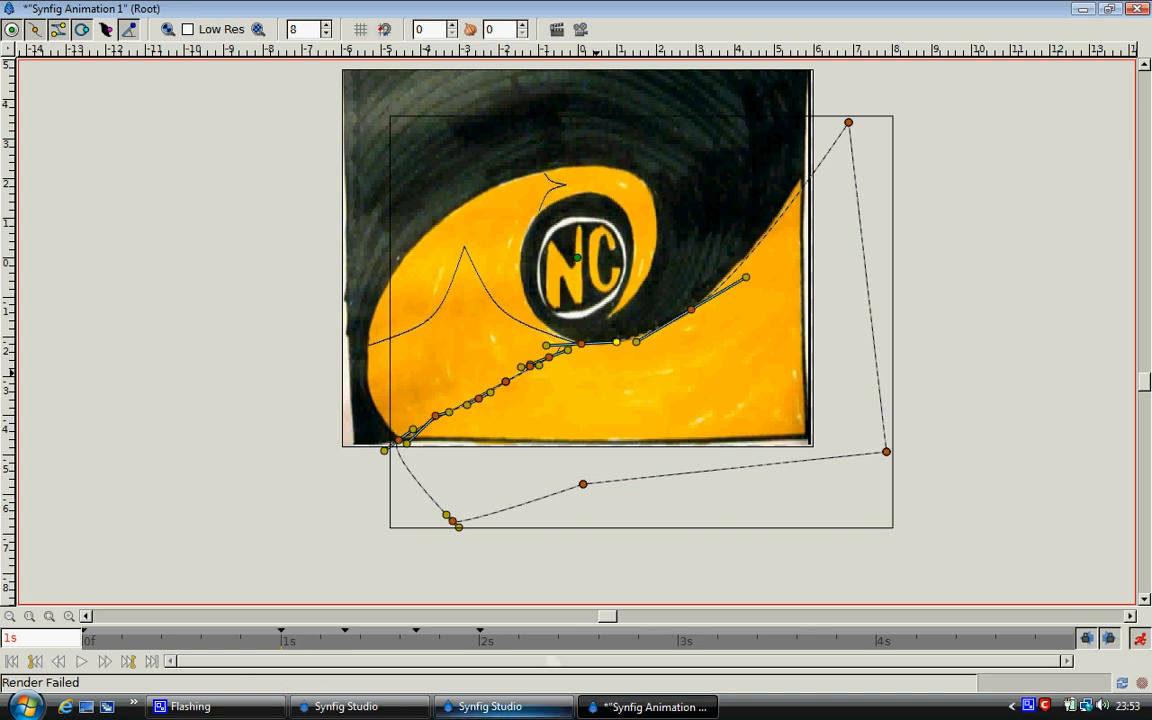
Set the current time to 1s 8f and fit the inner swirl vertices to the right slope of the peaked guide curve, placing the tip vertex at its peak.
{"action": "left_click", "coordinate": [490, 706]}
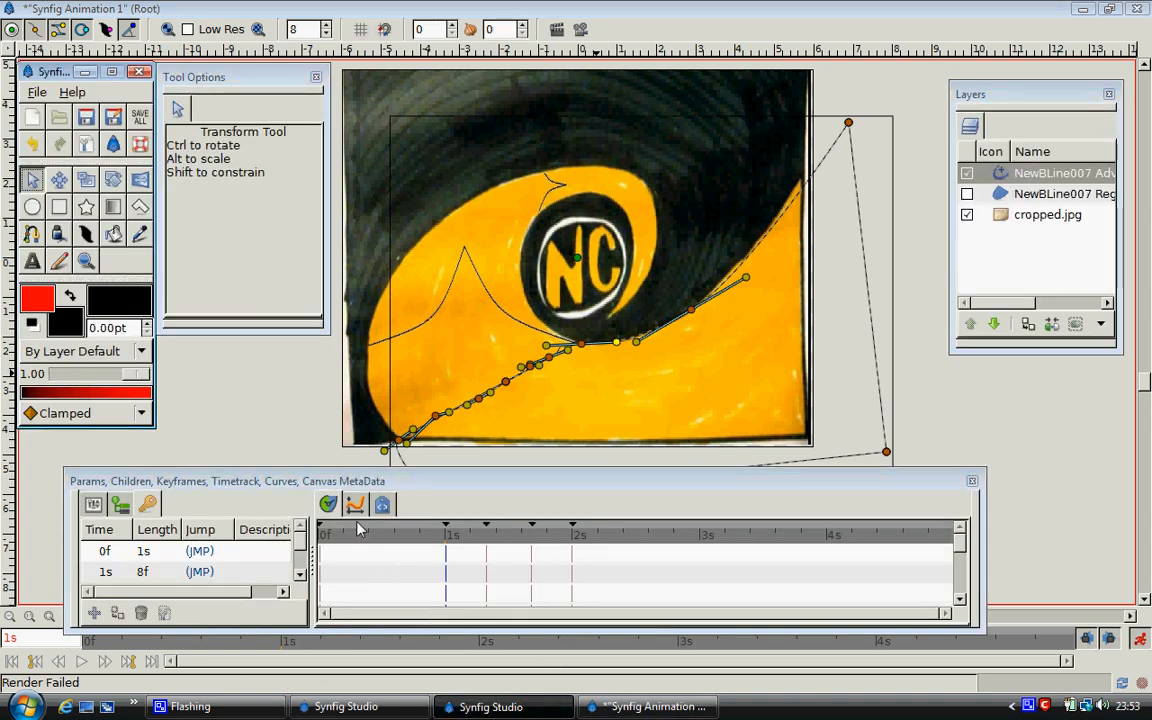
{"action": "left_click_drag", "start_coordinate": [440, 541], "coordinate": [490, 548]}
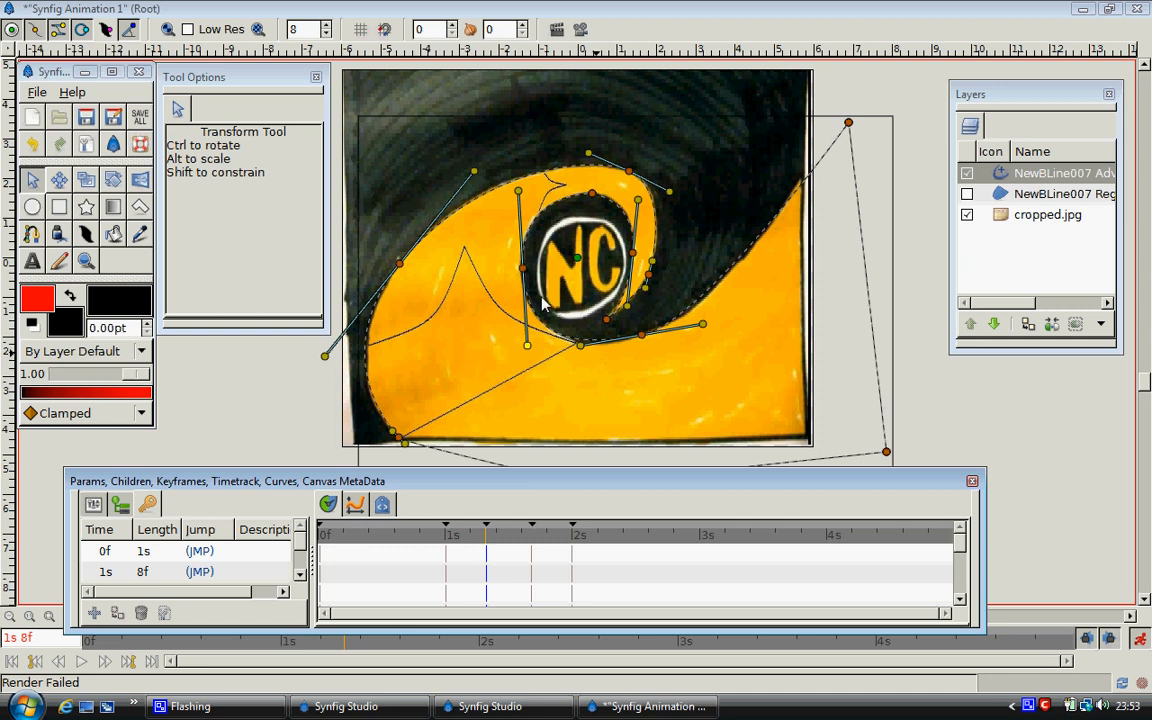
{"action": "left_click_drag", "start_coordinate": [521, 270], "coordinate": [533, 336]}
{"action": "left_click_drag", "start_coordinate": [539, 401], "coordinate": [556, 342]}
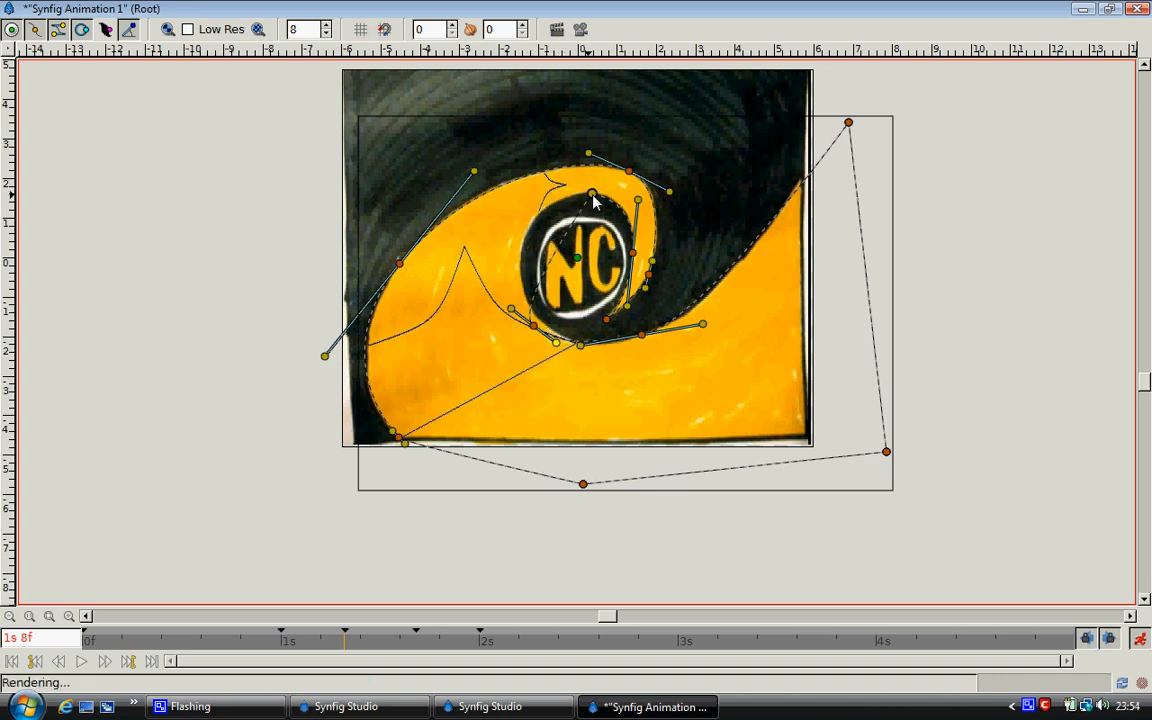
{"action": "left_click_drag", "start_coordinate": [592, 194], "coordinate": [479, 281]}
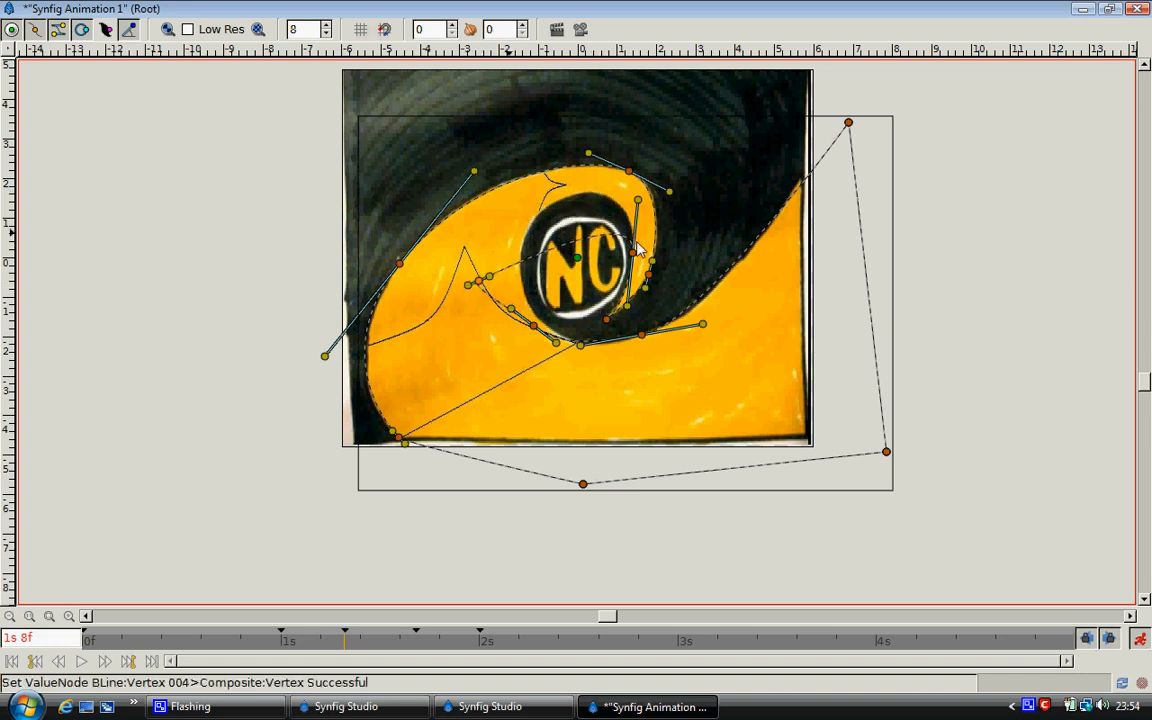
{"action": "left_click_drag", "start_coordinate": [568, 243], "coordinate": [471, 233]}
{"action": "left_click_drag", "start_coordinate": [535, 333], "coordinate": [550, 340]}
{"action": "left_click_drag", "start_coordinate": [480, 282], "coordinate": [496, 302]}
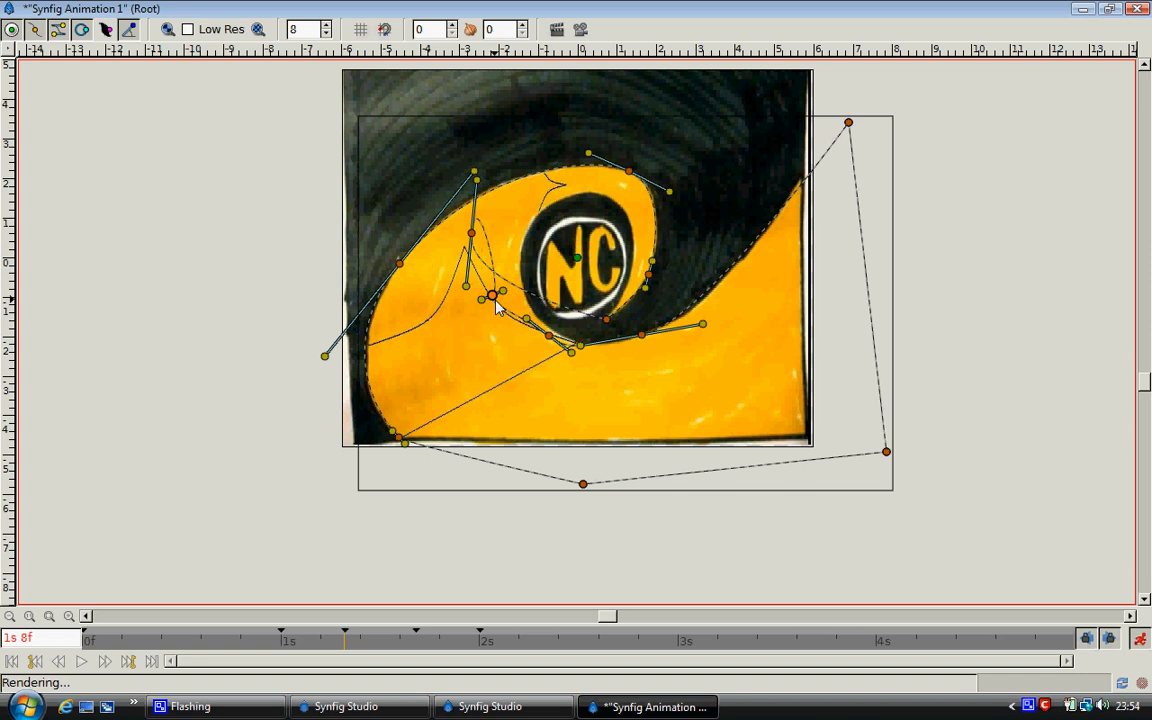
{"action": "left_click_drag", "start_coordinate": [472, 236], "coordinate": [480, 272]}
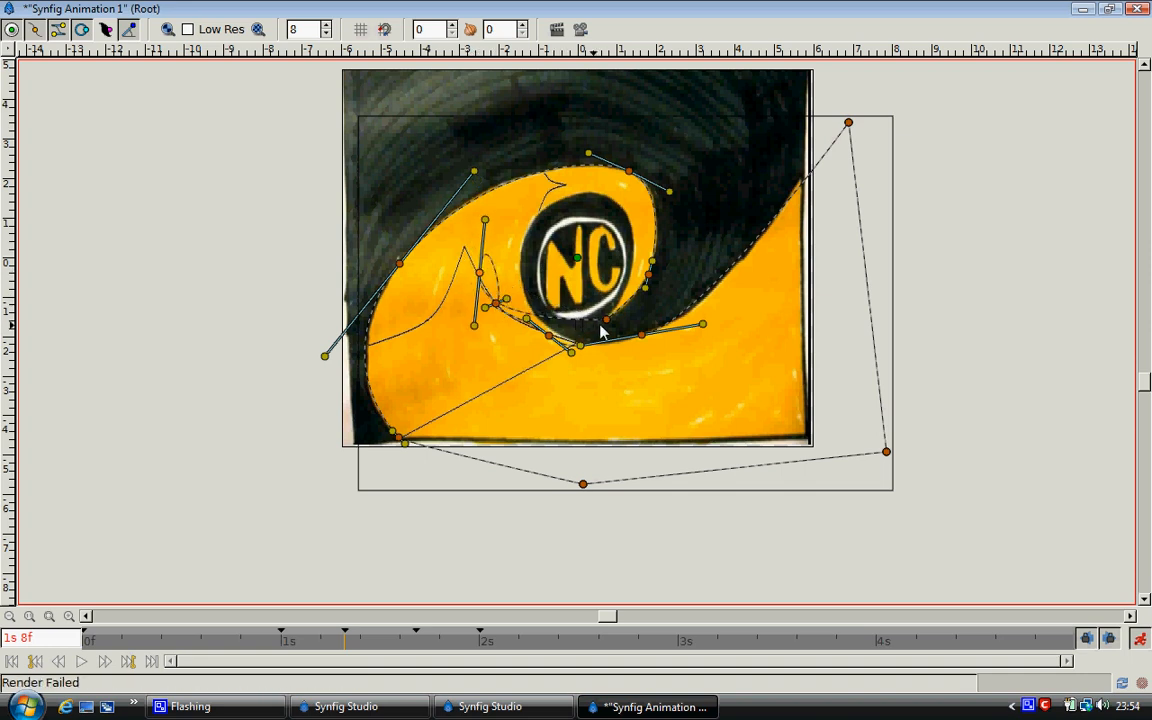
{"action": "left_click_drag", "start_coordinate": [605, 320], "coordinate": [468, 255]}
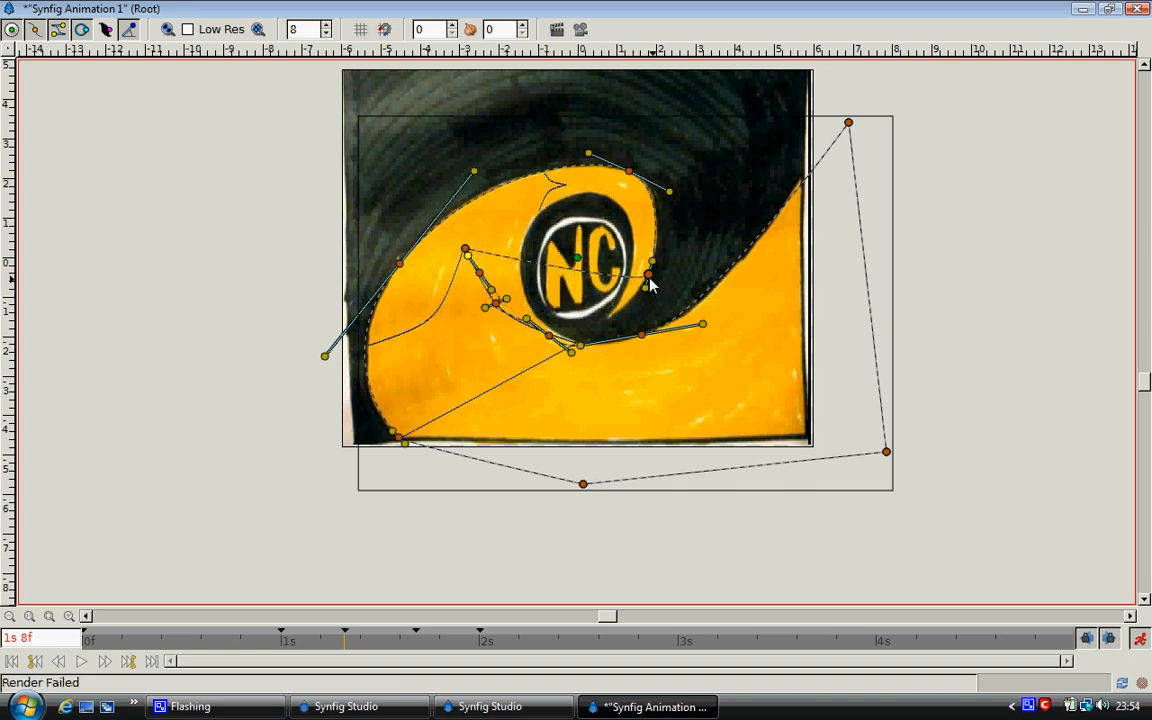
Fit the outer swirl vertices and their tangents at 1s 8f to the left slope of the peaked guide curve, ending at the yellow shape's left edge.
{"action": "left_click_drag", "start_coordinate": [647, 264], "coordinate": [447, 285]}
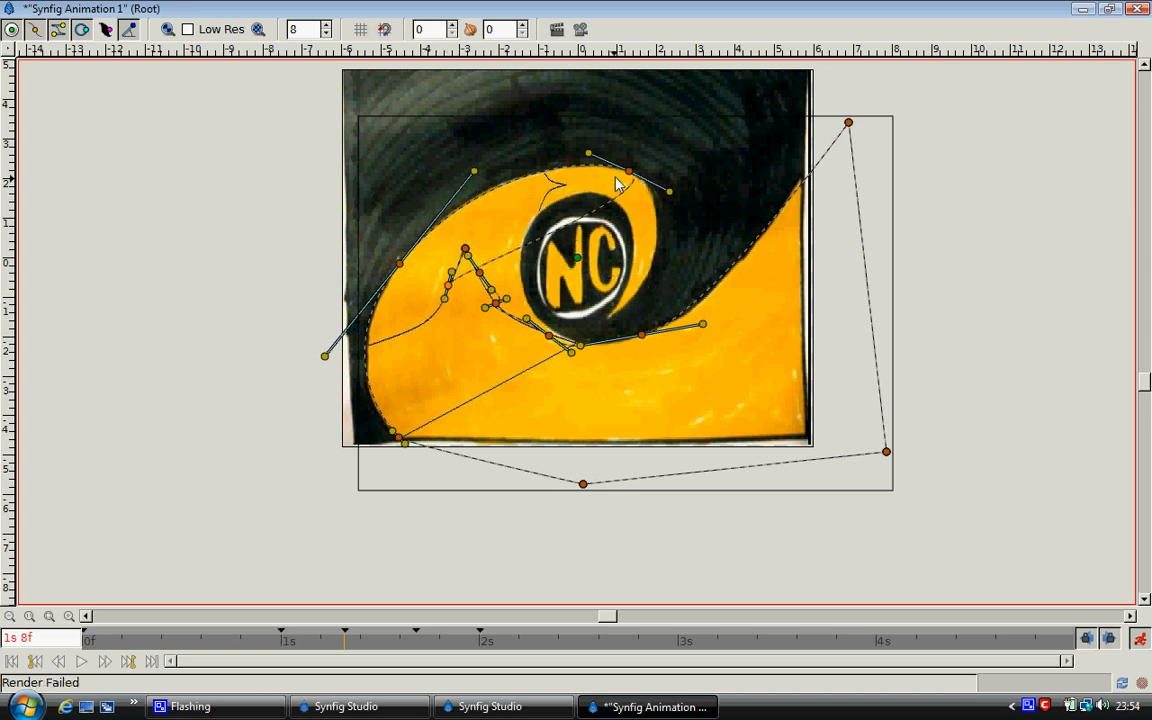
{"action": "left_click_drag", "start_coordinate": [569, 168], "coordinate": [415, 327]}
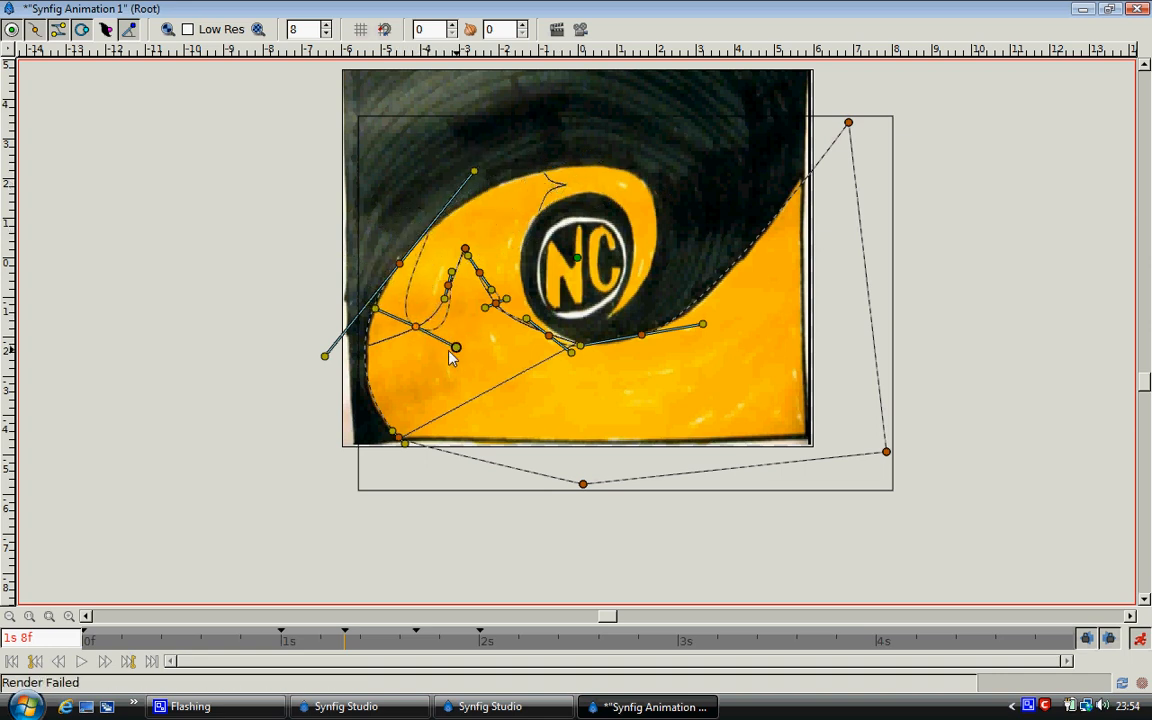
{"action": "left_click_drag", "start_coordinate": [454, 349], "coordinate": [447, 312]}
{"action": "left_click_drag", "start_coordinate": [399, 263], "coordinate": [390, 325]}
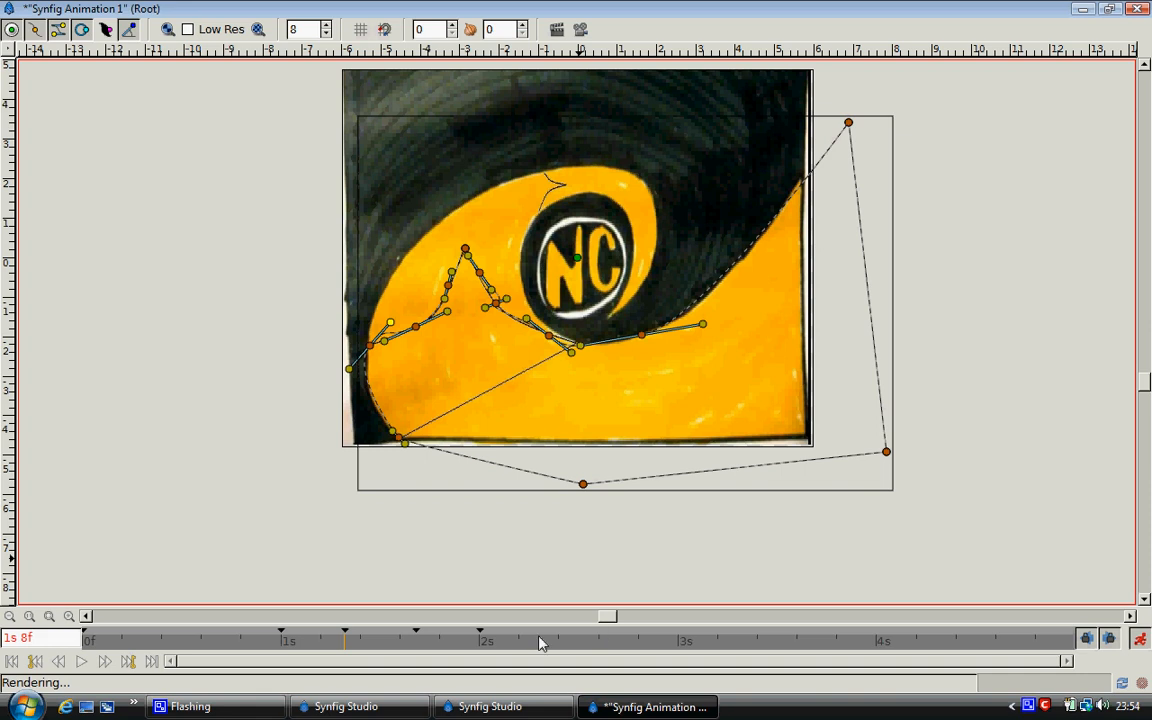
Set the current time to 1s 17f and fit the inner swirl vertices and tangents to the lower side of the small pointed guide curve.
{"action": "left_click", "coordinate": [364, 641]}
{"action": "left_click_drag", "start_coordinate": [366, 648], "coordinate": [423, 637]}
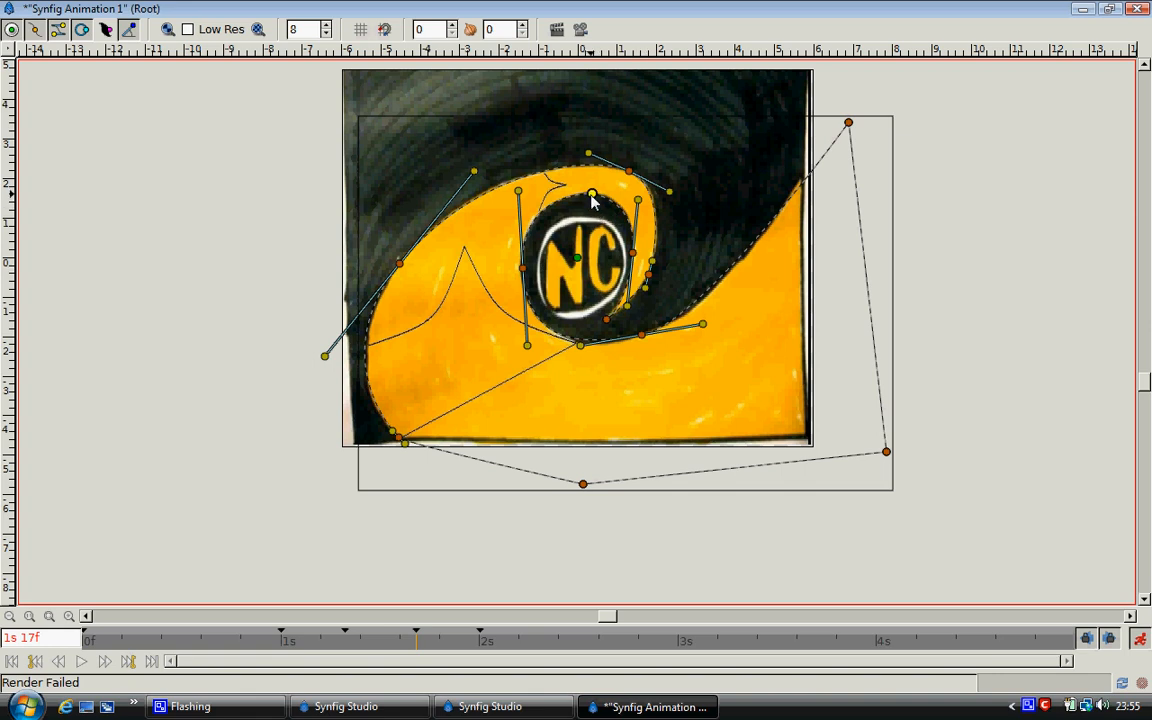
{"action": "left_click_drag", "start_coordinate": [591, 200], "coordinate": [527, 208]}
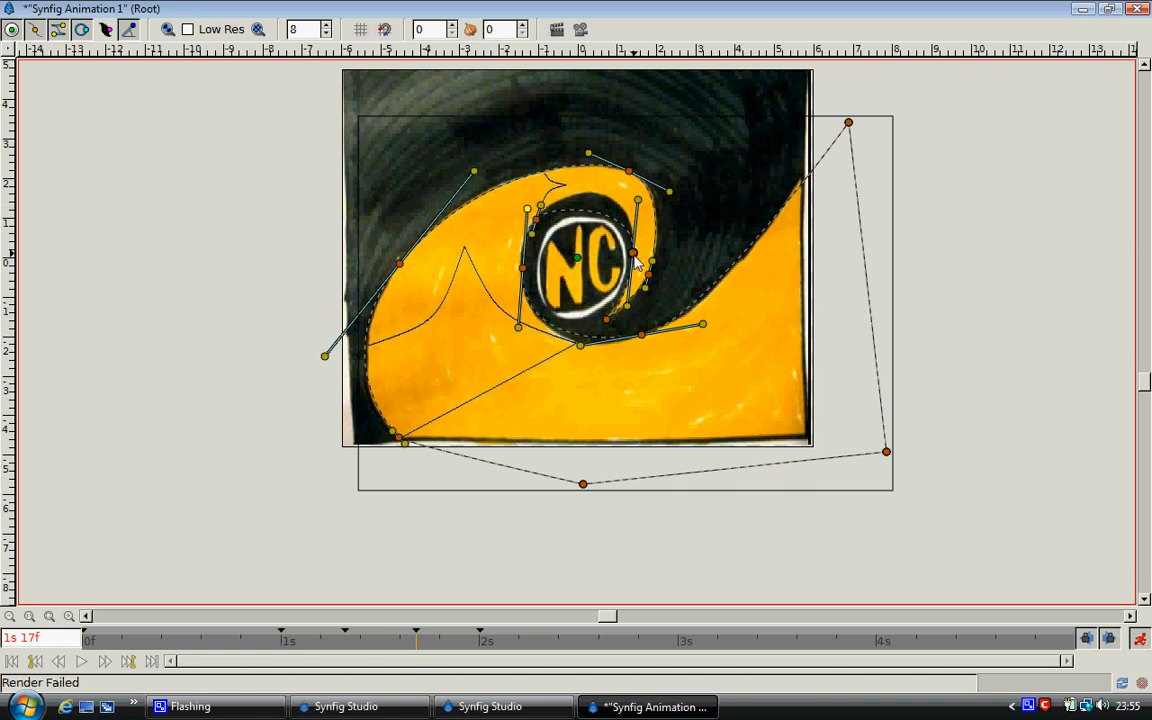
{"action": "left_click_drag", "start_coordinate": [633, 260], "coordinate": [544, 197]}
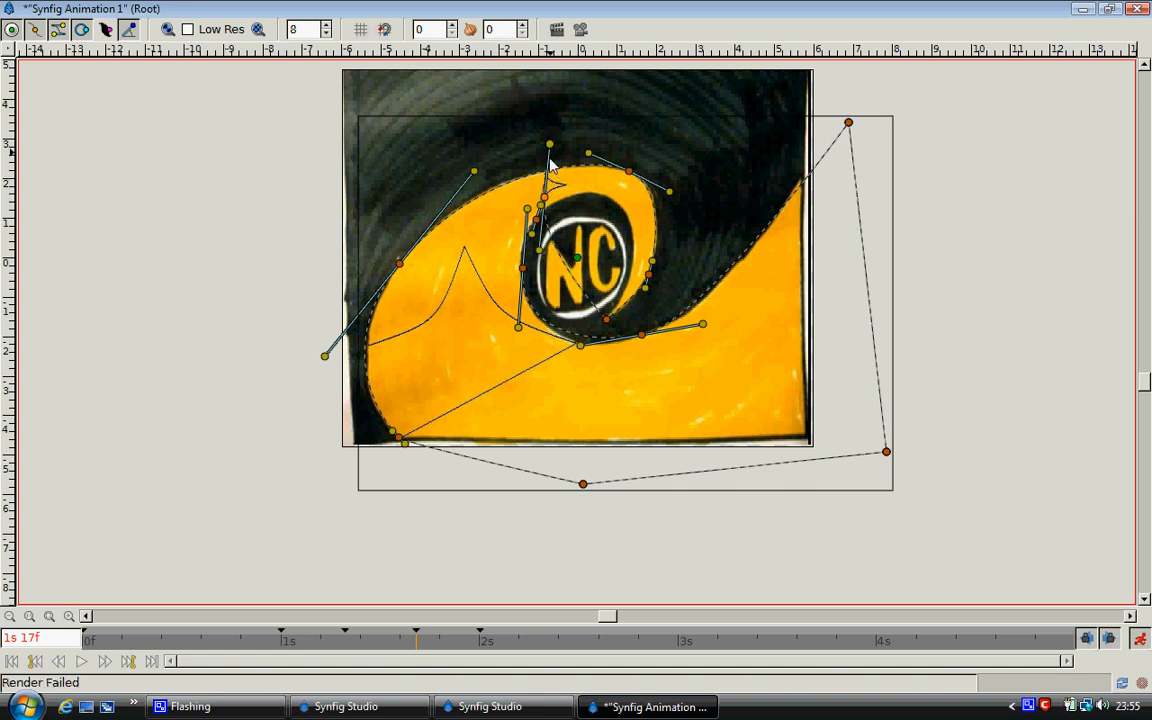
{"action": "left_click_drag", "start_coordinate": [549, 144], "coordinate": [540, 201]}
Place the swirl's tip vertex on the small guide curve's point and fit the outer vertices to its upper side and the yellow edge.
{"action": "left_click_drag", "start_coordinate": [608, 273], "coordinate": [562, 190]}
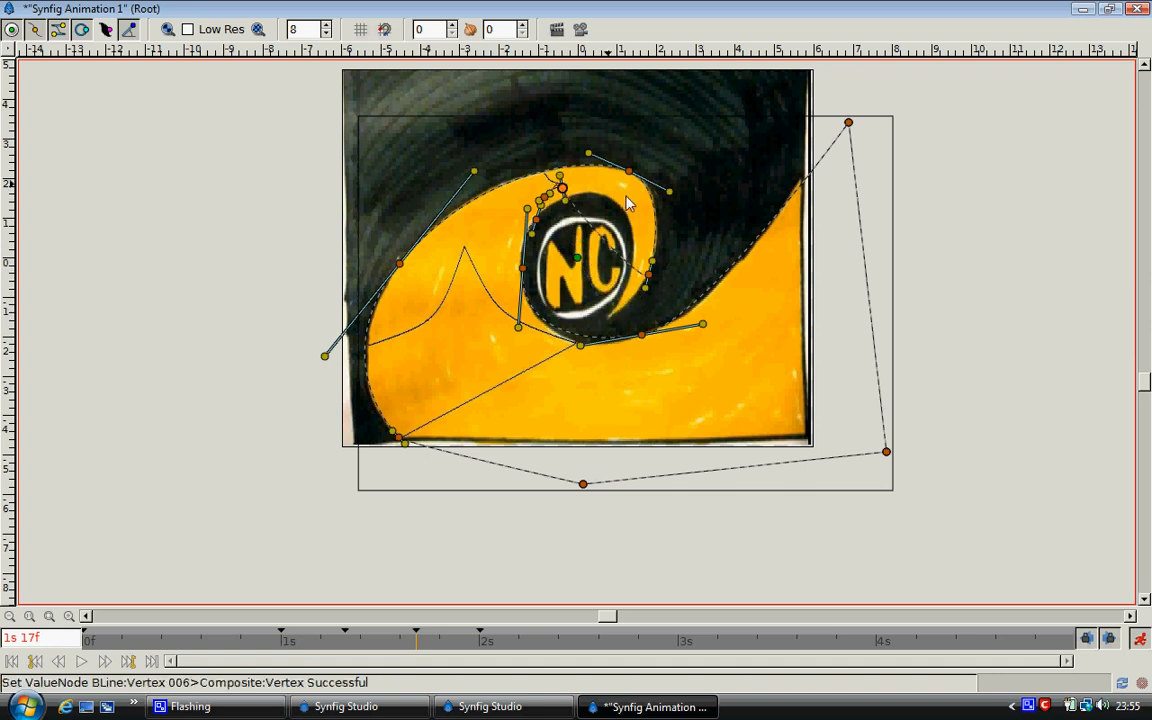
{"action": "left_click_drag", "start_coordinate": [649, 275], "coordinate": [550, 179]}
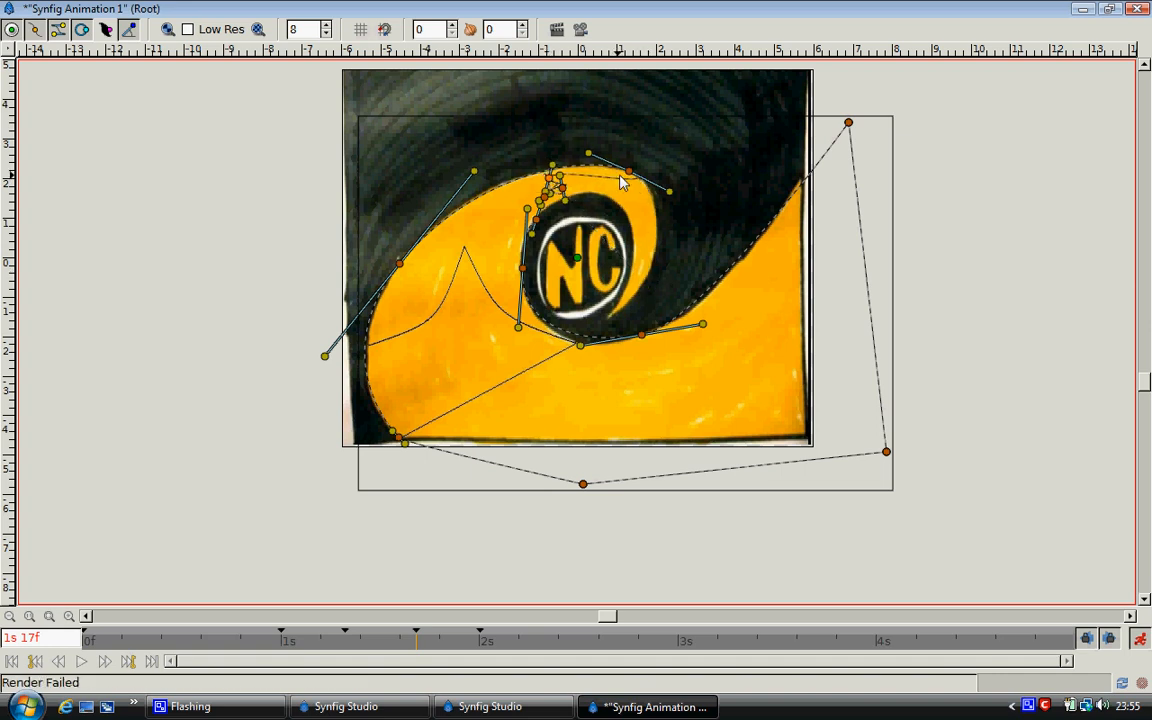
{"action": "left_click_drag", "start_coordinate": [627, 176], "coordinate": [474, 171]}
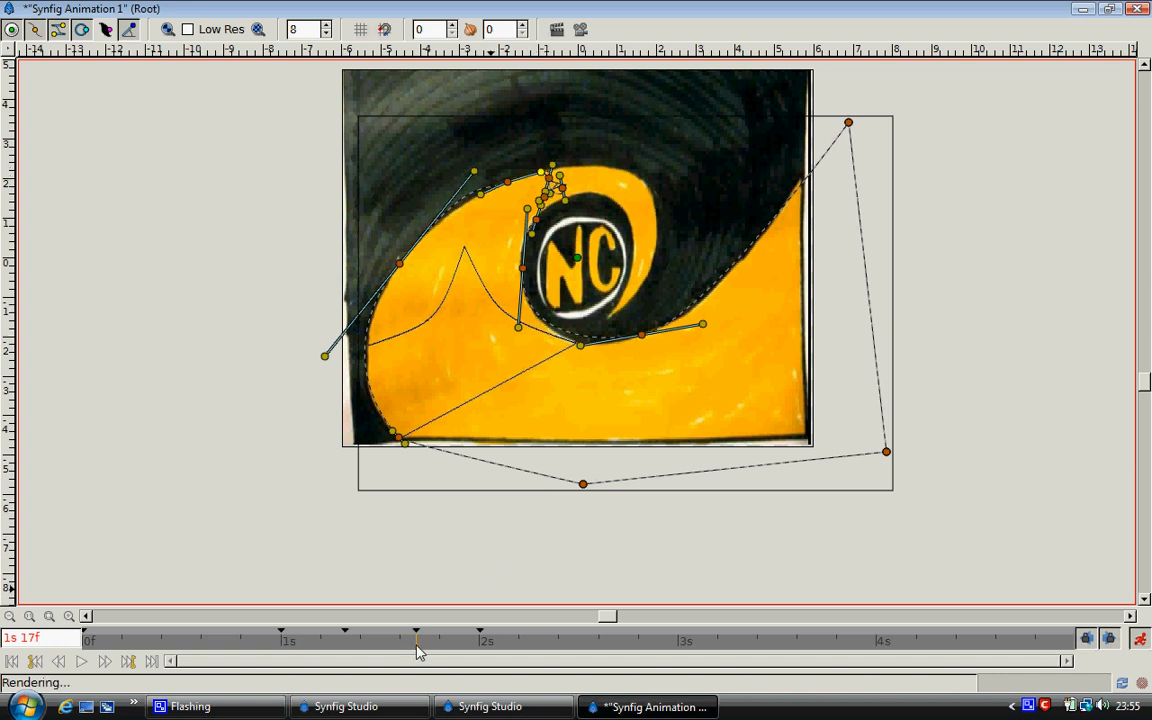
Set the current time to 1s 21f and fit the swirl's vertices around the top of the black circle and the yellow shape's upper-right edge.
{"action": "left_click_drag", "start_coordinate": [368, 648], "coordinate": [447, 648]}
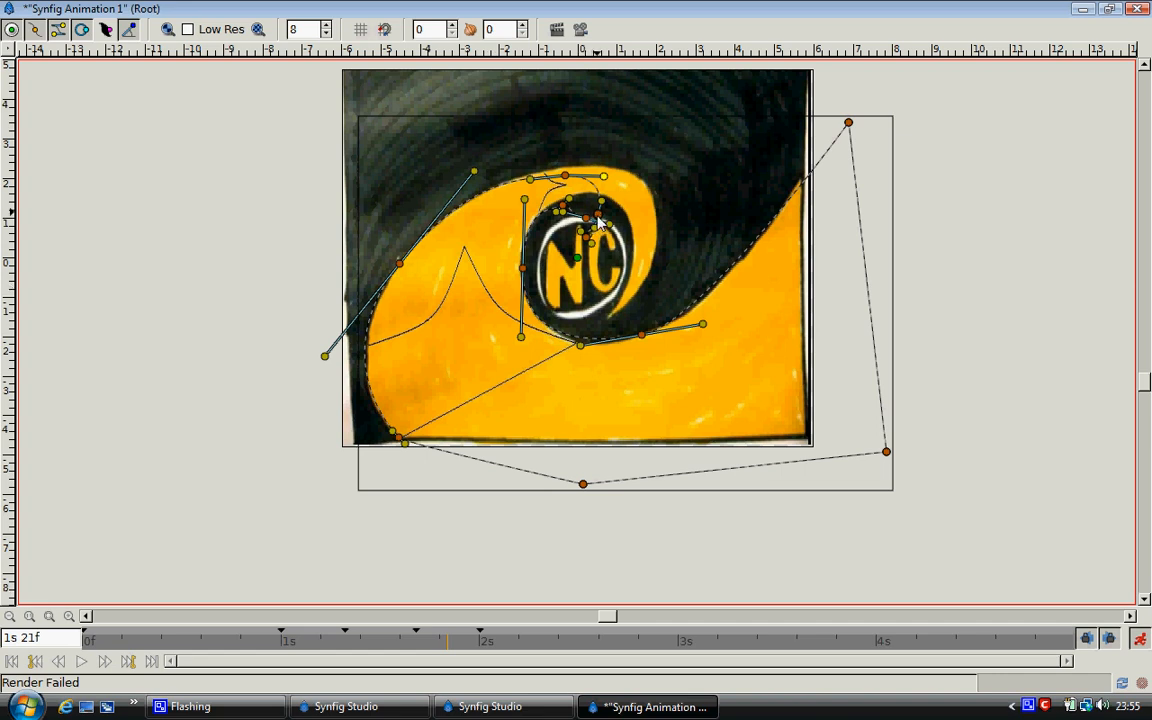
{"action": "left_click_drag", "start_coordinate": [598, 214], "coordinate": [654, 202]}
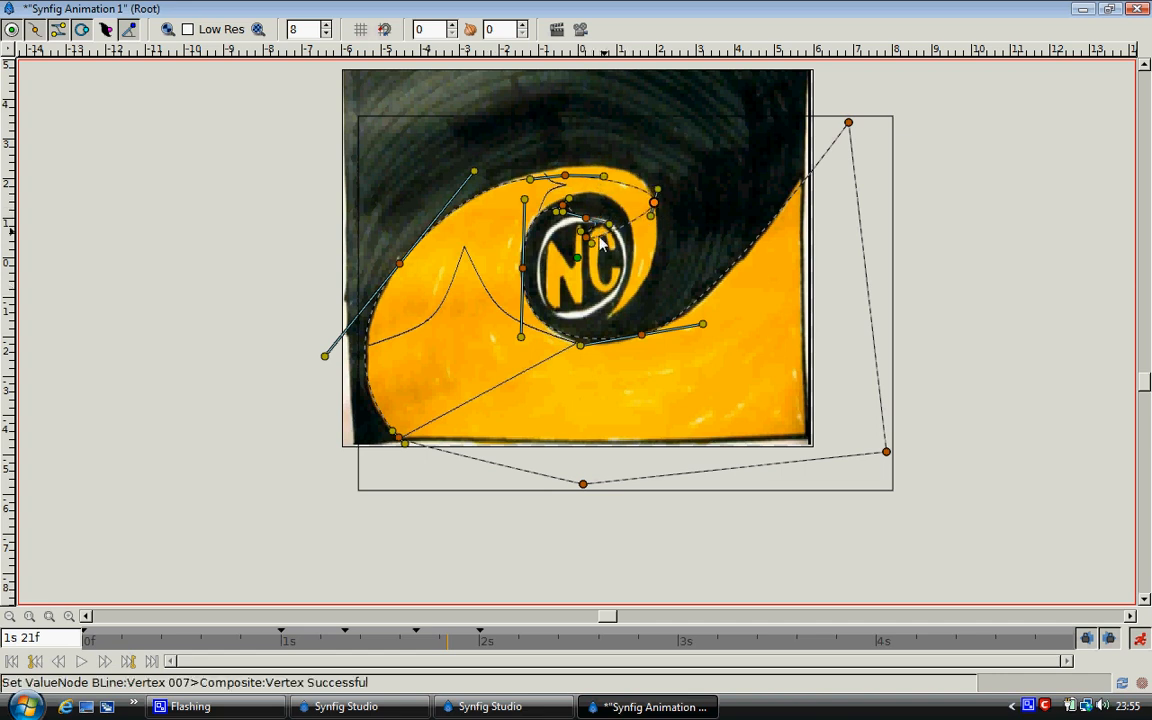
{"action": "left_click_drag", "start_coordinate": [586, 237], "coordinate": [581, 164]}
{"action": "left_click", "coordinate": [587, 219]}
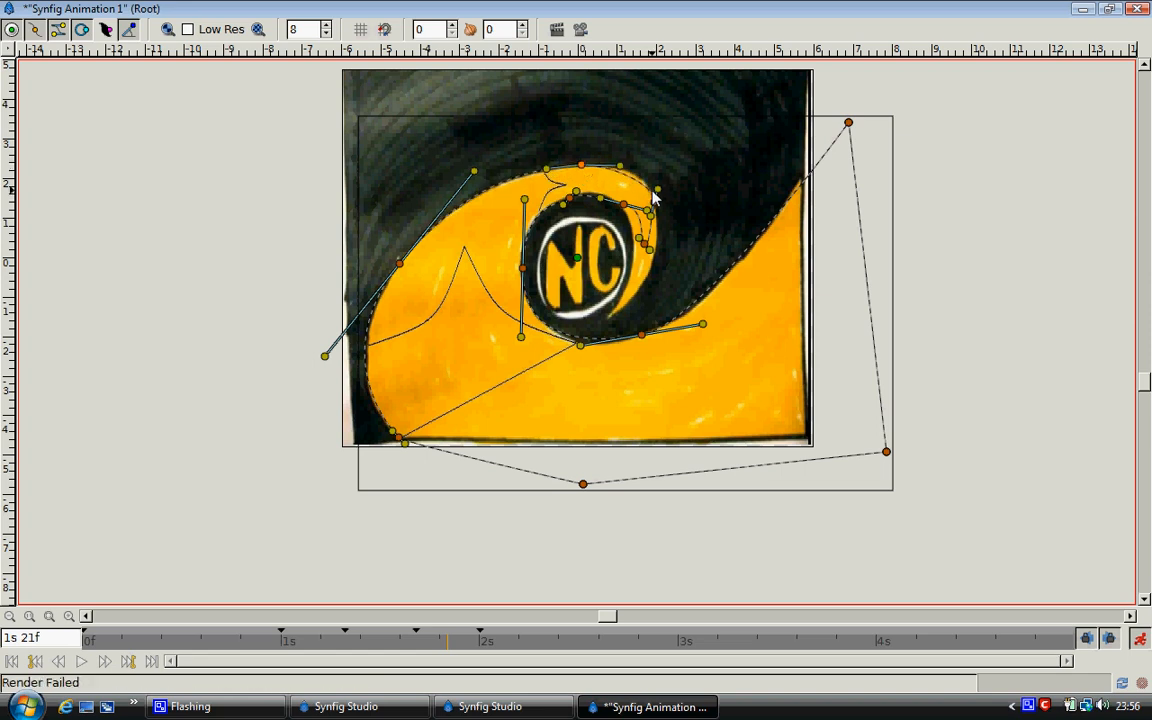
{"action": "left_click_drag", "start_coordinate": [655, 188], "coordinate": [650, 185]}
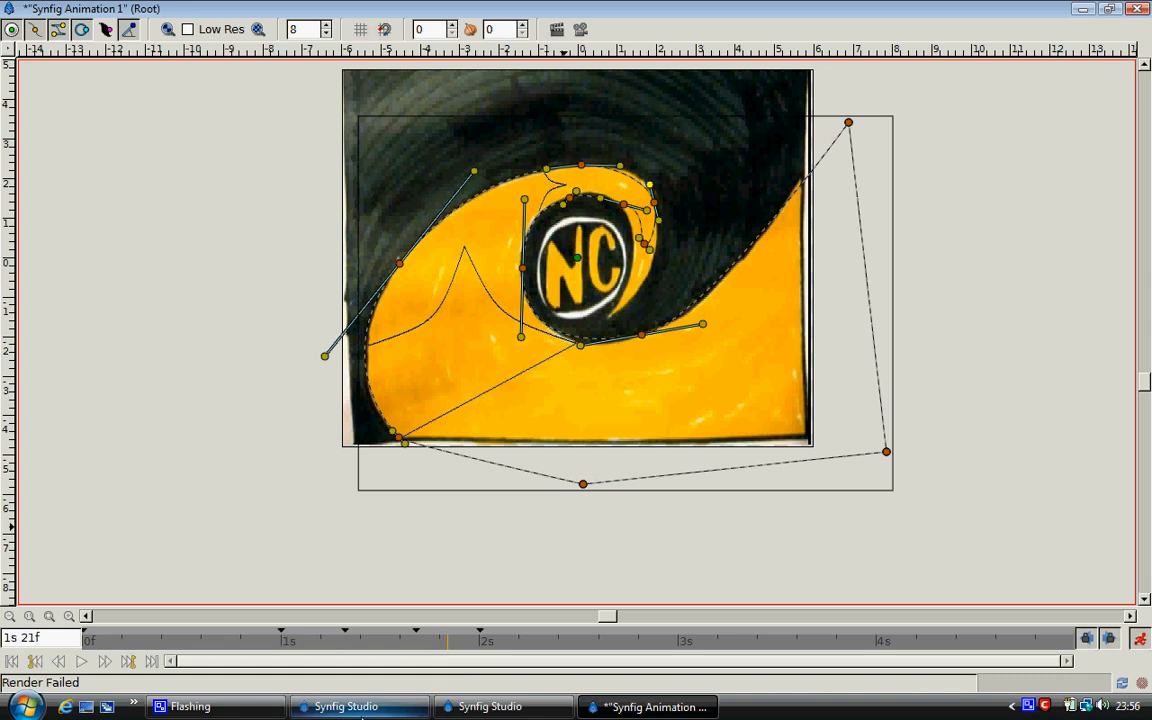
Add a keyframe at 1s 21f and check it in the keyframe list.
{"action": "left_click", "coordinate": [622, 707]}
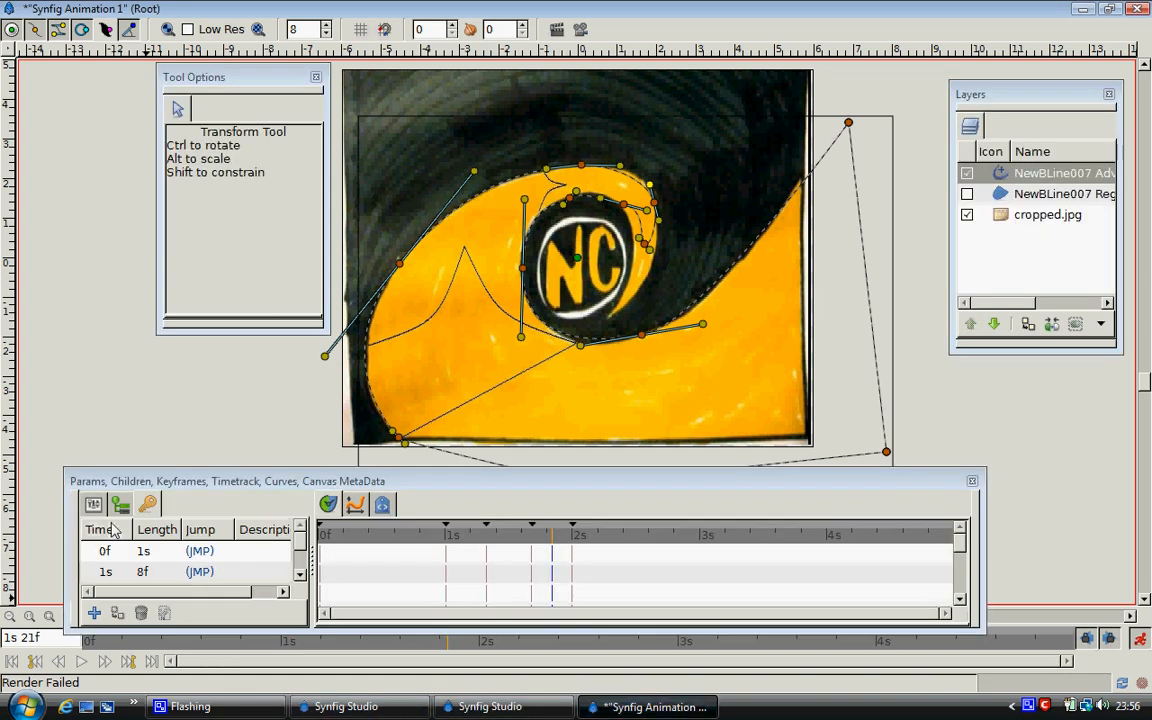
{"action": "left_click", "coordinate": [94, 613]}
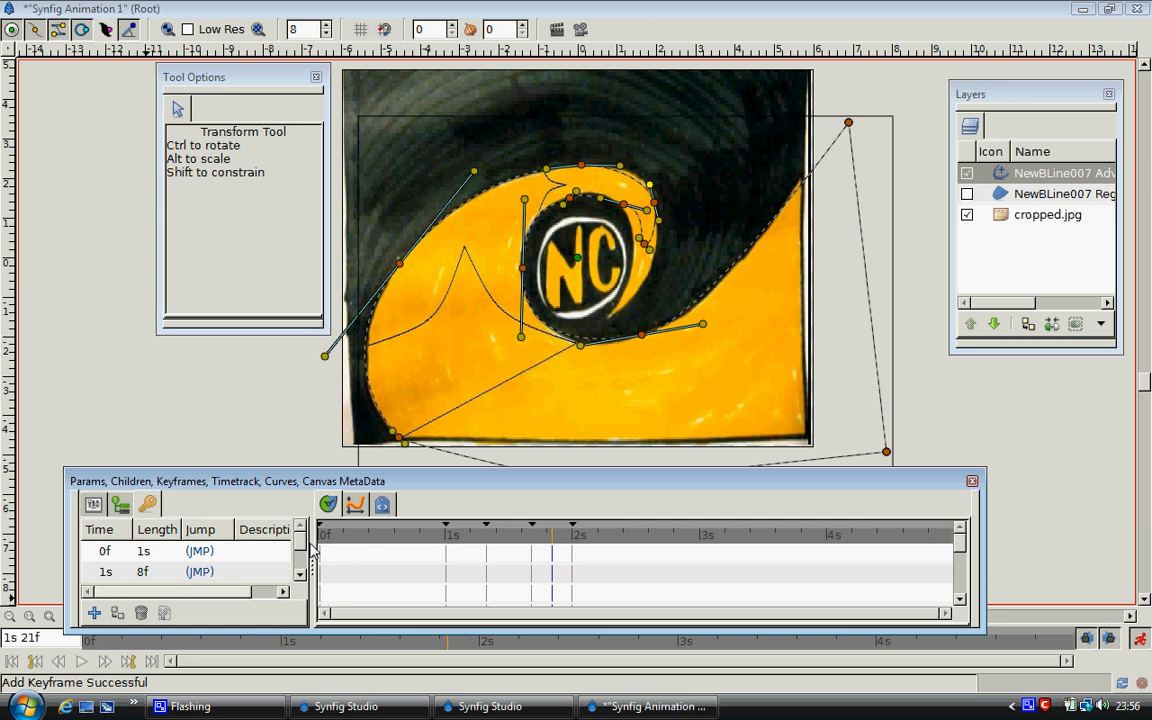
{"action": "left_click_drag", "start_coordinate": [303, 547], "coordinate": [291, 591]}
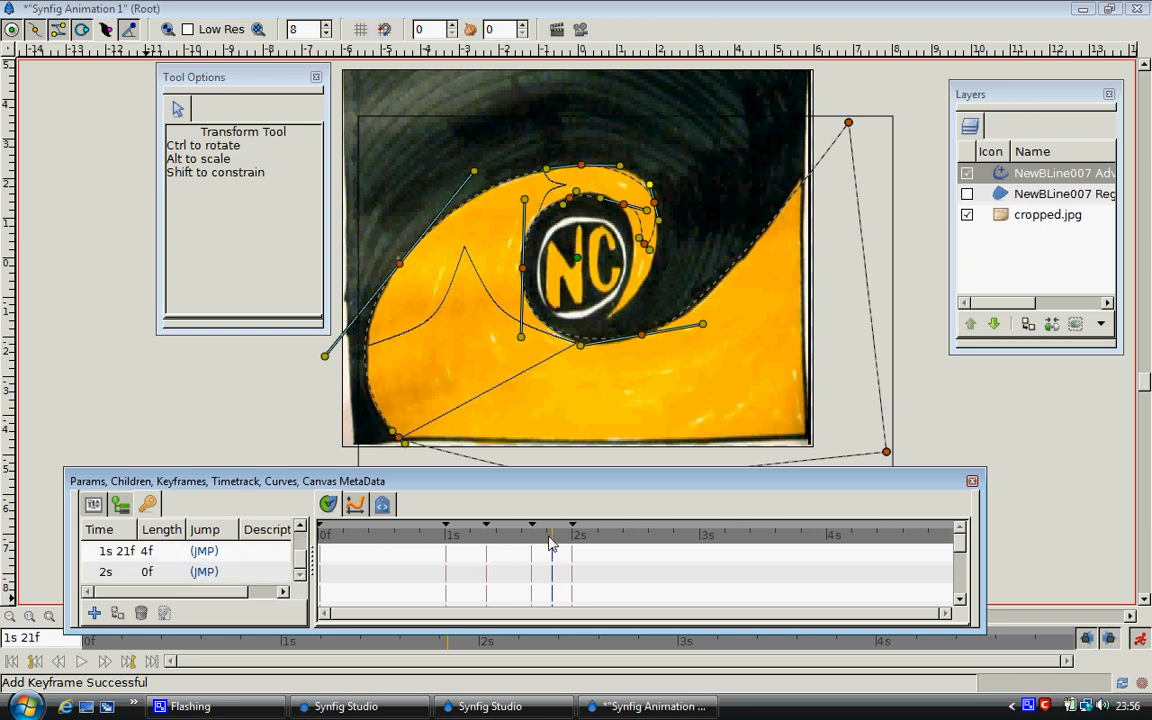
Shift the keyframes earlier, placing the first one after the start at 15f and the last at 1s 15f, and scrub to 1s 13f.
{"action": "left_click_drag", "start_coordinate": [551, 541], "coordinate": [590, 537]}
{"action": "left_click_drag", "start_coordinate": [517, 531], "coordinate": [585, 537]}
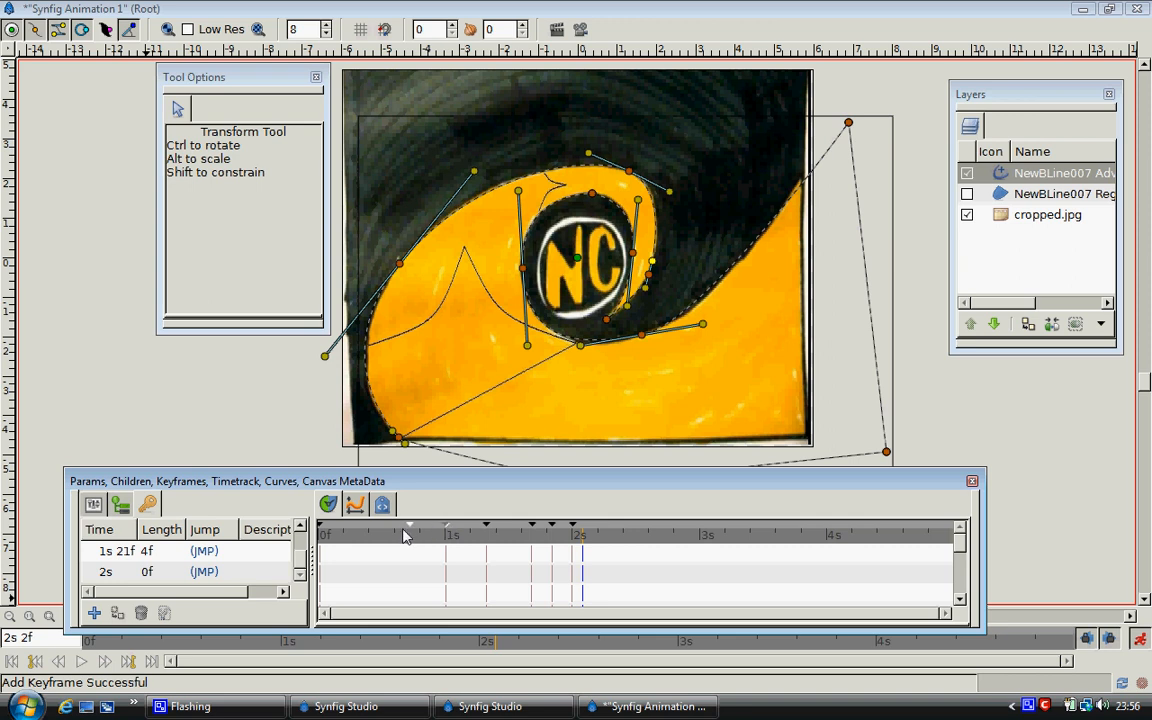
{"action": "left_click_drag", "start_coordinate": [394, 530], "coordinate": [395, 529]}
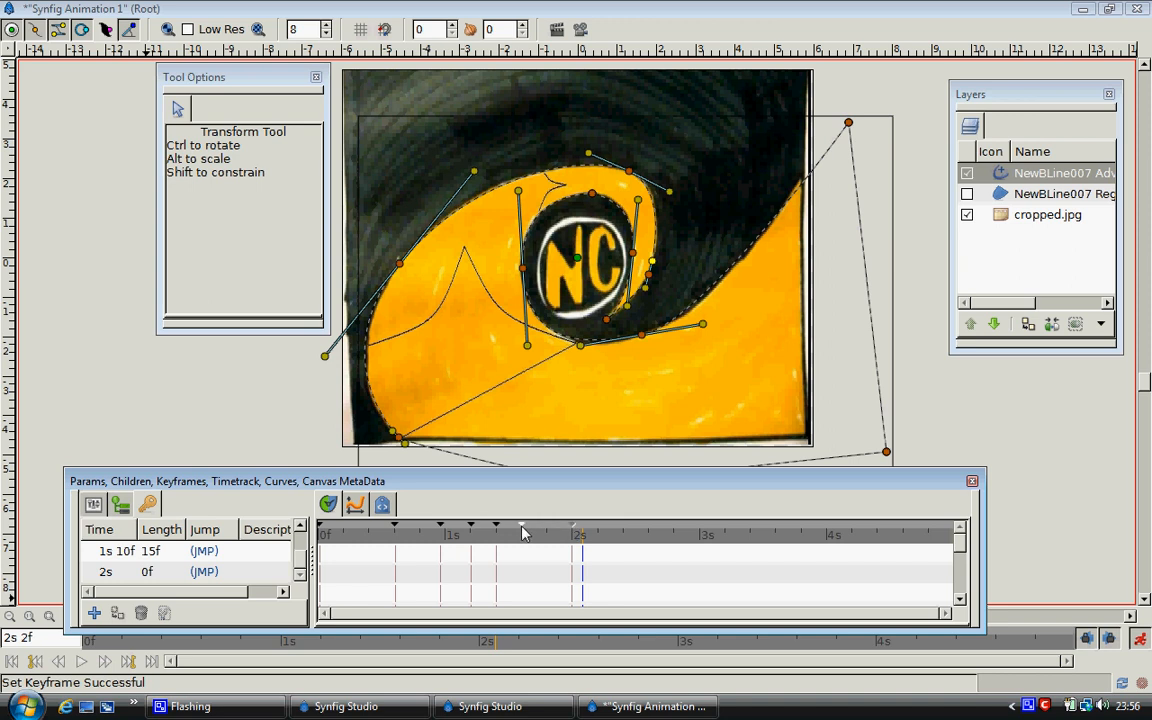
{"action": "left_click_drag", "start_coordinate": [523, 533], "coordinate": [521, 533]}
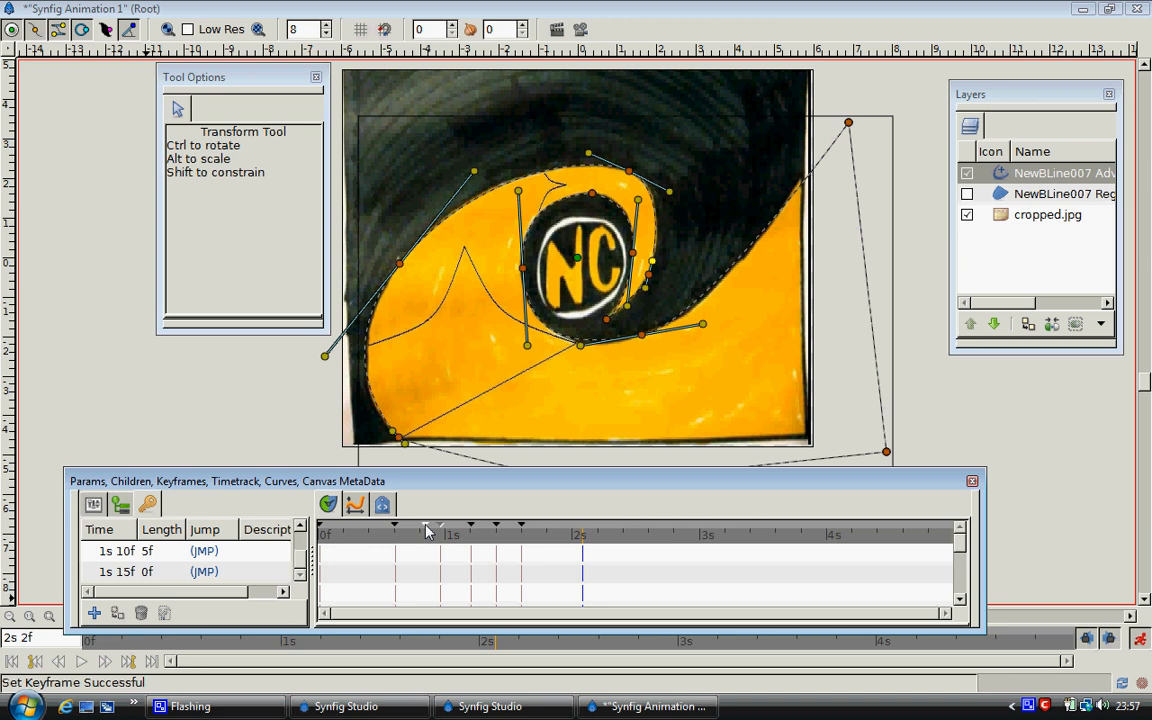
{"action": "left_click_drag", "start_coordinate": [428, 531], "coordinate": [426, 531]}
{"action": "left_click_drag", "start_coordinate": [330, 540], "coordinate": [511, 540]}
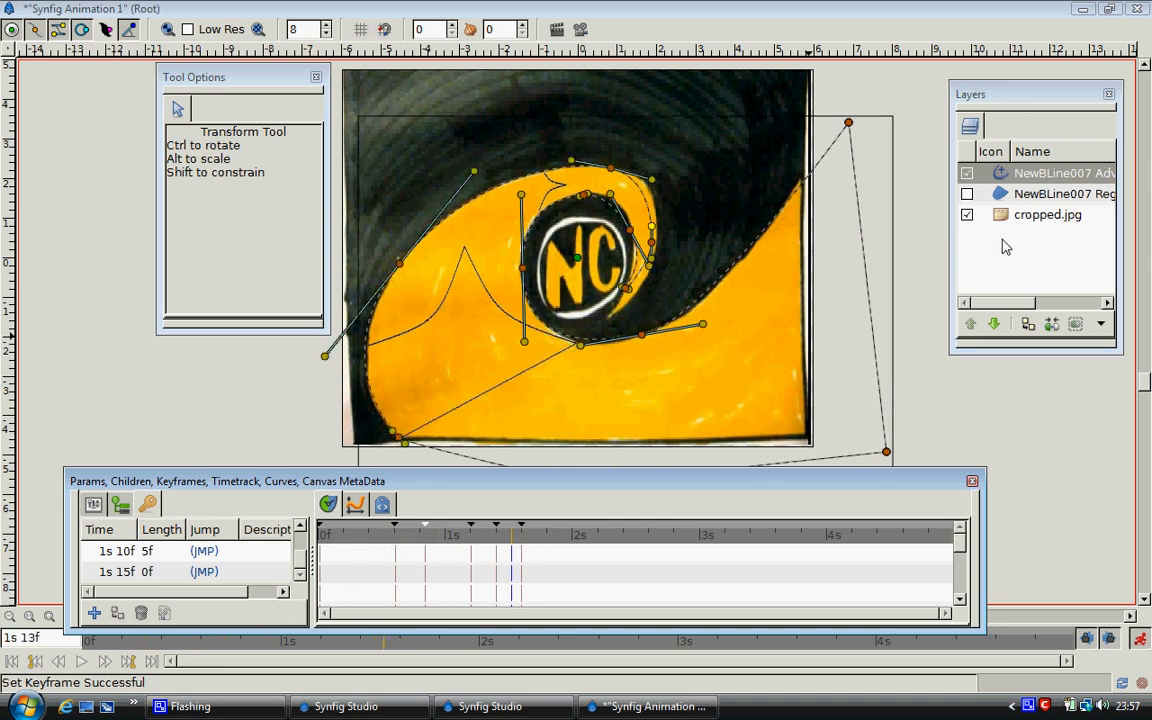
Hide the cropped.jpg layer, show the NewBLine007 Region layer, and set the current time to 15f.
{"action": "left_click", "coordinate": [967, 214]}
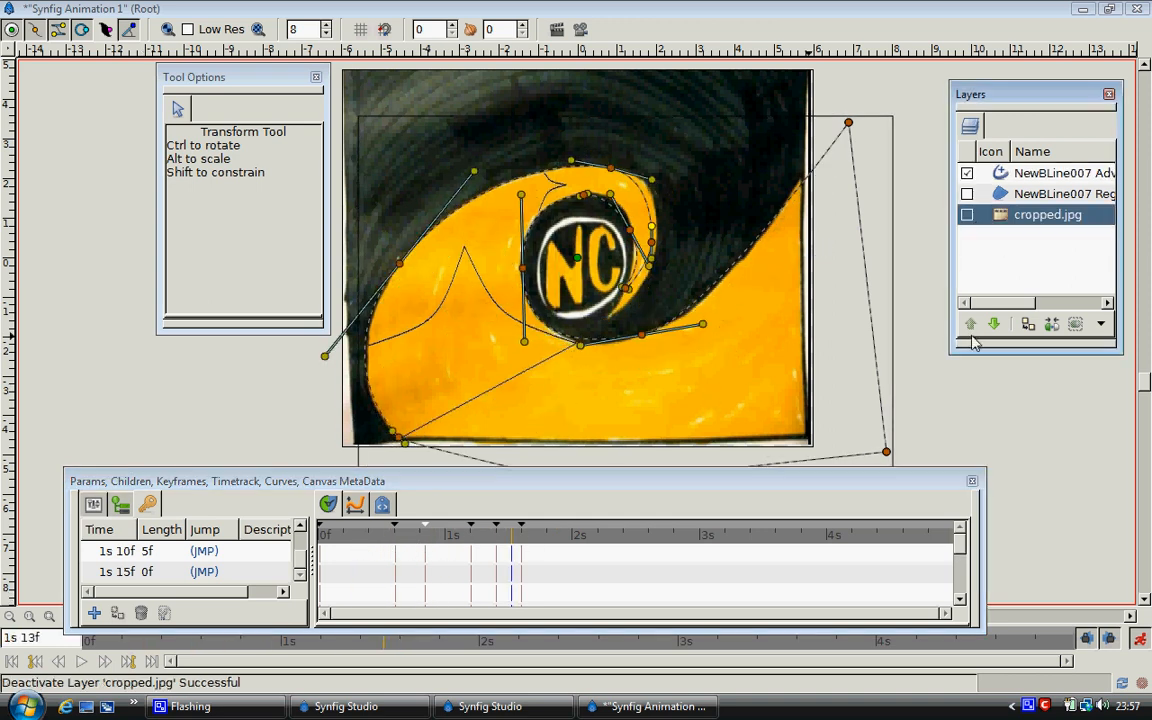
{"action": "left_click", "coordinate": [967, 194]}
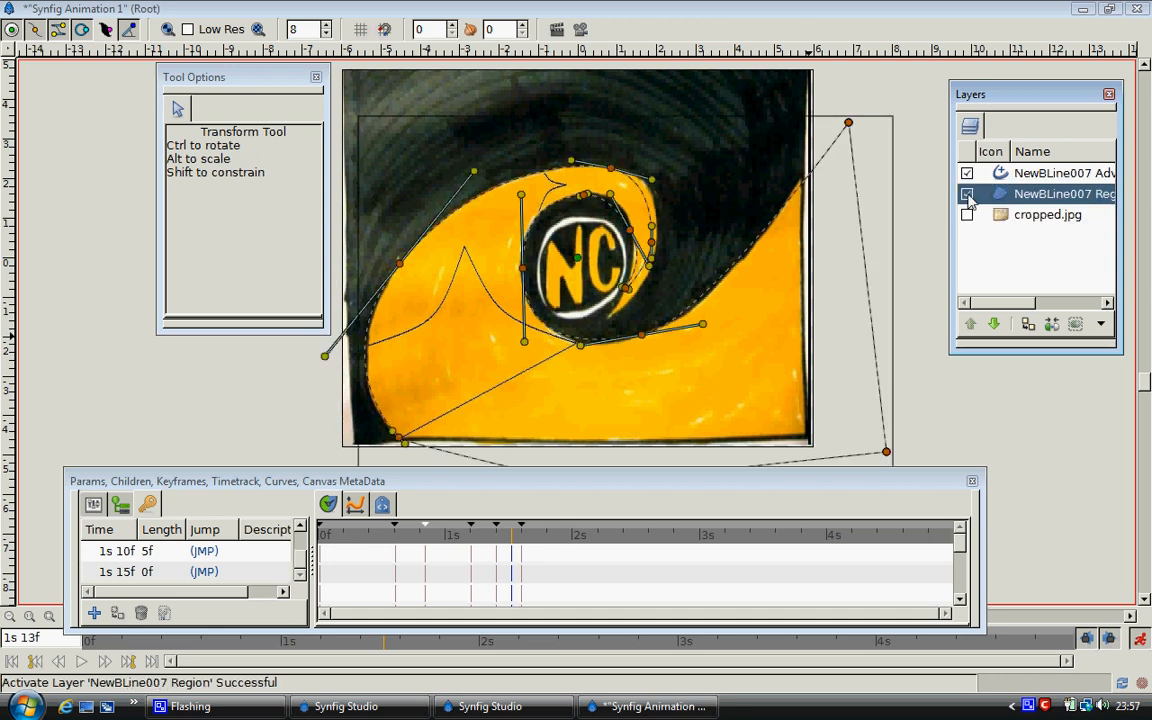
{"action": "left_click_drag", "start_coordinate": [349, 535], "coordinate": [395, 535]}
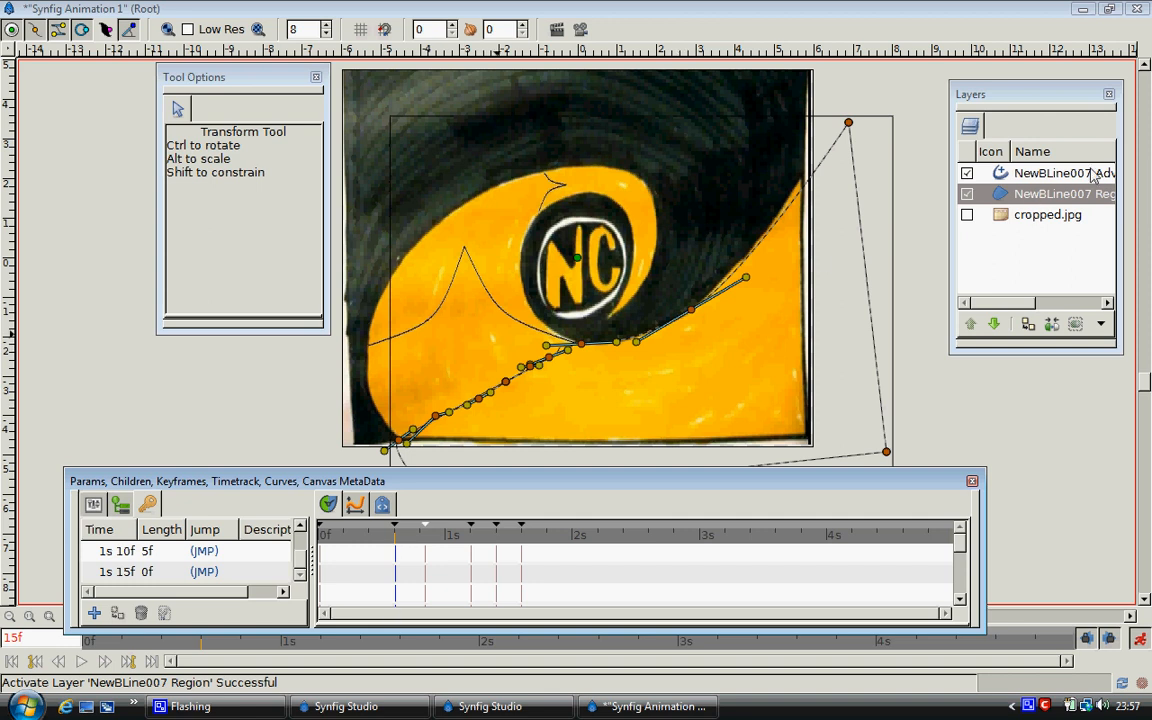
Turn off animate editing mode, set the current time to 1s 2f, and select the swirl's NewBLine007 outline layer.
{"action": "left_click", "coordinate": [1046, 175]}
{"action": "left_click", "coordinate": [1046, 195]}
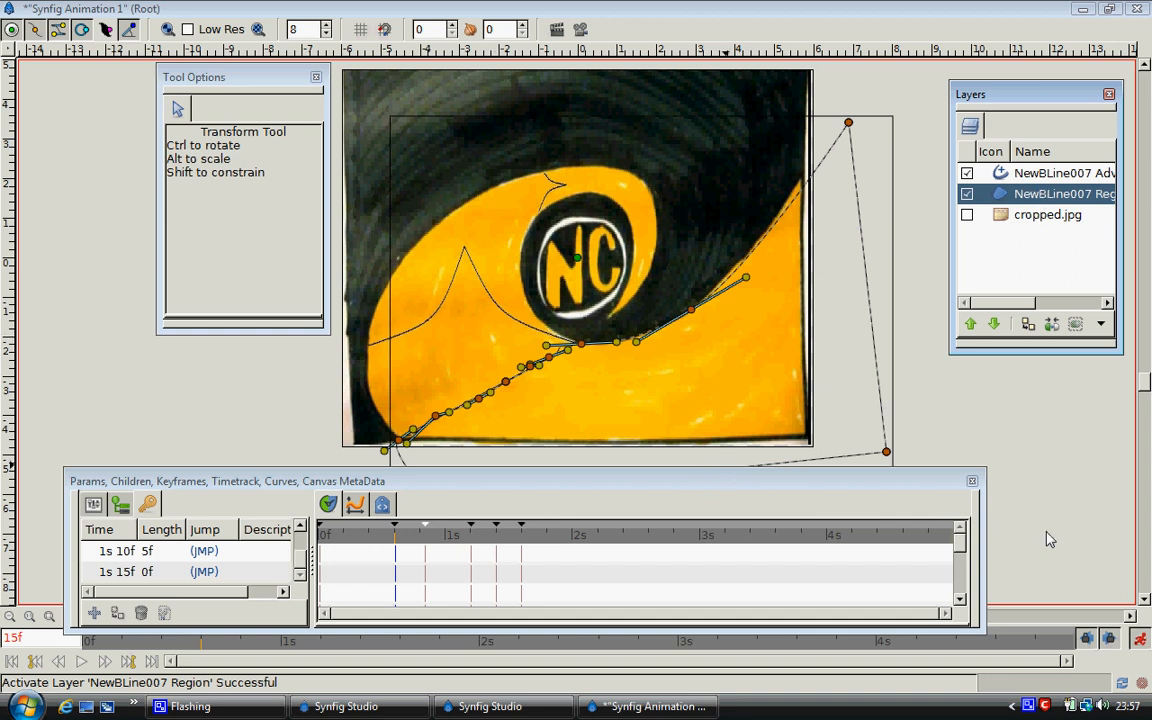
{"action": "left_click", "coordinate": [1139, 638]}
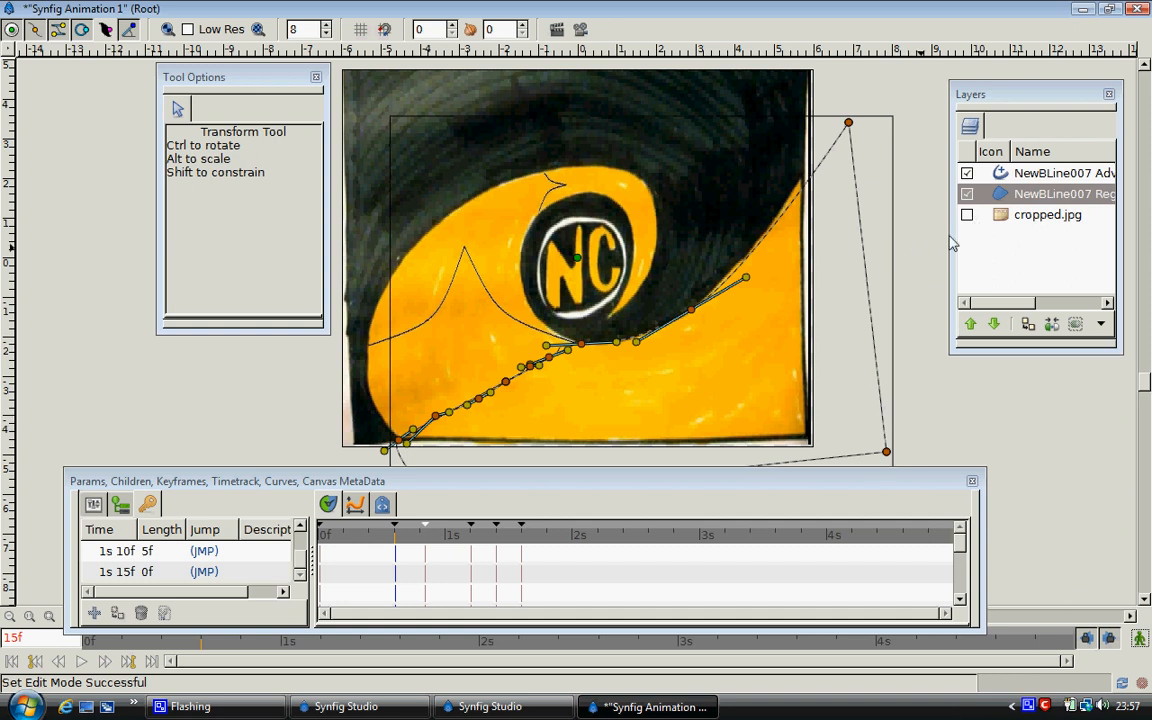
{"action": "left_click", "coordinate": [1028, 229]}
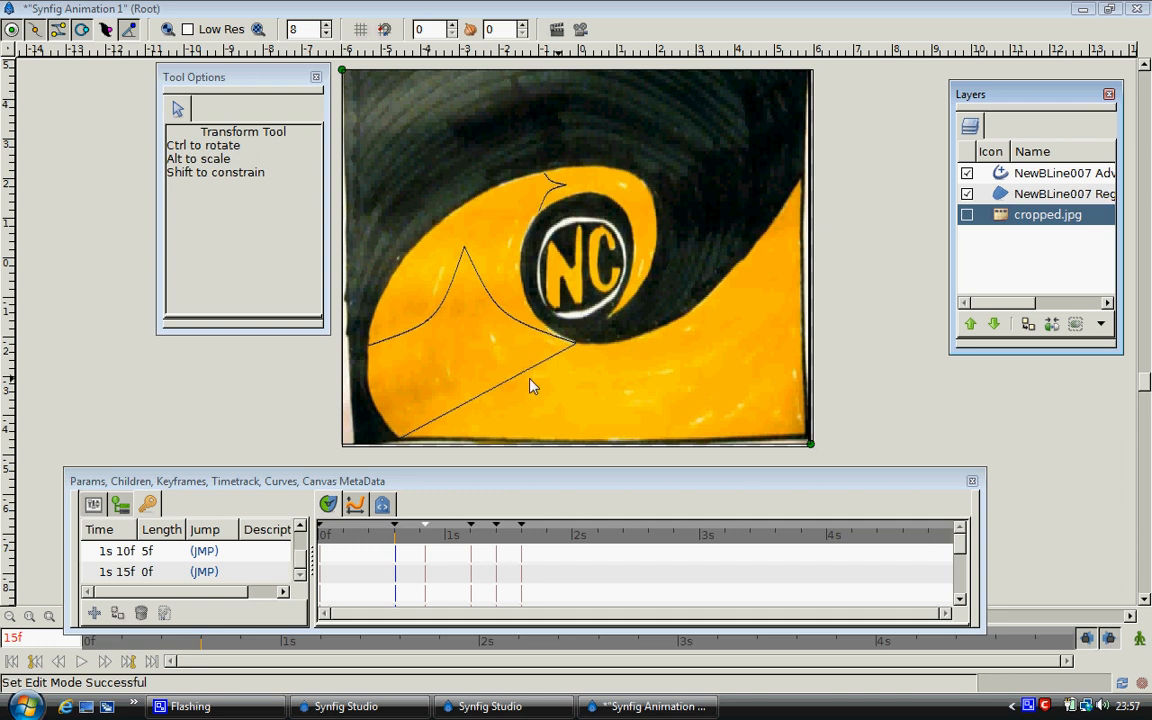
{"action": "left_click_drag", "start_coordinate": [396, 553], "coordinate": [456, 543]}
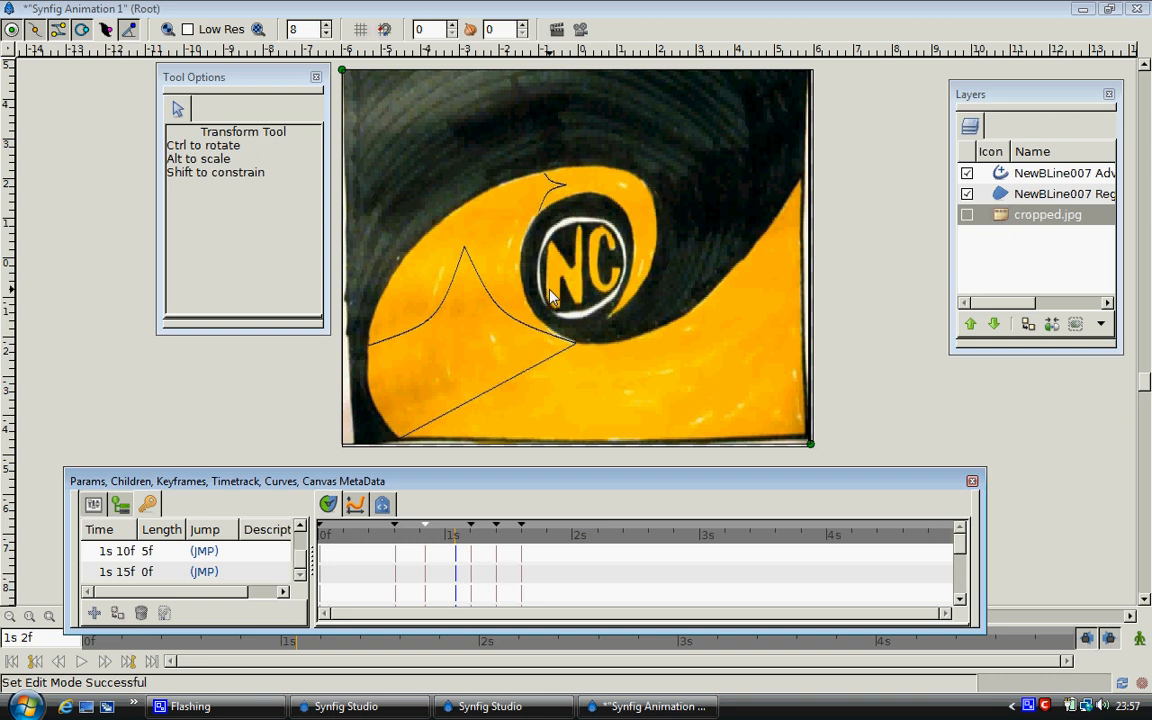
{"action": "left_click", "coordinate": [1050, 194]}
{"action": "left_click", "coordinate": [1050, 175]}
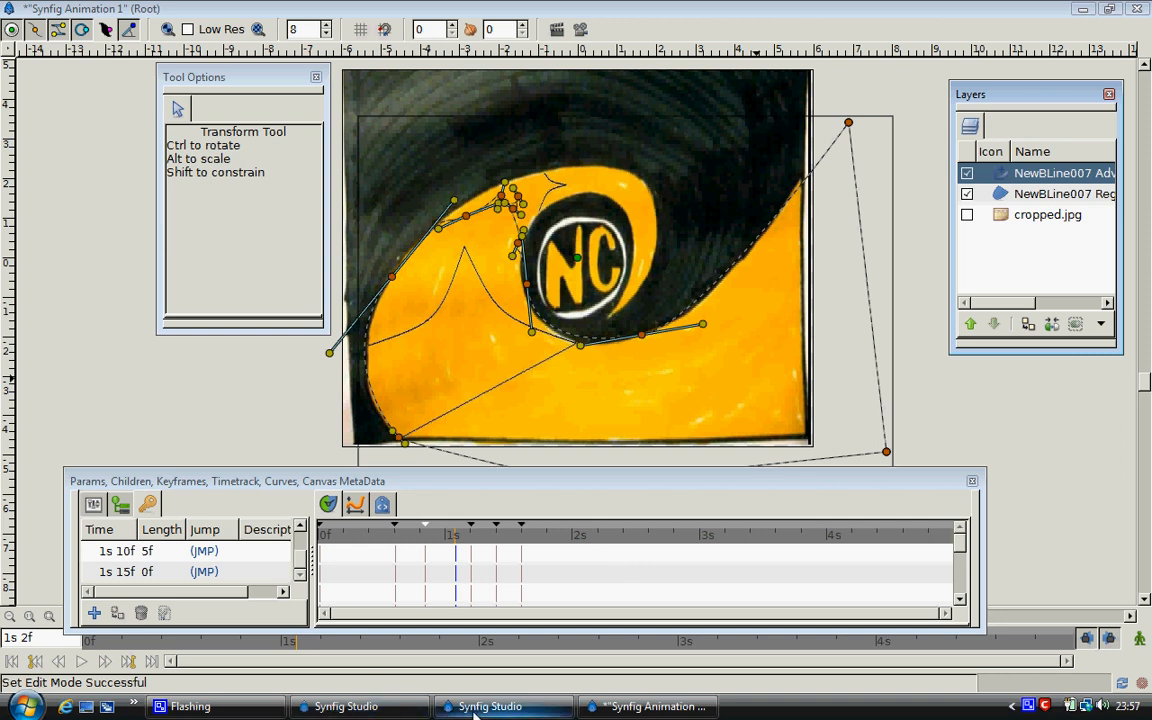
Open the render settings and review the available target formats, the time settings and the image size settings.
{"action": "left_click", "coordinate": [557, 29]}
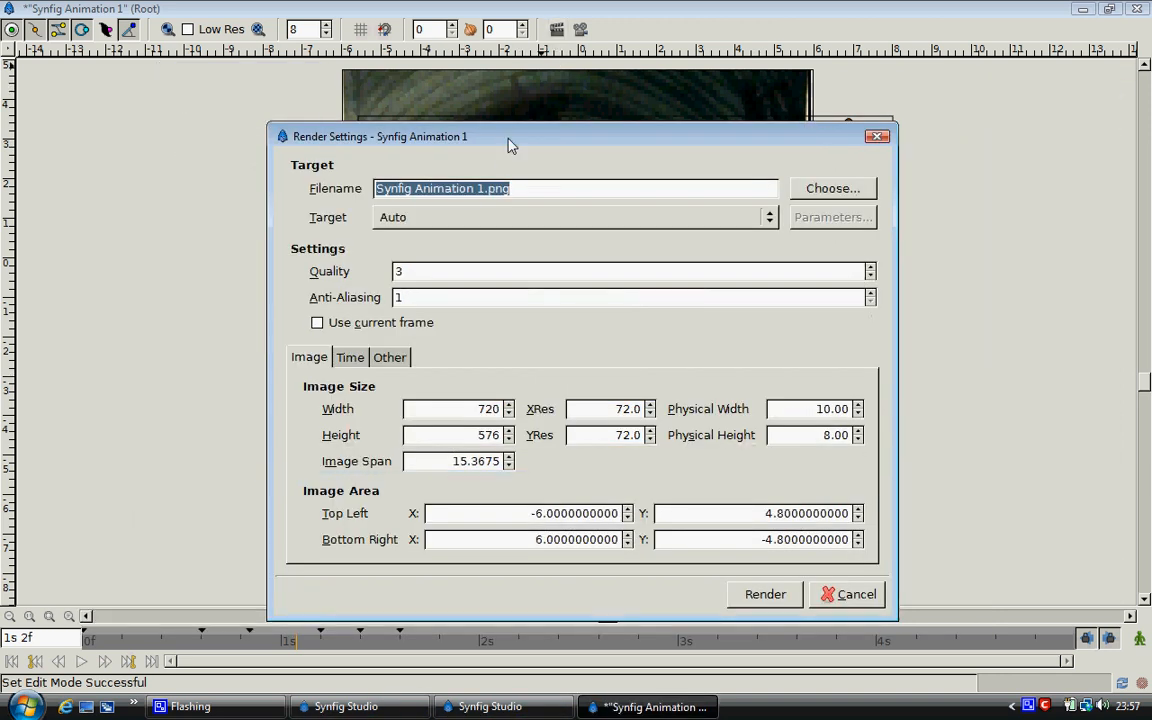
{"action": "left_click", "coordinate": [491, 219]}
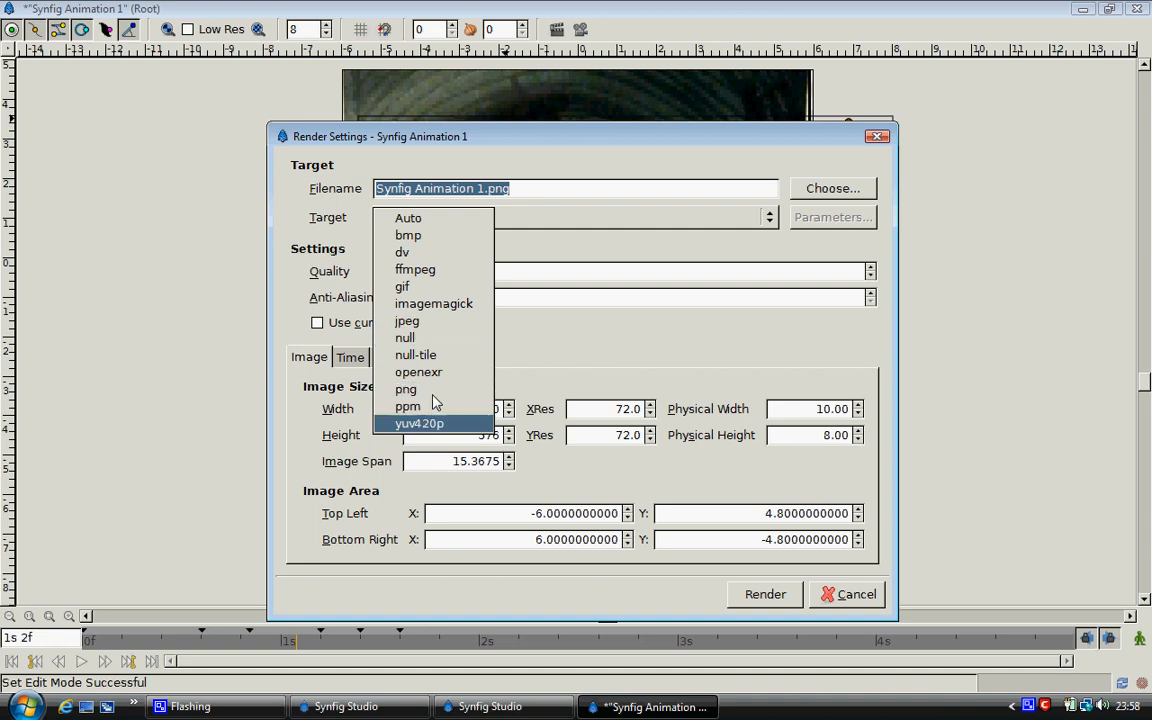
{"action": "left_click", "coordinate": [614, 158]}
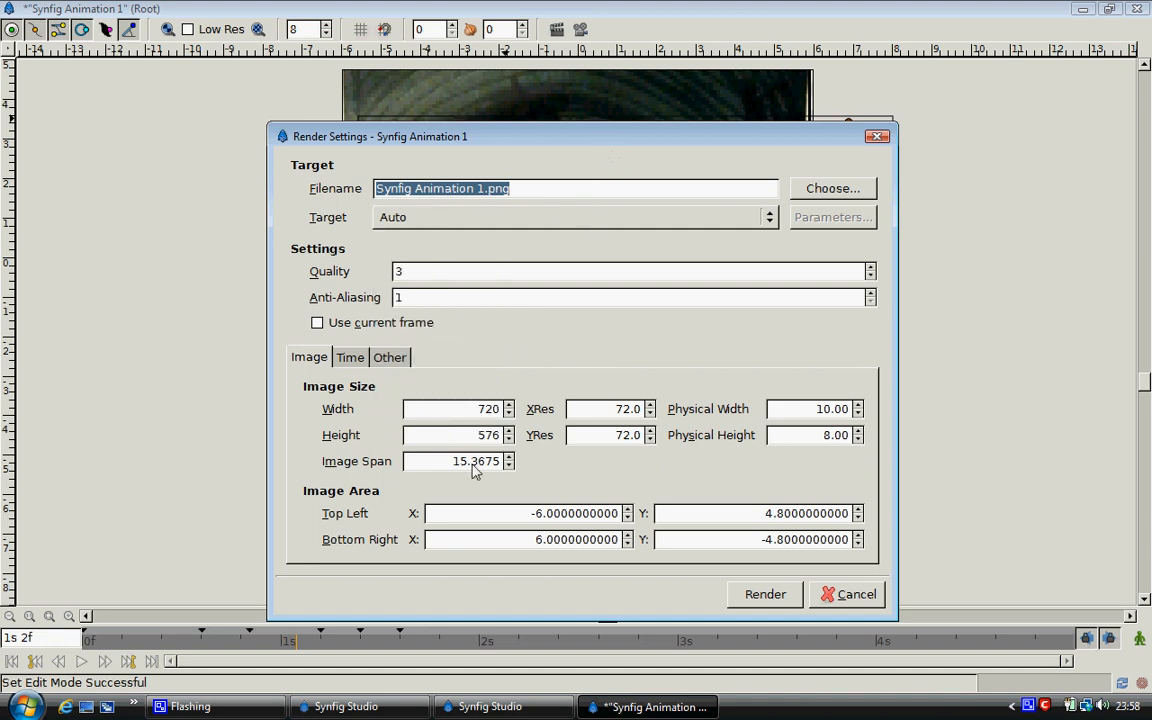
{"action": "left_click", "coordinate": [362, 363]}
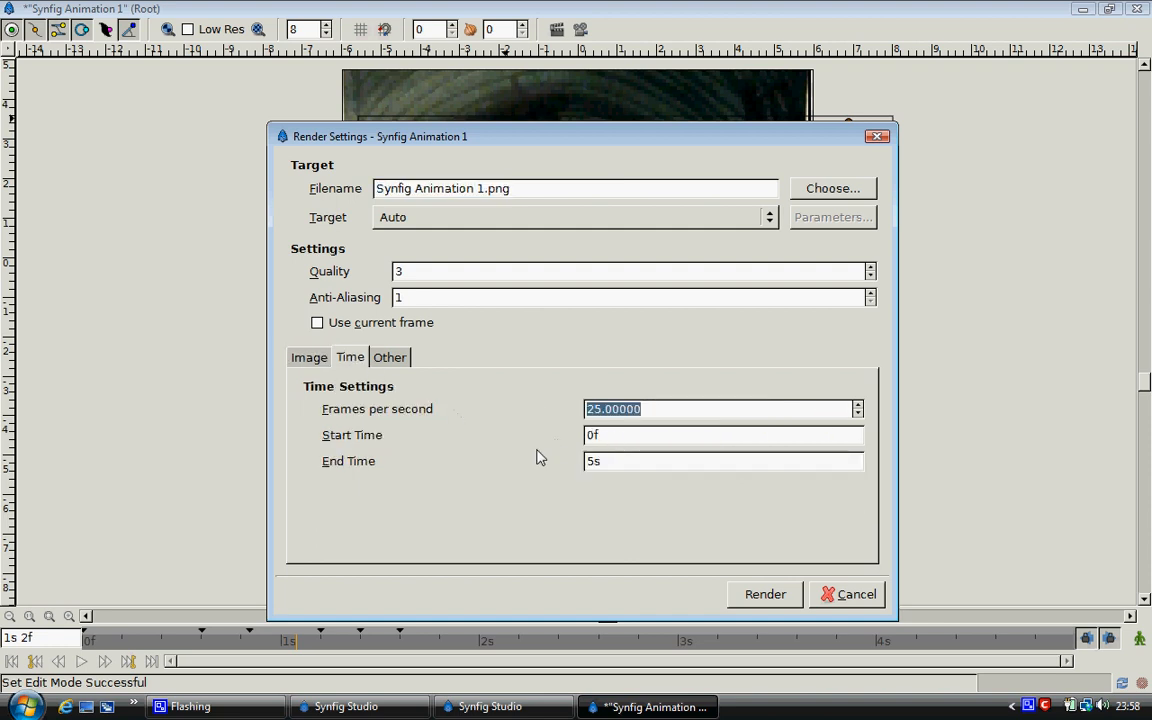
{"action": "left_click", "coordinate": [318, 362]}
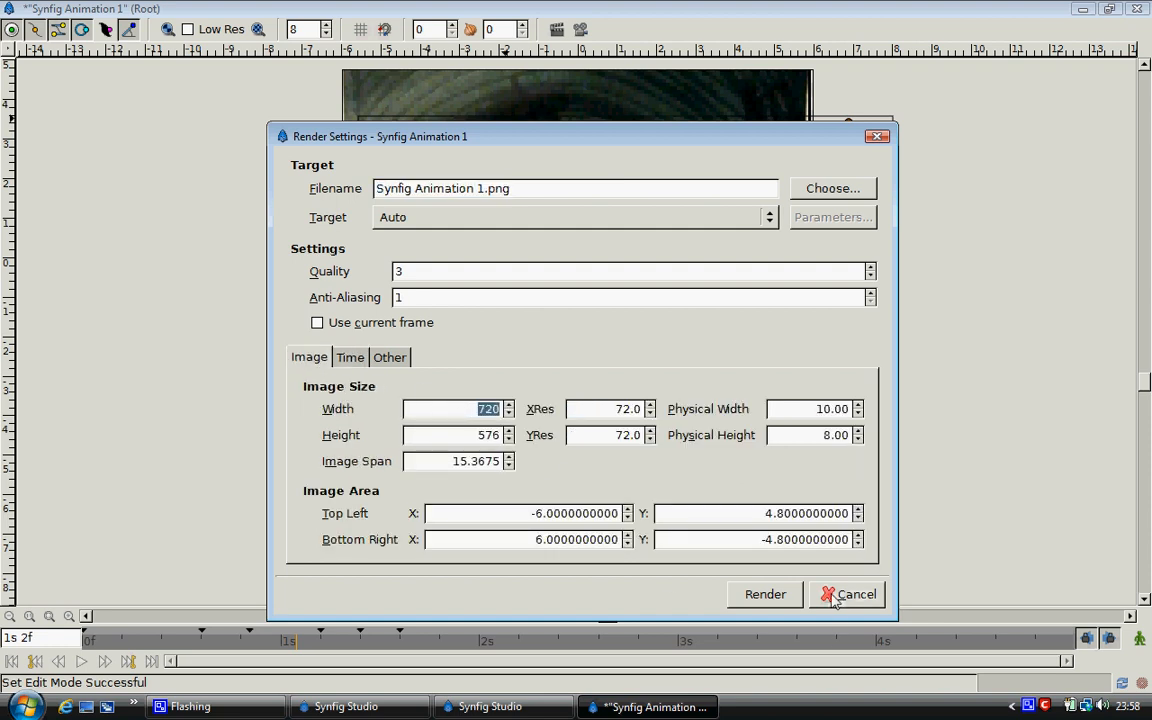
Browse the Desktop as save location for the render output, and close the render settings without saving or rendering.
{"action": "left_click", "coordinate": [812, 192]}
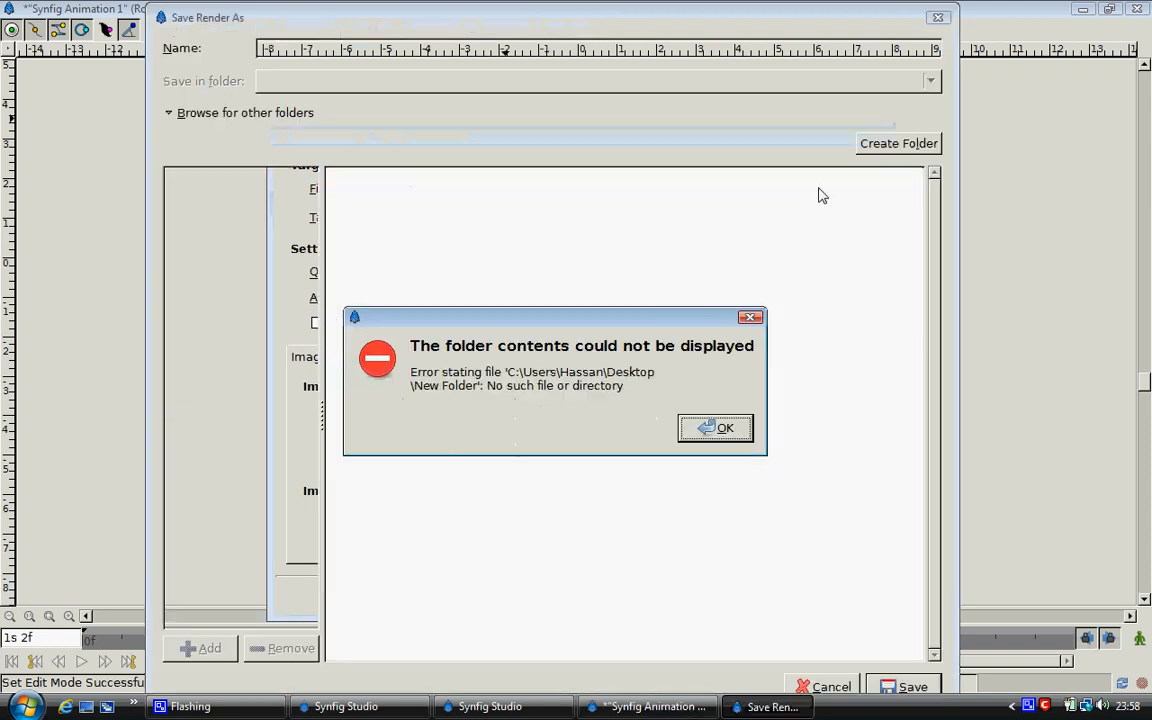
{"action": "left_click", "coordinate": [700, 430]}
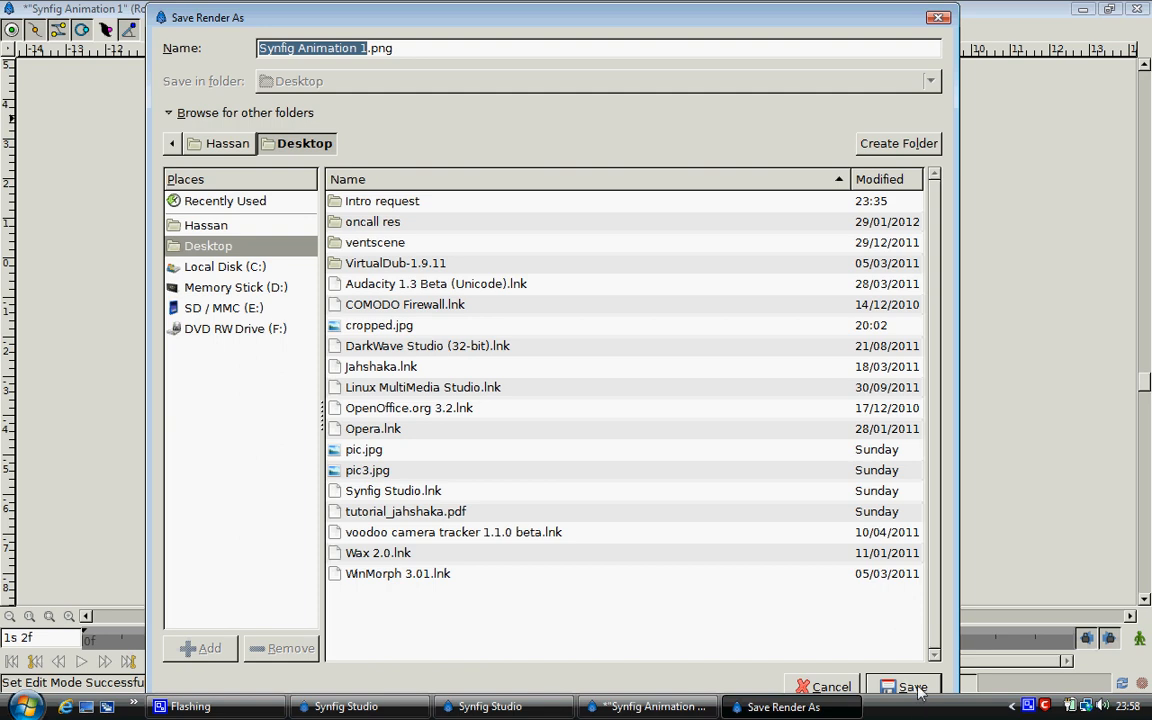
{"action": "left_click_drag", "start_coordinate": [527, 20], "coordinate": [563, 26]}
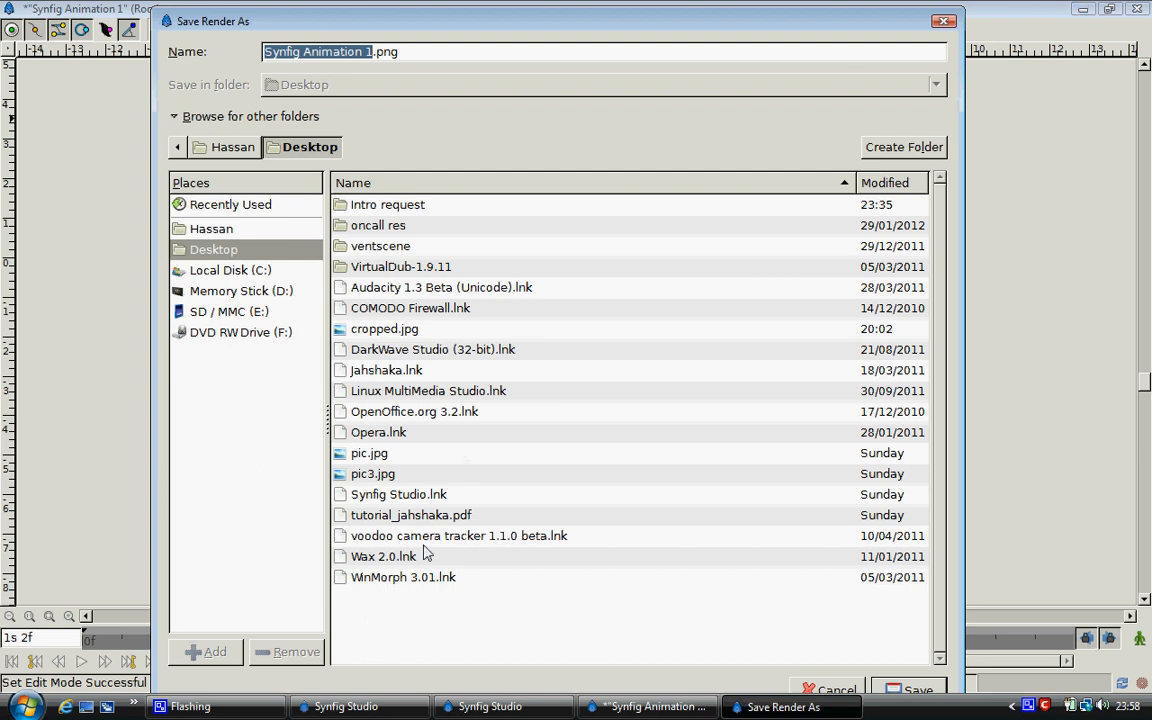
{"action": "left_click", "coordinate": [945, 22]}
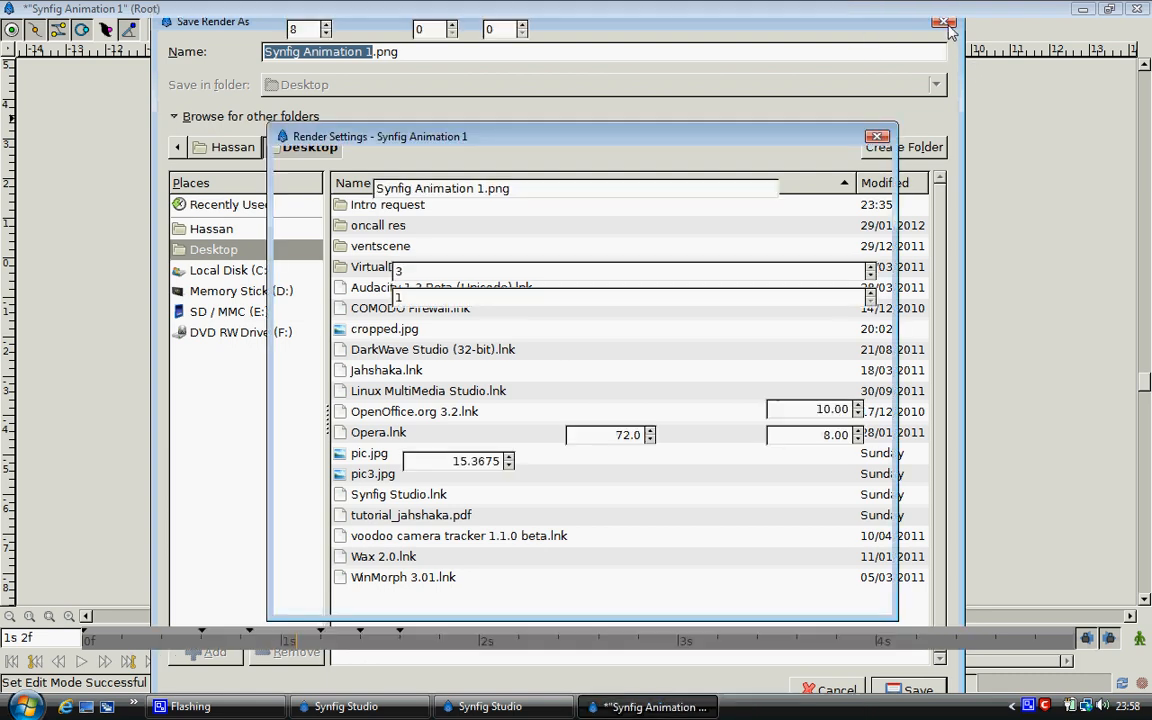
{"action": "left_click", "coordinate": [877, 137]}
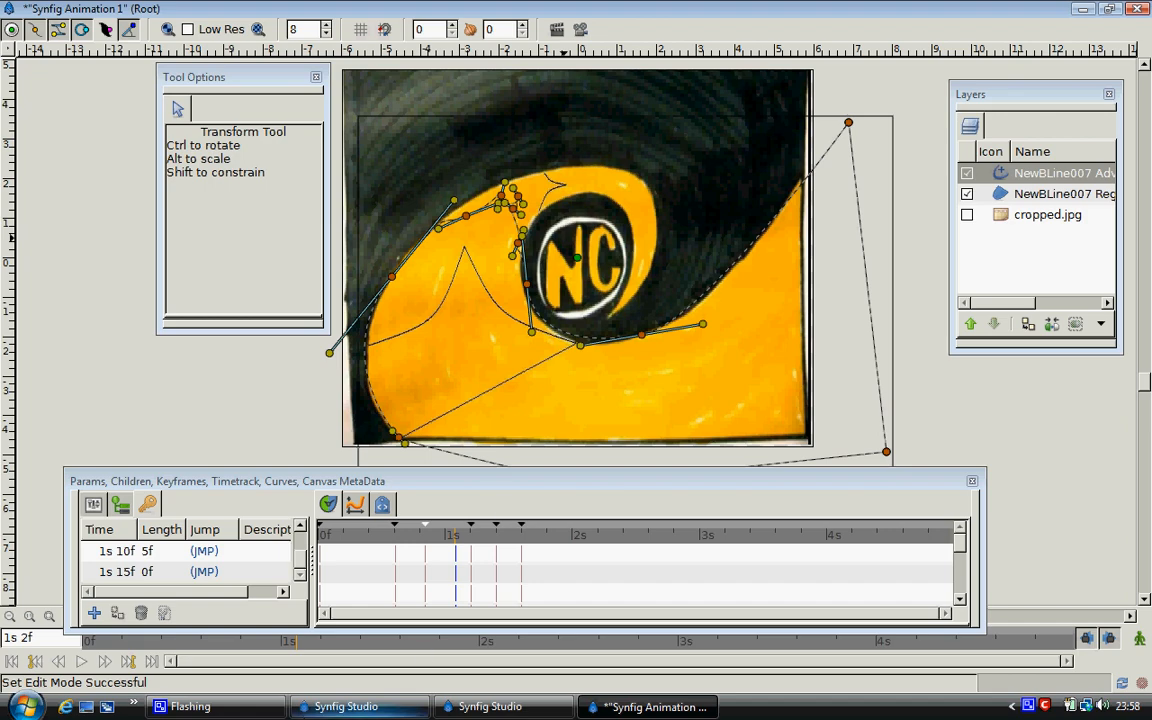
Close Synfig Studio and refresh the desktop.
{"action": "right_click", "coordinate": [363, 707]}
{"action": "left_click", "coordinate": [395, 645]}
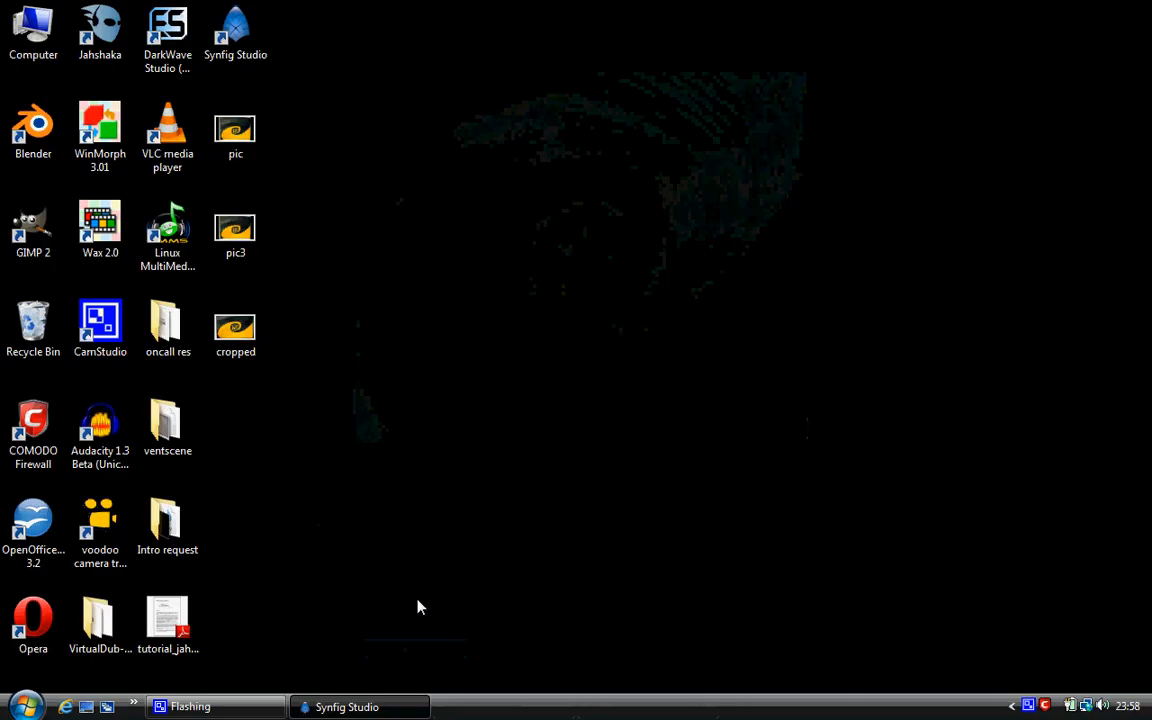
{"action": "left_click", "coordinate": [686, 376]}
{"action": "right_click", "coordinate": [401, 237]}
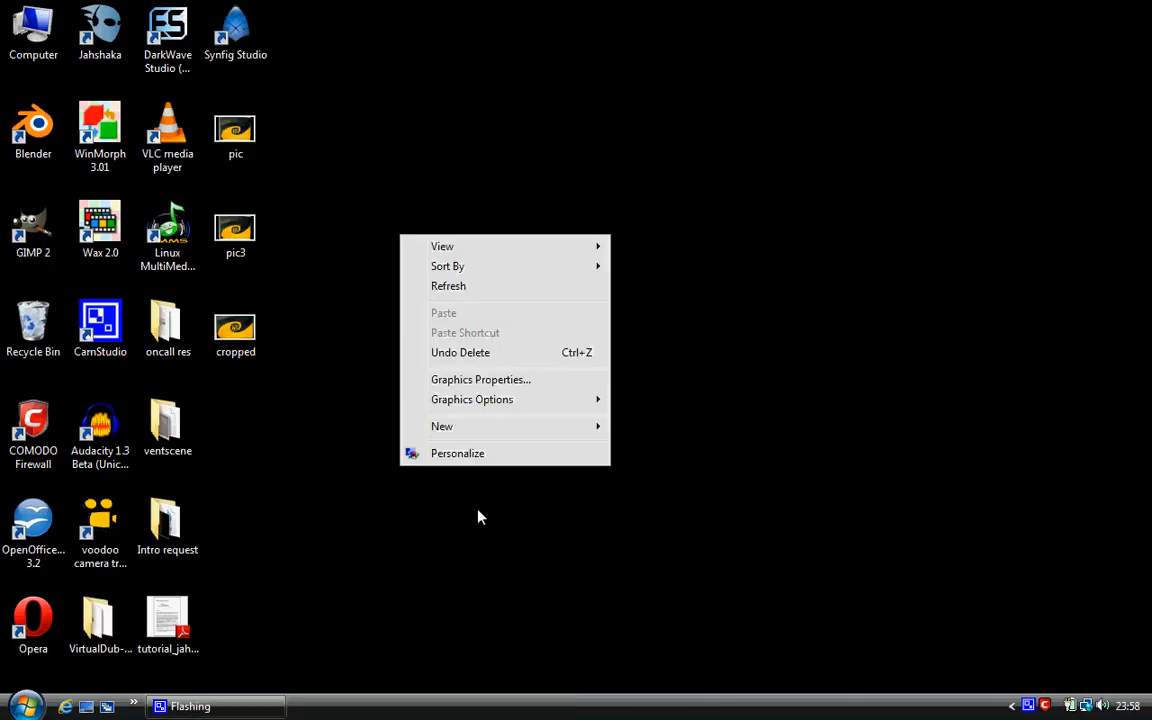
{"action": "left_click", "coordinate": [446, 286]}
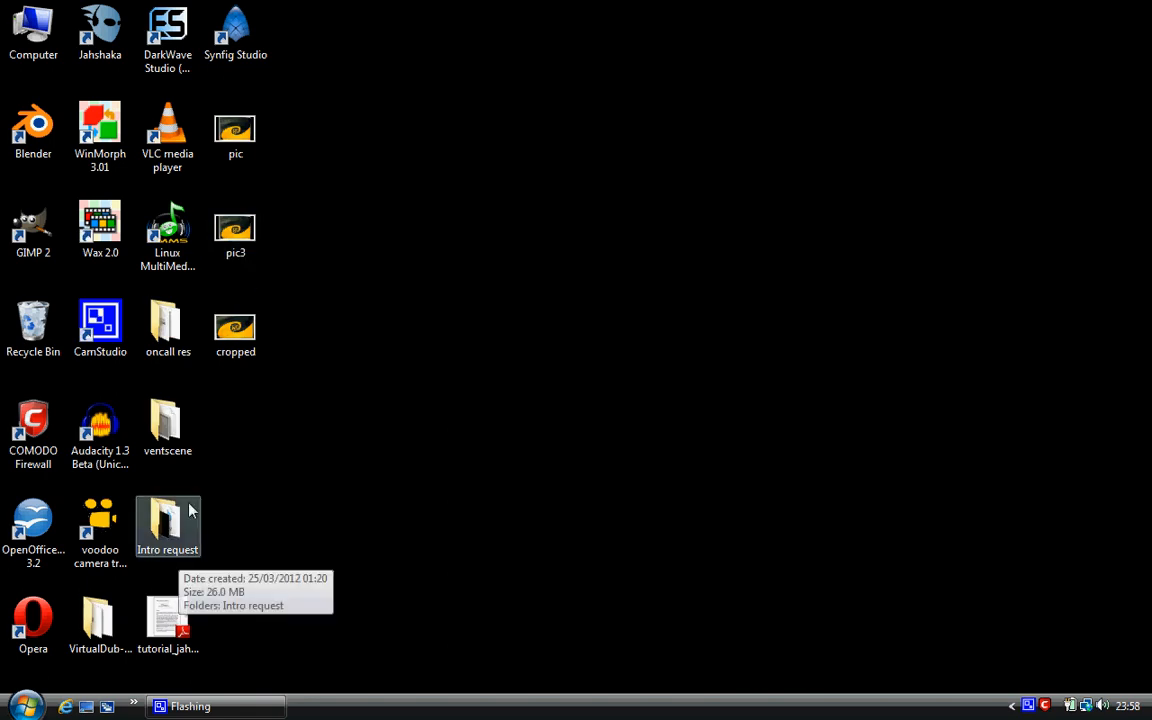
Open the Swooshin folder inside Intro request > Swooshintro in a maximized window.
{"action": "double_click", "coordinate": [172, 545]}
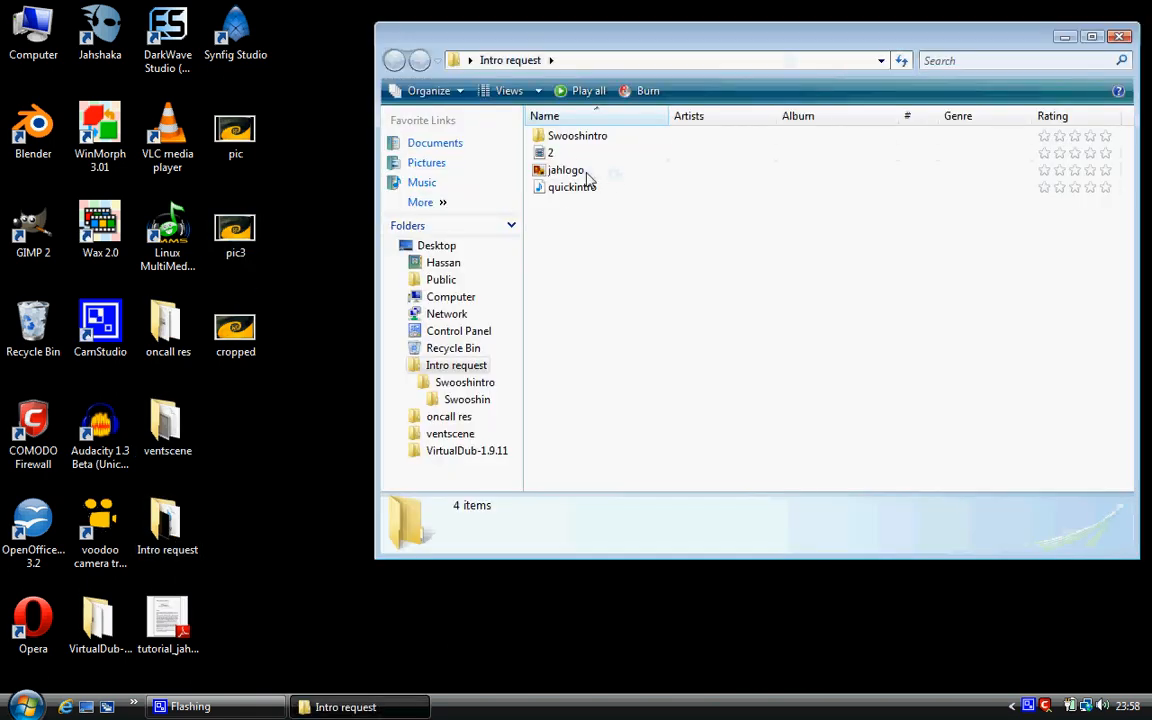
{"action": "double_click", "coordinate": [590, 145]}
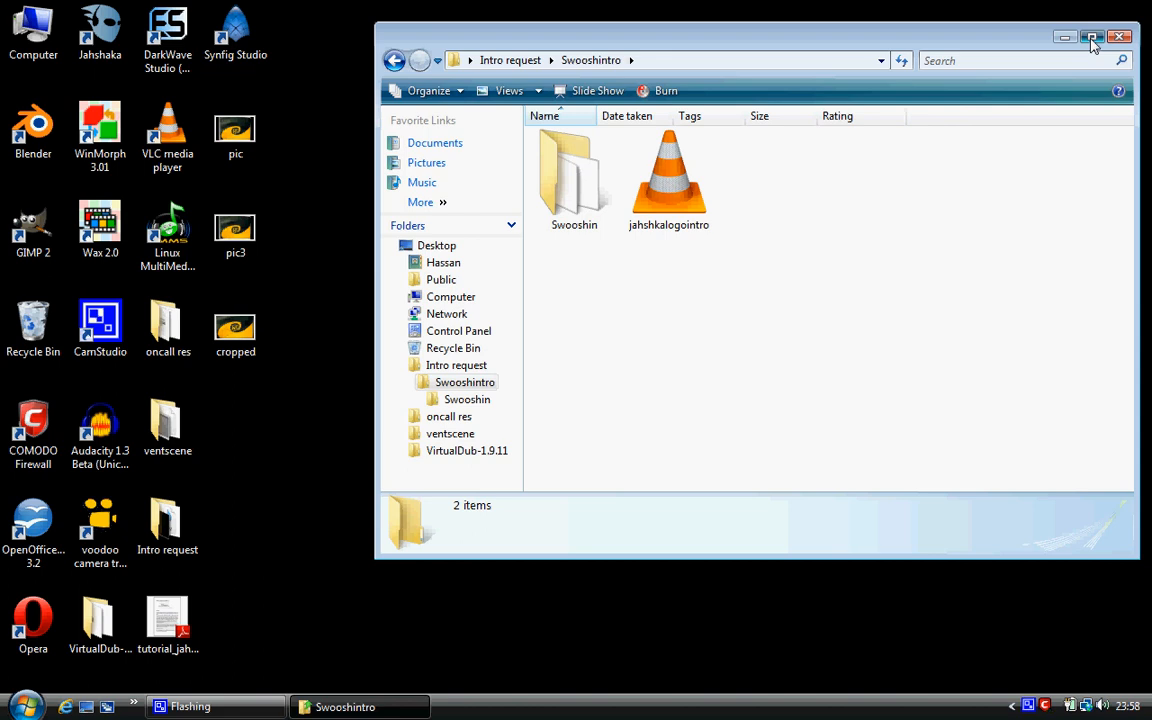
{"action": "double_click", "coordinate": [980, 37]}
{"action": "double_click", "coordinate": [200, 170]}
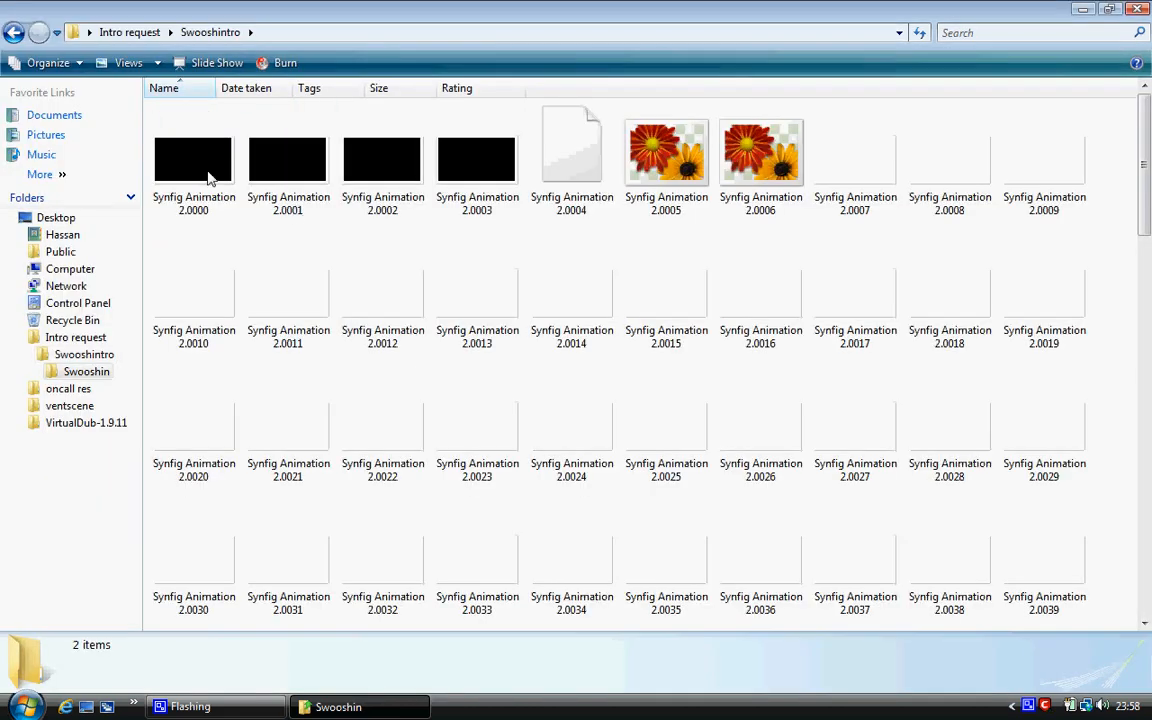
View the rendered PNG frames one after another starting from Synfig Animation 2.0000, and close the image viewer.
{"action": "double_click", "coordinate": [196, 162]}
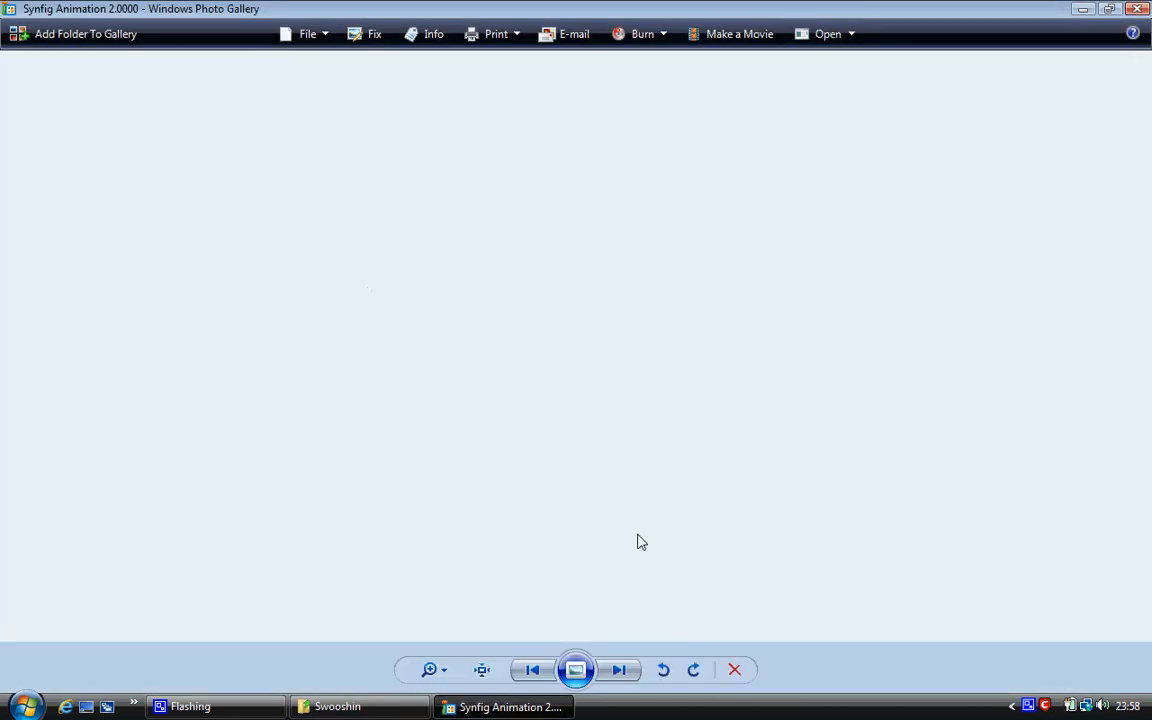
{"action": "left_click", "coordinate": [616, 678]}
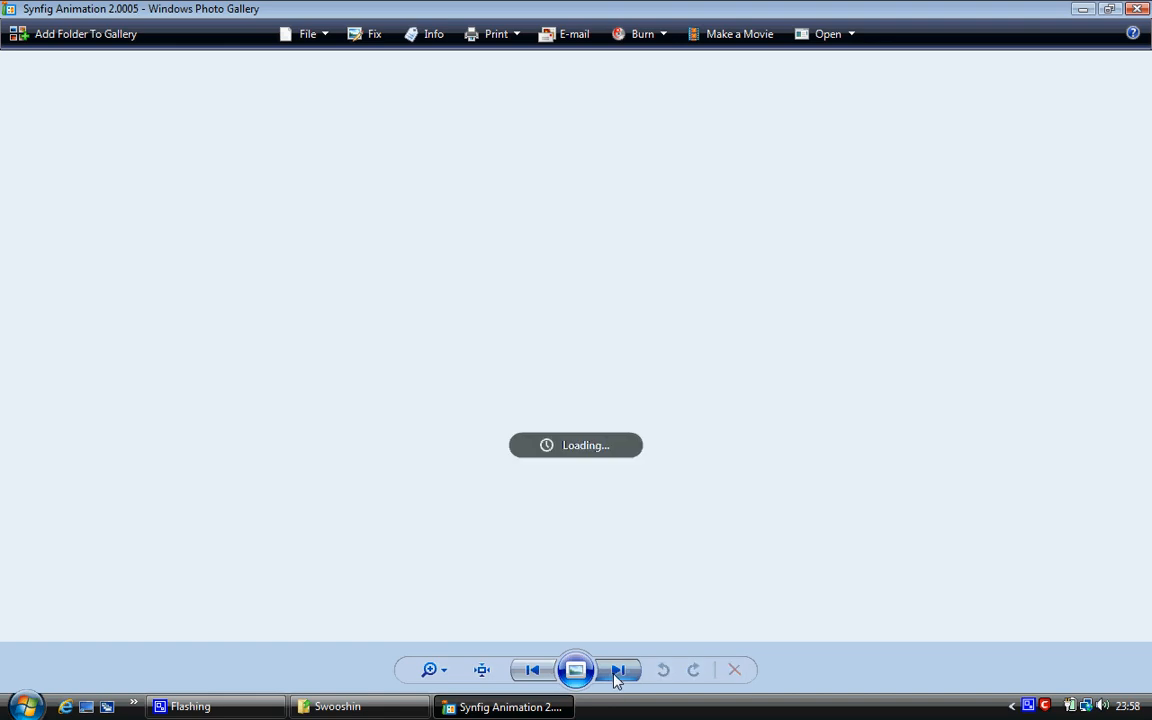
{"action": "left_click", "coordinate": [616, 678]}
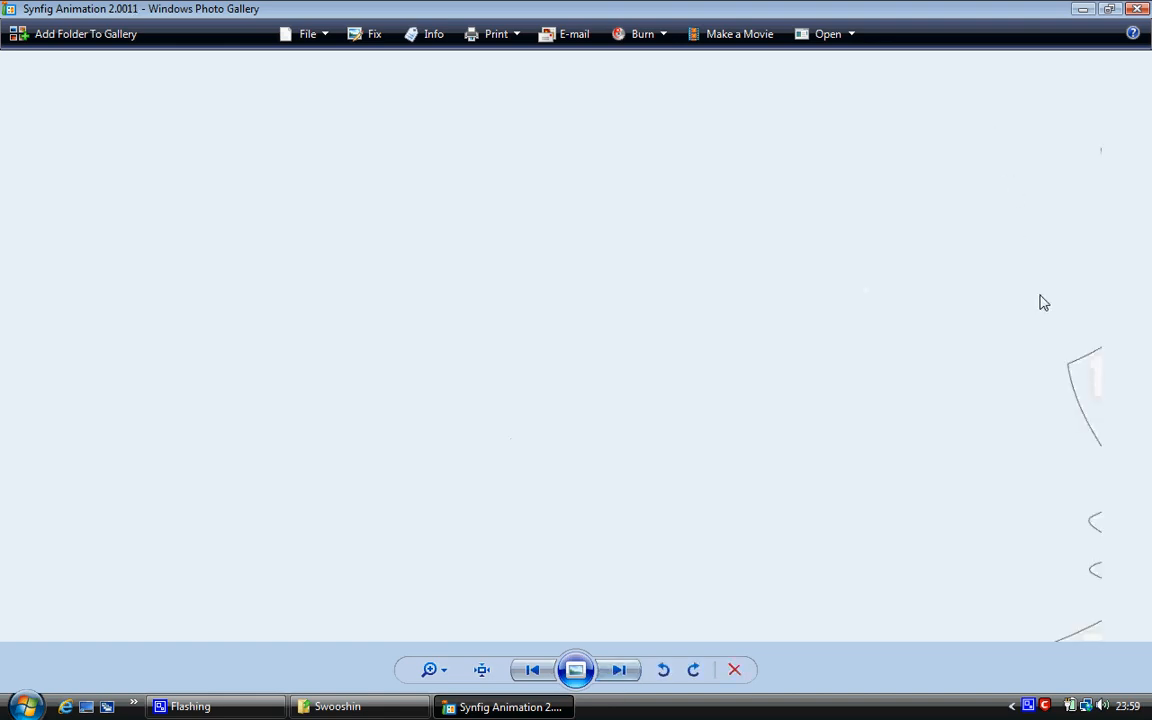
{"action": "left_click", "coordinate": [620, 677]}
{"action": "left_click", "coordinate": [620, 677]}
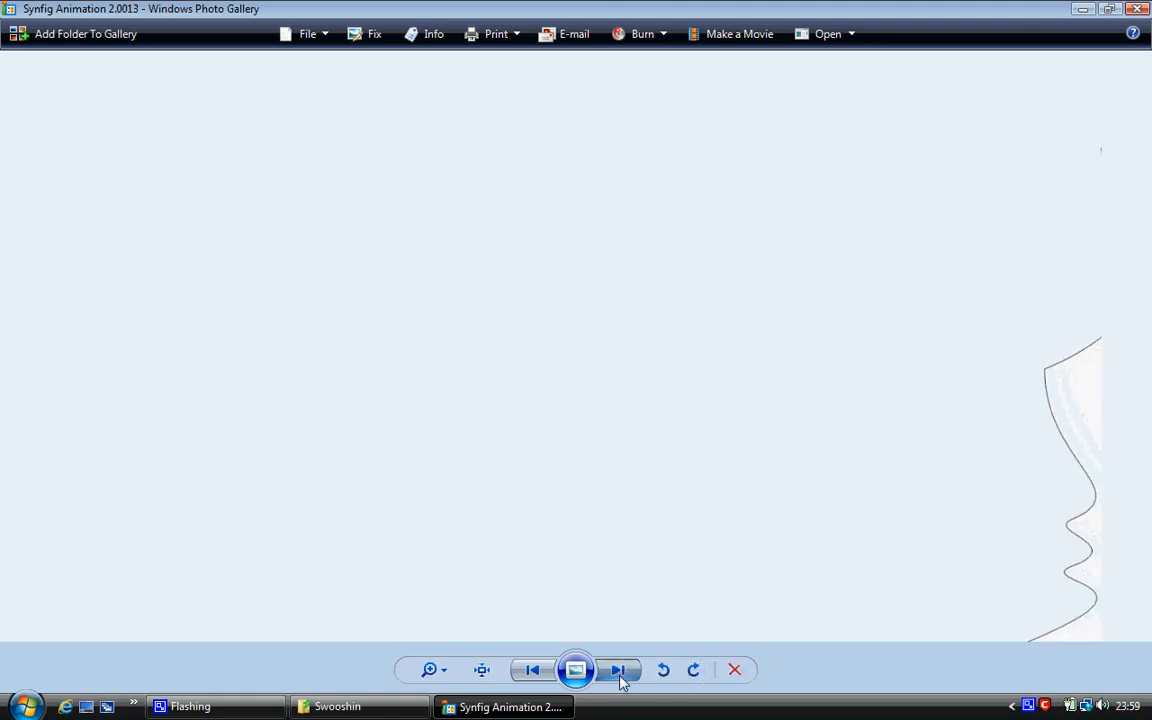
{"action": "left_click", "coordinate": [620, 677]}
{"action": "left_click", "coordinate": [620, 677]}
{"action": "left_click", "coordinate": [619, 677]}
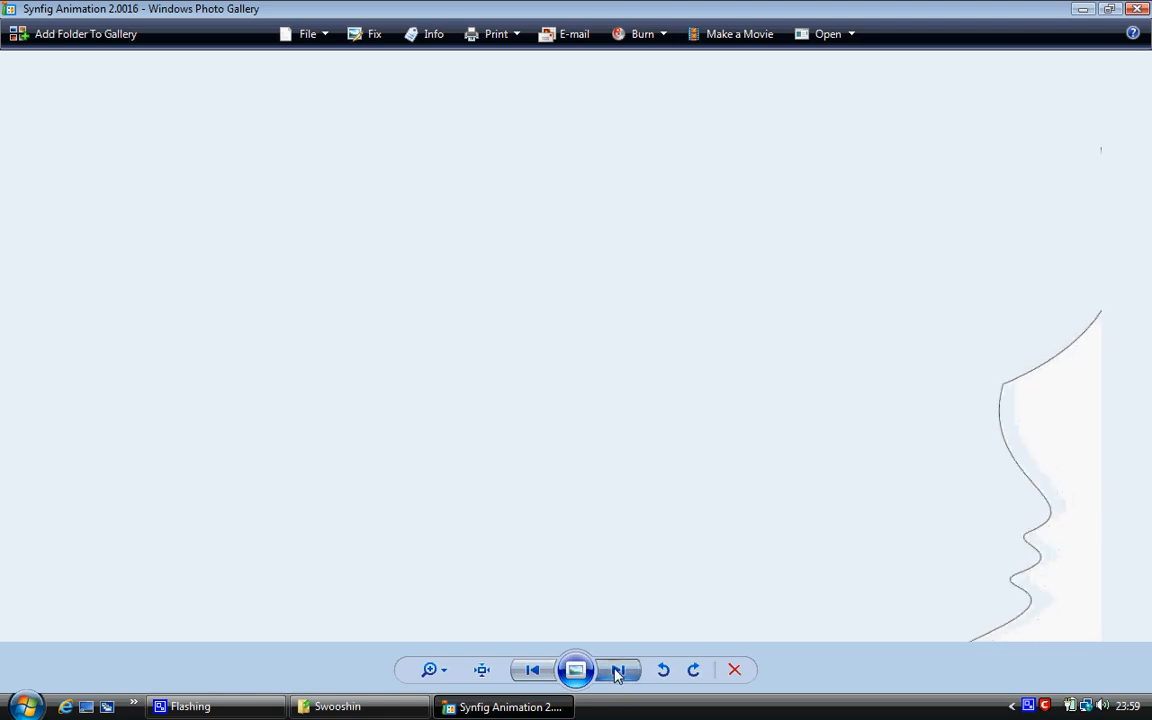
{"action": "left_click", "coordinate": [617, 676]}
{"action": "left_click", "coordinate": [614, 672]}
{"action": "left_click", "coordinate": [1135, 9]}
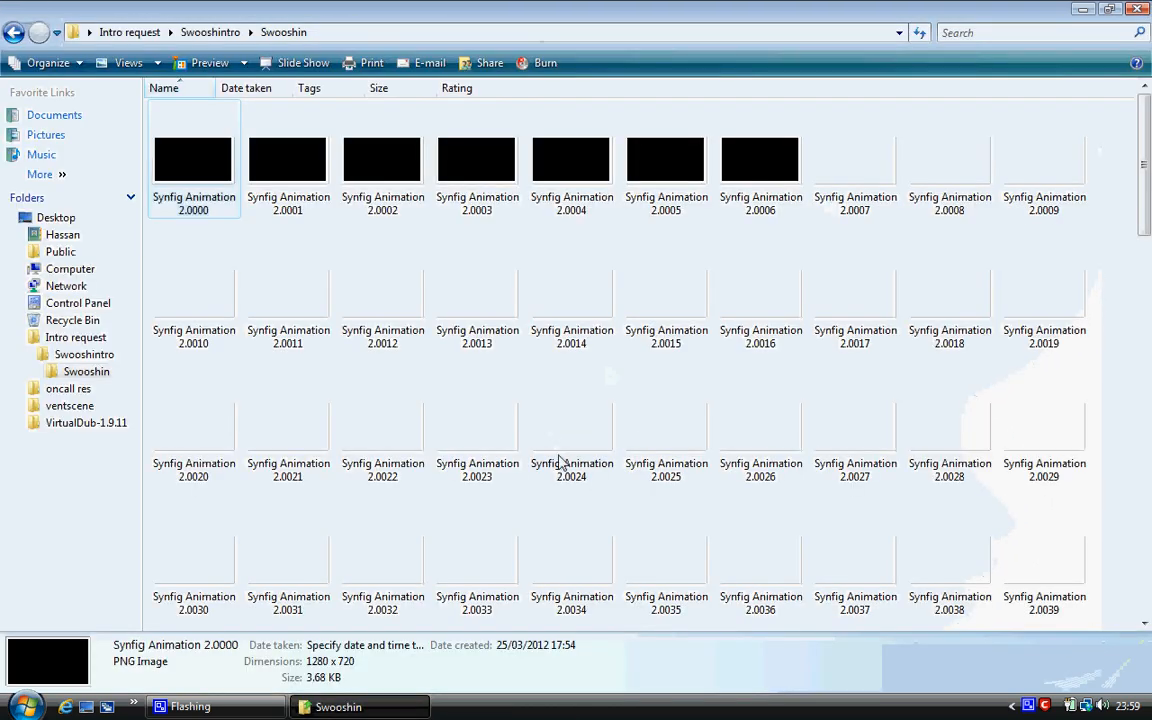
View the frame Synfig Animation 2.0086 at full size, and close the image viewer.
{"action": "scroll", "coordinate": [1010, 385], "scroll_direction": "down", "scroll_amount": 6}
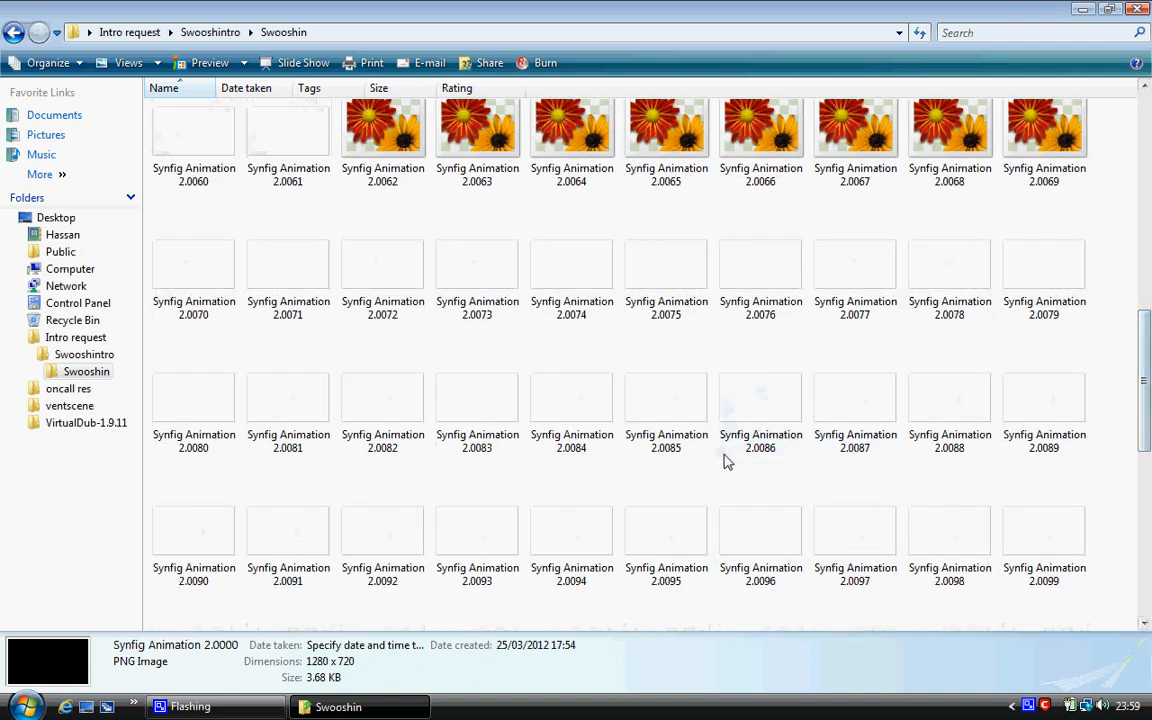
{"action": "double_click", "coordinate": [757, 405]}
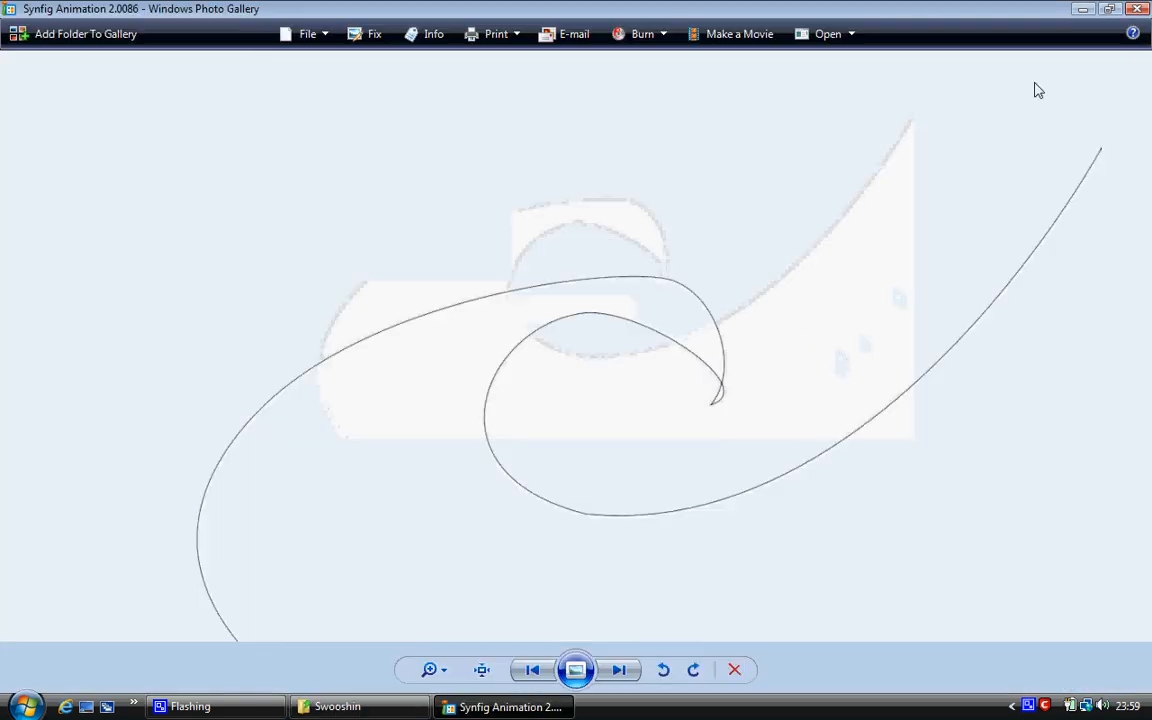
{"action": "key", "text": "alt+F4"}
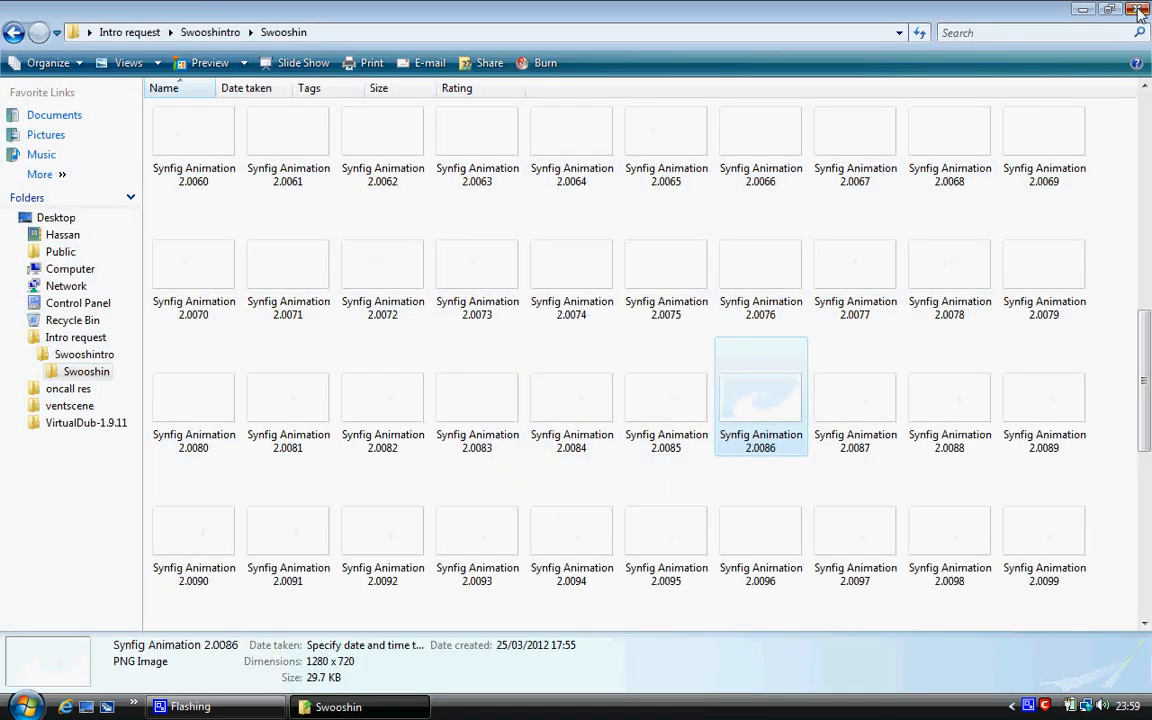
Close the Swooshin folder window and launch Jahshaka from the desktop.
{"action": "key", "text": "alt+F4"}
{"action": "right_click", "coordinate": [643, 208]}
{"action": "left_click", "coordinate": [214, 94]}
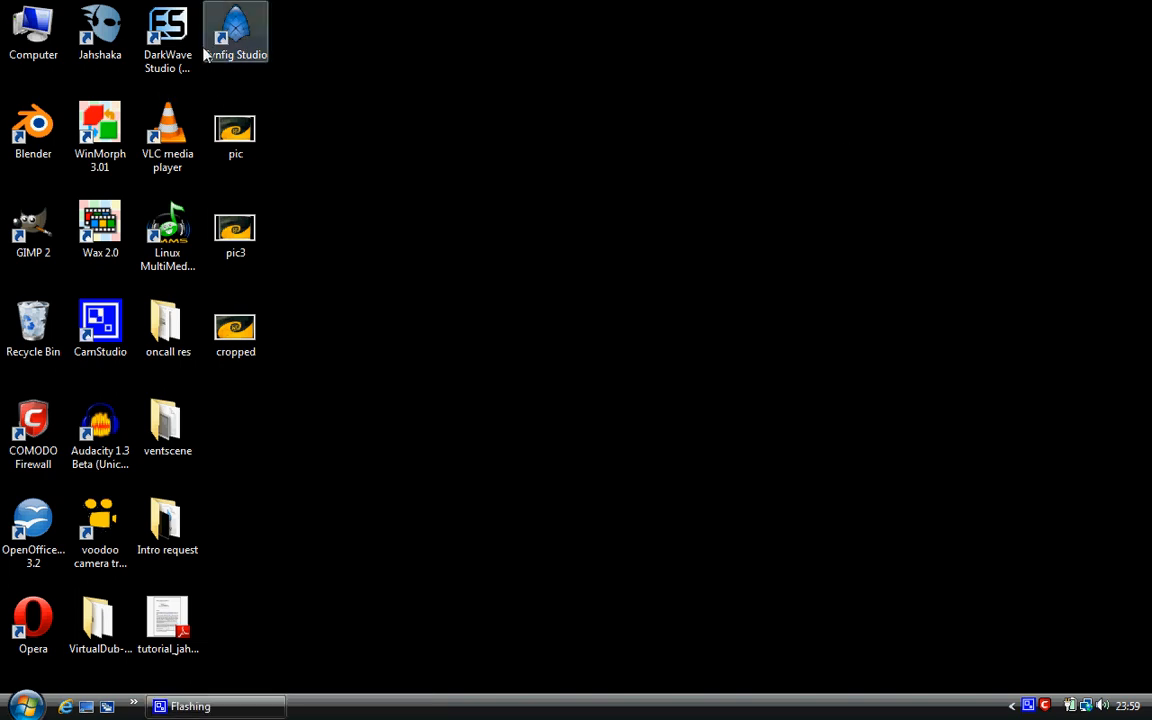
{"action": "left_click", "coordinate": [119, 44]}
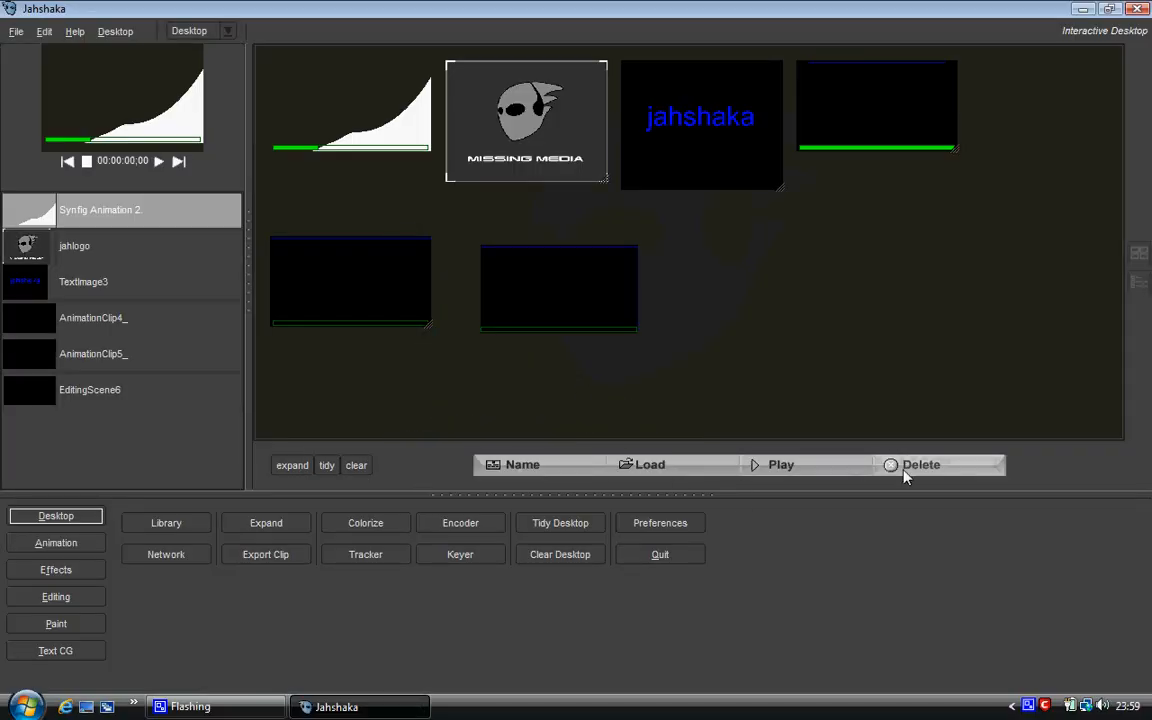
Delete the jahlogo image, both animation clips and the editing scene, and move the jahshaka text image beside the Synfig Animation 2 clip.
{"action": "left_click", "coordinate": [599, 143]}
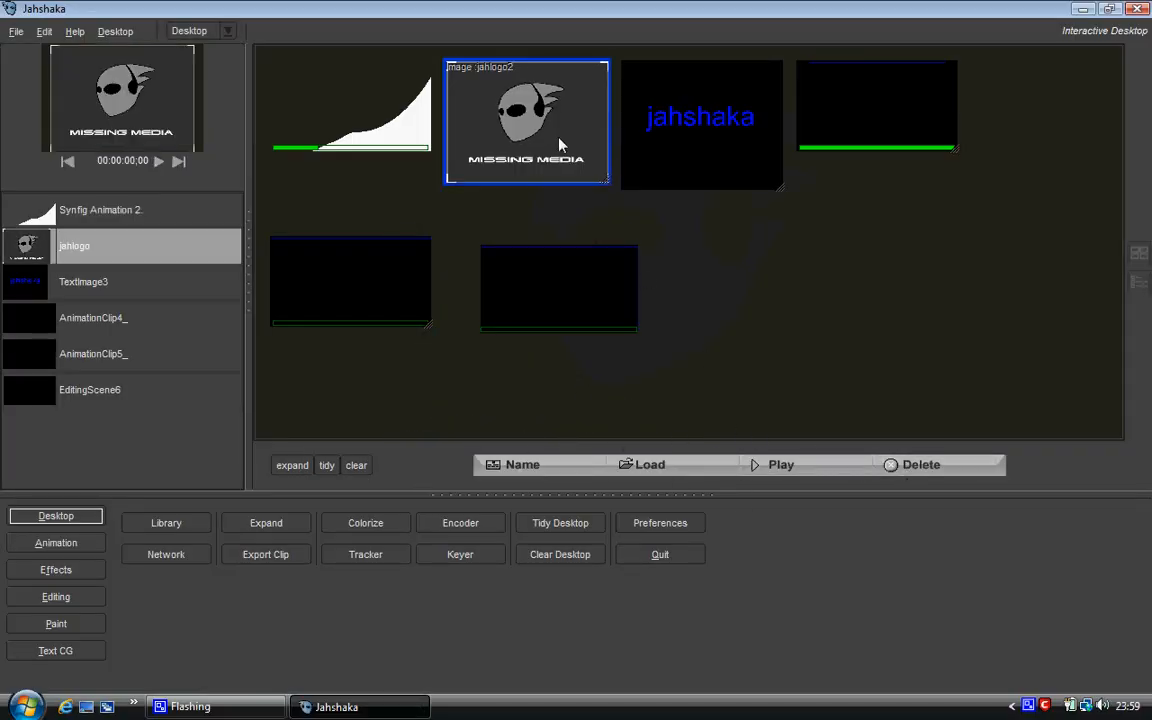
{"action": "left_click", "coordinate": [932, 467]}
{"action": "left_click", "coordinate": [600, 290]}
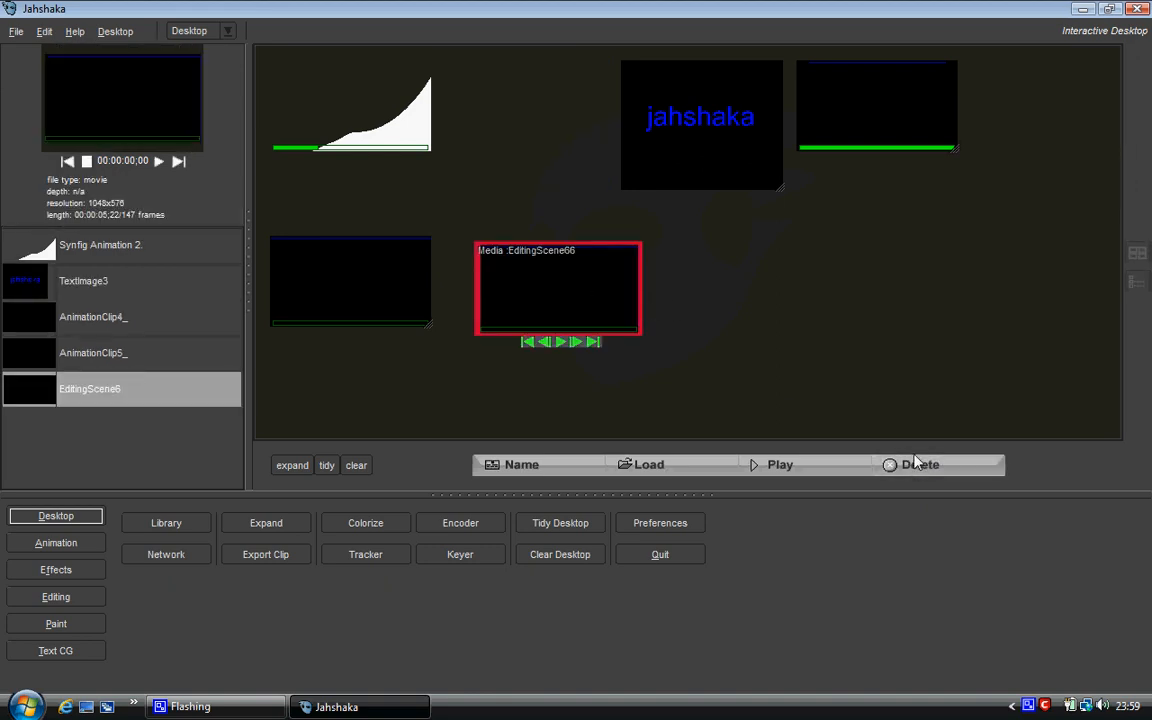
{"action": "left_click", "coordinate": [418, 297]}
{"action": "left_click", "coordinate": [956, 463]}
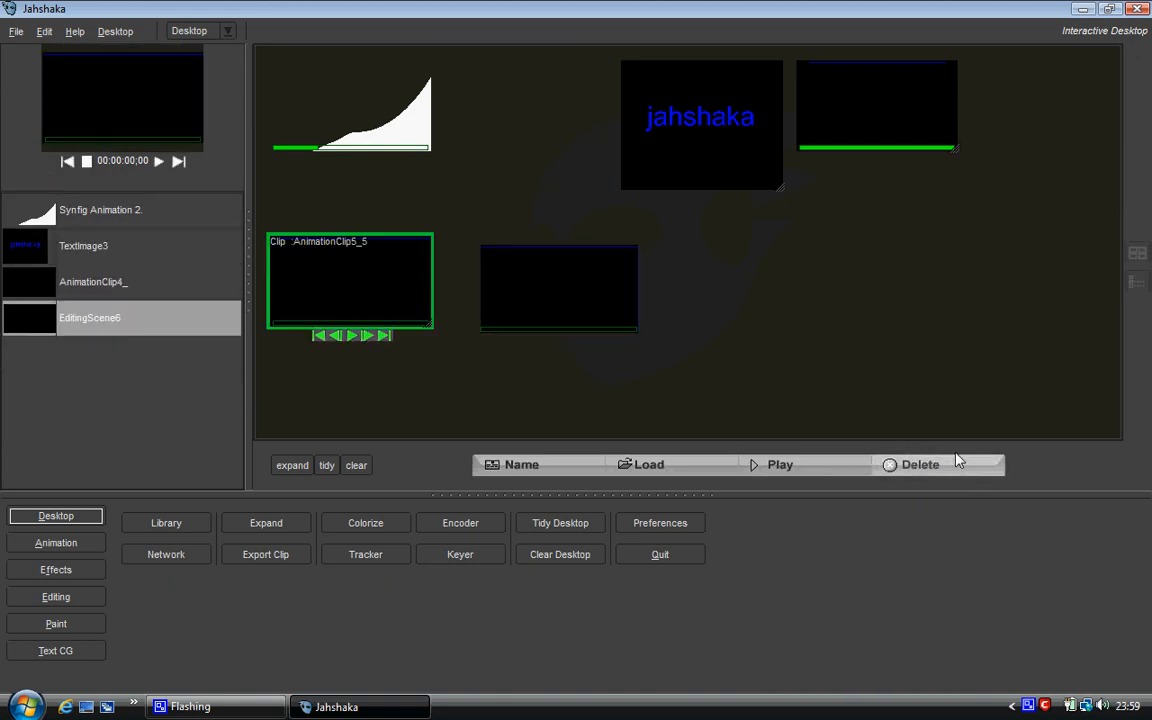
{"action": "left_click", "coordinate": [884, 130]}
{"action": "left_click", "coordinate": [928, 465]}
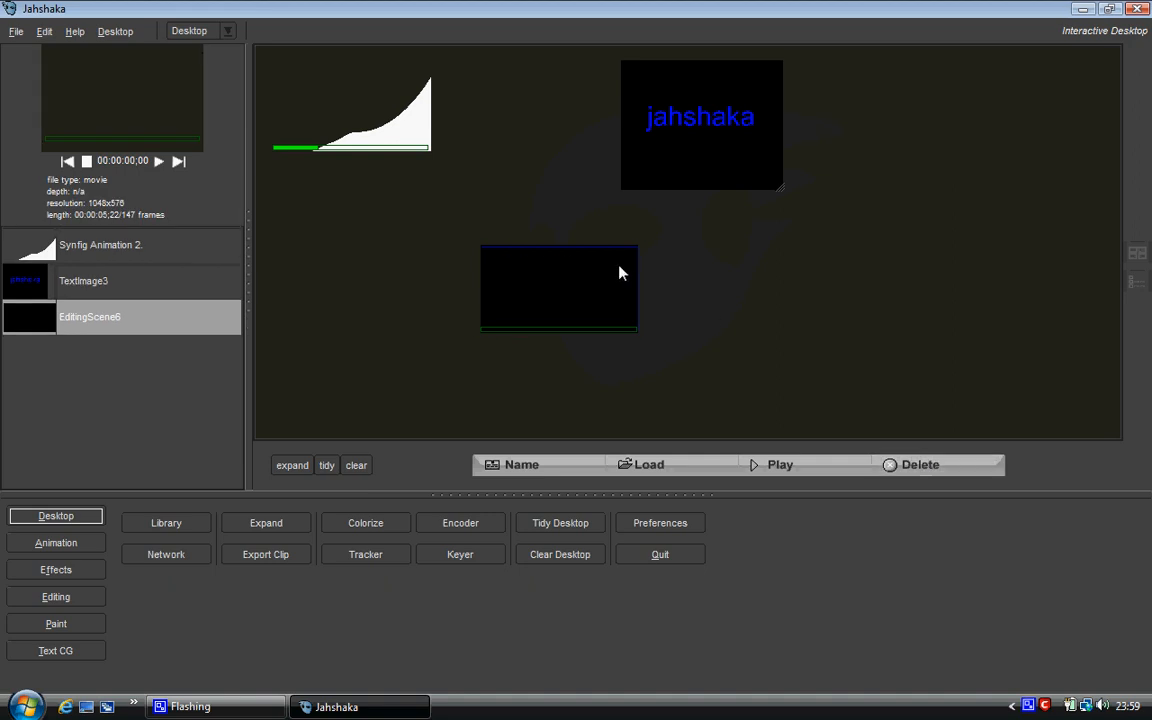
{"action": "left_click", "coordinate": [620, 270]}
{"action": "left_click", "coordinate": [905, 465]}
{"action": "left_click_drag", "start_coordinate": [712, 118], "coordinate": [568, 115]}
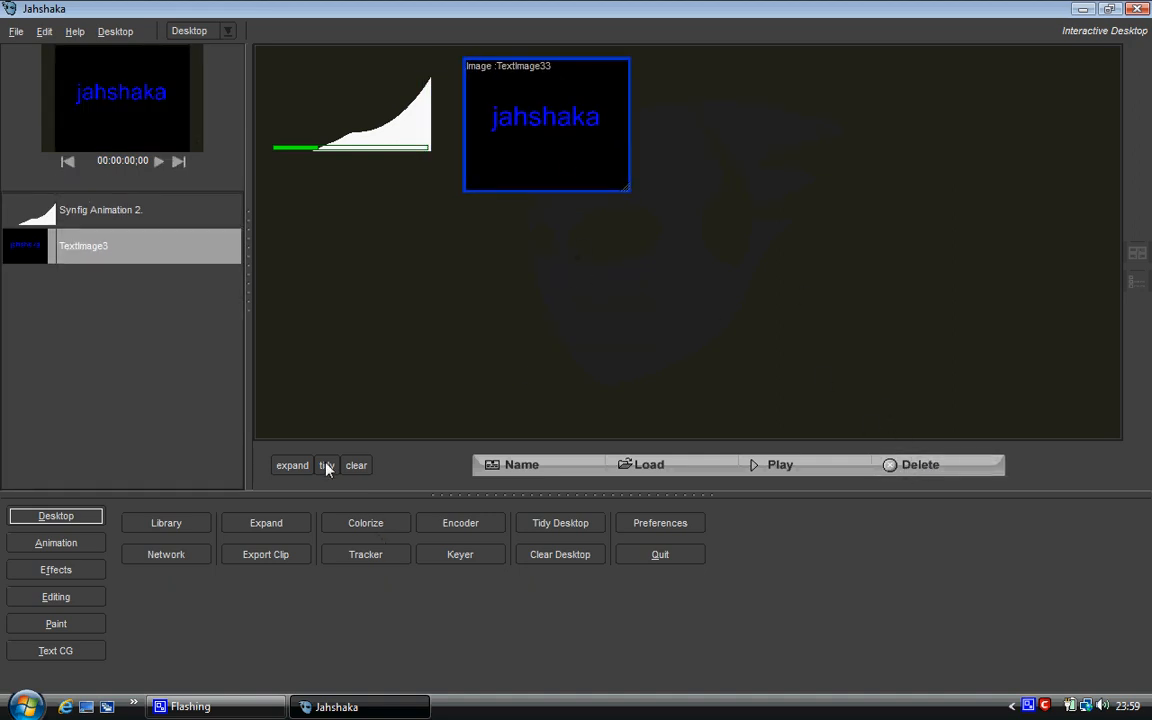
Select the Synfig Animation 2 clip and set the Animation module's scene resolution to HDTV 720/30p.
{"action": "left_click", "coordinate": [316, 158]}
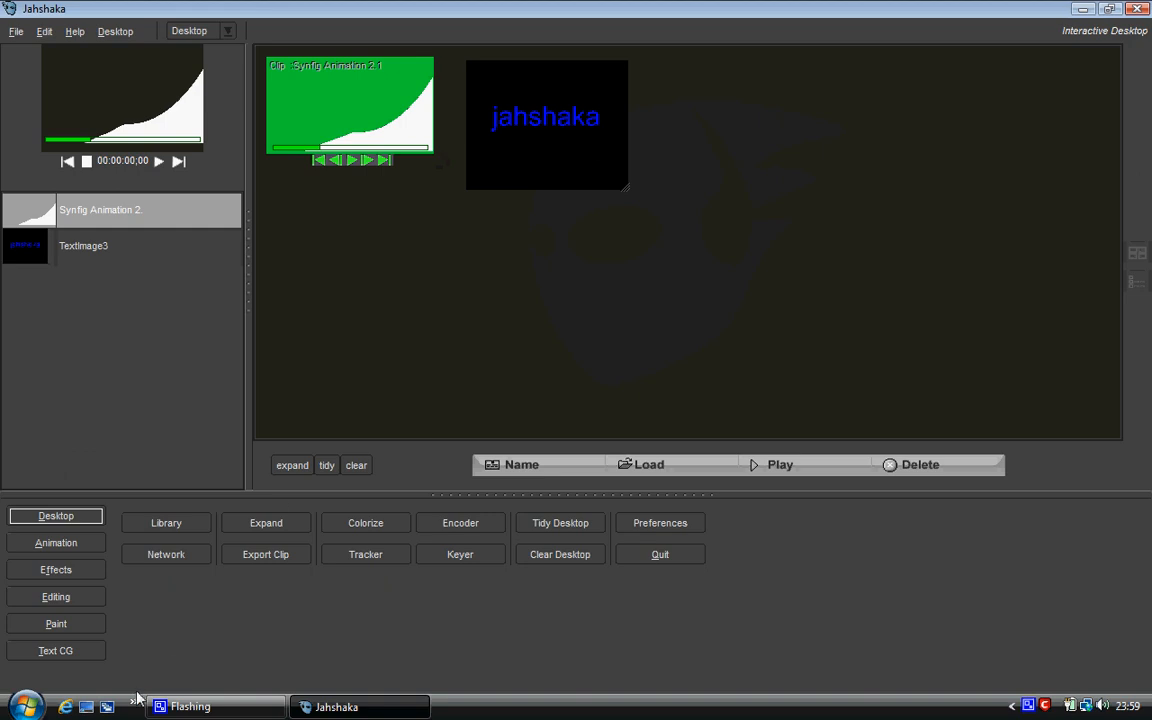
{"action": "left_click", "coordinate": [82, 546]}
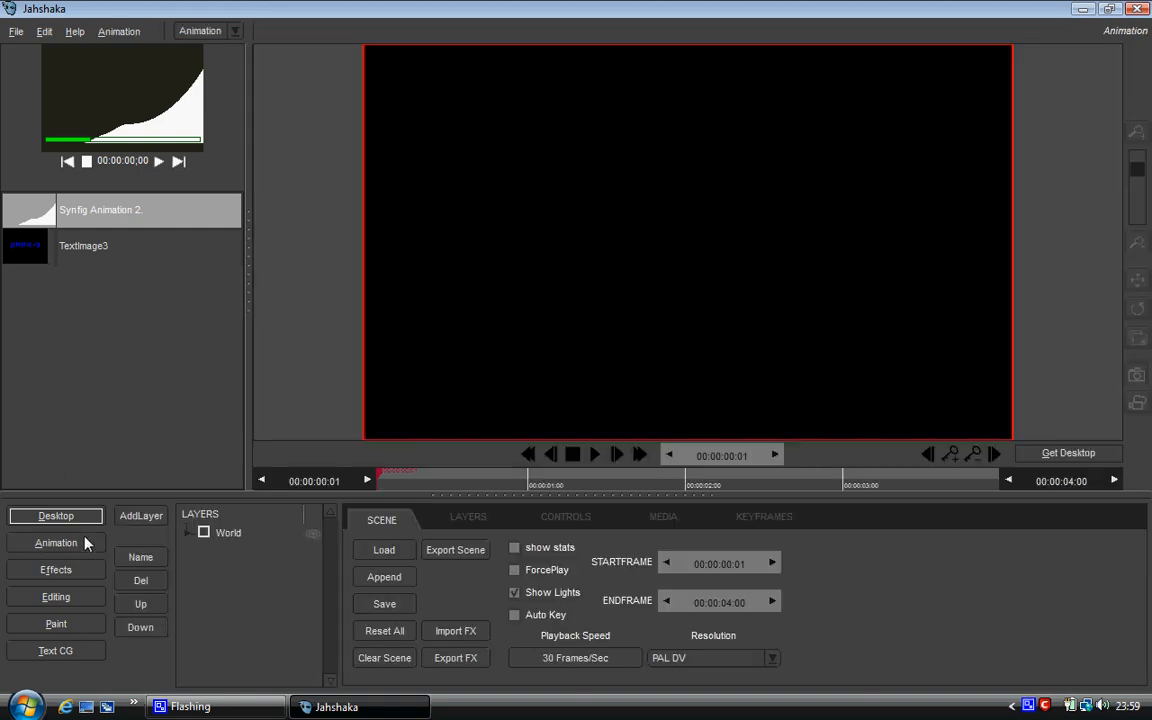
{"action": "left_click_drag", "start_coordinate": [1138, 178], "coordinate": [1145, 205]}
{"action": "left_click", "coordinate": [447, 522]}
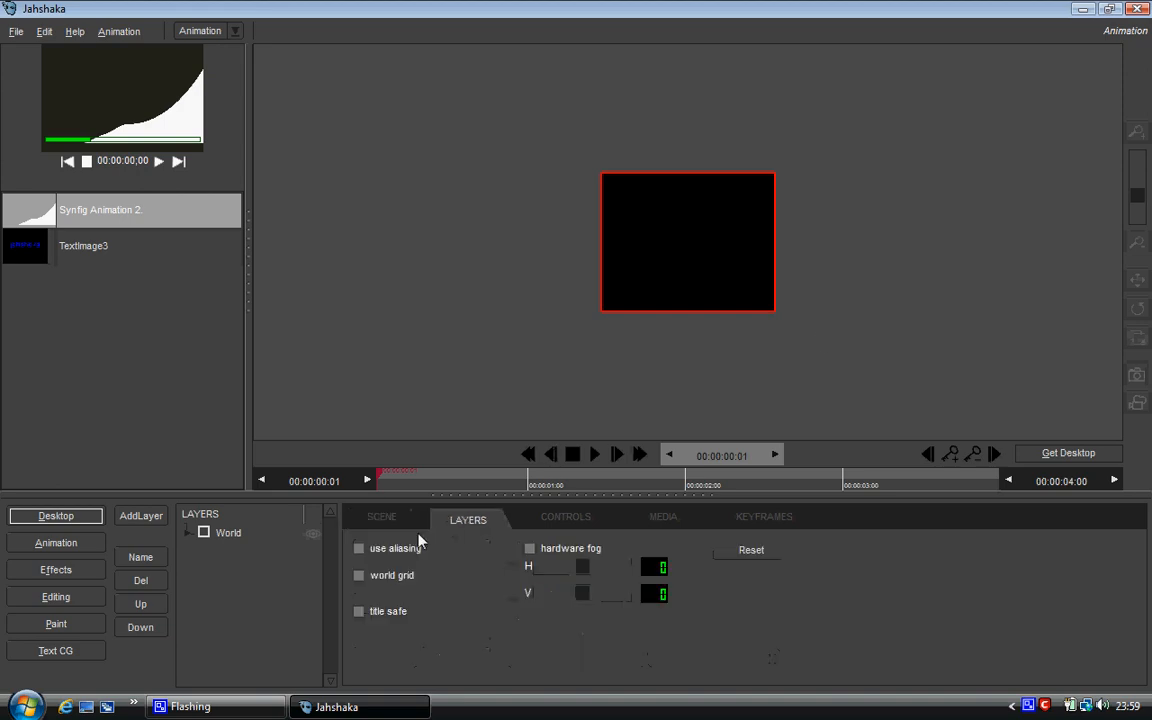
{"action": "left_click", "coordinate": [399, 522]}
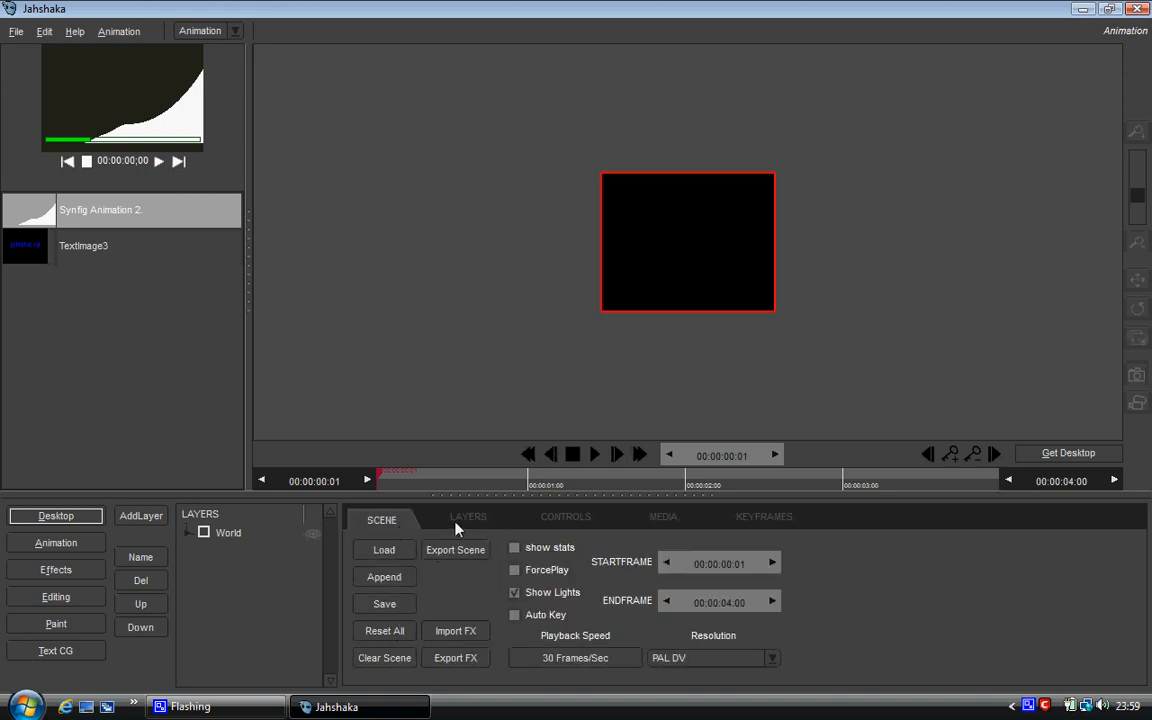
{"action": "left_click", "coordinate": [230, 534]}
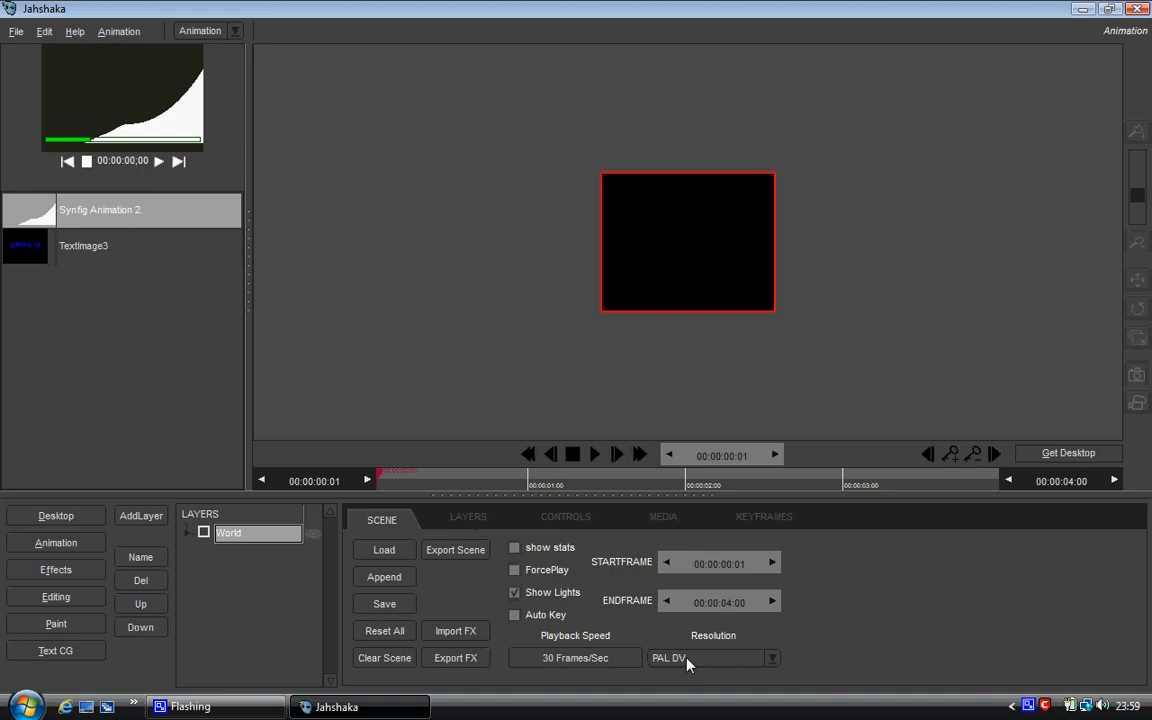
{"action": "left_click", "coordinate": [758, 660]}
{"action": "left_click", "coordinate": [714, 548]}
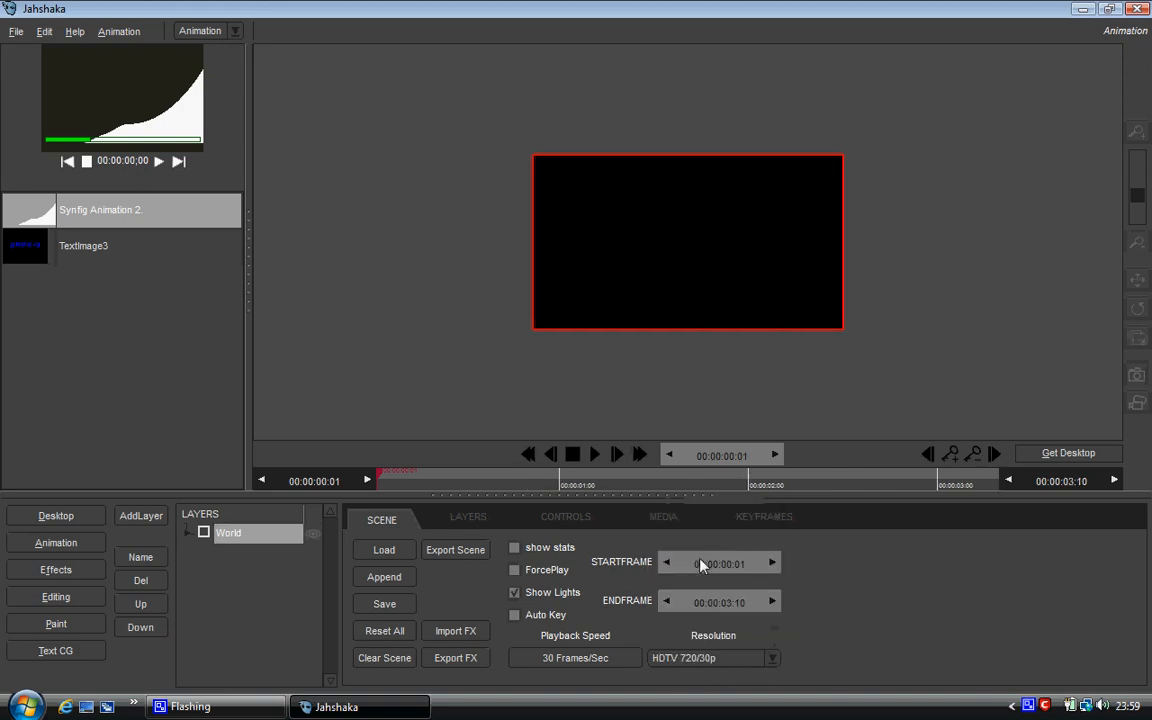
Add a layer with the Synfig Animation 2 clip to the scene and move the playhead to 00:00:03:25.
{"action": "left_click", "coordinate": [141, 520]}
{"action": "left_click", "coordinate": [144, 546]}
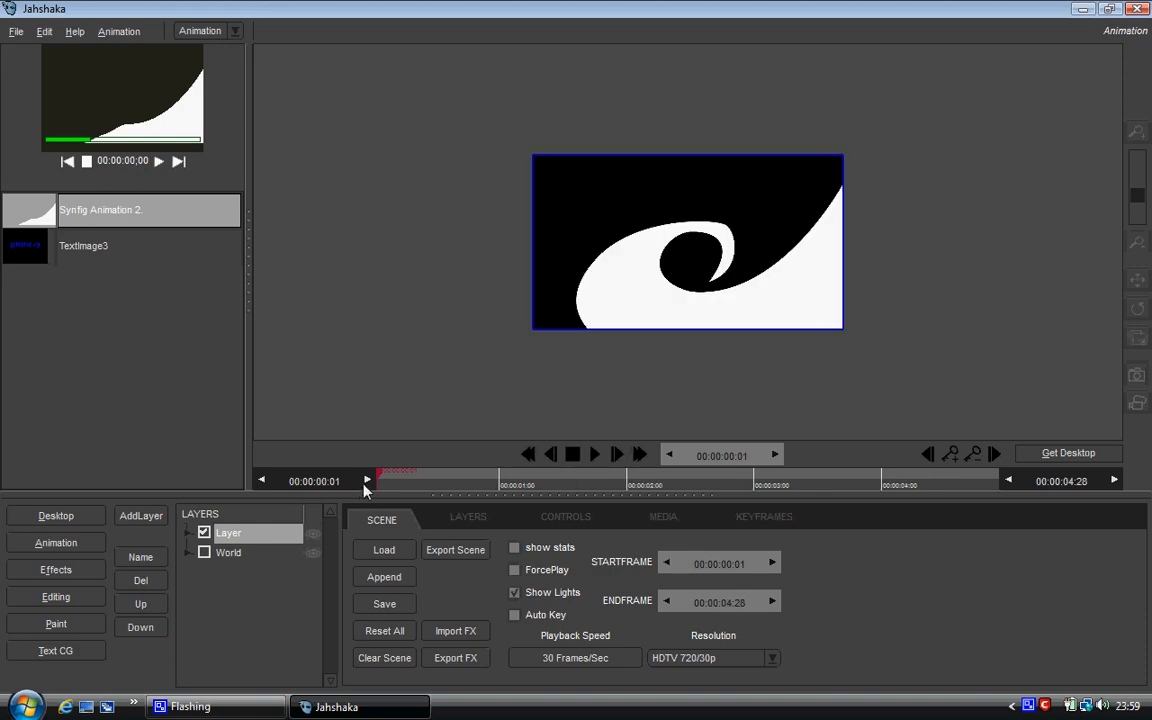
{"action": "left_click_drag", "start_coordinate": [380, 480], "coordinate": [808, 449]}
{"action": "left_click_drag", "start_coordinate": [1140, 194], "coordinate": [1120, 172]}
Add a Colorize CPU effect to the swirl layer.
{"action": "left_click", "coordinate": [466, 518]}
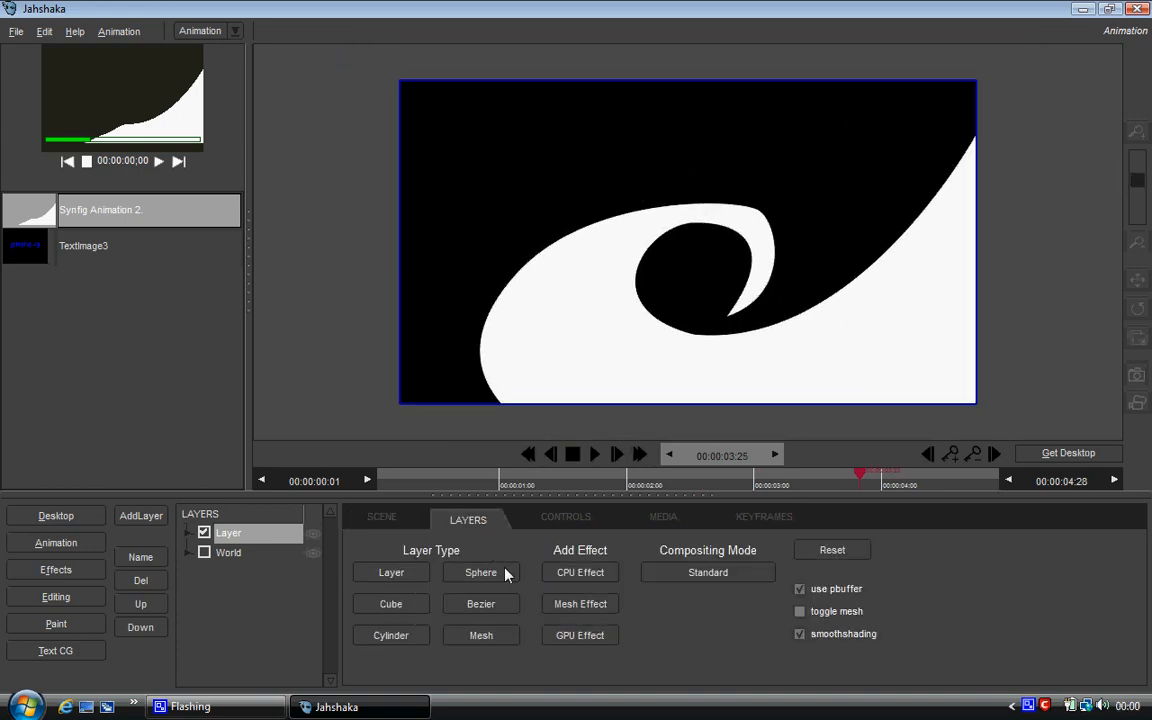
{"action": "left_click", "coordinate": [556, 572]}
{"action": "left_click", "coordinate": [616, 420]}
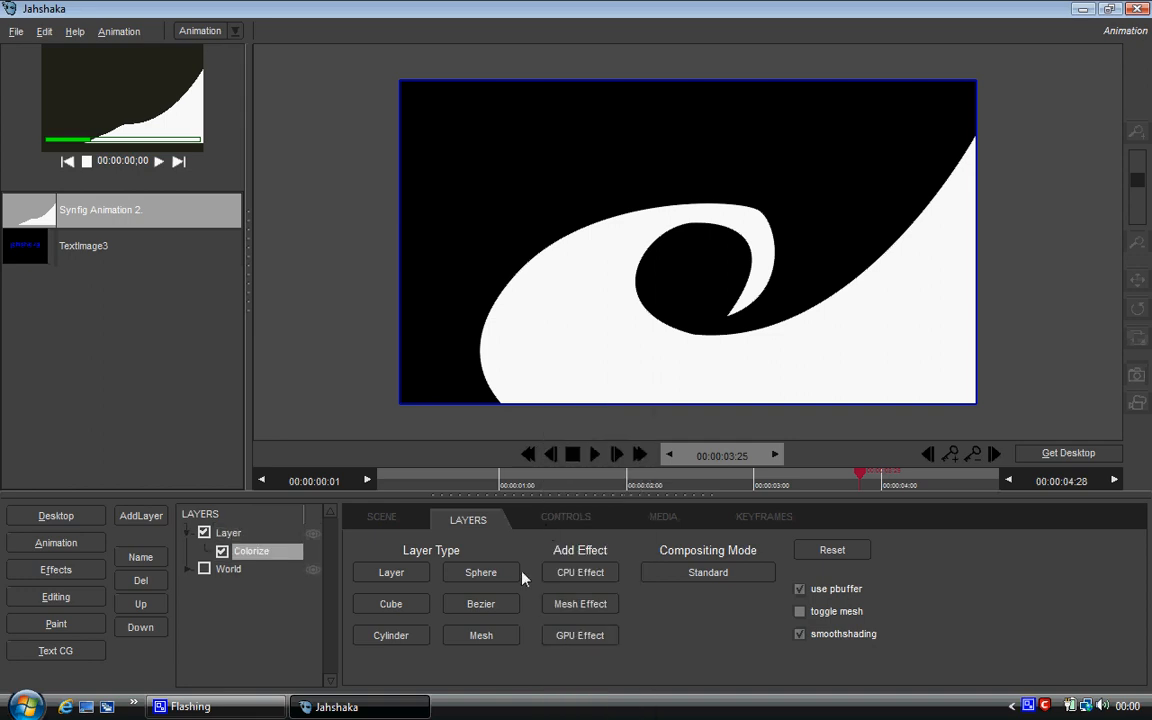
Colour the swirl yellow with the Colorize effect: Red 500, Green -500, Blue -500, Saturation 500 and Hue 235.
{"action": "left_click", "coordinate": [556, 519]}
{"action": "left_click_drag", "start_coordinate": [403, 567], "coordinate": [538, 563]}
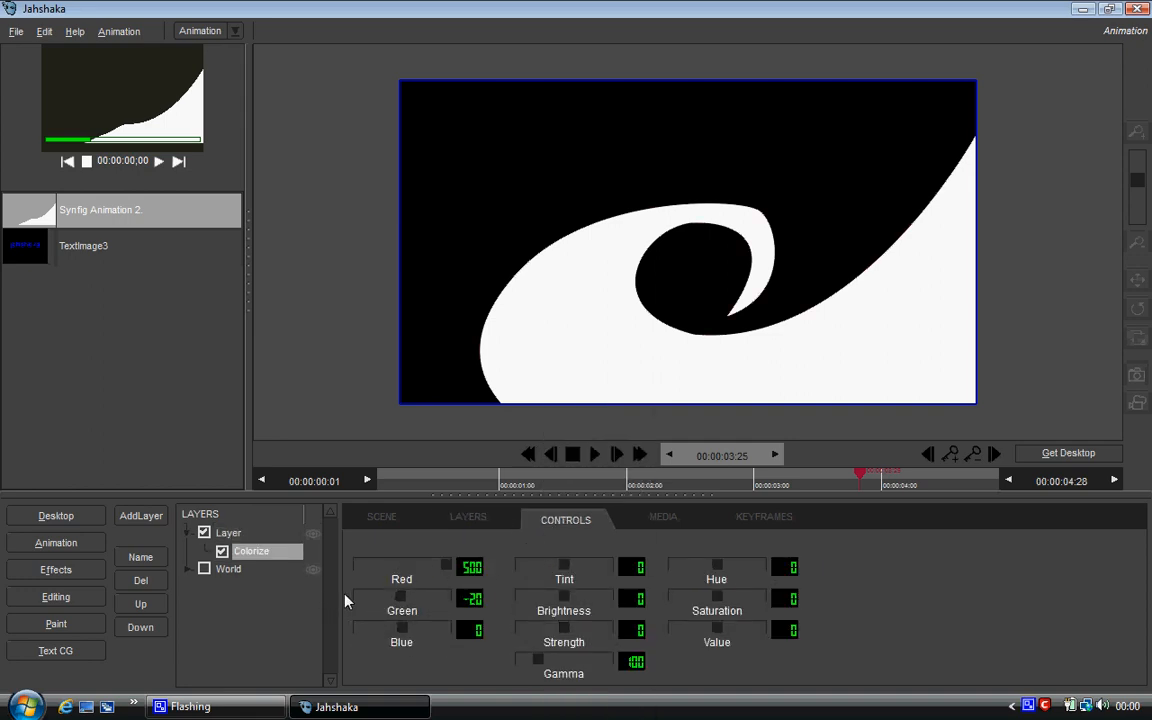
{"action": "left_click_drag", "start_coordinate": [346, 601], "coordinate": [339, 629]}
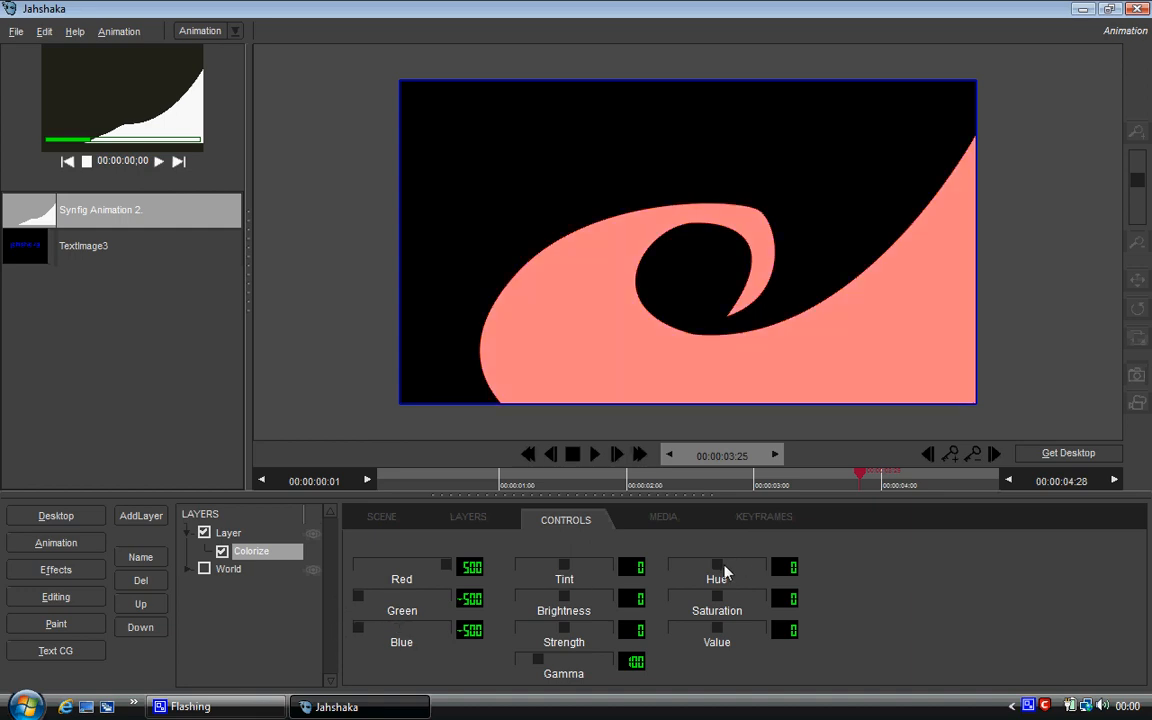
{"action": "left_click_drag", "start_coordinate": [747, 598], "coordinate": [784, 599]}
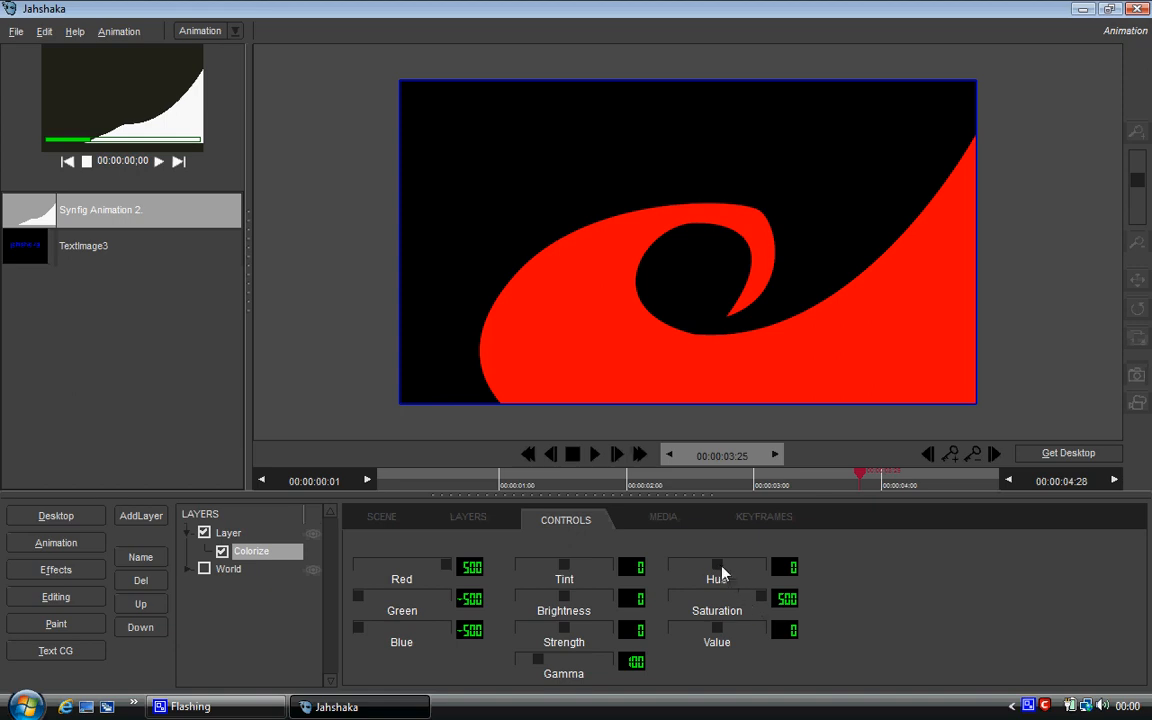
{"action": "left_click_drag", "start_coordinate": [728, 571], "coordinate": [741, 571]}
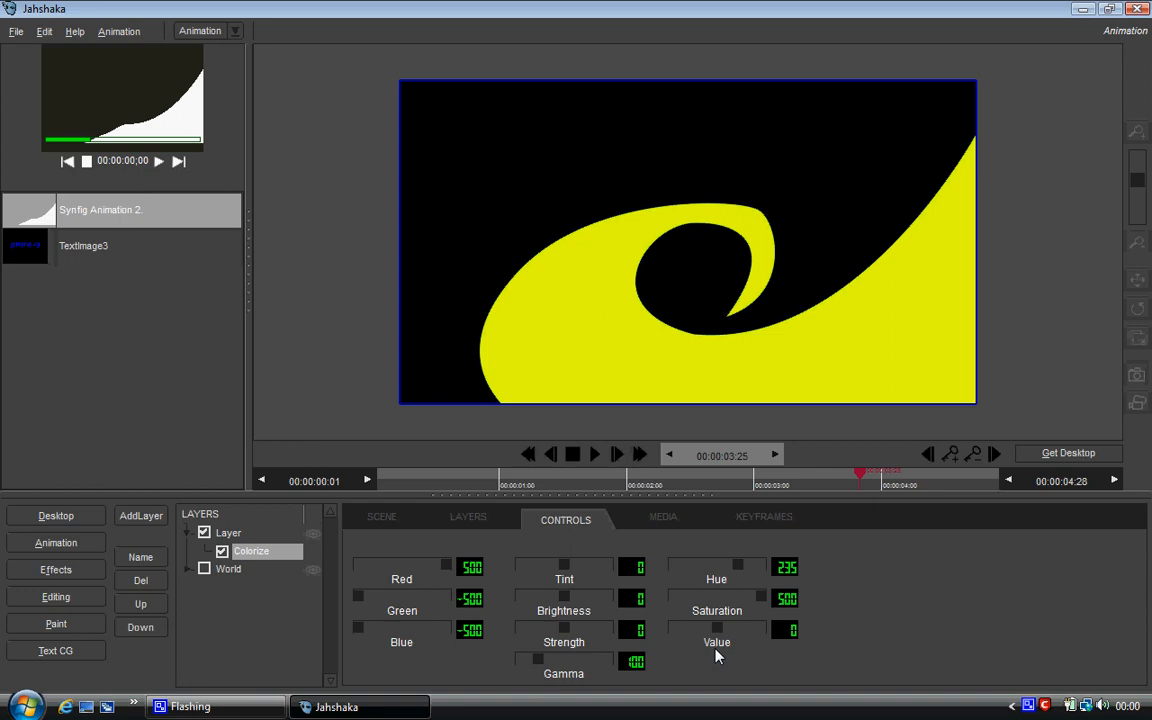
Add an empty layer above the swirl layer and load the logo PNG from the desktop's Intro request folder into the media desktop.
{"action": "left_click", "coordinate": [142, 520]}
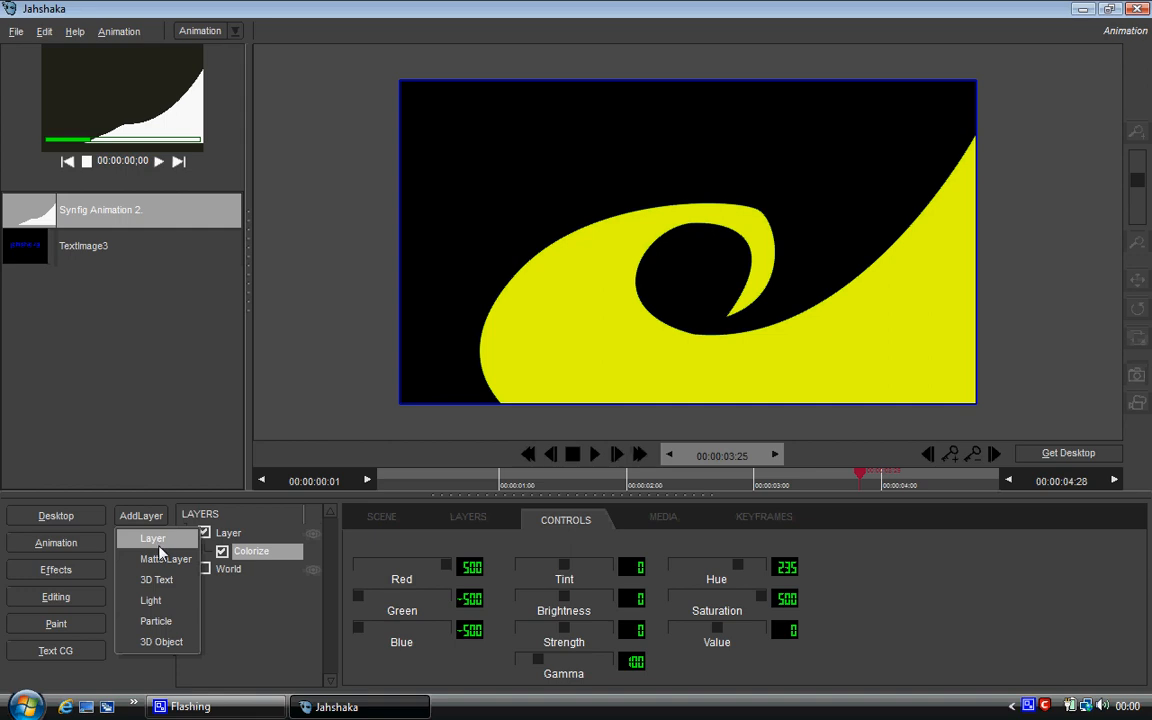
{"action": "left_click", "coordinate": [155, 540]}
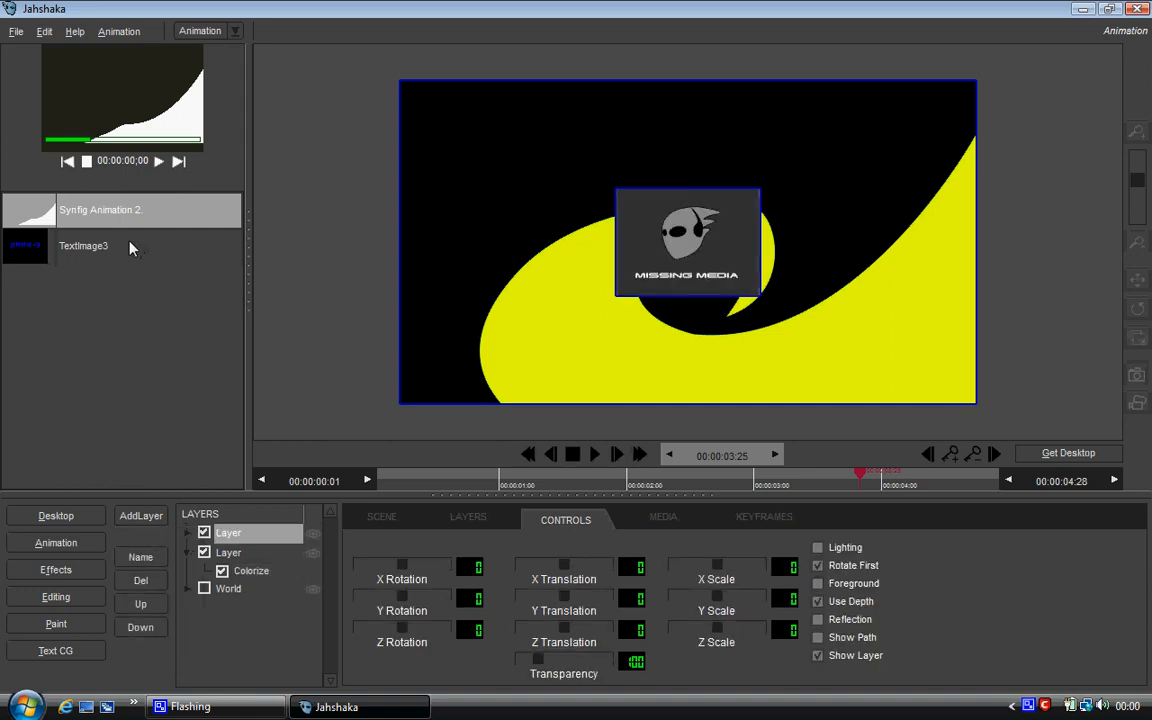
{"action": "left_click", "coordinate": [90, 522]}
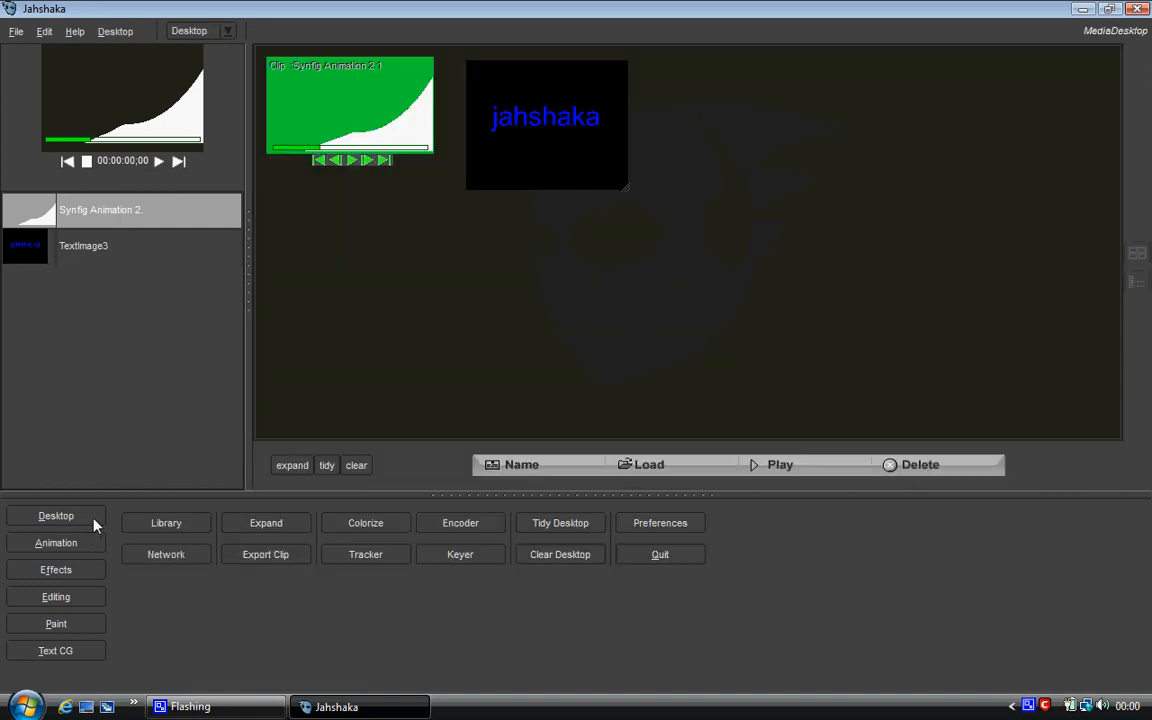
{"action": "left_click", "coordinate": [655, 473]}
{"action": "left_click", "coordinate": [224, 123]}
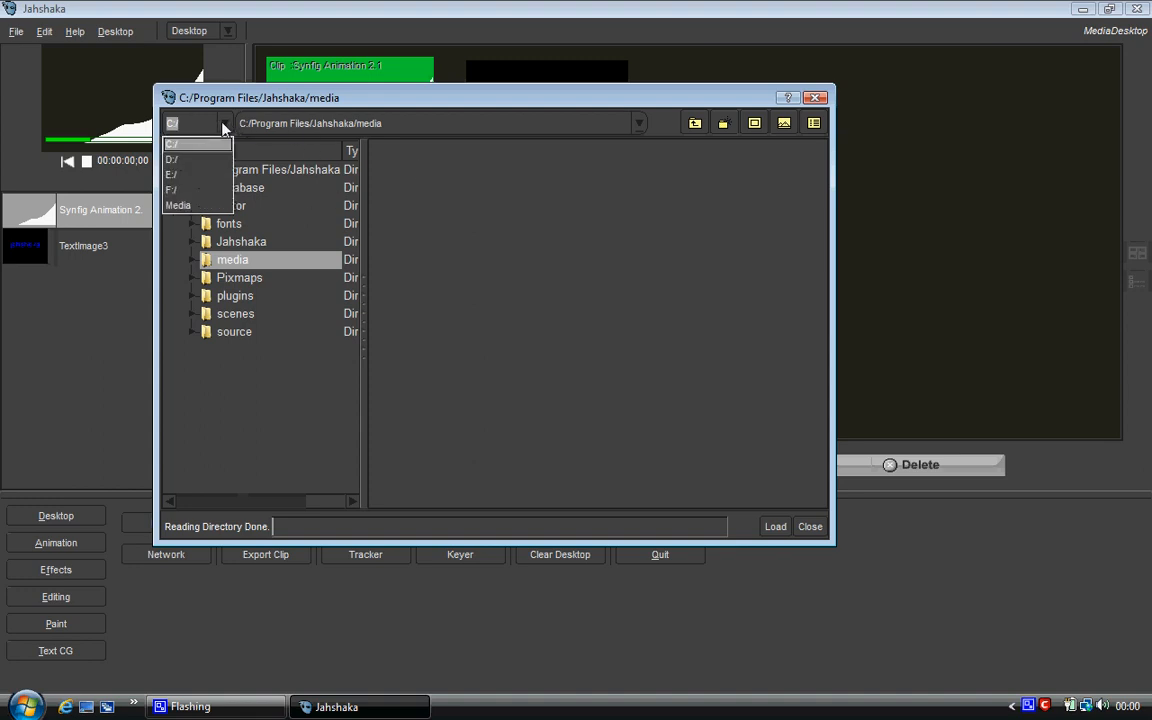
{"action": "left_click", "coordinate": [181, 134]}
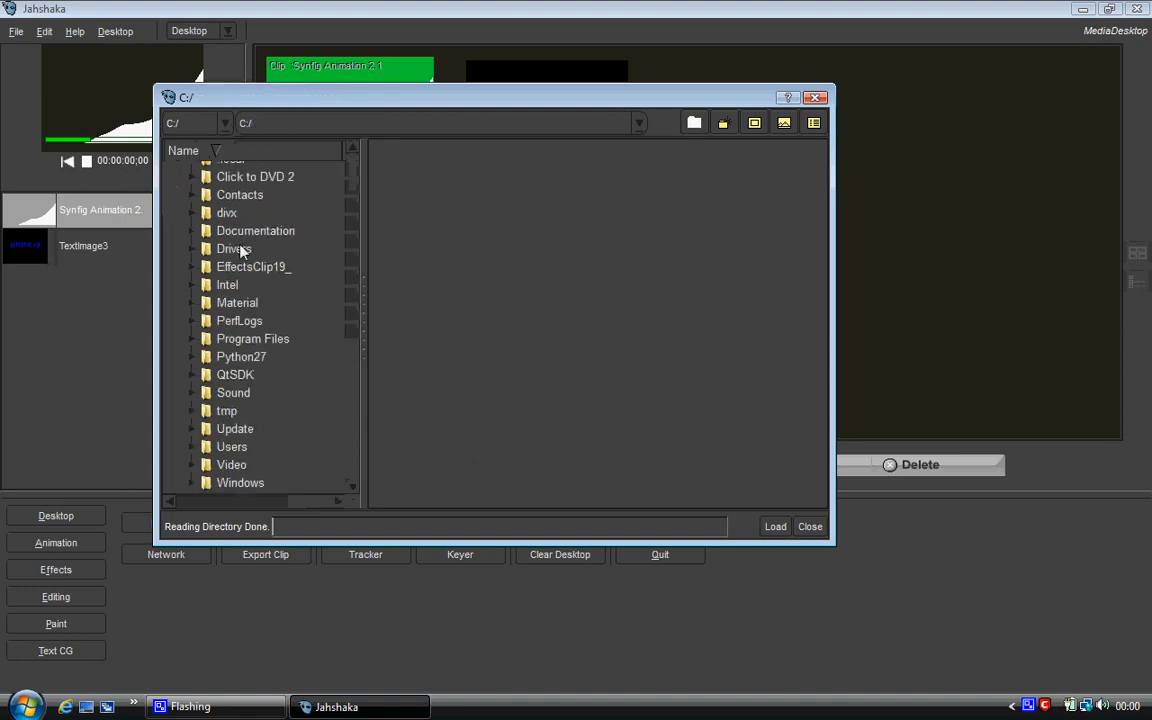
{"action": "left_click", "coordinate": [231, 446]}
{"action": "left_click", "coordinate": [263, 430]}
{"action": "scroll", "coordinate": [264, 400], "scroll_direction": "down", "scroll_amount": 4}
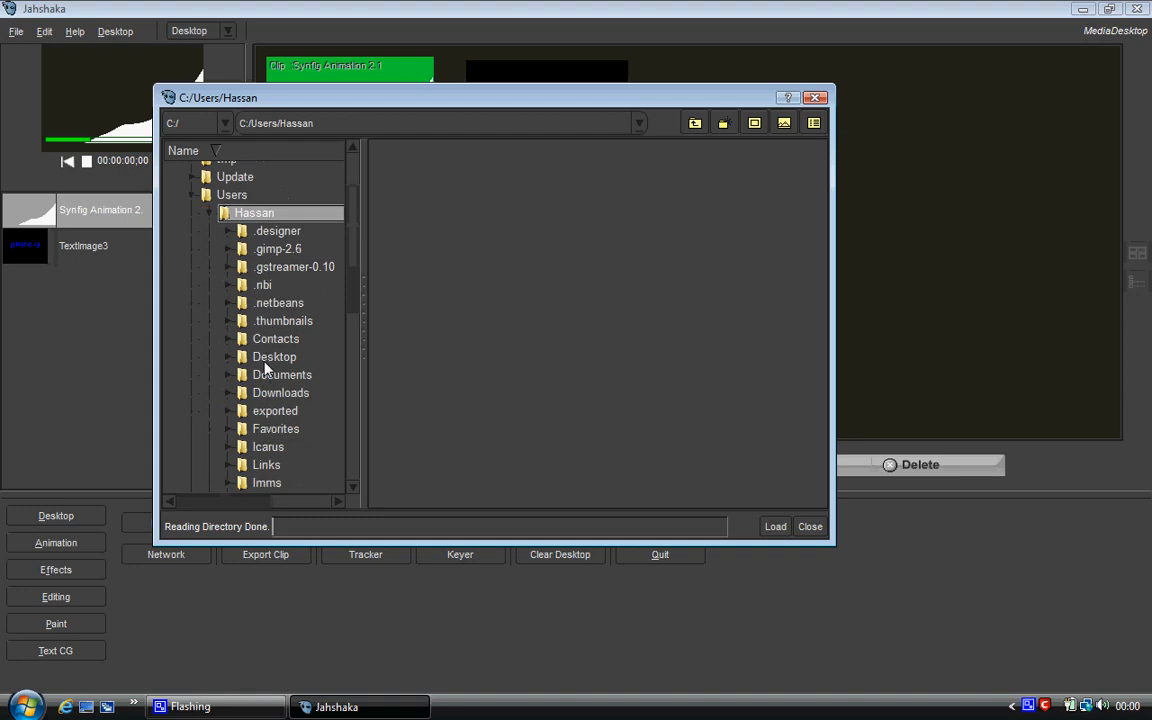
{"action": "left_click", "coordinate": [275, 356]}
{"action": "scroll", "coordinate": [290, 335], "scroll_direction": "down", "scroll_amount": 2}
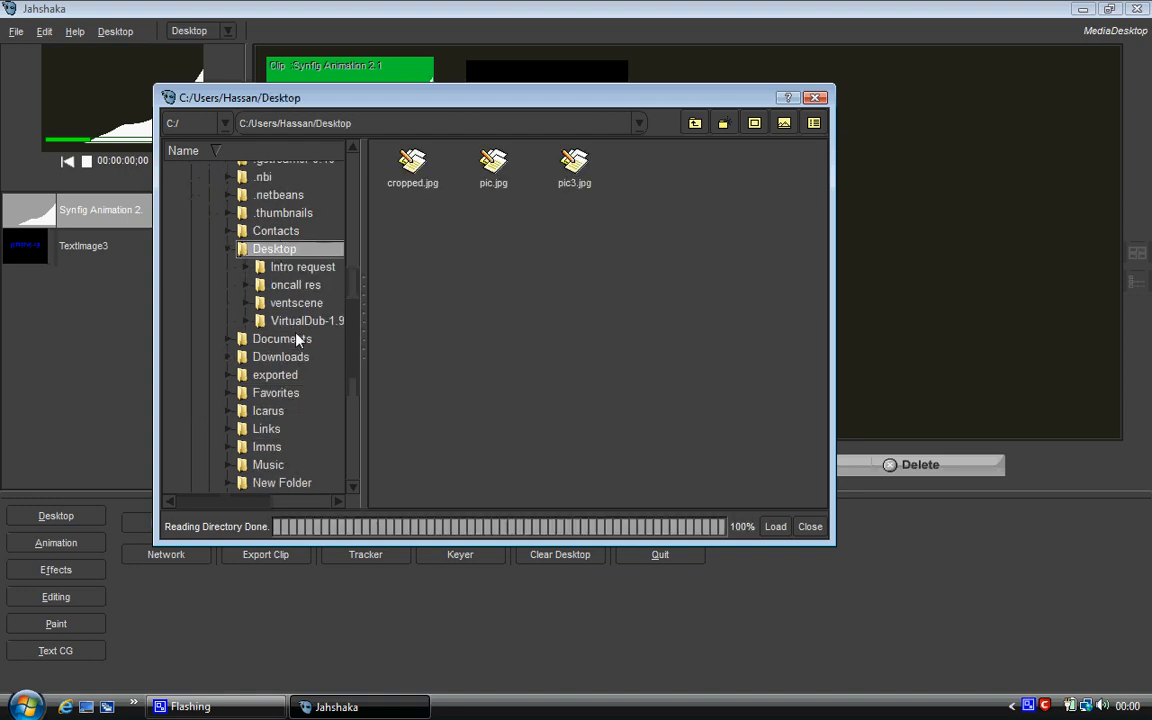
{"action": "left_click", "coordinate": [291, 269]}
{"action": "left_click", "coordinate": [493, 165]}
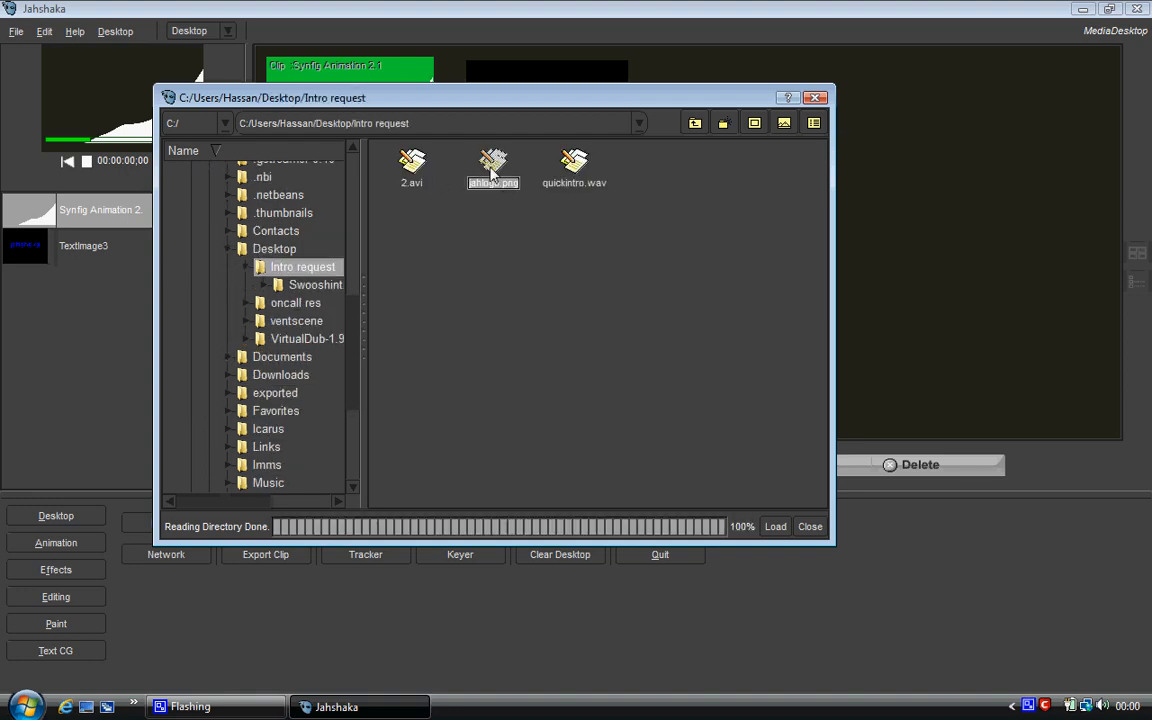
{"action": "left_click", "coordinate": [774, 526]}
Place jahlogo on the new Animation layer and fit it inside the swirl: X Translation 25, Y Translation -71, X Scale -18, Y Scale -19.
{"action": "left_click", "coordinate": [56, 543]}
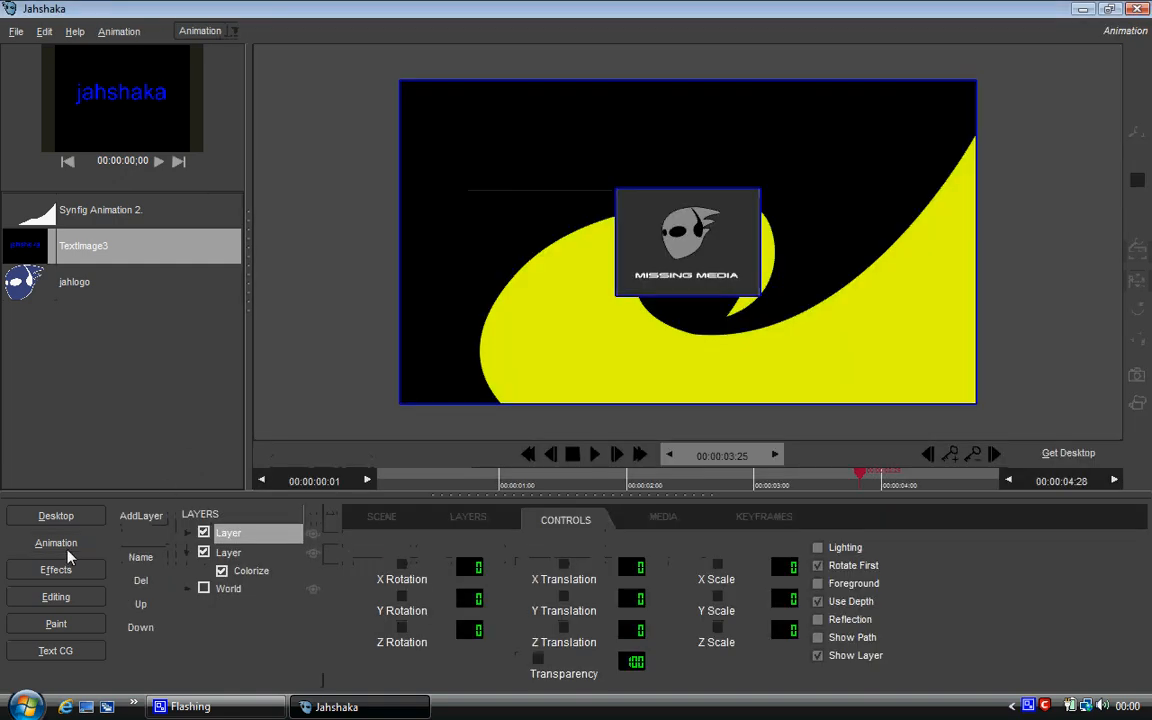
{"action": "left_click", "coordinate": [70, 282]}
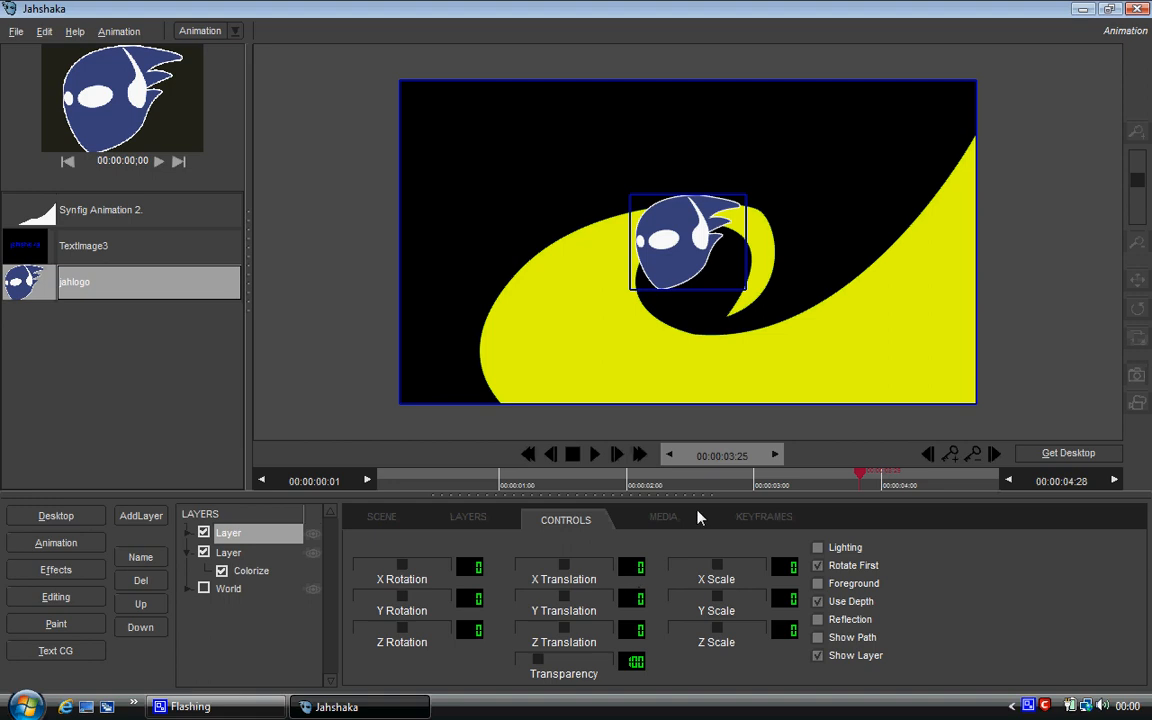
{"action": "left_click", "coordinate": [757, 477]}
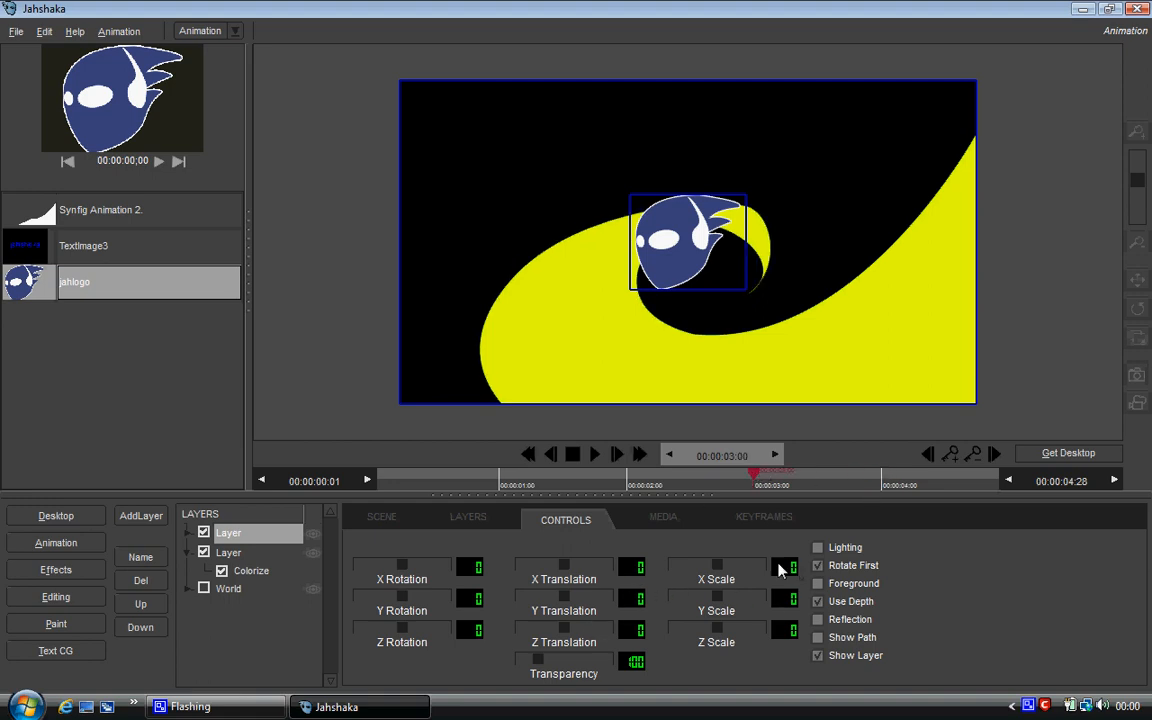
{"action": "left_click_drag", "start_coordinate": [630, 569], "coordinate": [578, 620]}
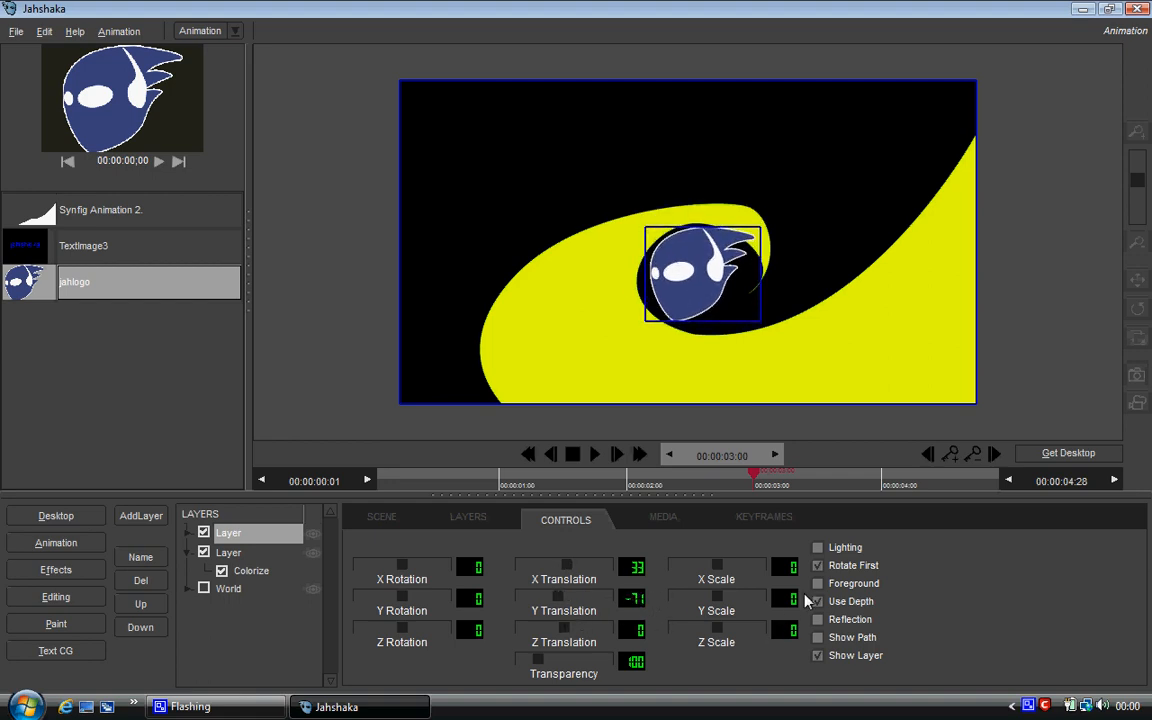
{"action": "left_click_drag", "start_coordinate": [786, 567], "coordinate": [776, 602]}
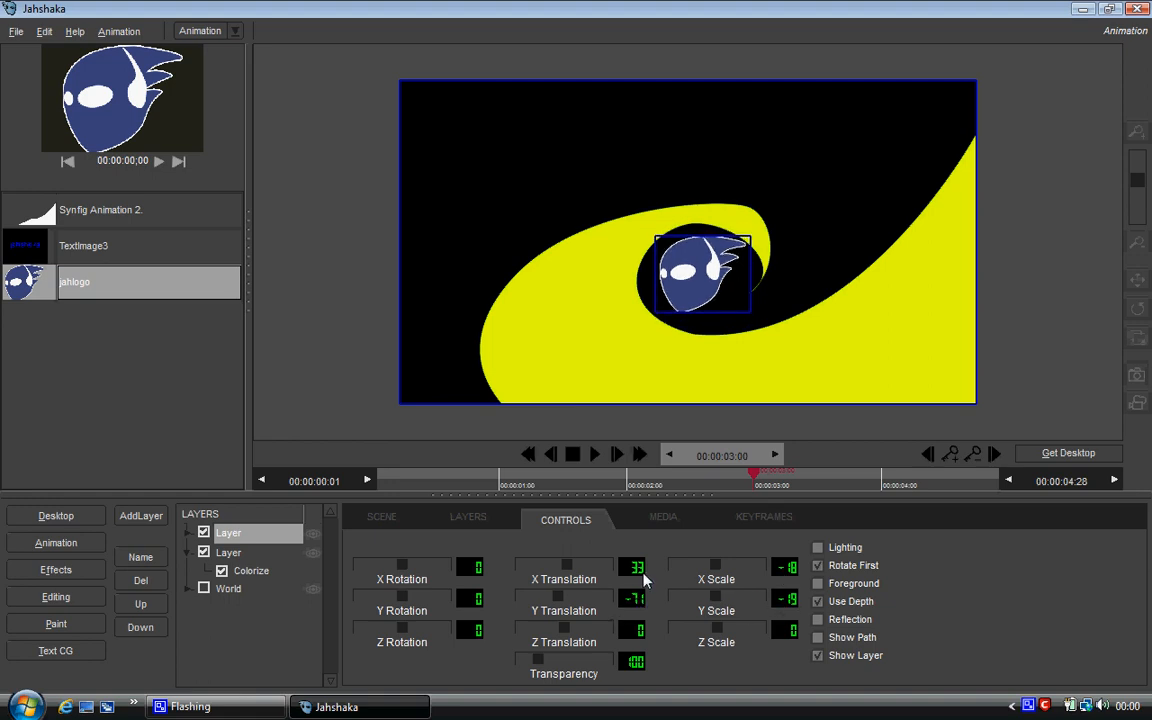
{"action": "left_click_drag", "start_coordinate": [643, 578], "coordinate": [577, 516]}
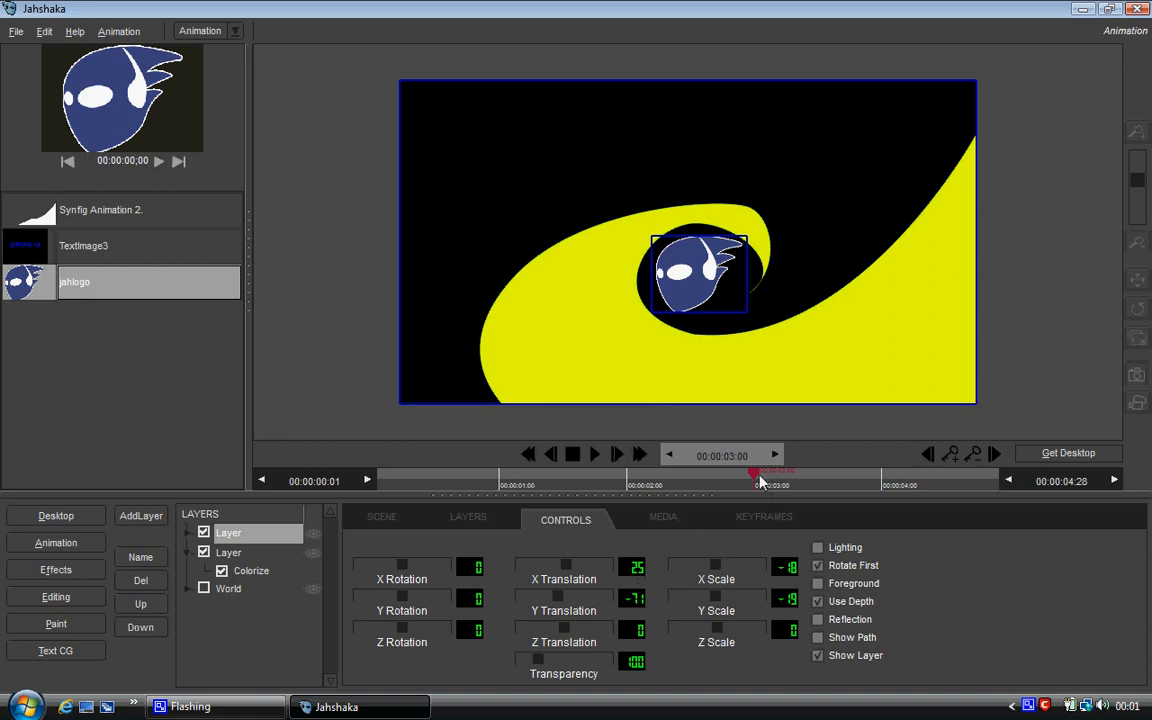
Animate the logo layer to fade in from Transparency 1 at 00:00:02:25, and scrub to 00:00:03:15 to check the fade.
{"action": "mouse_move", "coordinate": [757, 478]}
{"action": "left_mouse_down"}
{"action": "mouse_move", "coordinate": [841, 482]}
{"action": "mouse_move", "coordinate": [736, 478]}
{"action": "left_mouse_up"}
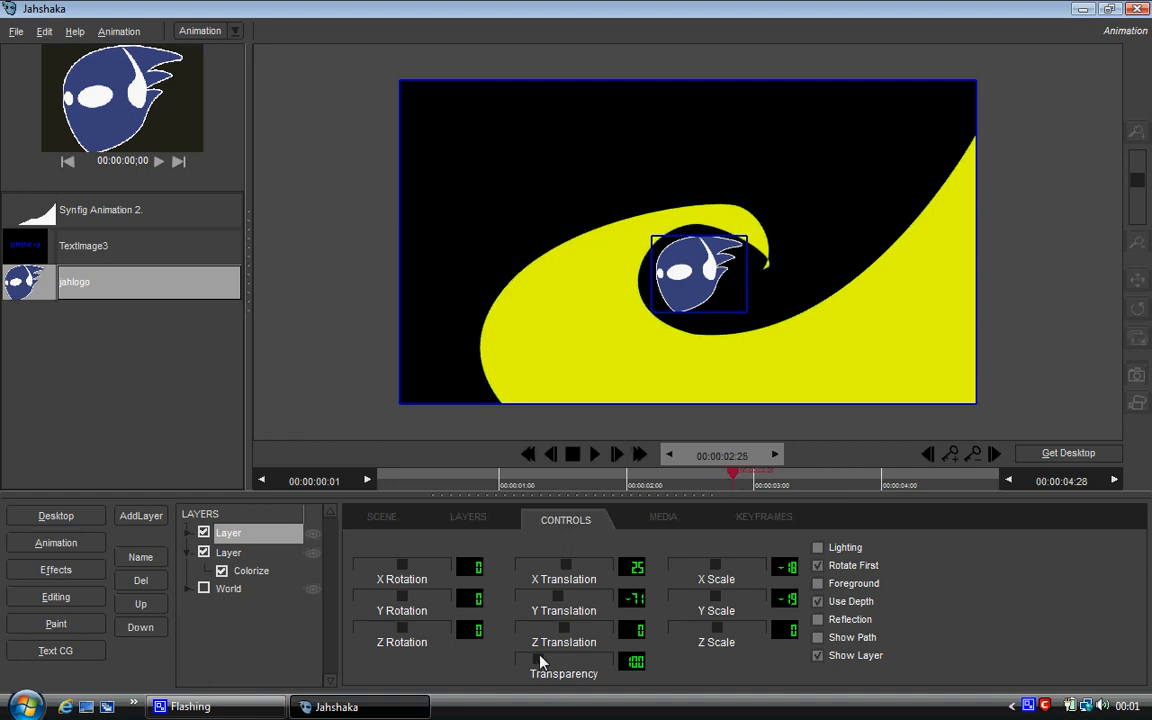
{"action": "left_click_drag", "start_coordinate": [540, 661], "coordinate": [510, 661]}
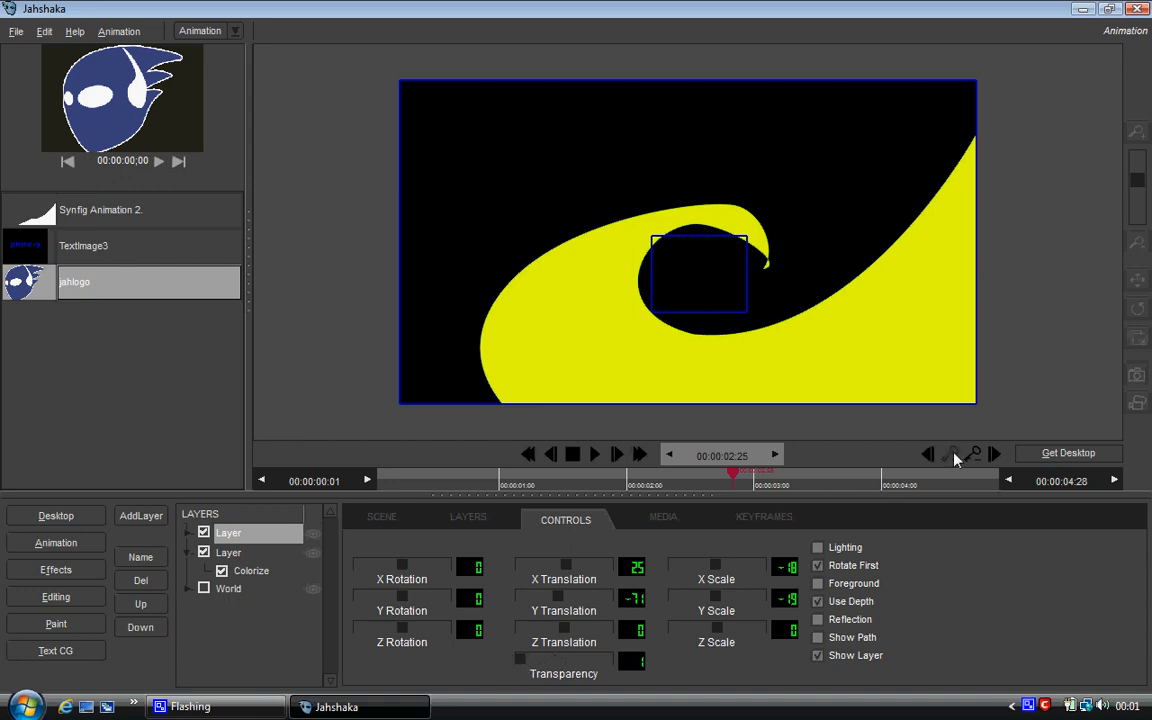
{"action": "left_click", "coordinate": [755, 477]}
{"action": "mouse_move", "coordinate": [755, 477]}
{"action": "left_mouse_down"}
{"action": "mouse_move", "coordinate": [875, 474]}
{"action": "mouse_move", "coordinate": [548, 492]}
{"action": "mouse_move", "coordinate": [746, 476]}
{"action": "mouse_move", "coordinate": [820, 490]}
{"action": "mouse_move", "coordinate": [818, 478]}
{"action": "left_mouse_up"}
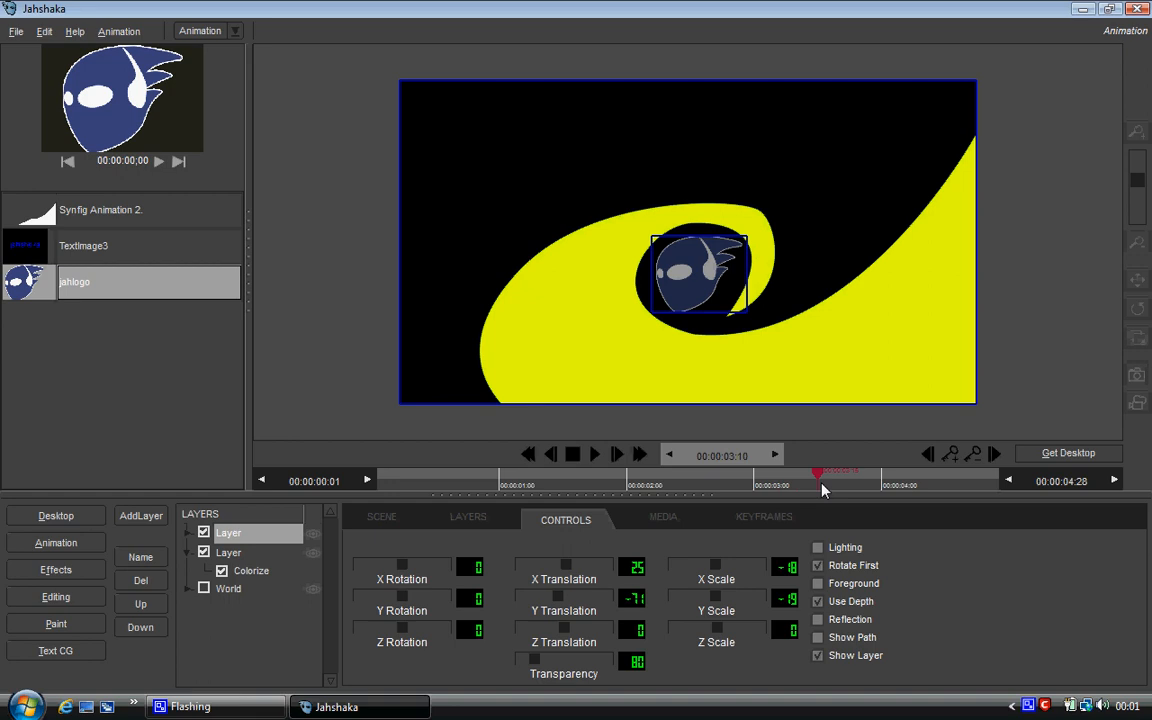
Add a layer with the TextImage3 clip, move it below the swirl layer and select it.
{"action": "left_click", "coordinate": [155, 523]}
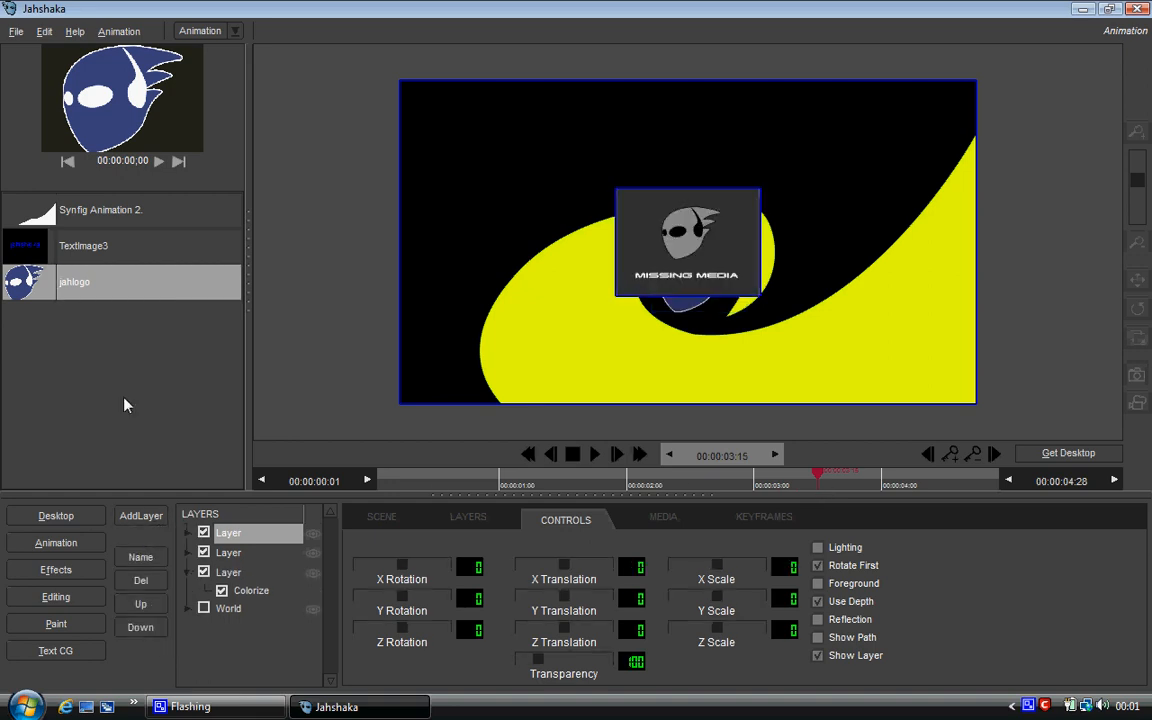
{"action": "left_click", "coordinate": [82, 240]}
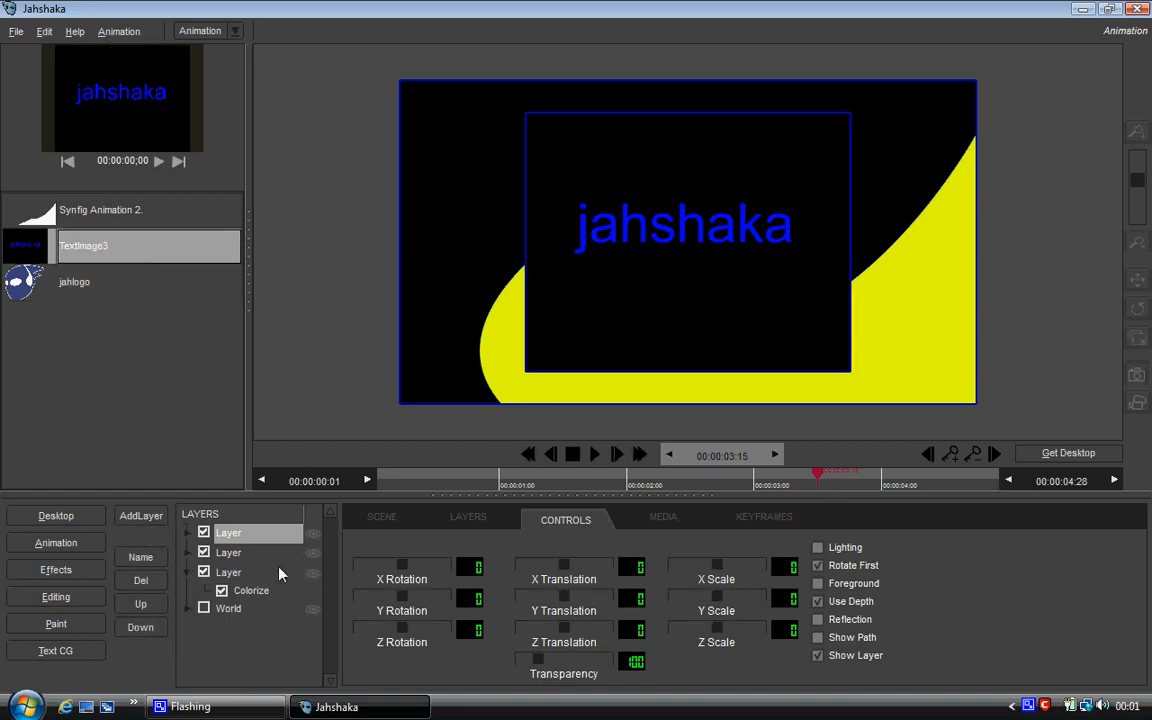
{"action": "left_click", "coordinate": [140, 627]}
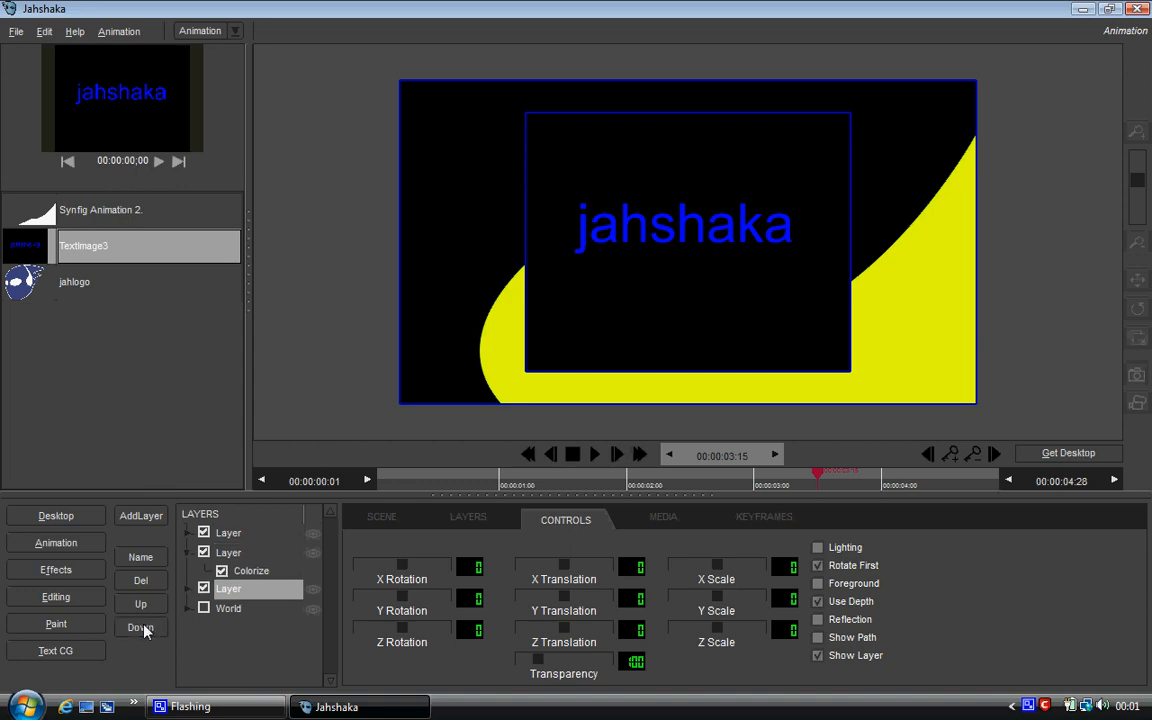
{"action": "left_click", "coordinate": [246, 553]}
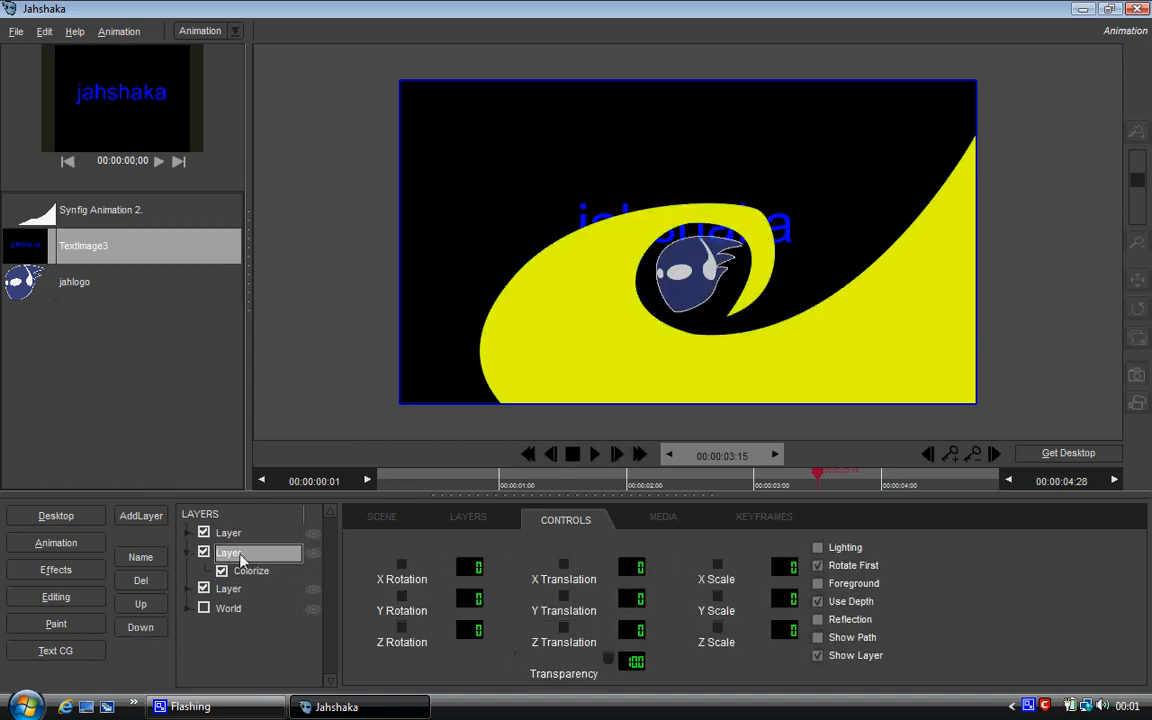
{"action": "left_click", "coordinate": [229, 589]}
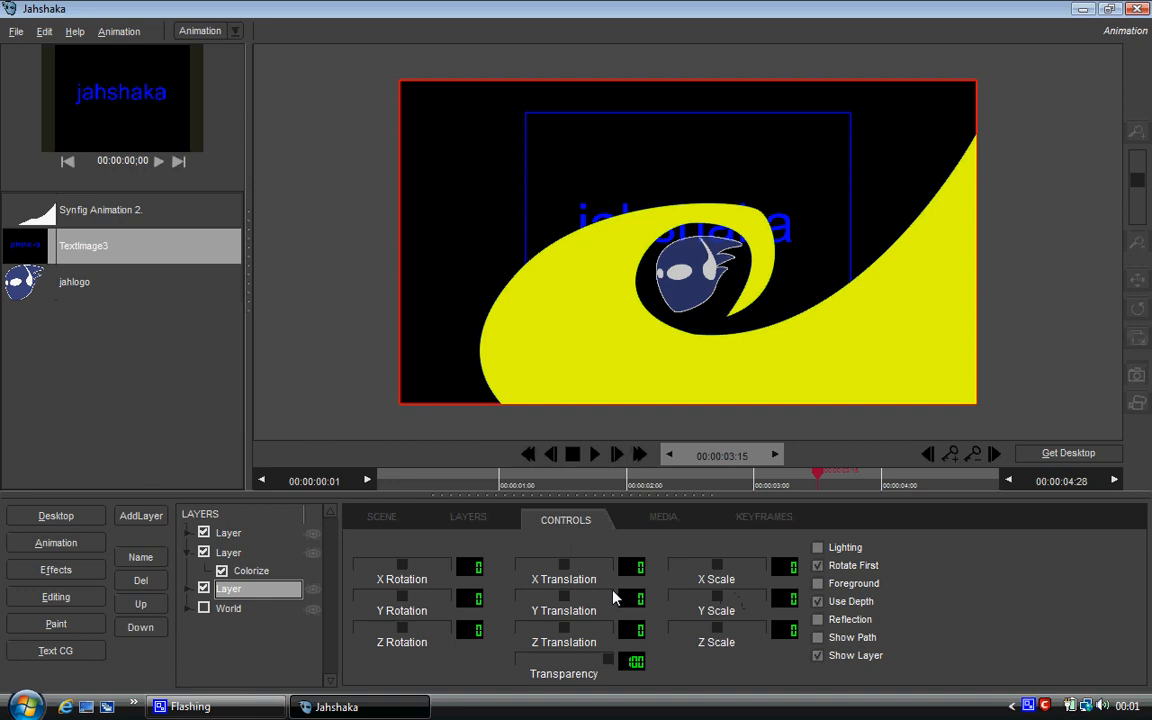
Raise the text layer to Y Translation 170 and keyframe its Transparency at 0 at 00:00:03:00.
{"action": "left_click_drag", "start_coordinate": [634, 604], "coordinate": [787, 572]}
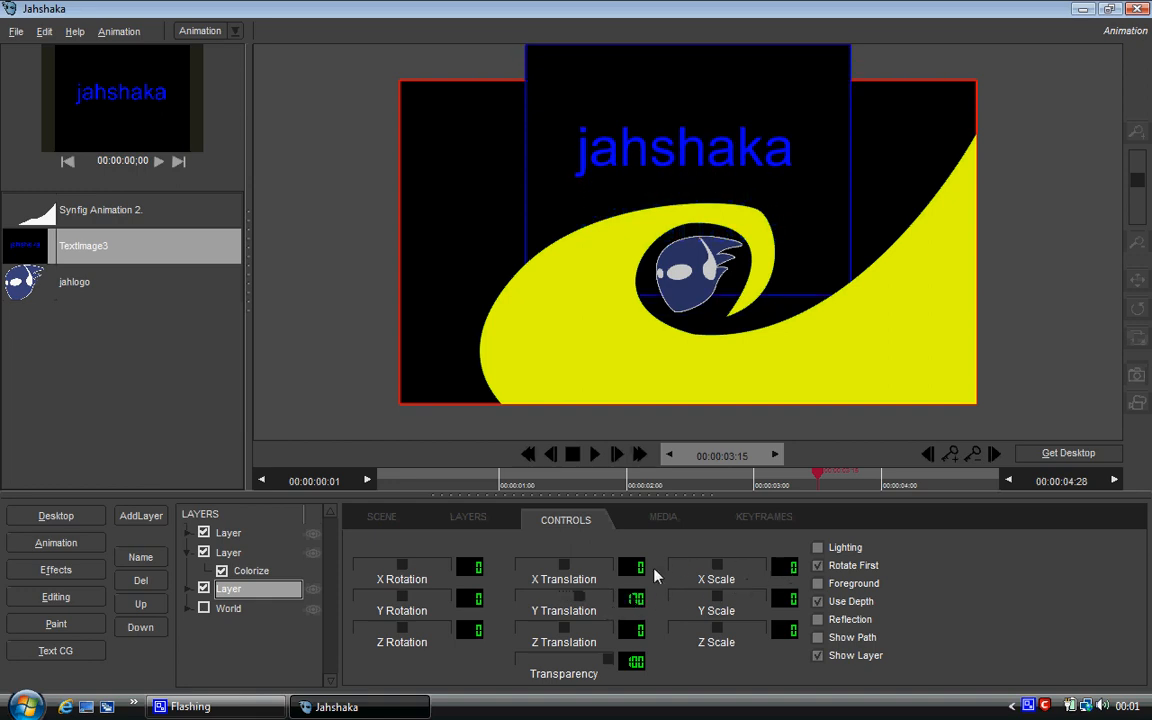
{"action": "left_click_drag", "start_coordinate": [785, 472], "coordinate": [754, 474]}
{"action": "left_click_drag", "start_coordinate": [608, 664], "coordinate": [529, 666]}
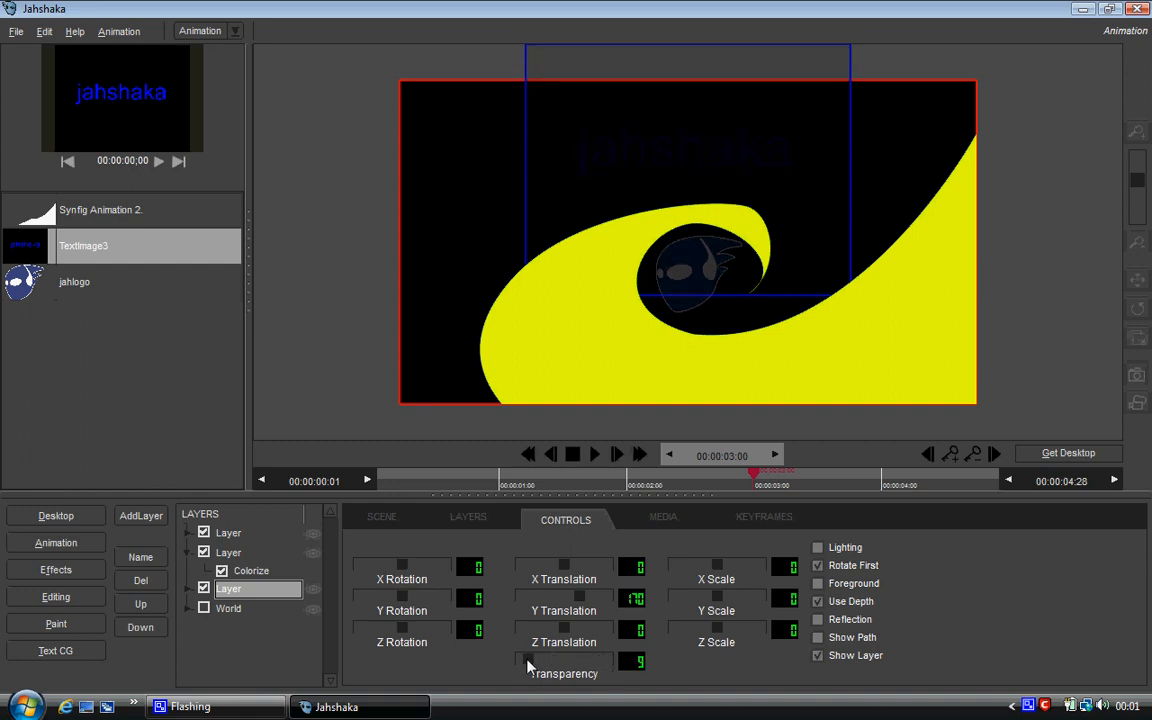
{"action": "left_click", "coordinate": [951, 456]}
At 00:00:04:00, set the text layer's Transparency to 100 and its X and Y Scale to 40, and scrub back to check.
{"action": "left_click", "coordinate": [883, 478]}
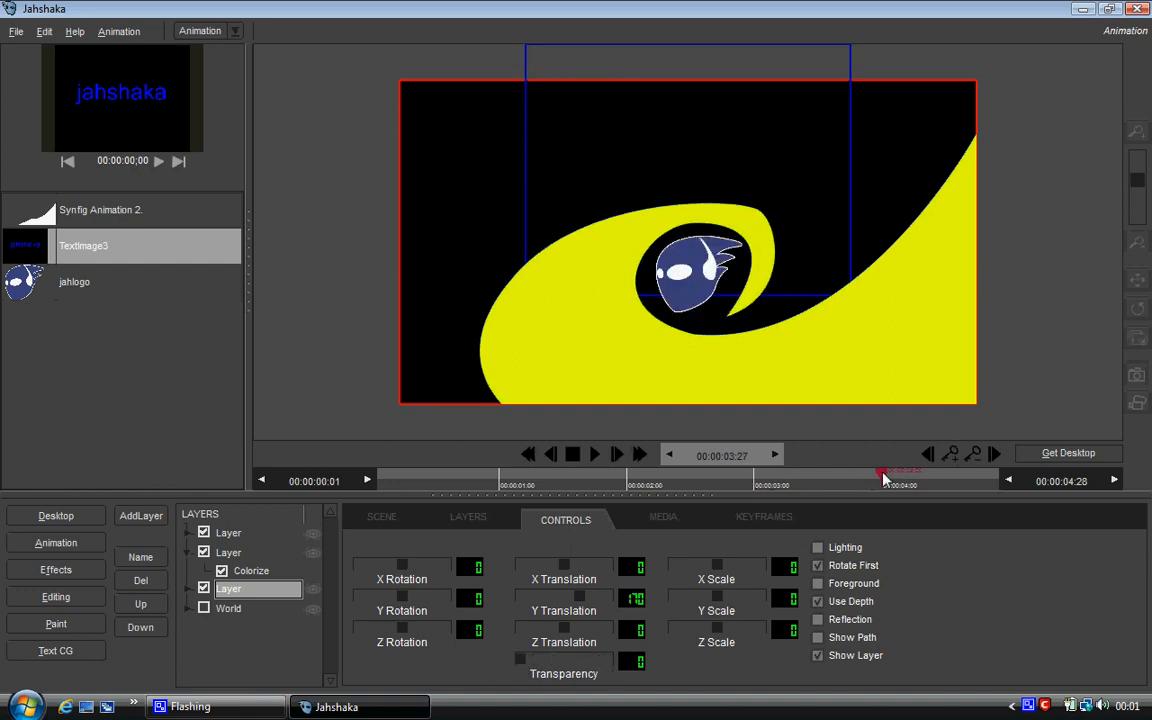
{"action": "left_click_drag", "start_coordinate": [522, 660], "coordinate": [625, 659]}
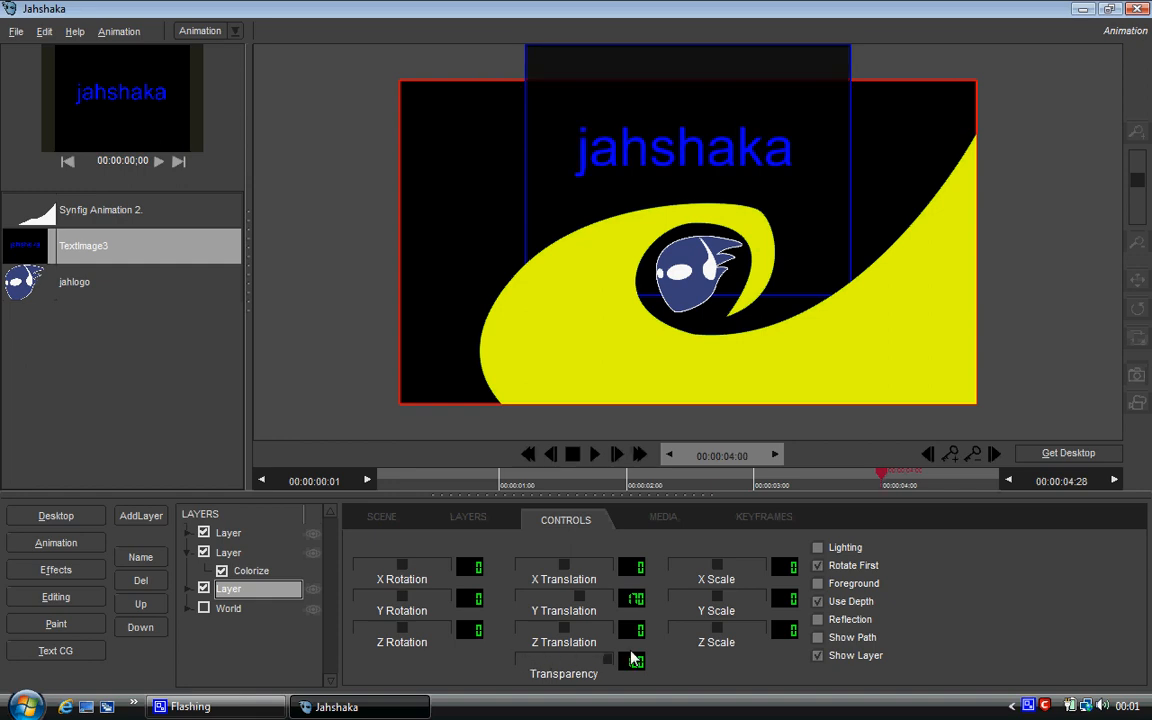
{"action": "left_click_drag", "start_coordinate": [785, 568], "coordinate": [822, 593]}
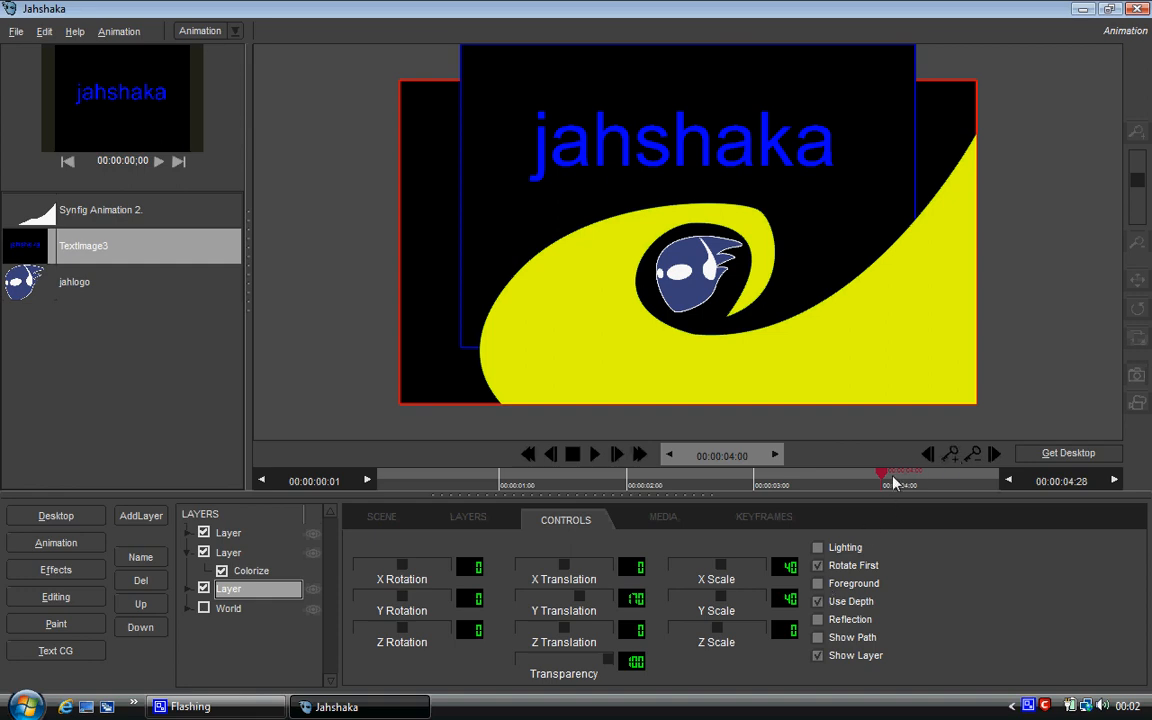
{"action": "left_click_drag", "start_coordinate": [880, 474], "coordinate": [800, 482]}
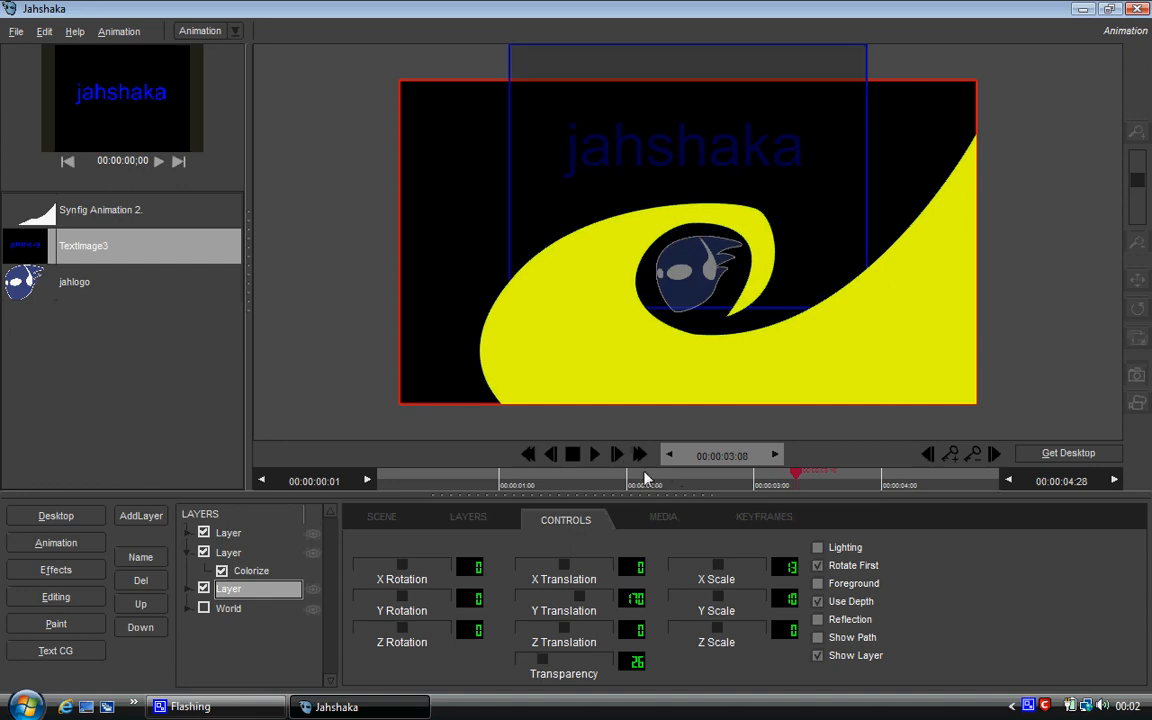
Render the composited logo animation from its first frame into a clip on the media desktop.
{"action": "left_click", "coordinate": [535, 456]}
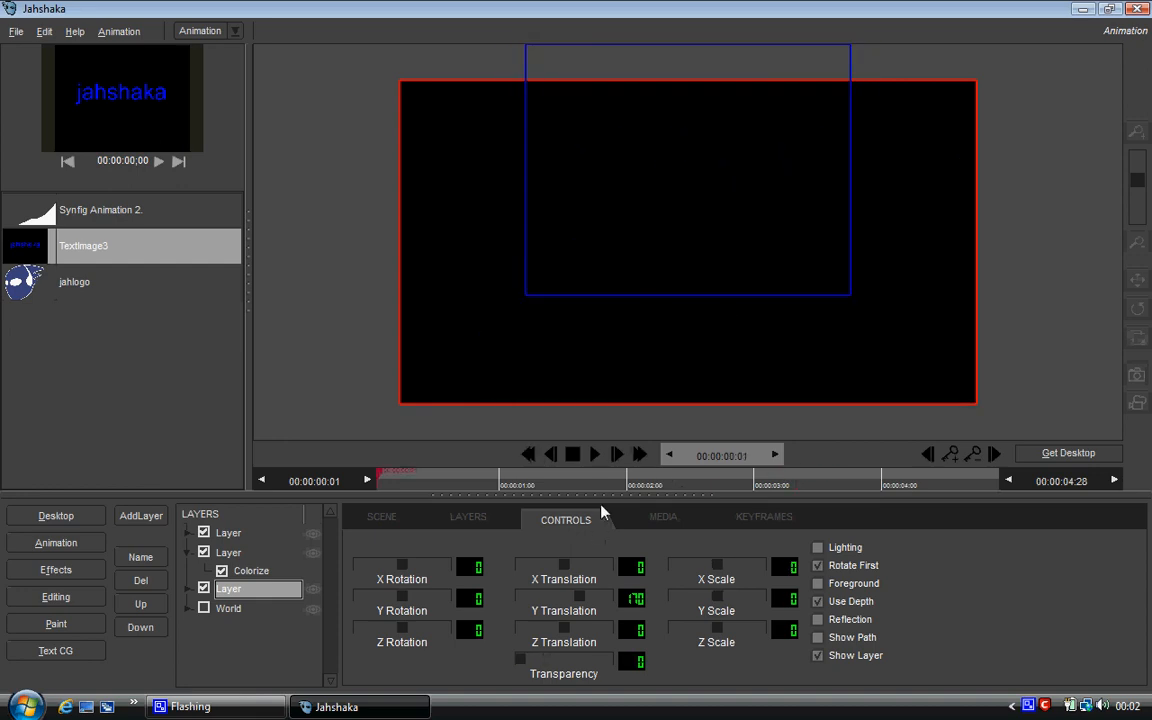
{"action": "left_click_drag", "start_coordinate": [602, 495], "coordinate": [610, 657]}
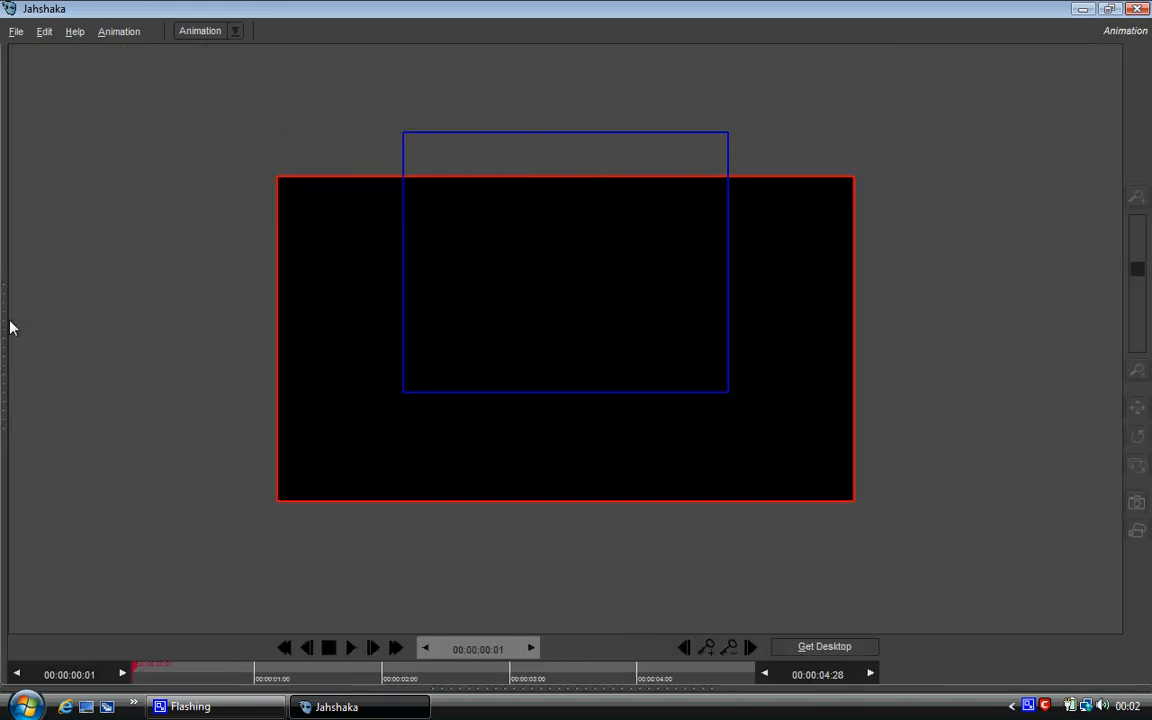
{"action": "left_click_drag", "start_coordinate": [1137, 268], "coordinate": [1136, 320]}
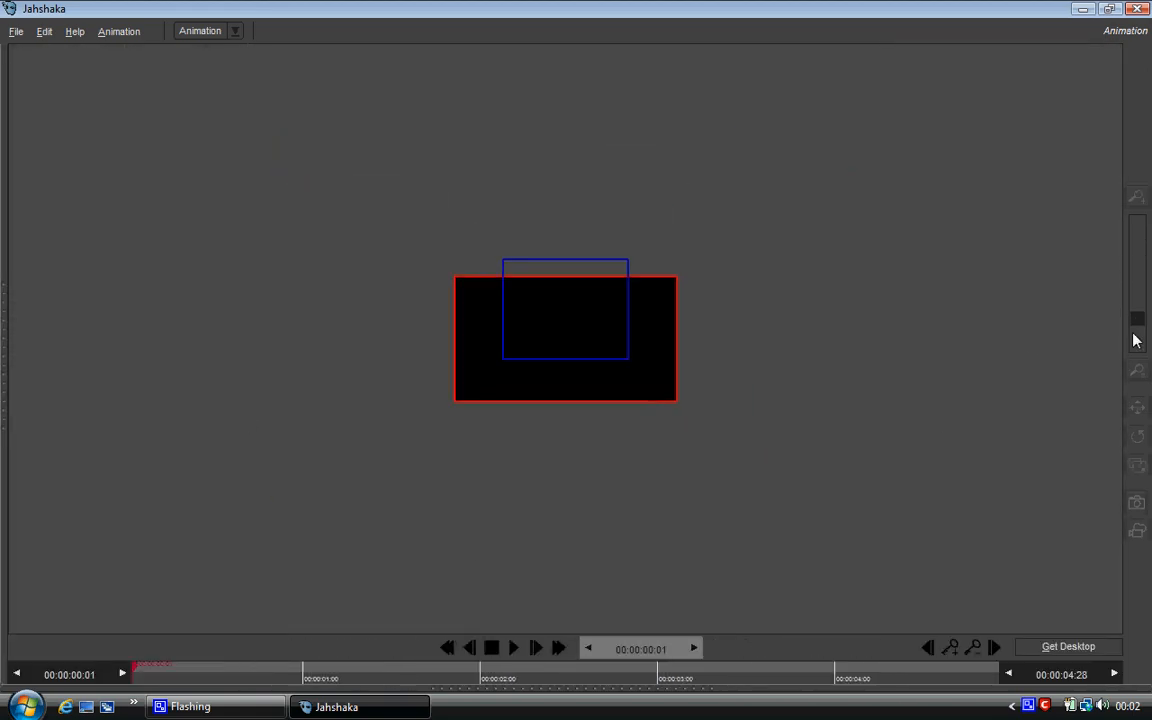
{"action": "left_click", "coordinate": [1132, 530]}
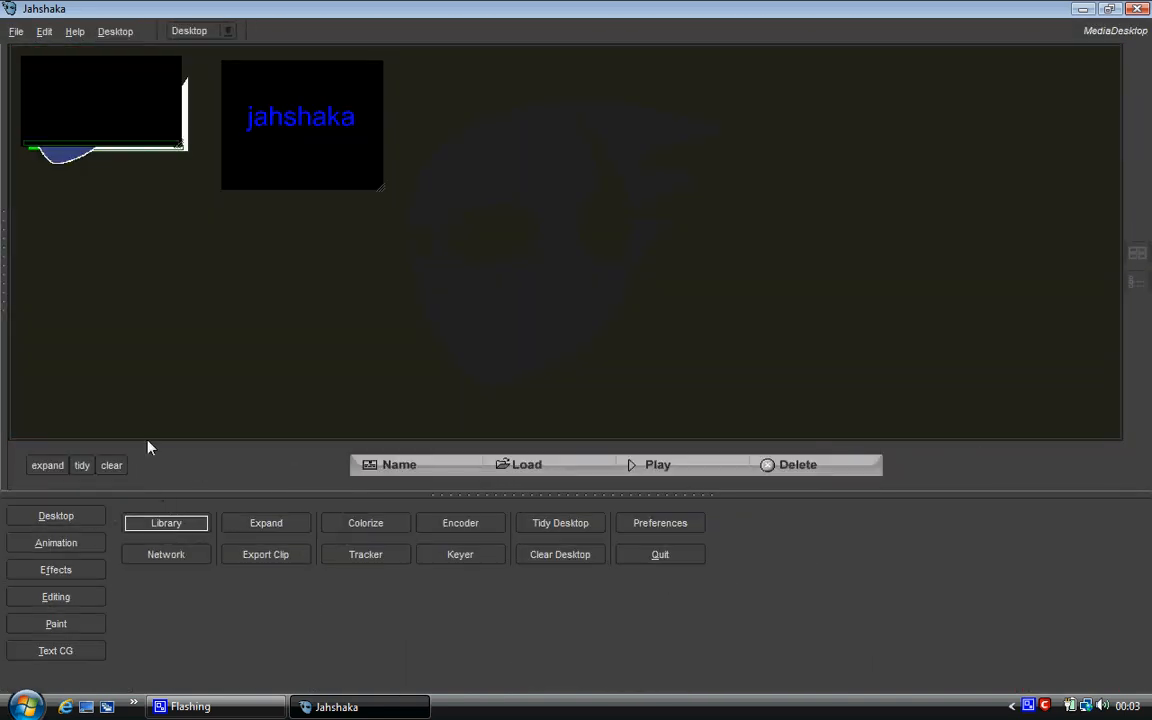
Tidy the clips on the media desktop and clear the existing project in the Editing module.
{"action": "left_click", "coordinate": [81, 465]}
{"action": "left_click", "coordinate": [553, 373]}
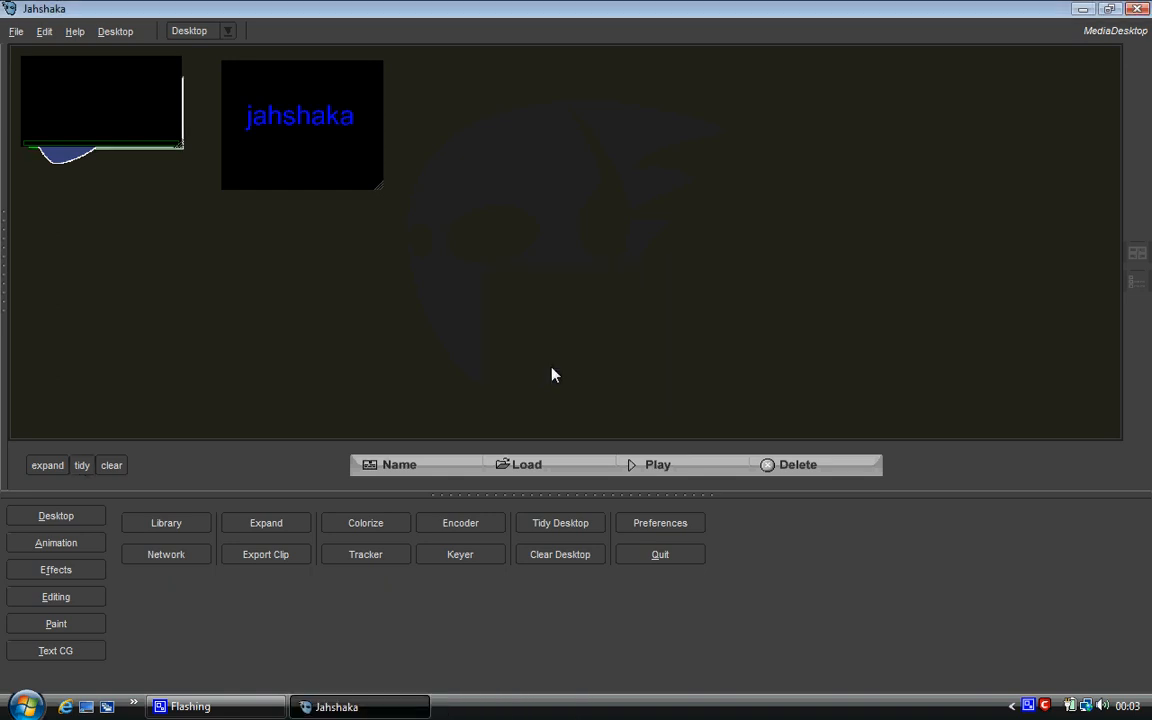
{"action": "left_click", "coordinate": [56, 597]}
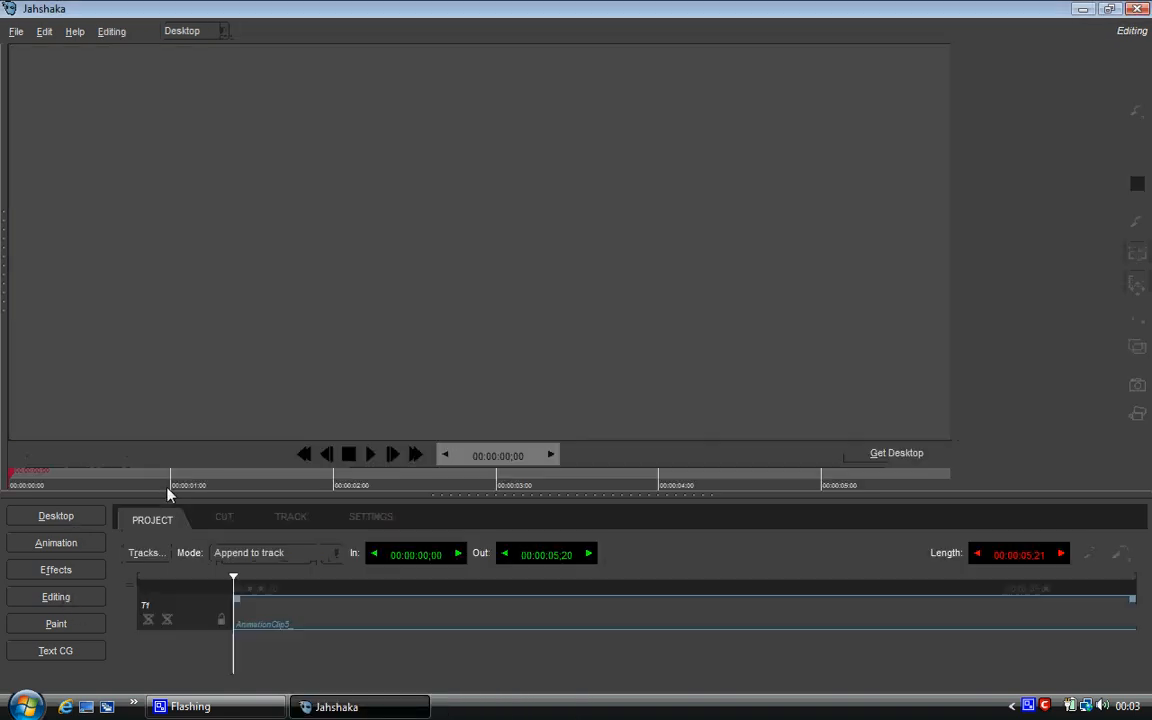
{"action": "left_click", "coordinate": [369, 517]}
{"action": "left_click", "coordinate": [222, 554]}
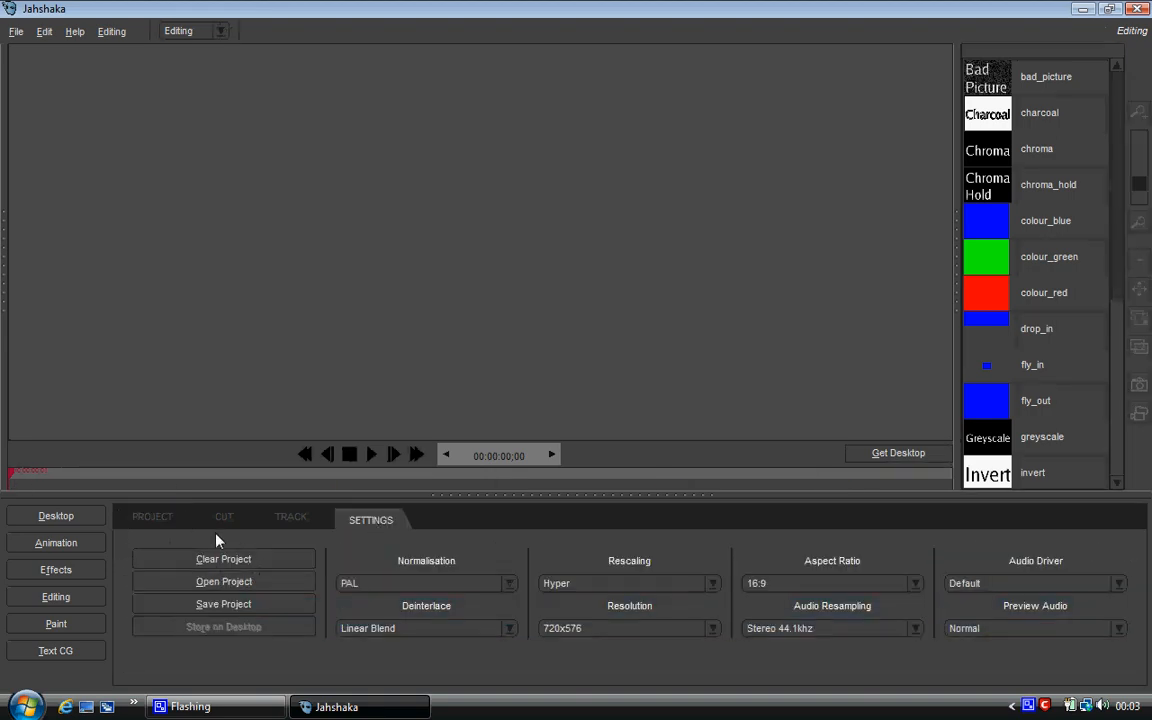
Append the rendered AnimationClip8_ to the empty project's track and scrub through the logo animation to check it.
{"action": "left_click", "coordinate": [6, 279]}
{"action": "double_click", "coordinate": [100, 318]}
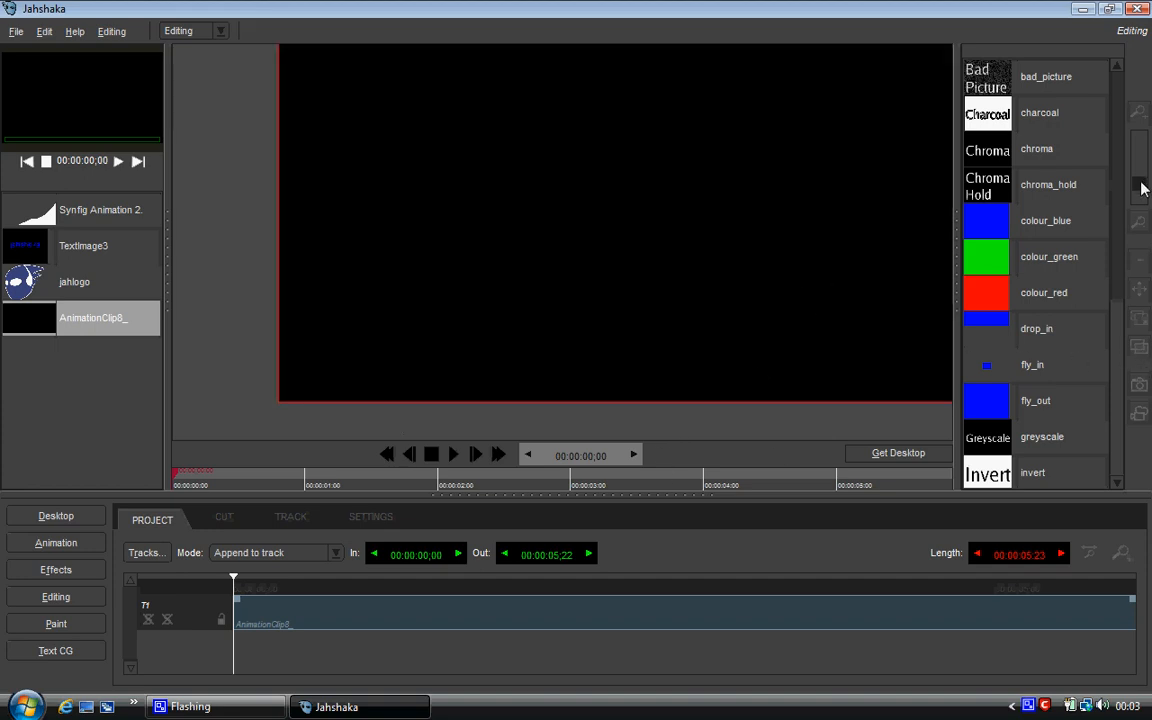
{"action": "left_click", "coordinate": [1145, 349]}
{"action": "left_click_drag", "start_coordinate": [1137, 186], "coordinate": [1142, 195]}
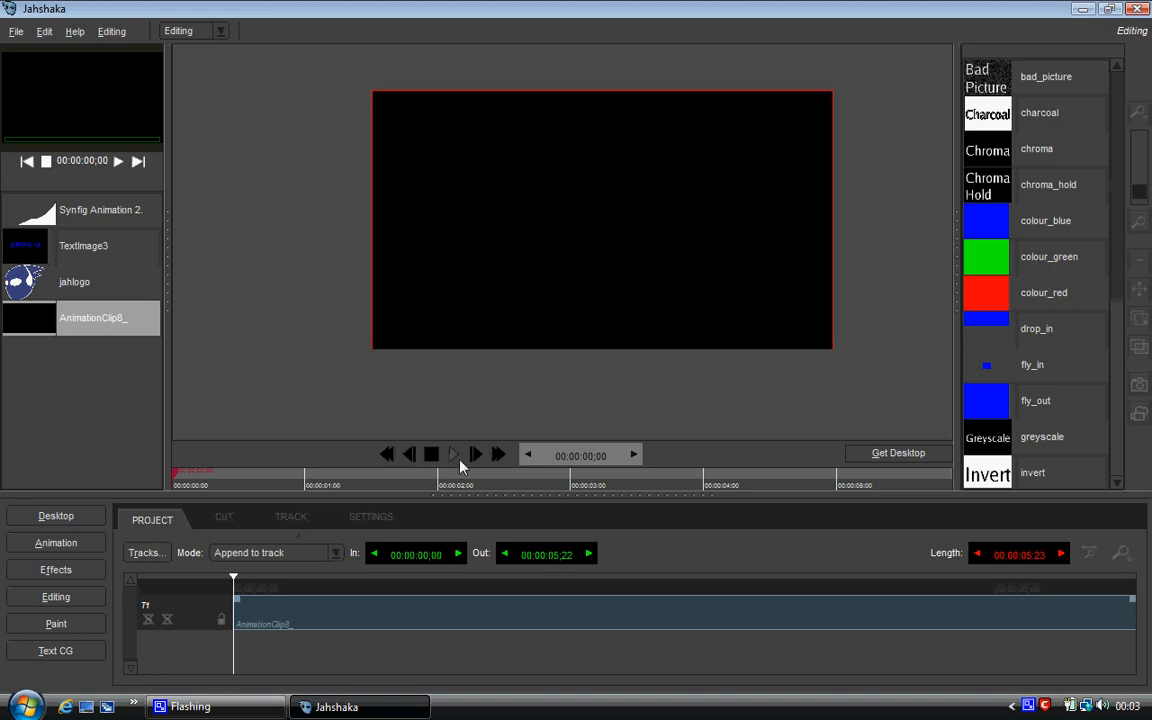
{"action": "left_click", "coordinate": [435, 463]}
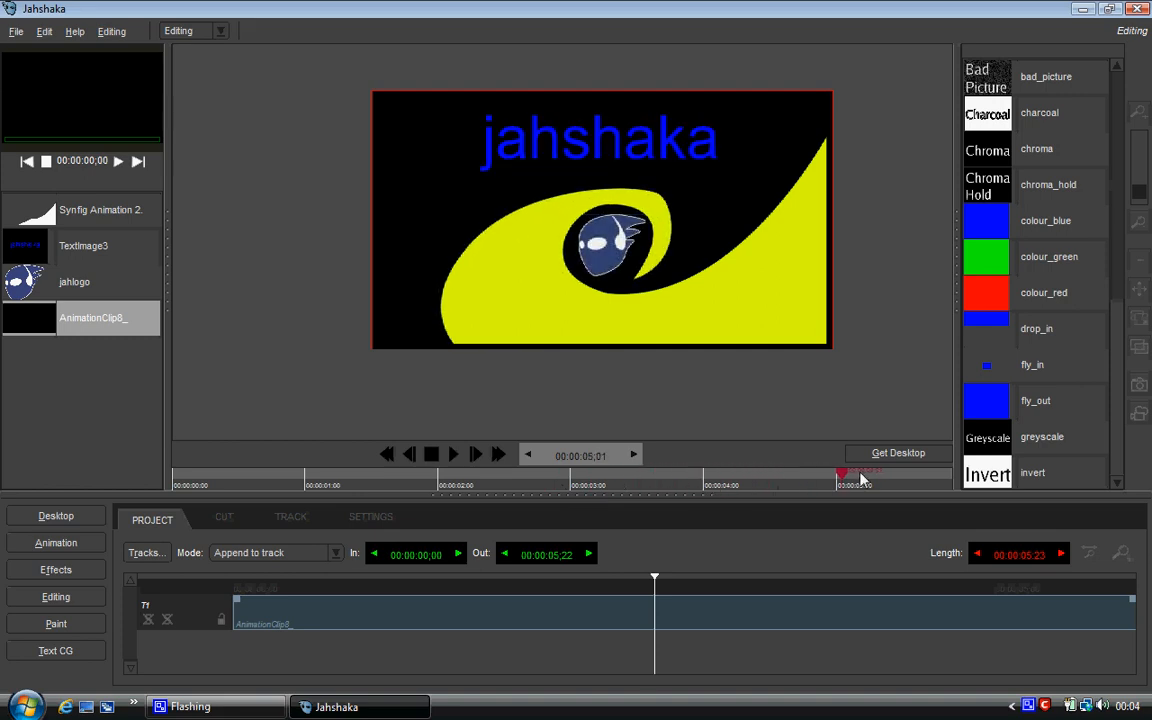
{"action": "mouse_move", "coordinate": [790, 478]}
{"action": "left_mouse_down"}
{"action": "mouse_move", "coordinate": [448, 474]}
{"action": "mouse_move", "coordinate": [721, 433]}
{"action": "mouse_move", "coordinate": [575, 430]}
{"action": "left_mouse_up"}
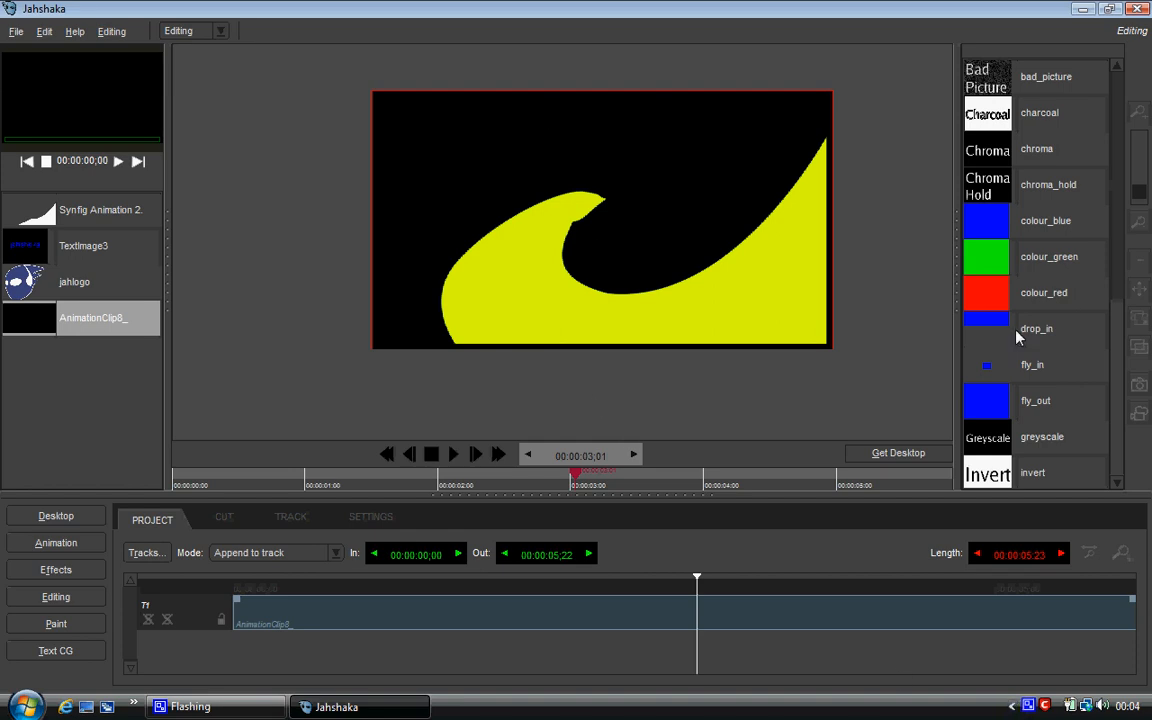
{"action": "left_click", "coordinate": [1085, 9]}
{"action": "right_click", "coordinate": [727, 137]}
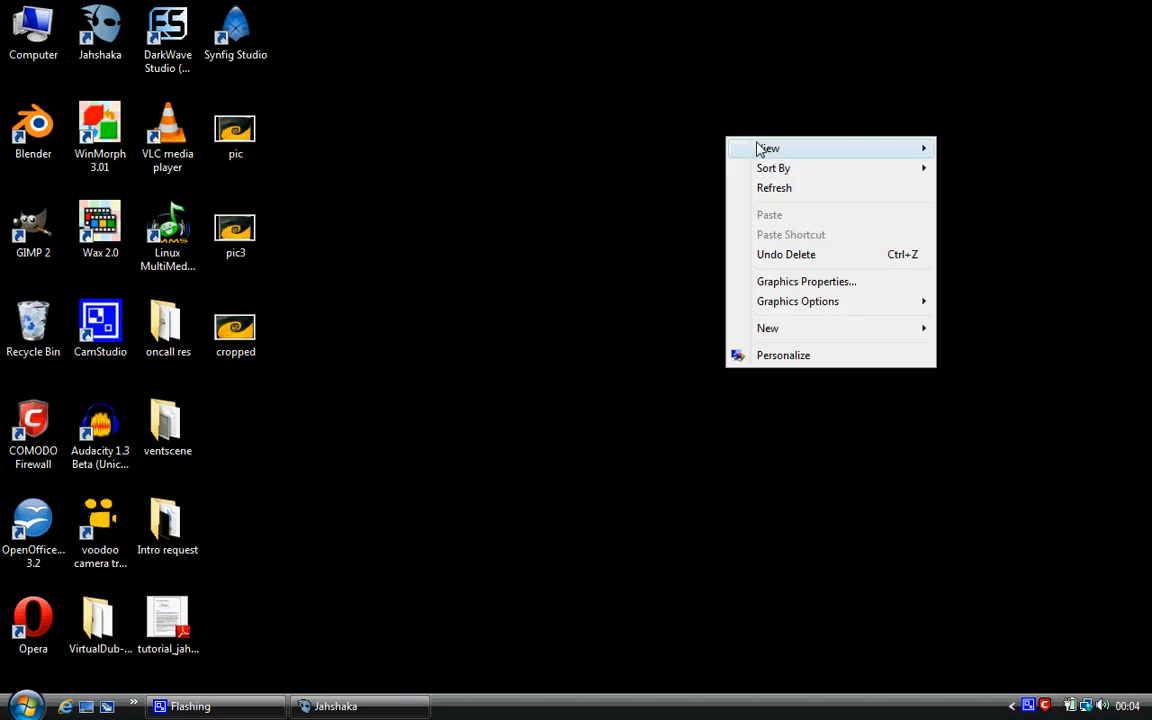
{"action": "left_click", "coordinate": [783, 187]}
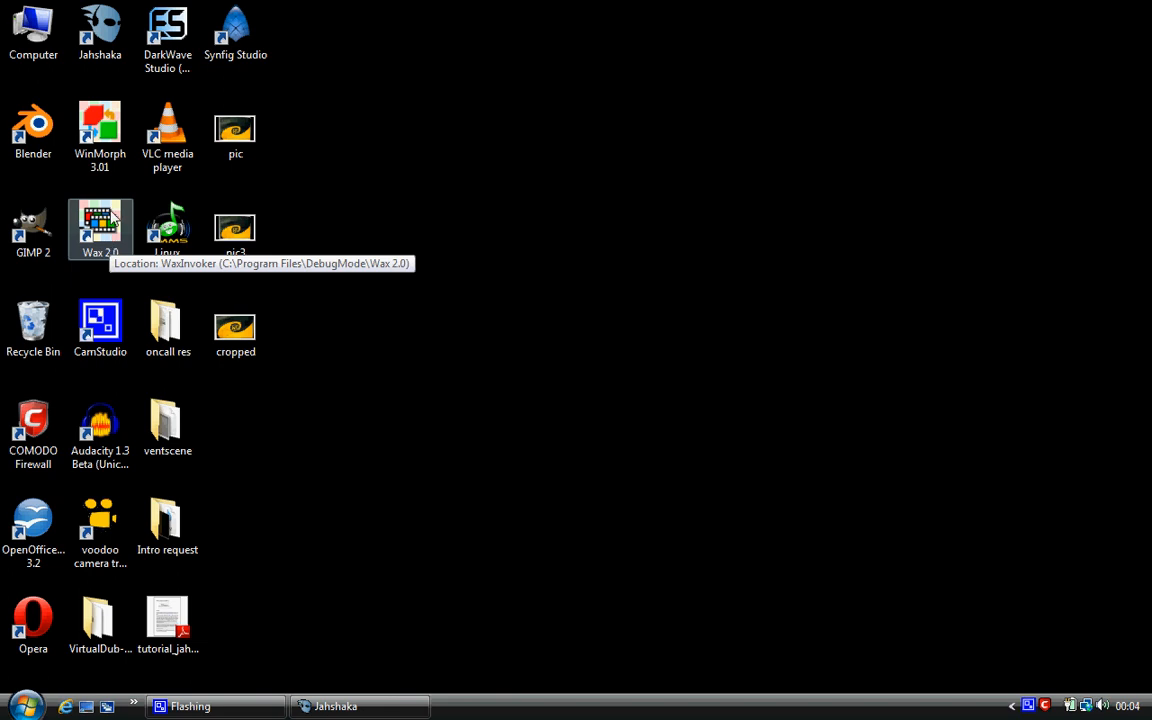
{"action": "right_click", "coordinate": [1027, 707]}
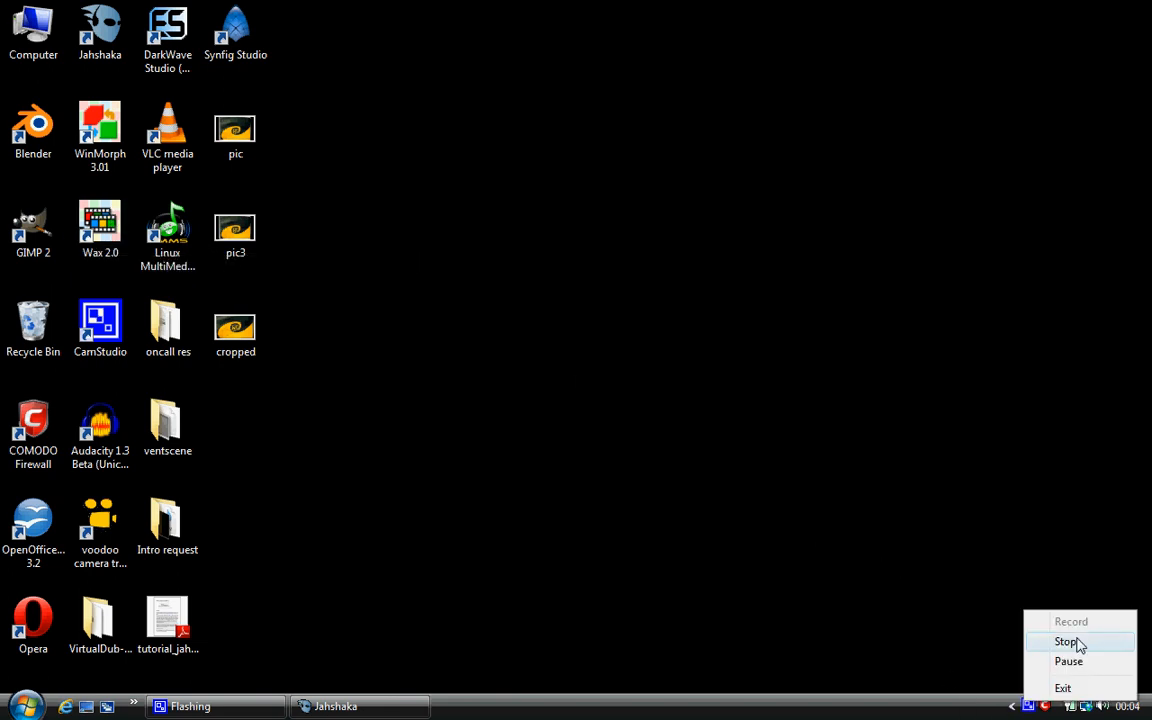